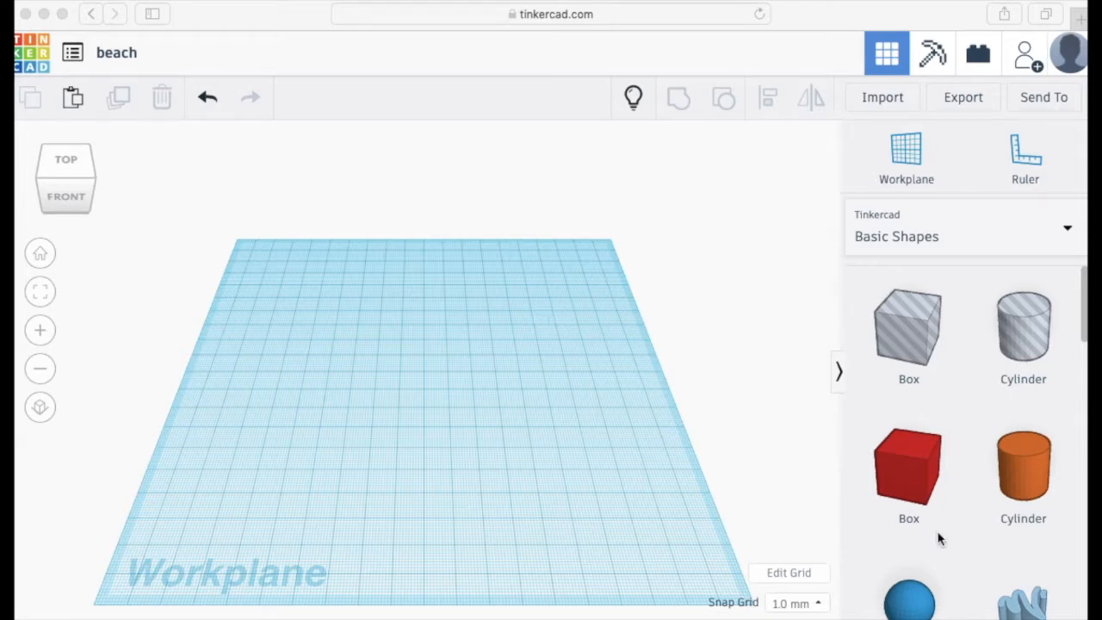
Place a solid box on the workplane and stretch its footprint to cover the entire workplane
click(916, 488)
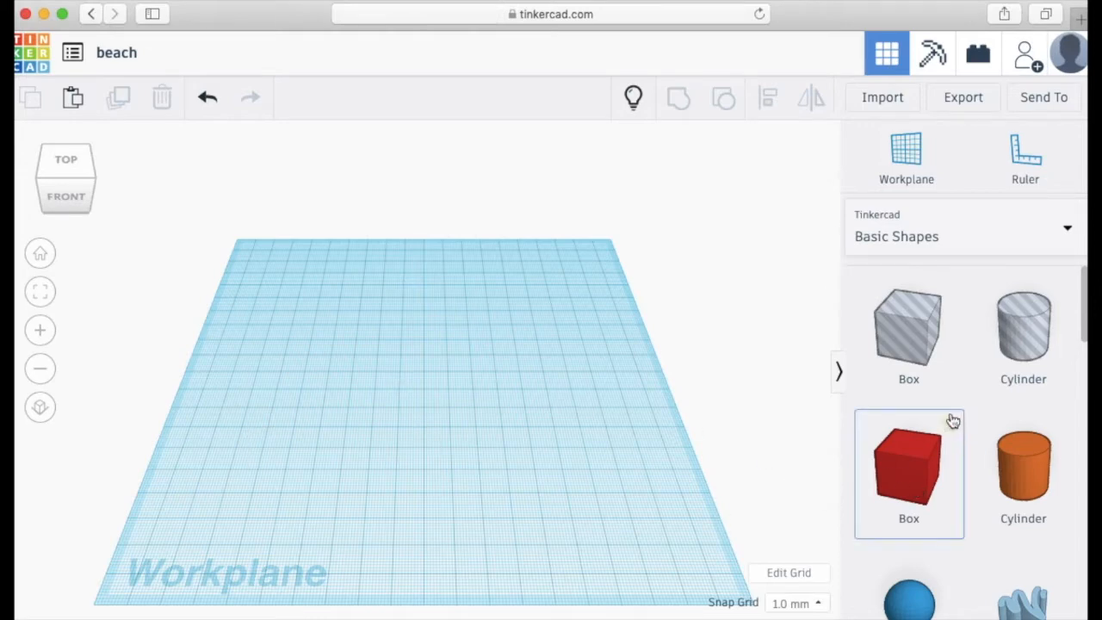
drag(915, 450, 420, 393)
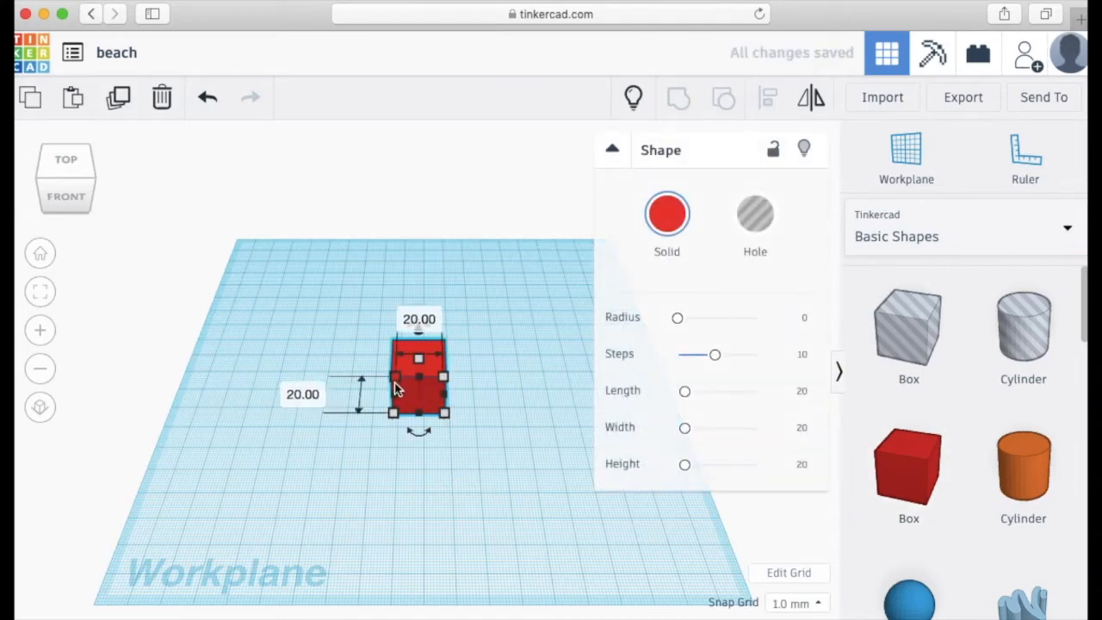
drag(418, 358, 248, 253)
drag(421, 335, 206, 314)
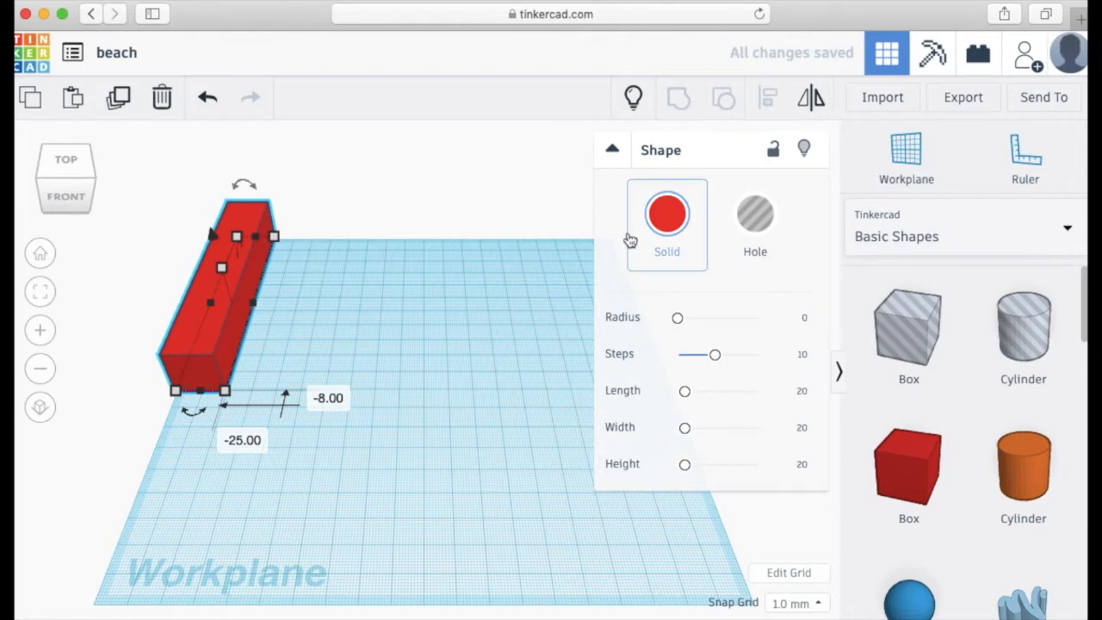
click(612, 150)
drag(224, 390, 741, 604)
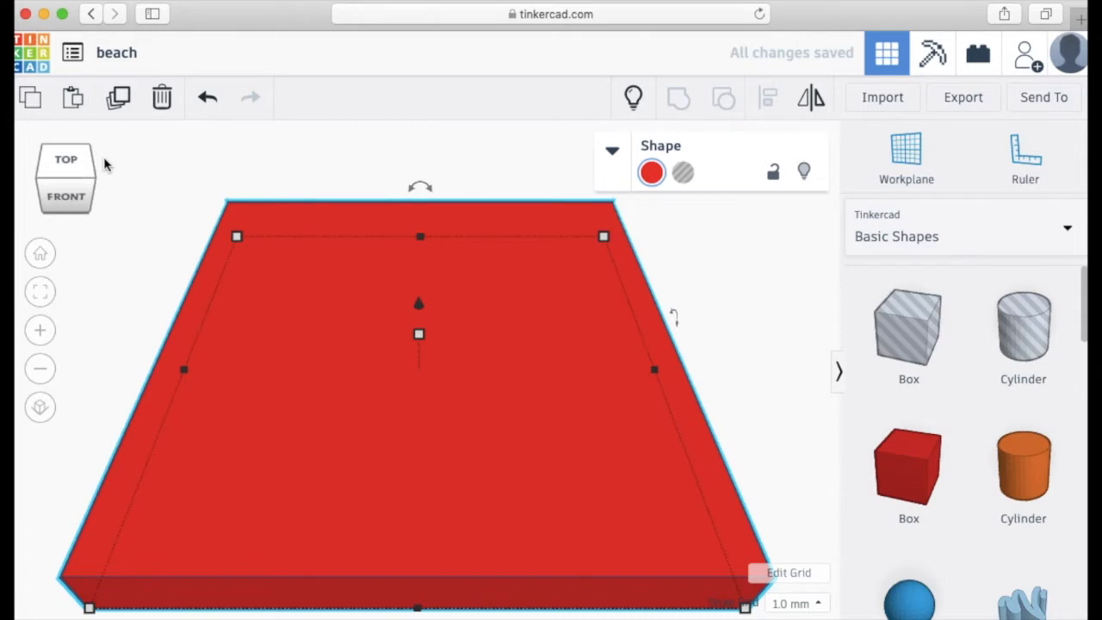
Set the height of the workplane-sized box to 4 mm
key(f)
mouse_move(63, 165)
mouse_down()
mouse_move(41, 167)
mouse_move(55, 159)
mouse_up()
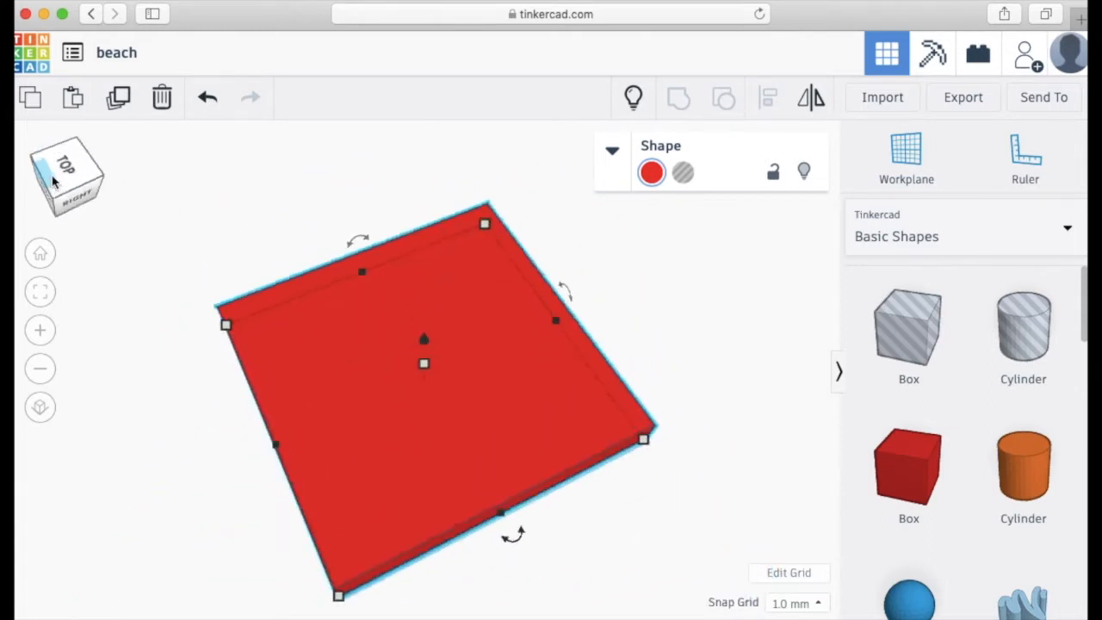
mouse_move(425, 364)
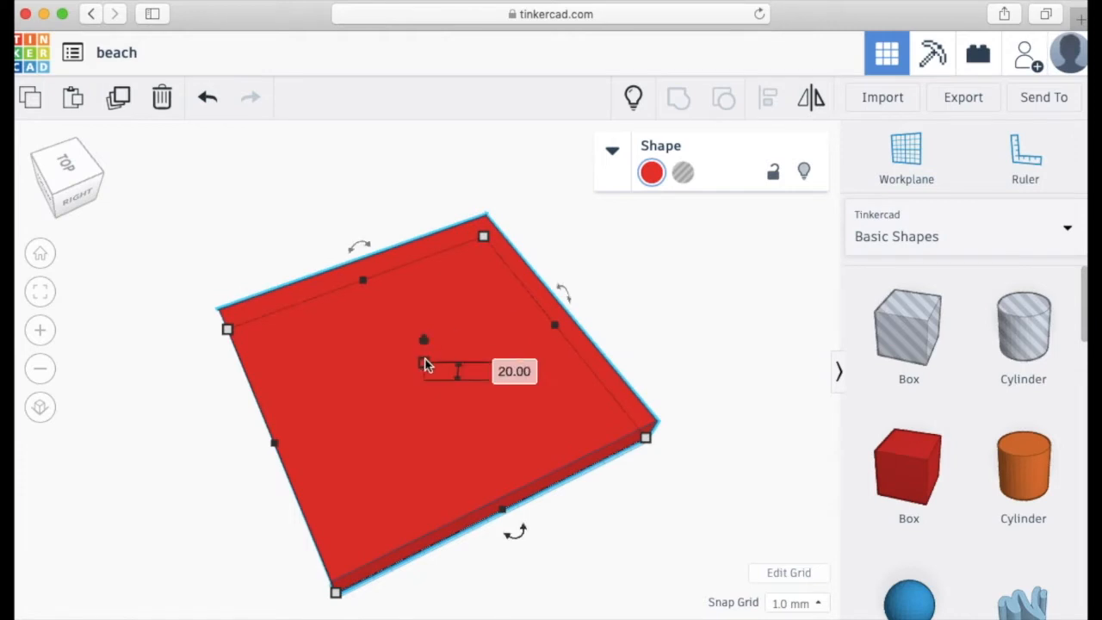
click(530, 373)
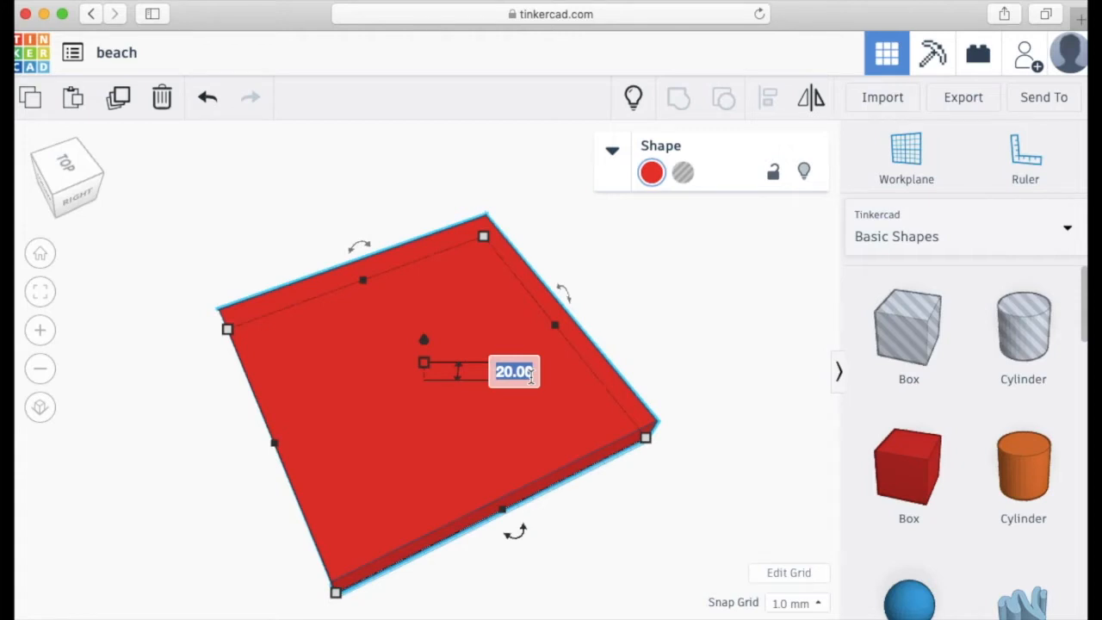
text(4)
key(Return)
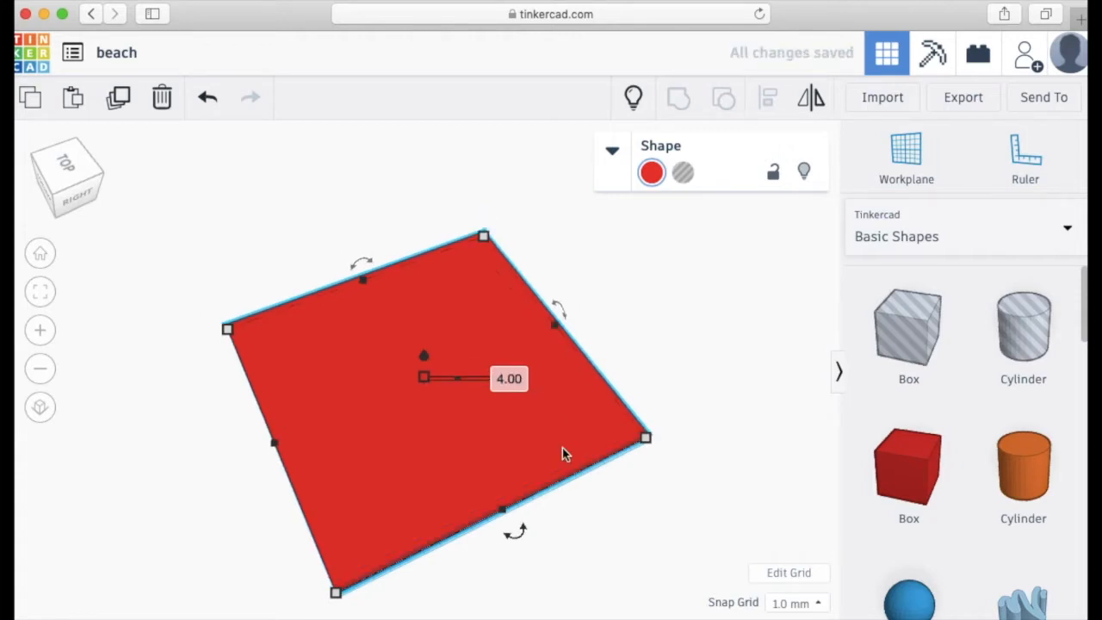
Colour the flat slab medium blue from the preset colours and deselect it
click(650, 173)
click(792, 296)
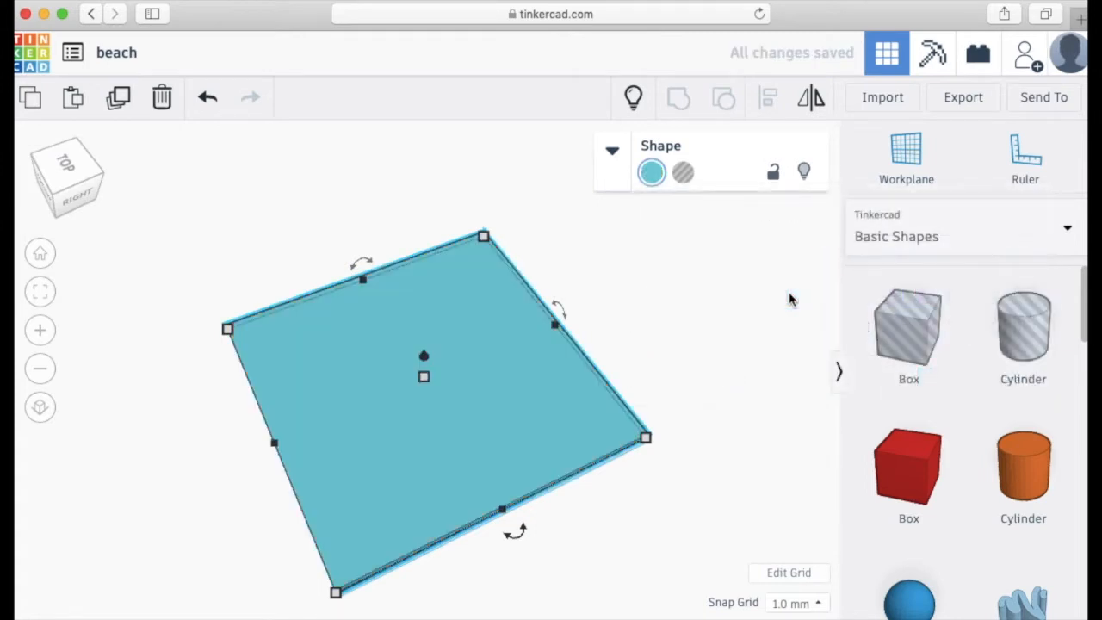
click(612, 150)
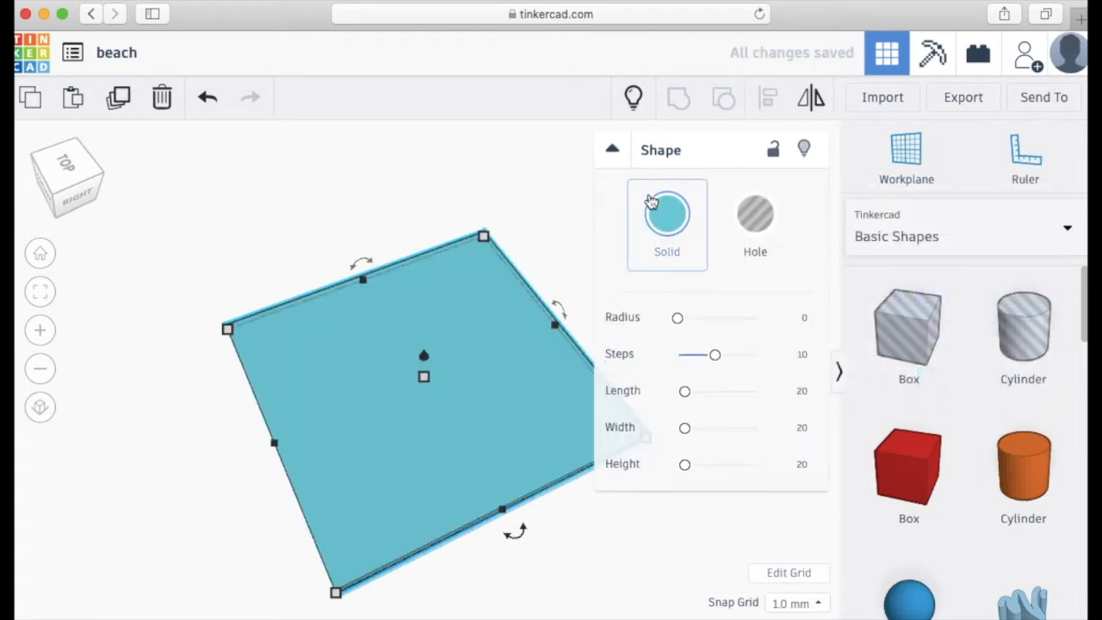
click(665, 211)
click(813, 382)
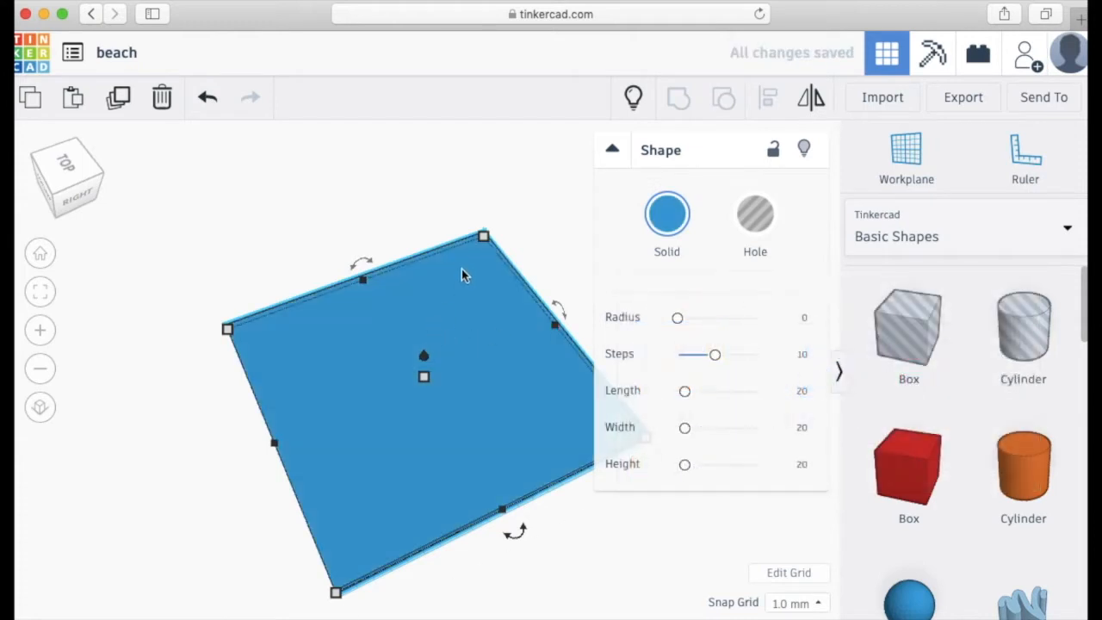
click(451, 220)
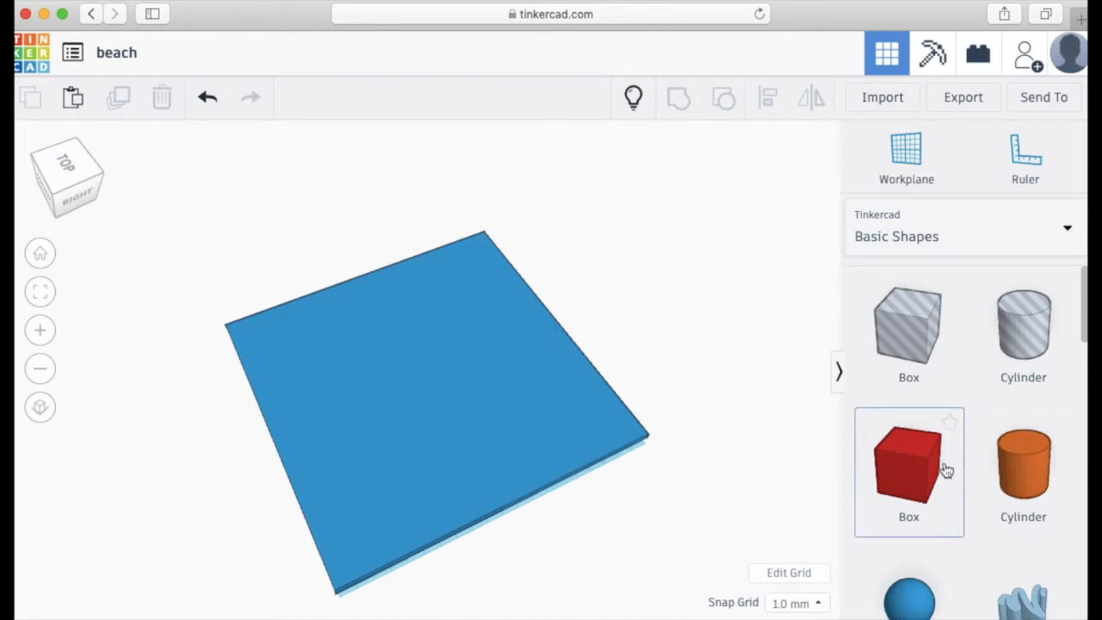
Add a sphere from the basic shapes beside the blue slab and colour it bright yellow
scroll(942, 471, down, 5)
scroll(946, 470, down, 3)
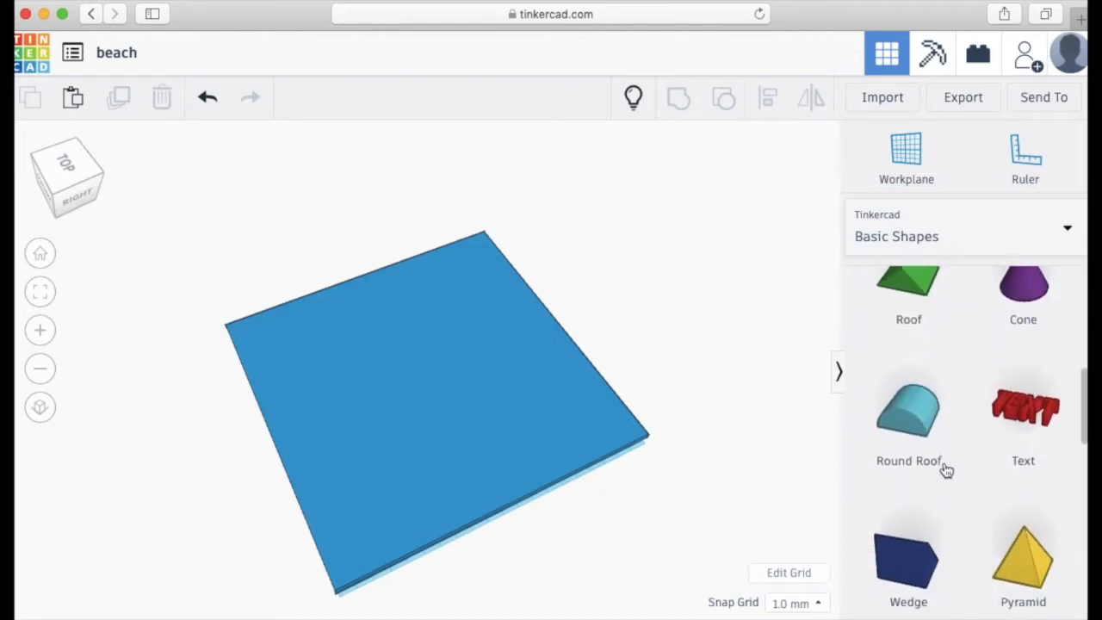
scroll(946, 470, up, 5)
scroll(946, 470, up, 5)
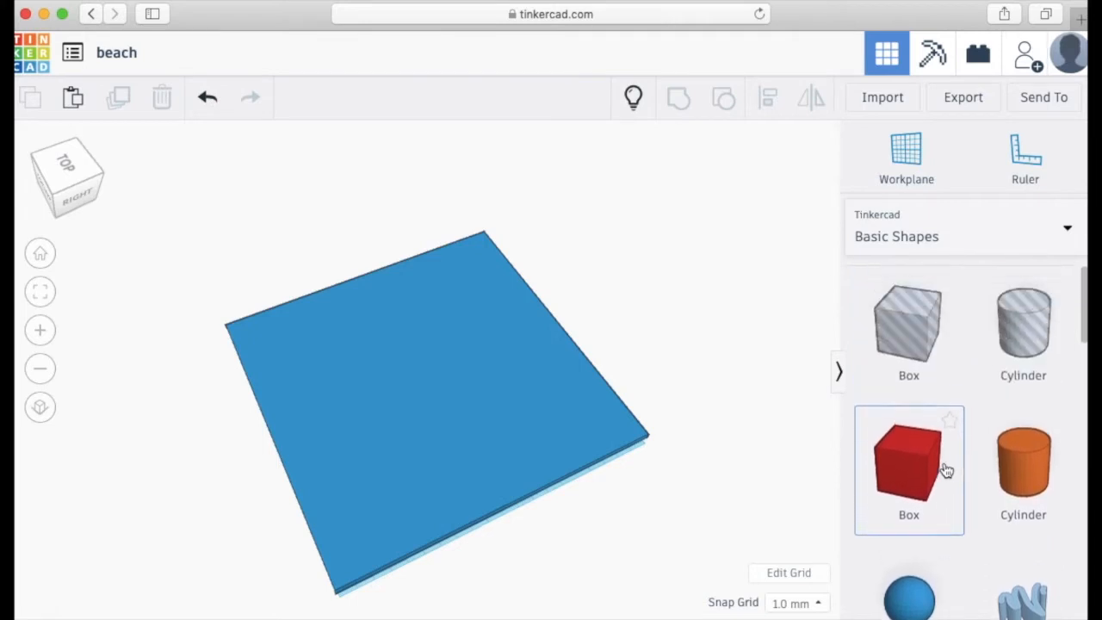
scroll(946, 470, down, 1)
scroll(945, 470, down, 2)
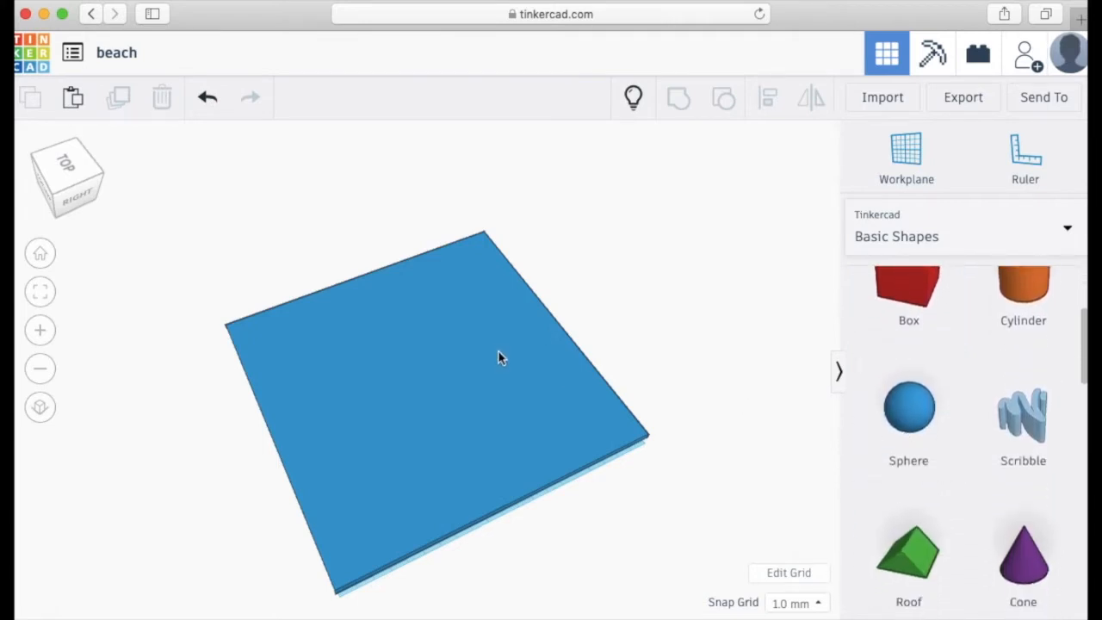
drag(693, 365, 682, 365)
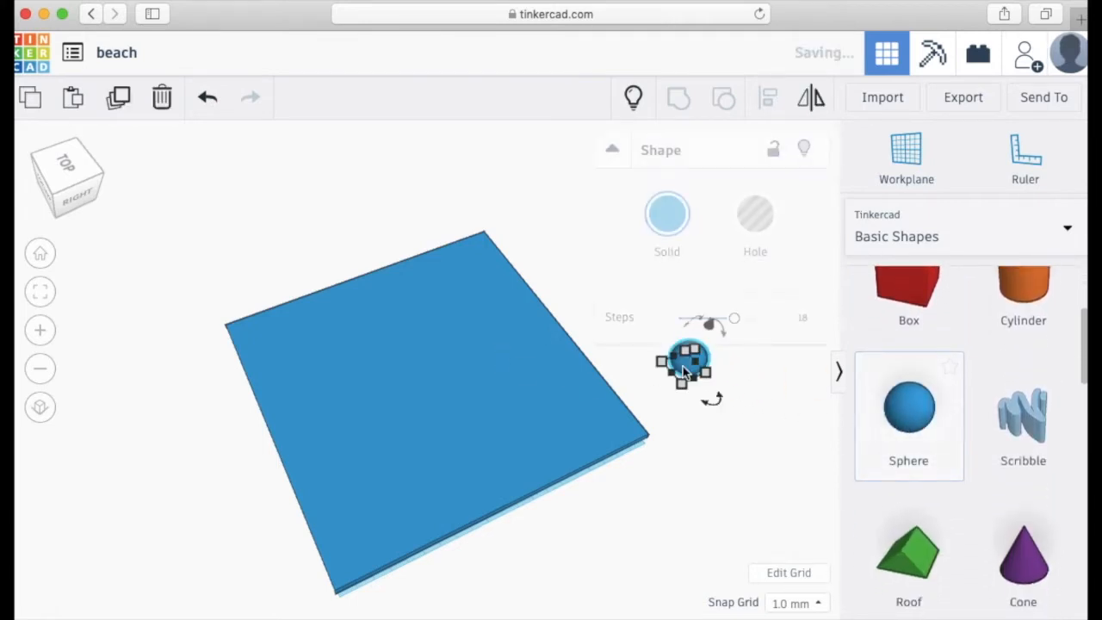
click(655, 222)
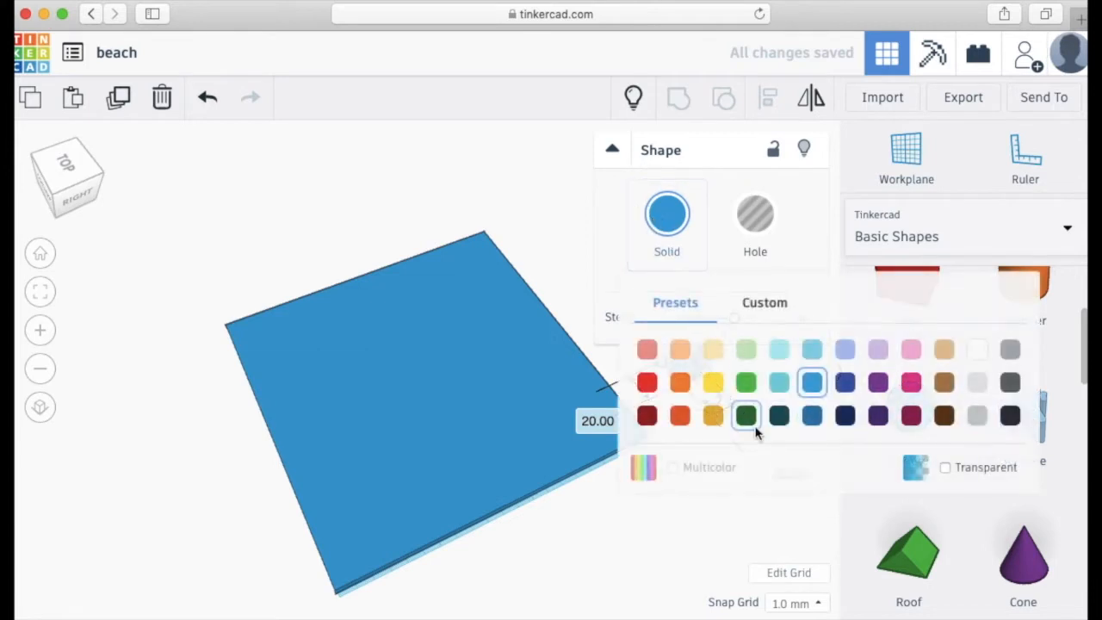
click(713, 381)
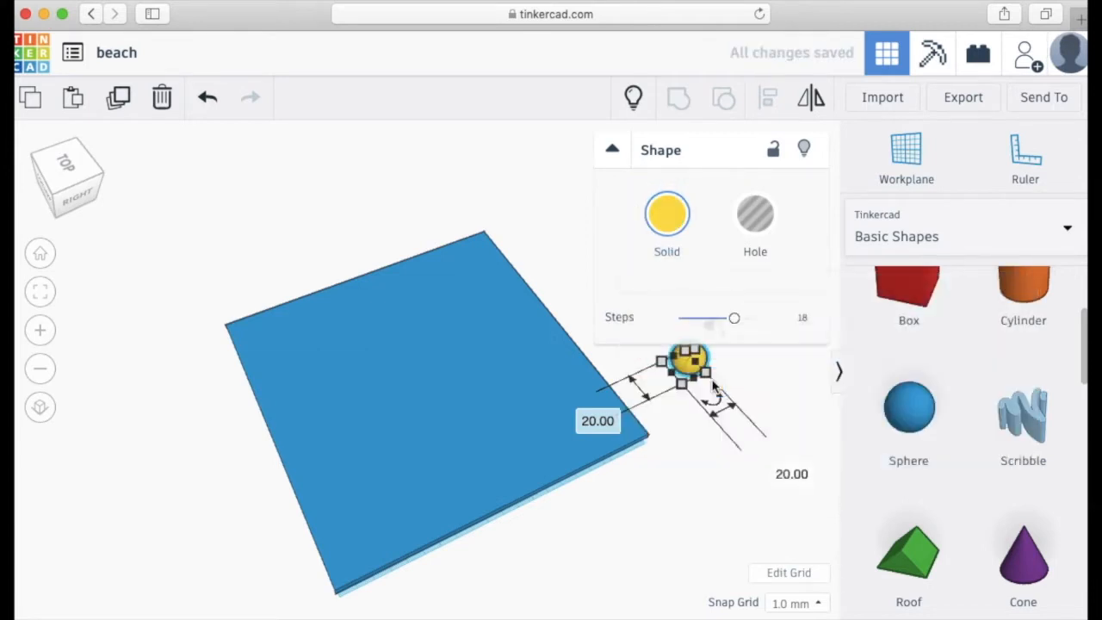
Raise the yellow sphere's steps to 24 for a smoother surface
click(614, 153)
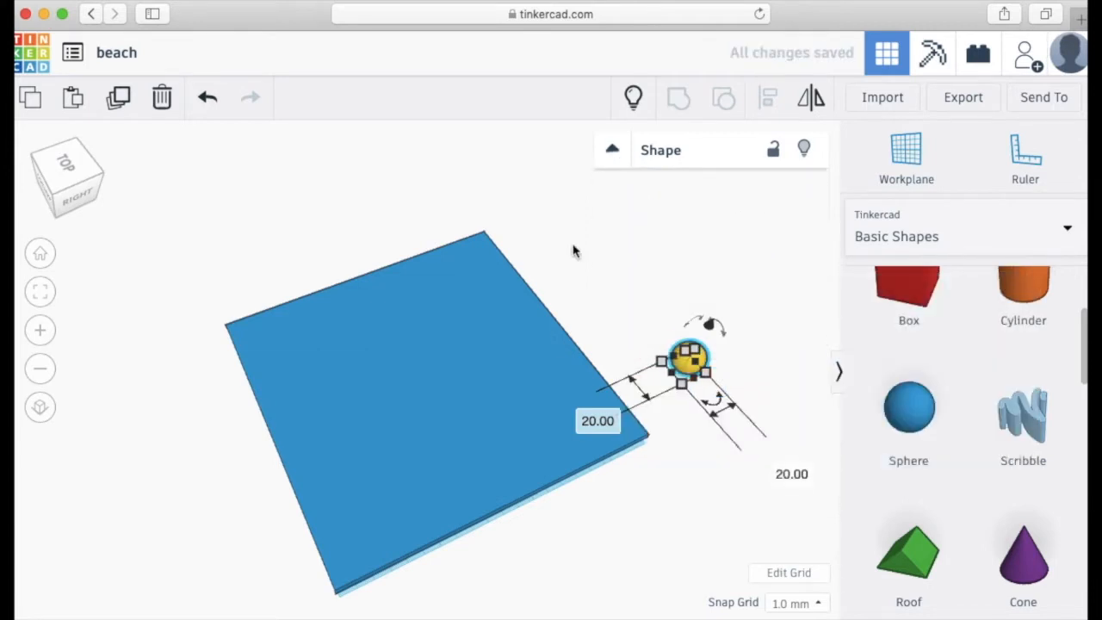
click(614, 153)
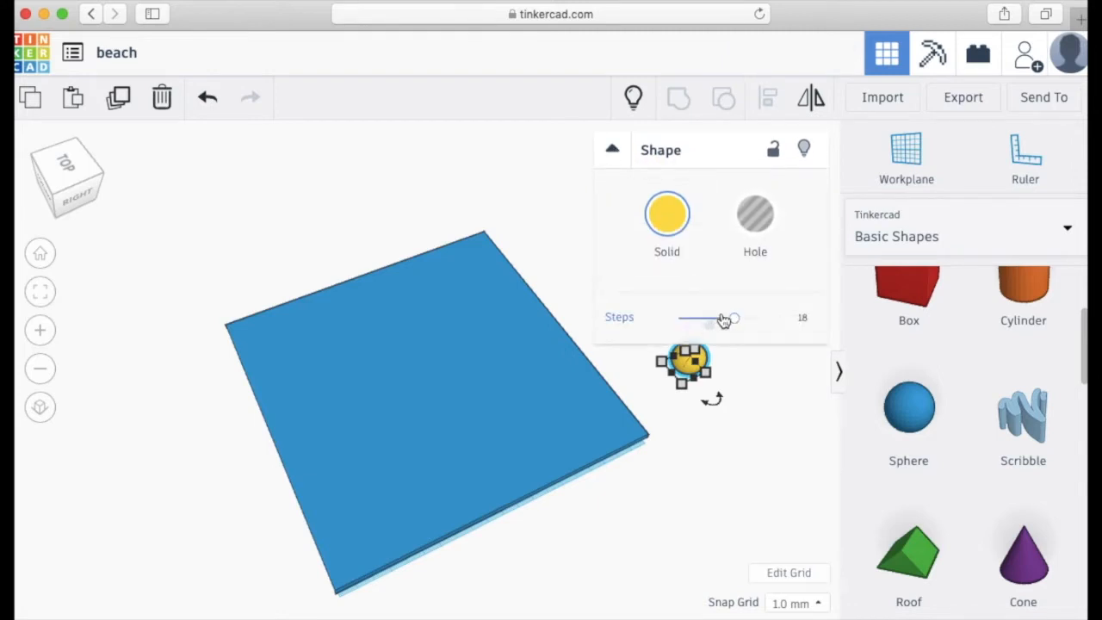
click(612, 152)
click(612, 151)
drag(738, 322, 804, 318)
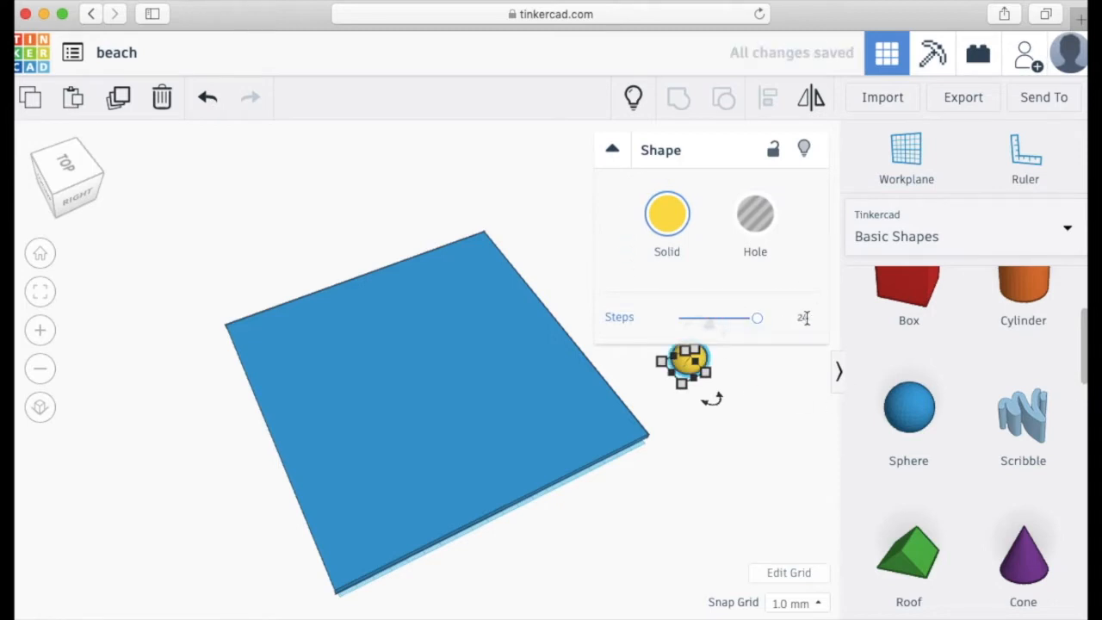
click(713, 462)
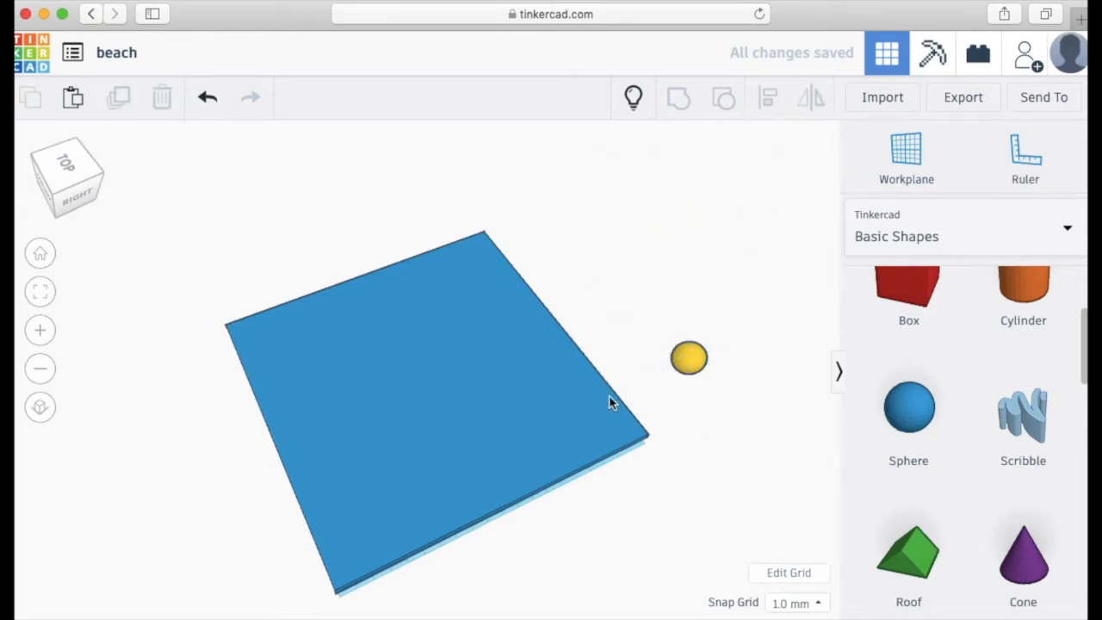
Hide the blue slab and move the yellow sphere onto the middle of the workplane
click(609, 399)
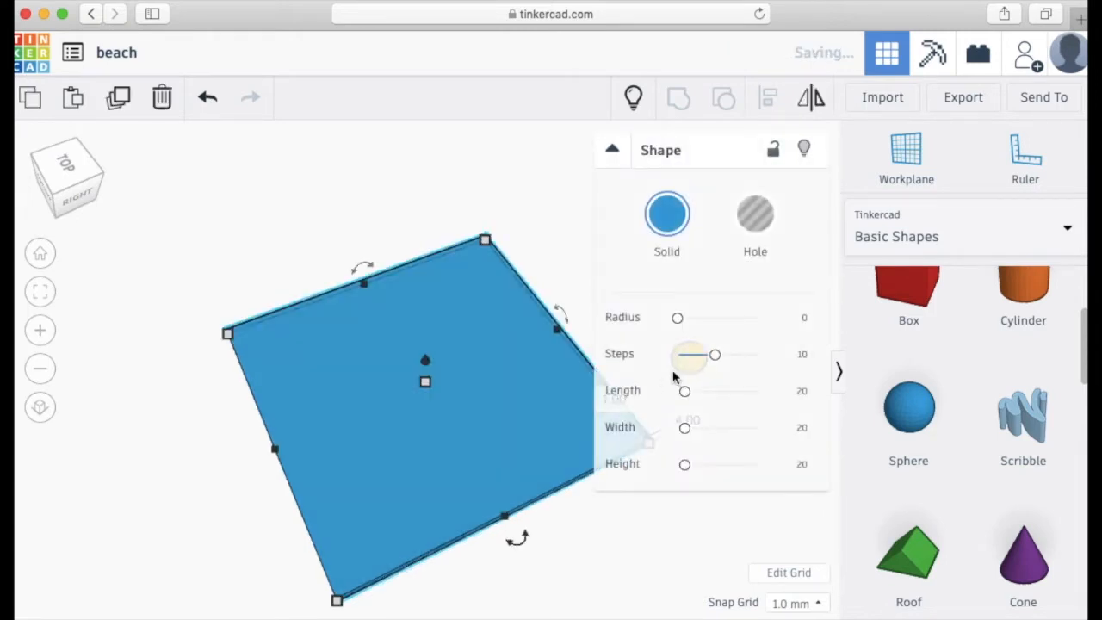
click(610, 152)
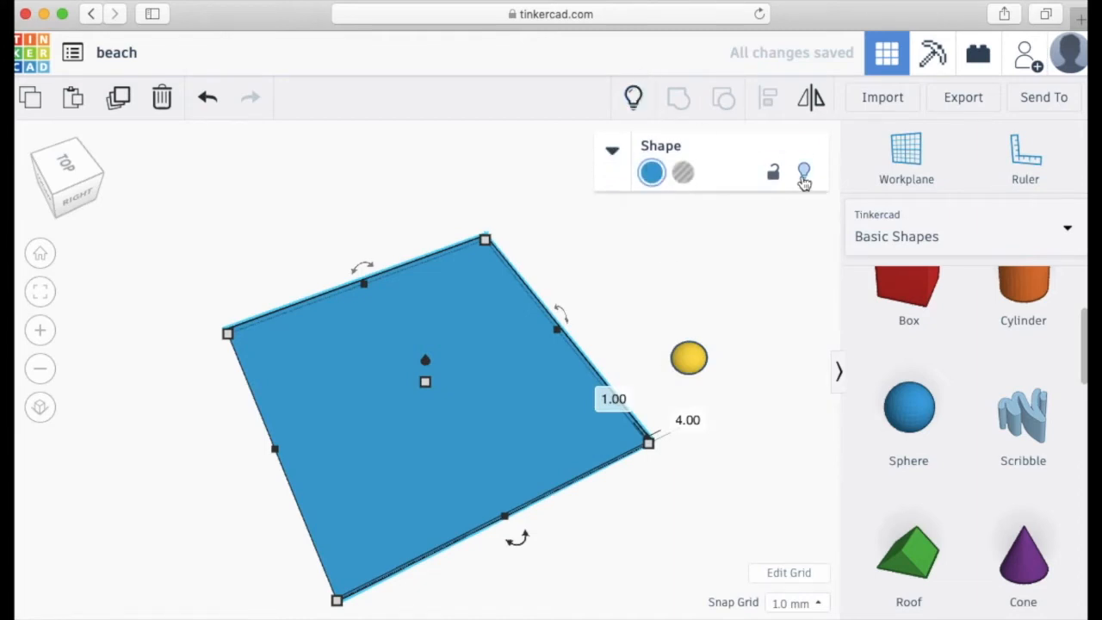
click(804, 175)
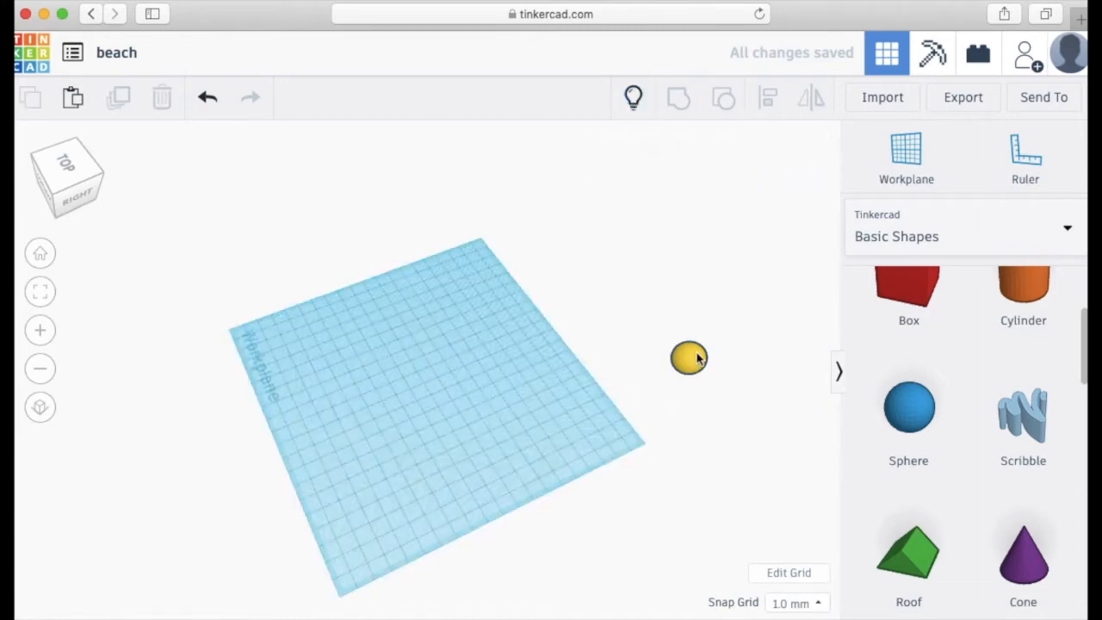
drag(691, 356, 414, 390)
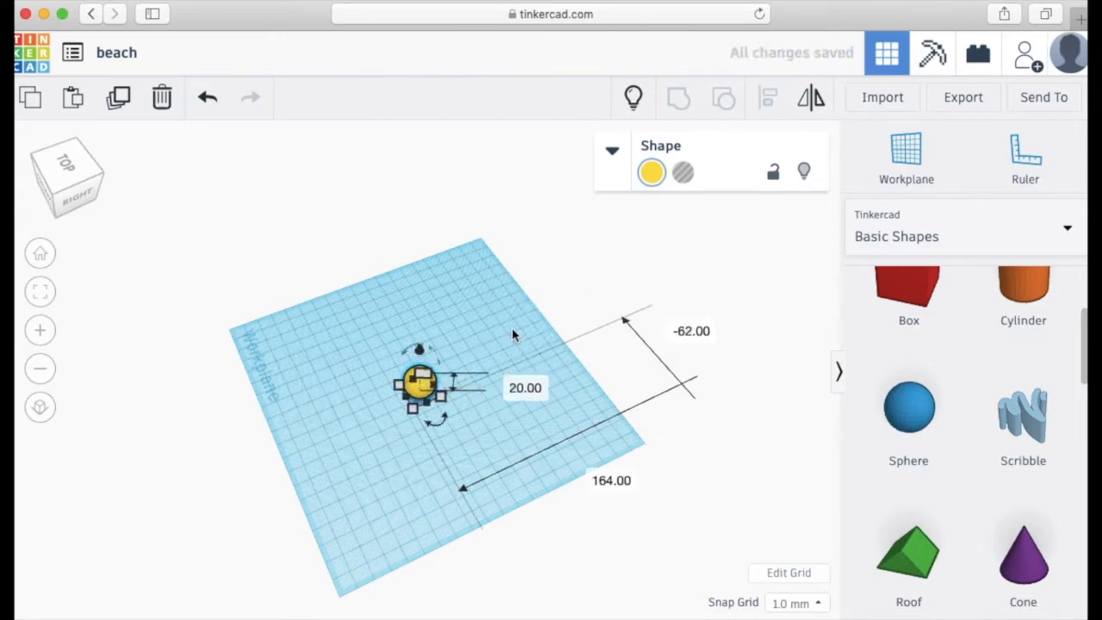
click(505, 284)
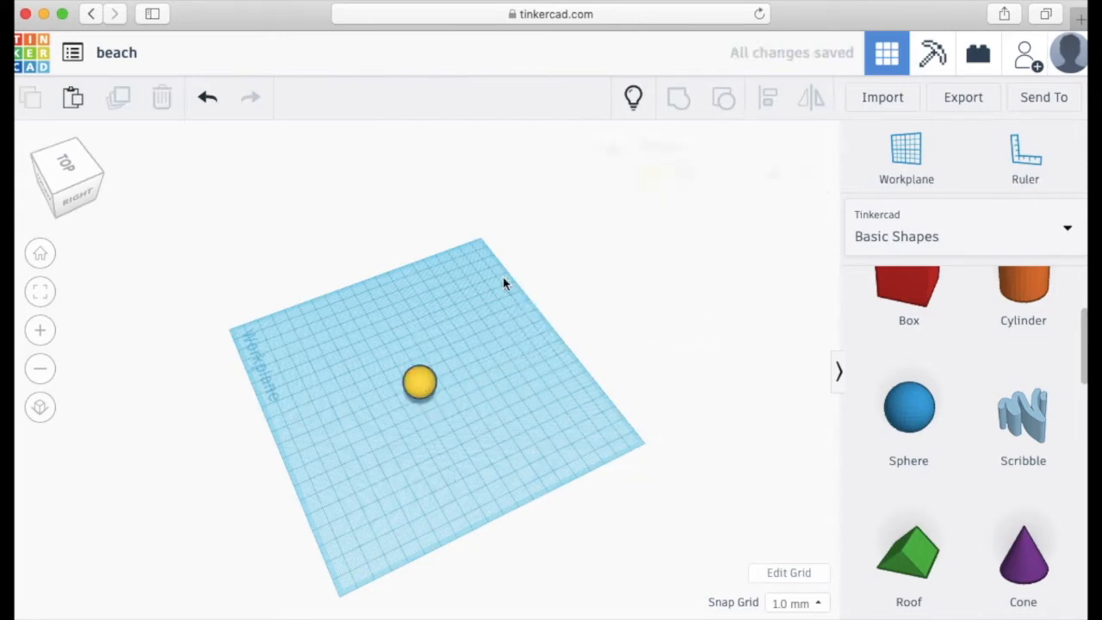
Stretch the yellow sphere into an oval with a footprint of 34 mm by 65 mm
click(420, 384)
drag(443, 401, 560, 435)
click(556, 544)
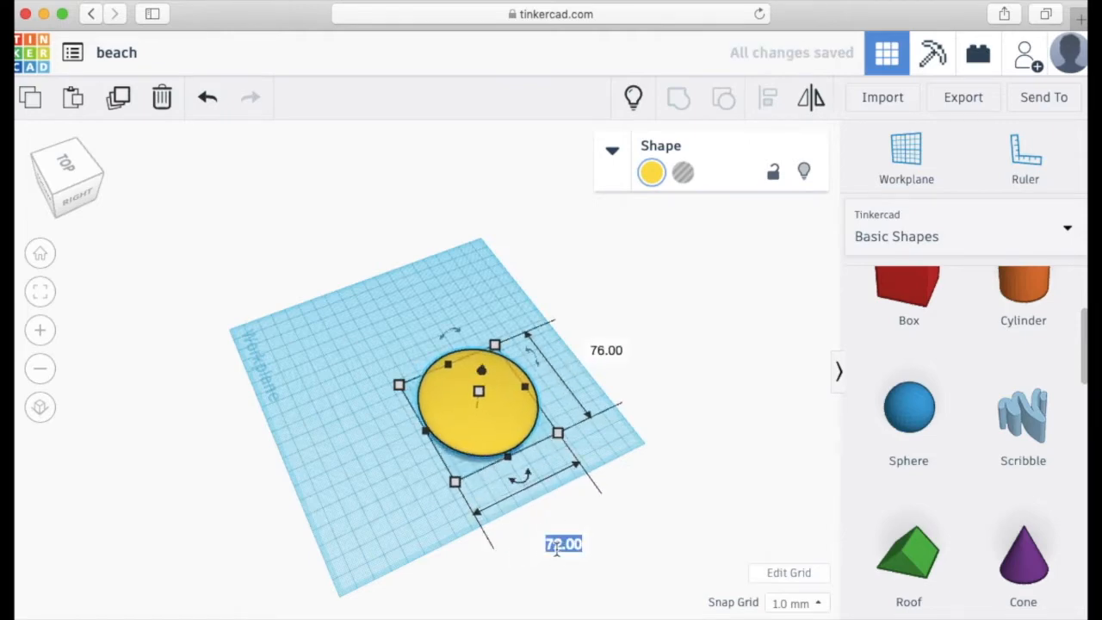
text(34)
key(Tab)
text(656)
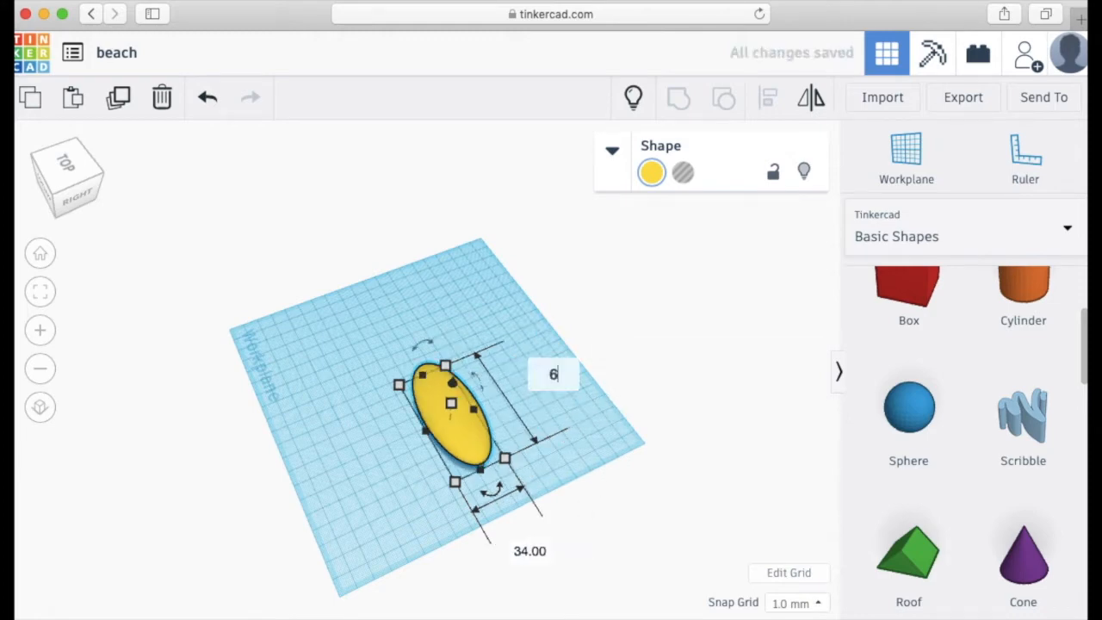
key(Return)
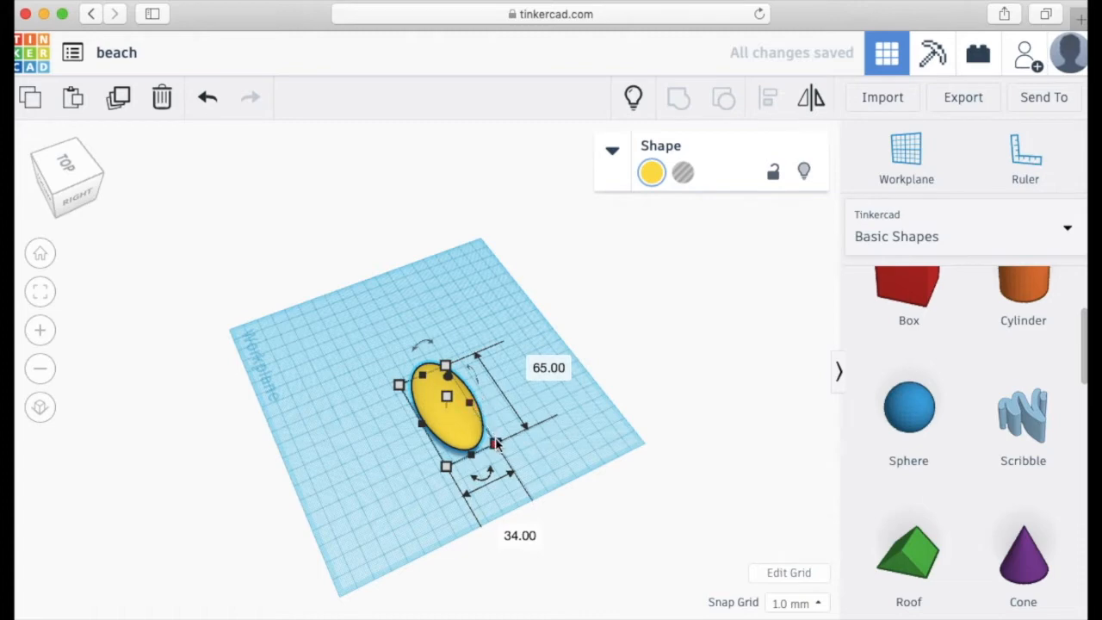
click(534, 428)
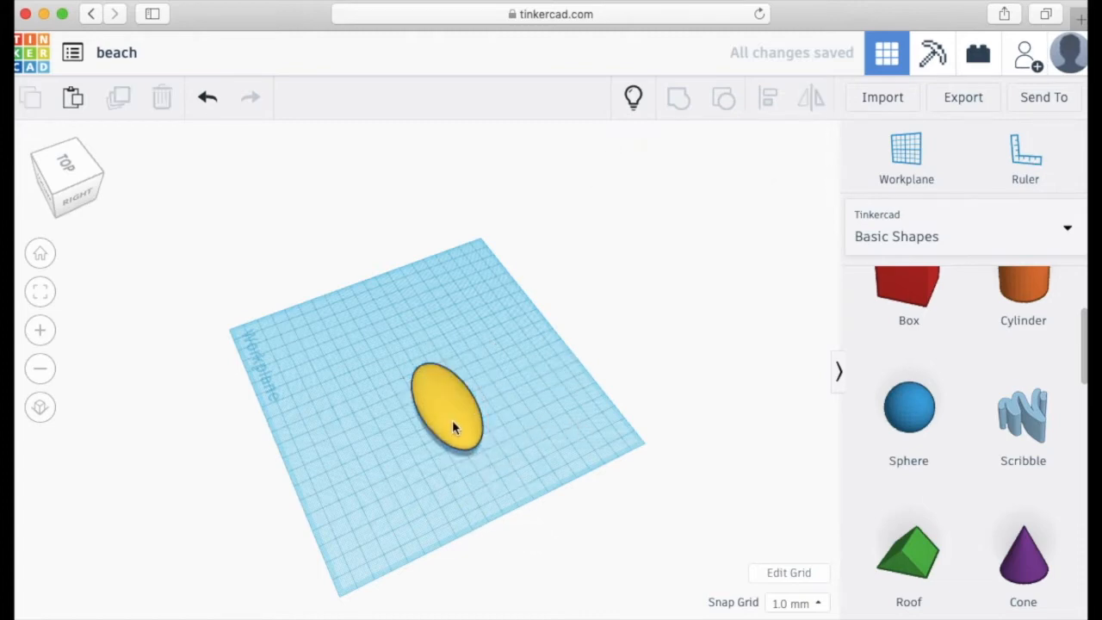
Flatten the yellow oval by setting its height to 10 mm
click(452, 420)
click(522, 405)
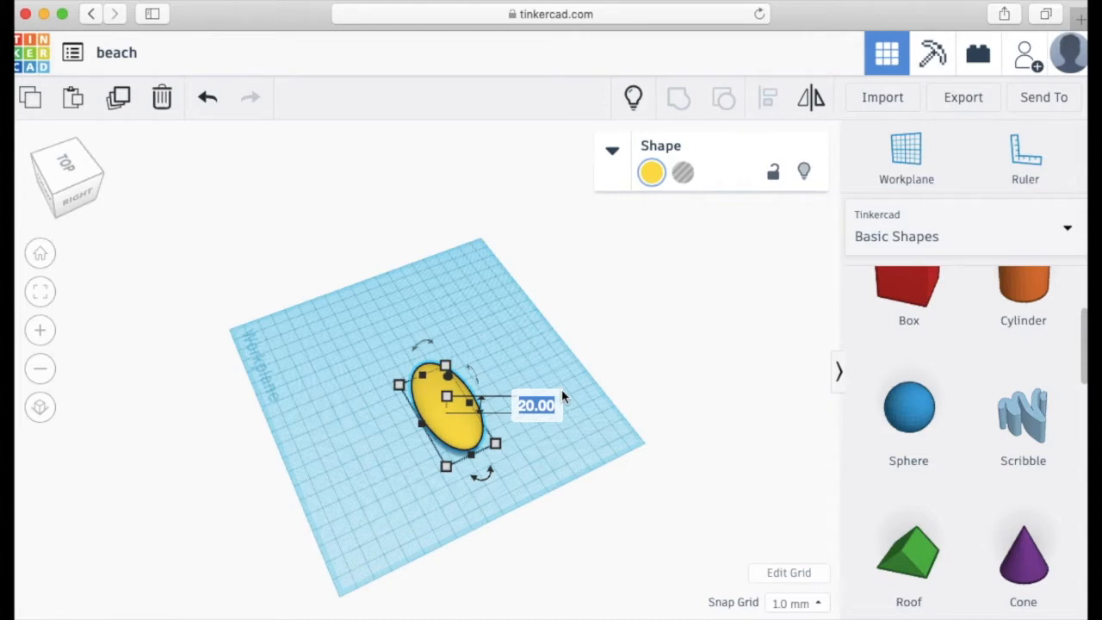
text(10)
key(Return)
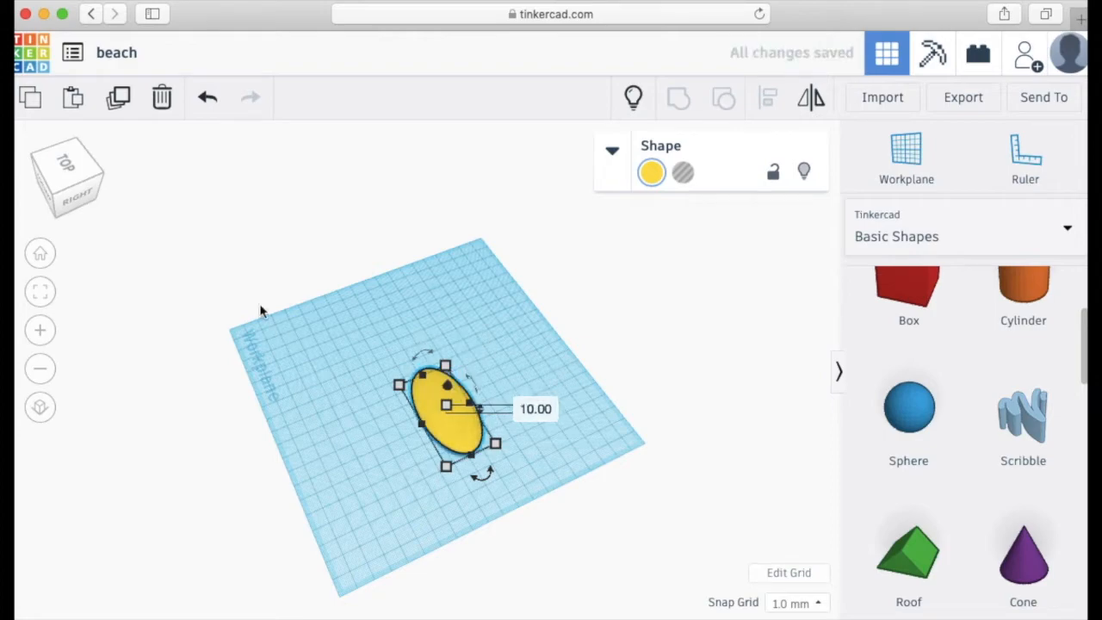
Fit the view to the yellow oval, inspect it from the side, and show all hidden shapes
key(f)
drag(62, 187, 41, 157)
click(41, 157)
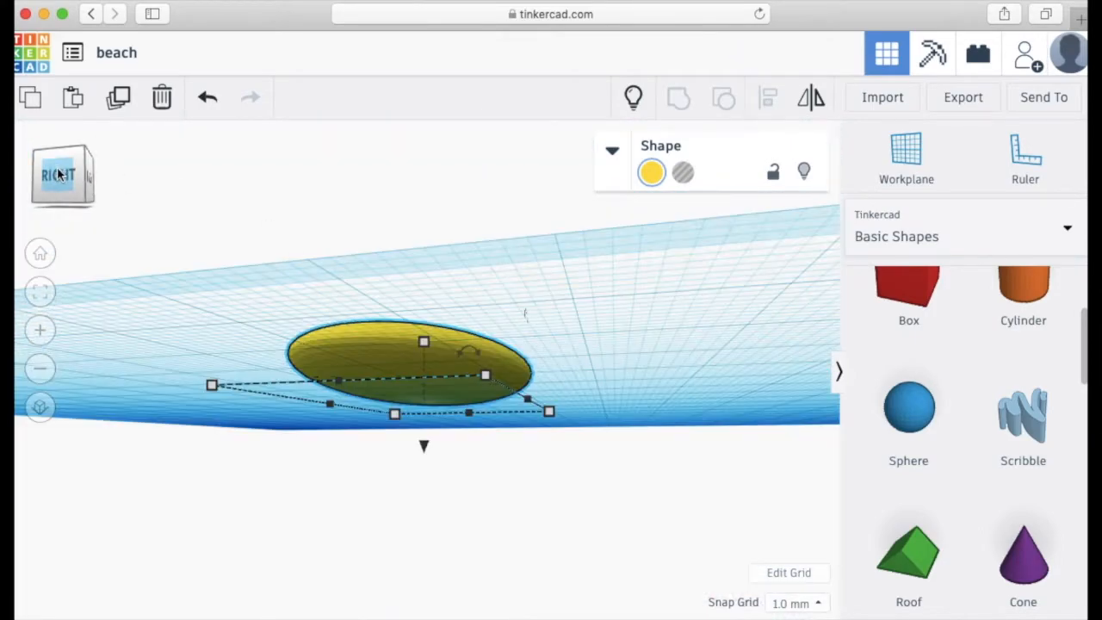
click(632, 98)
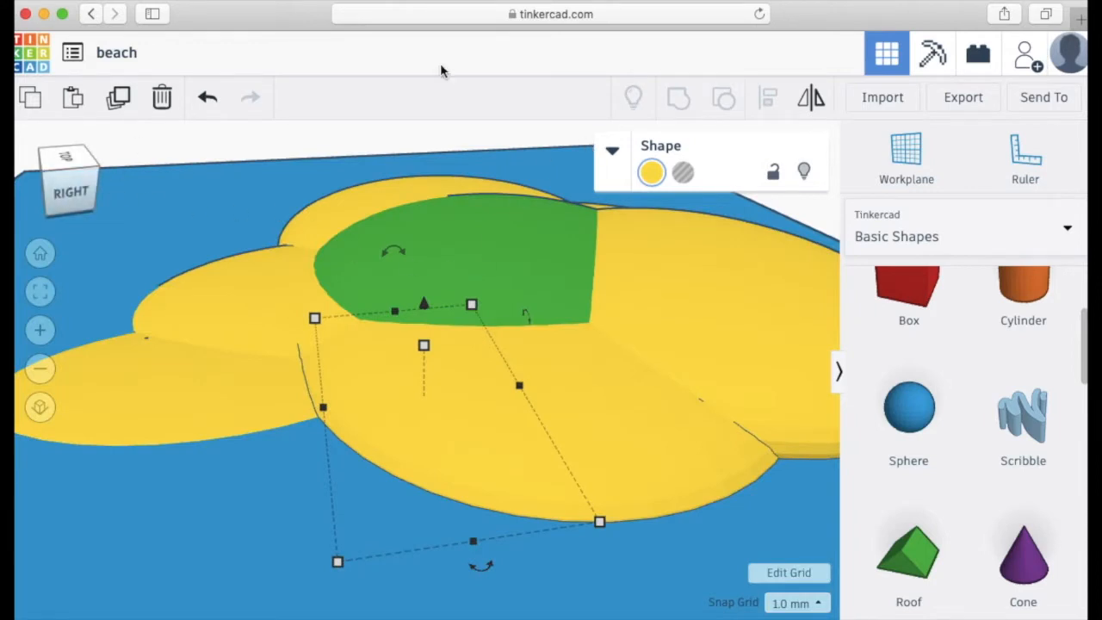
Hide the selected yellow oval, move the multicoloured beach group off the workplane and delete the leftover shapes beneath it
click(803, 171)
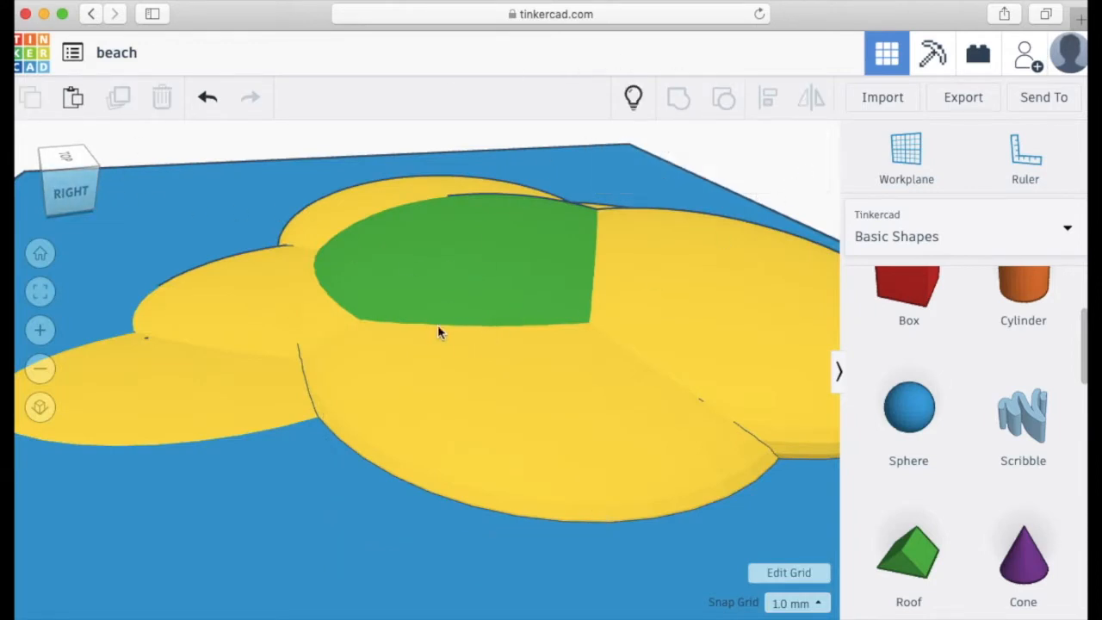
drag(240, 204, 328, 197)
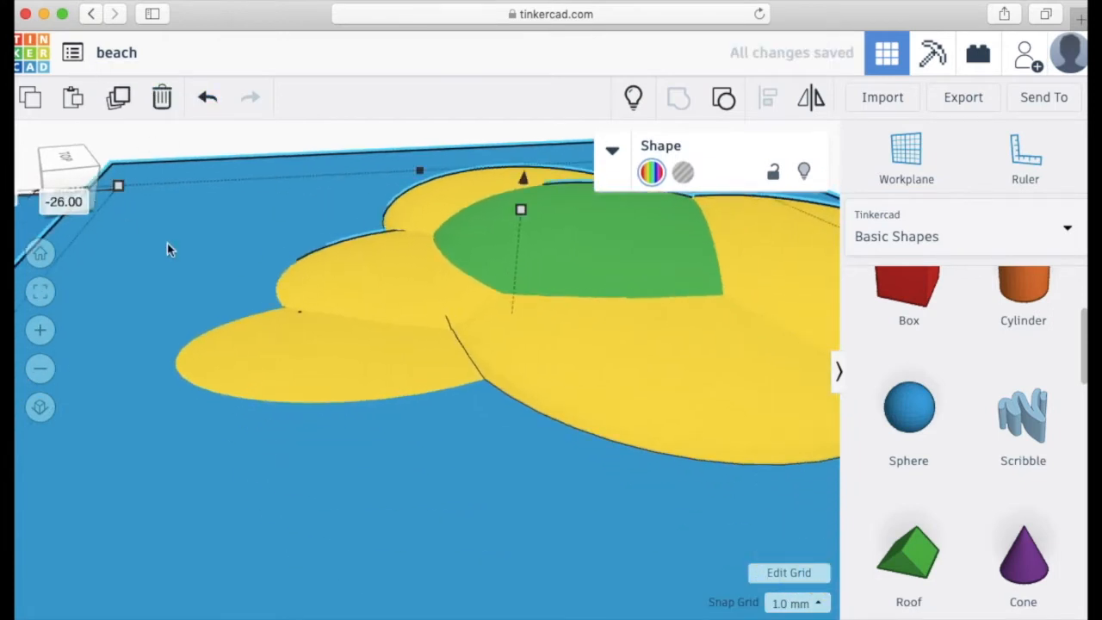
key(f)
drag(357, 406, 627, 315)
drag(246, 302, 372, 435)
key(Delete)
Move the beach group behind the workplane, and add a sphere to the empty workplane, flattened to a height of 8 mm
drag(668, 316, 368, 372)
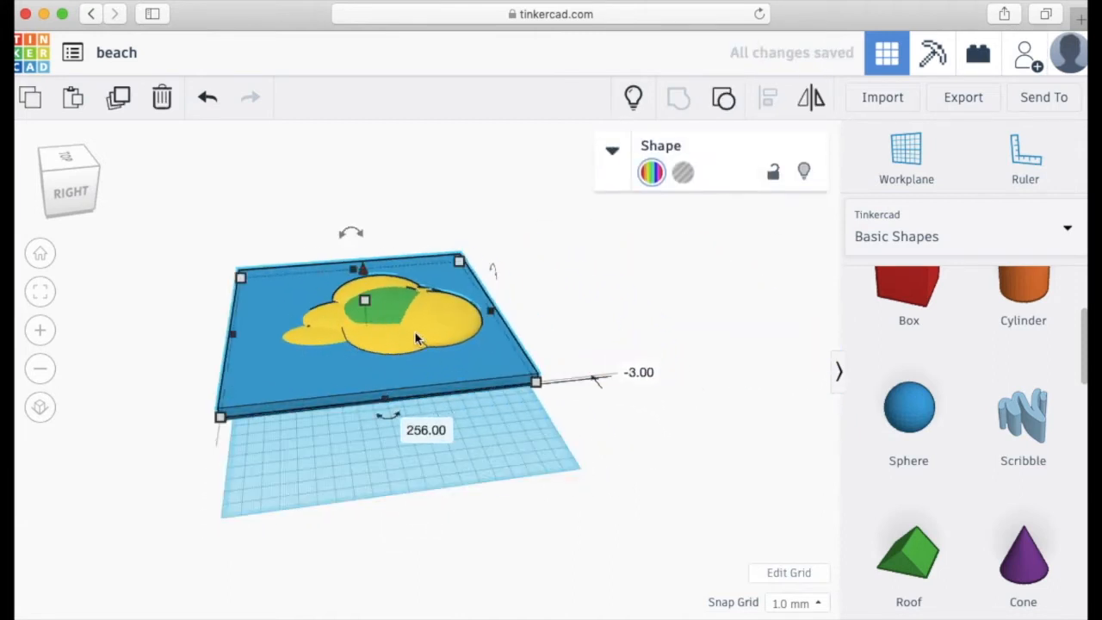
drag(413, 335, 407, 261)
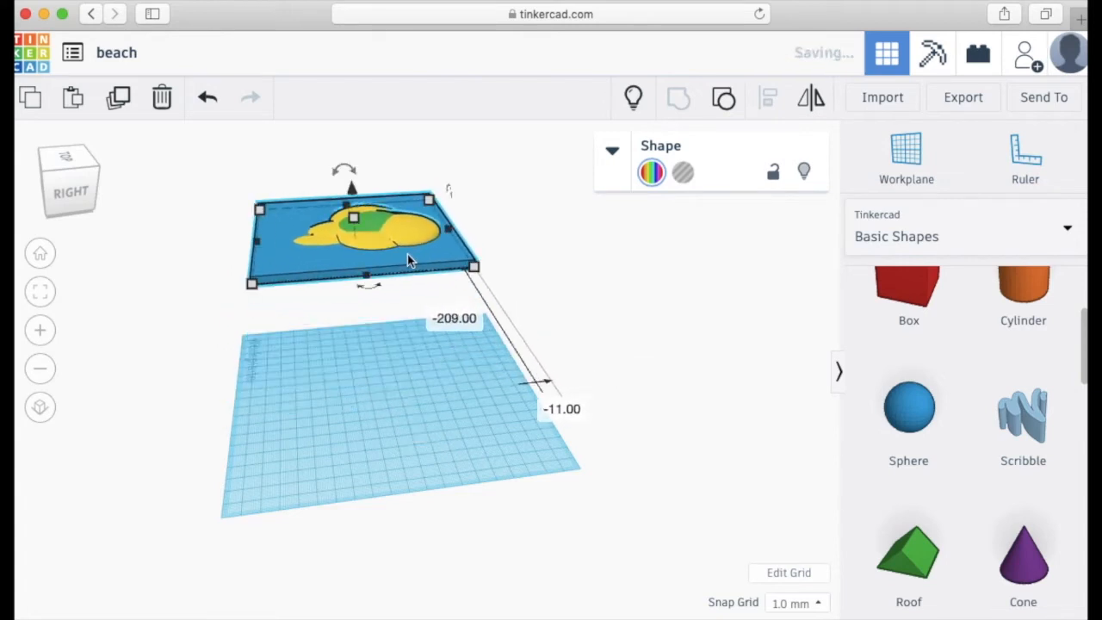
drag(877, 413, 463, 456)
drag(401, 405, 405, 424)
click(492, 427)
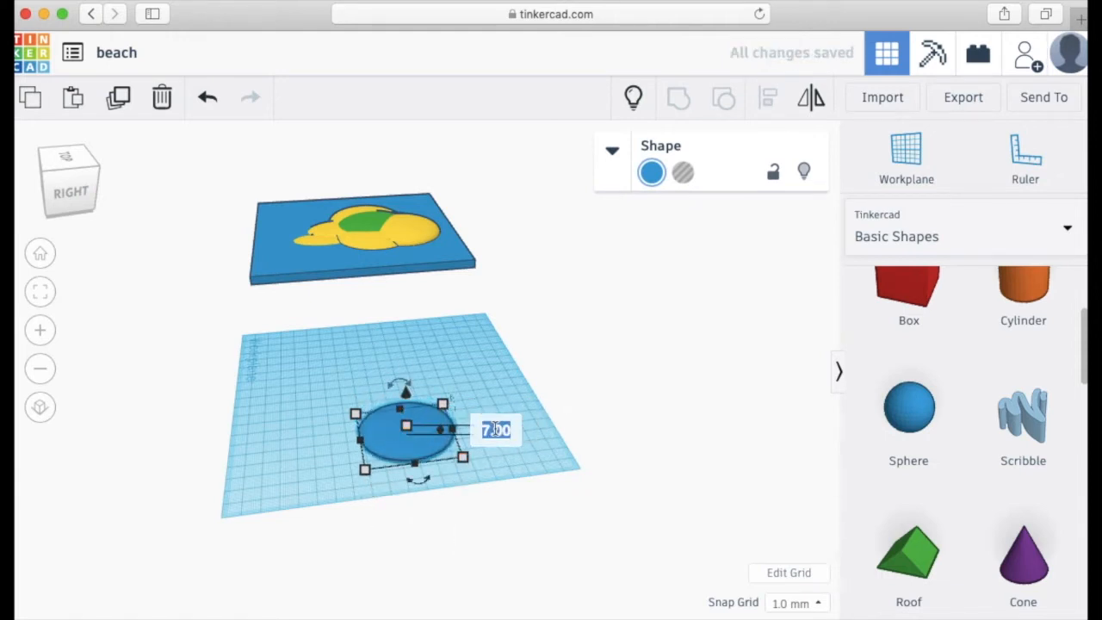
text(8)
key(Return)
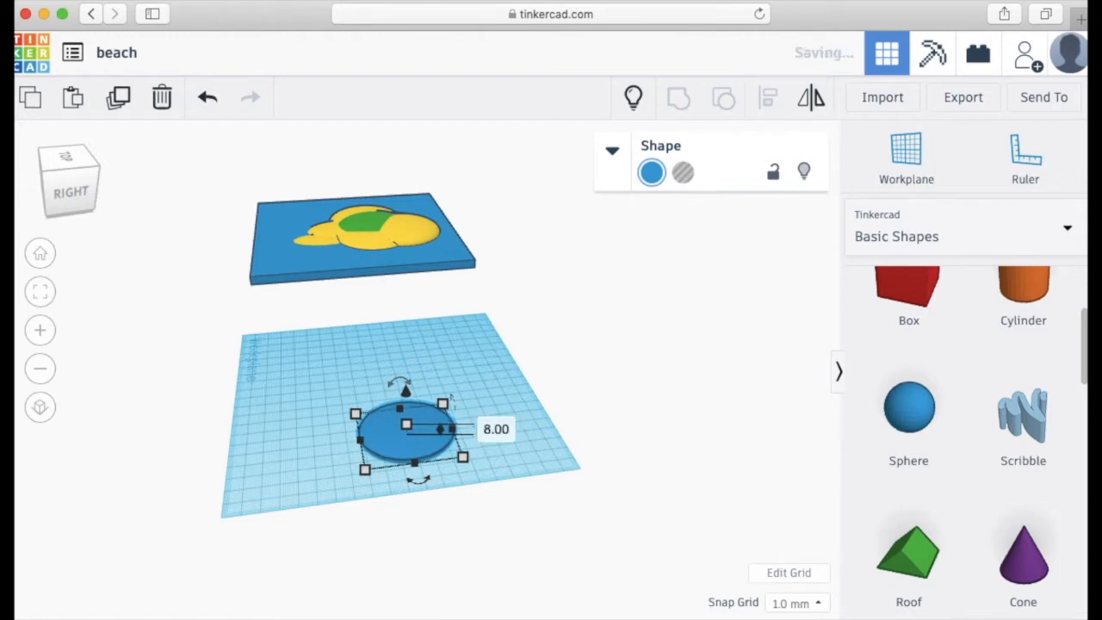
Colour the new flattened sphere yellow and deselect it
click(653, 183)
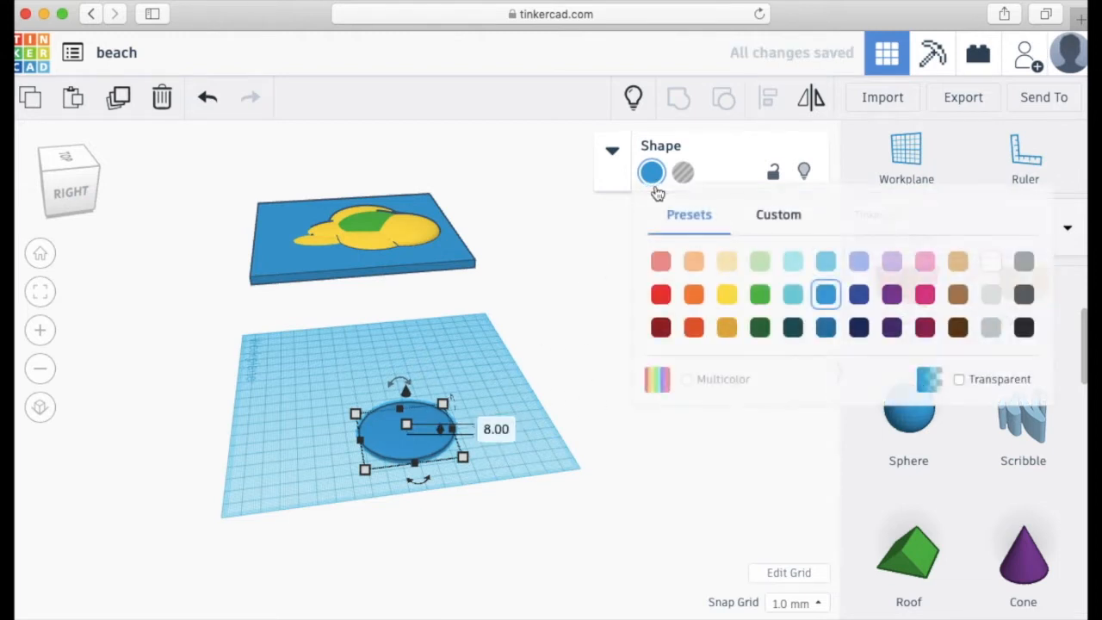
click(733, 292)
key(Escape)
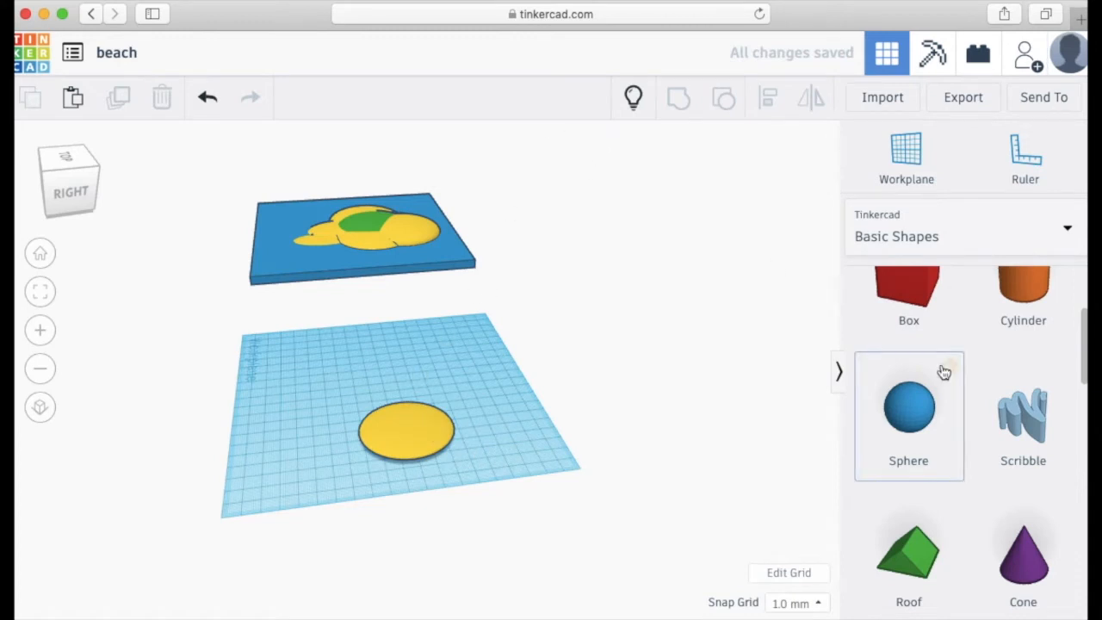
Show all hidden shapes and delete the old yellow oval behind the new one
click(631, 97)
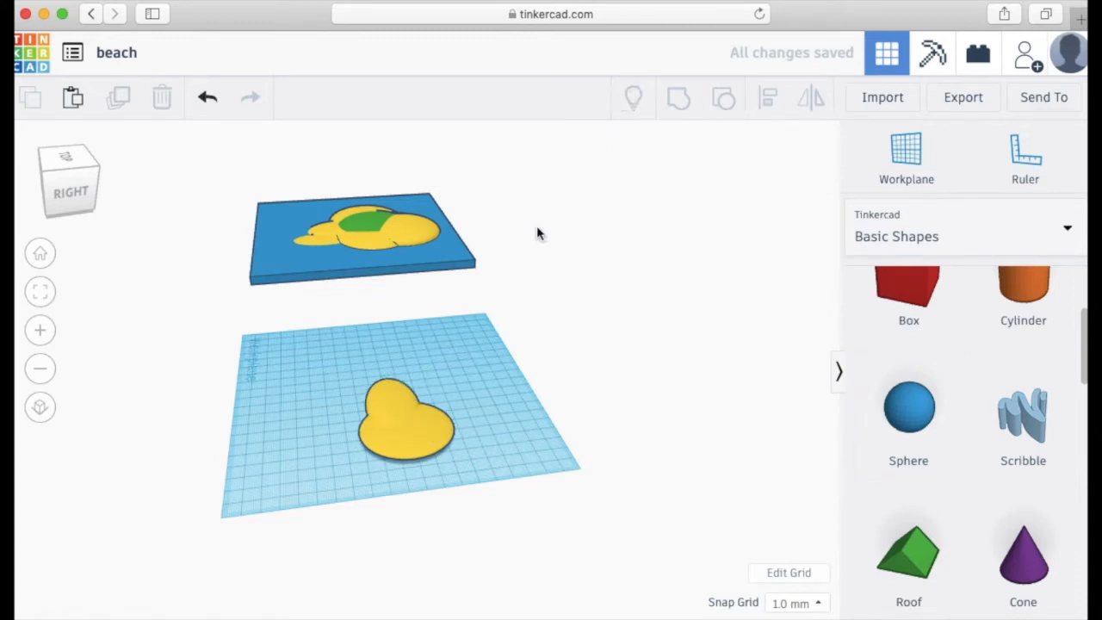
click(375, 403)
key(Delete)
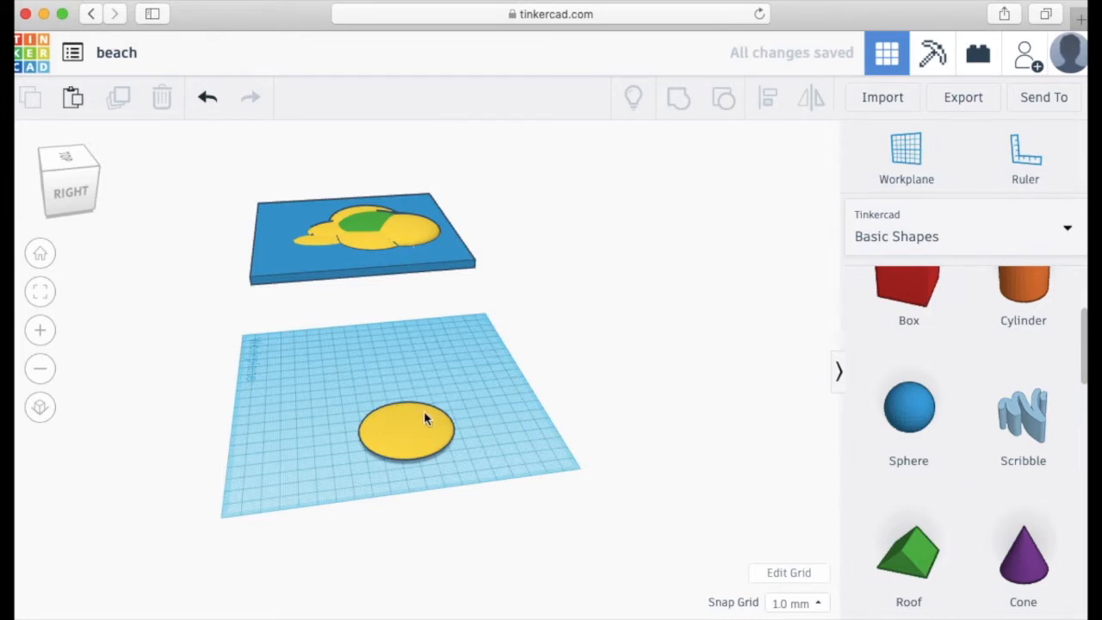
Bring the beach group beside the flattened yellow oval and place the oval on the blue slab's back corner
drag(355, 246, 516, 413)
drag(410, 431, 462, 337)
mouse_move(455, 301)
mouse_down()
mouse_move(456, 270)
mouse_move(457, 302)
mouse_up()
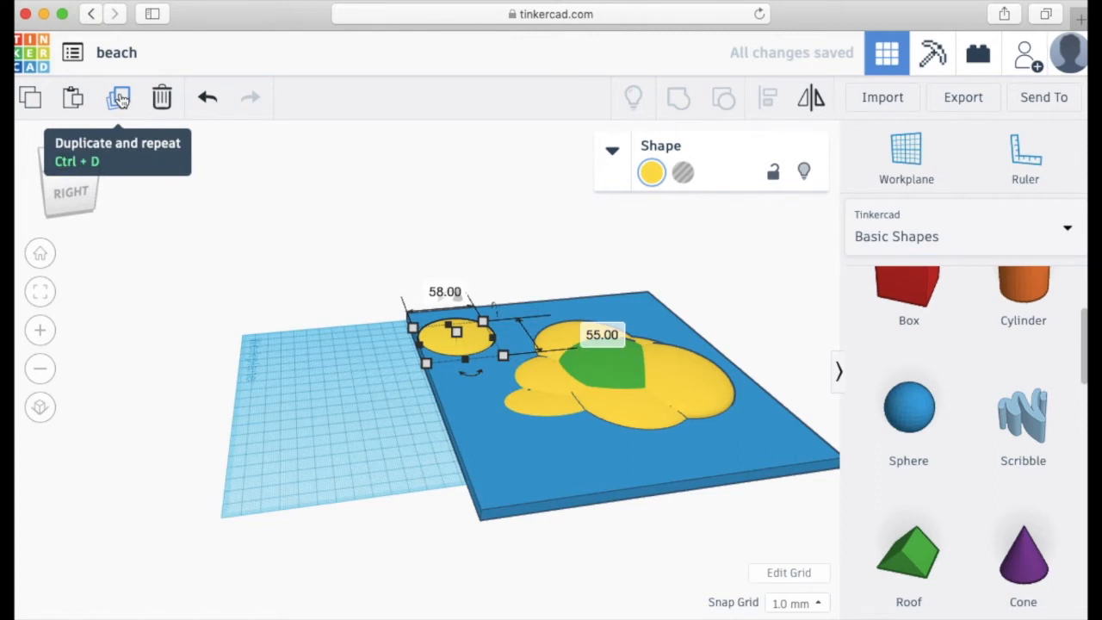
Duplicate the yellow oval twice and arrange the copies so that all three overlap as a sand patch on the slab
click(119, 99)
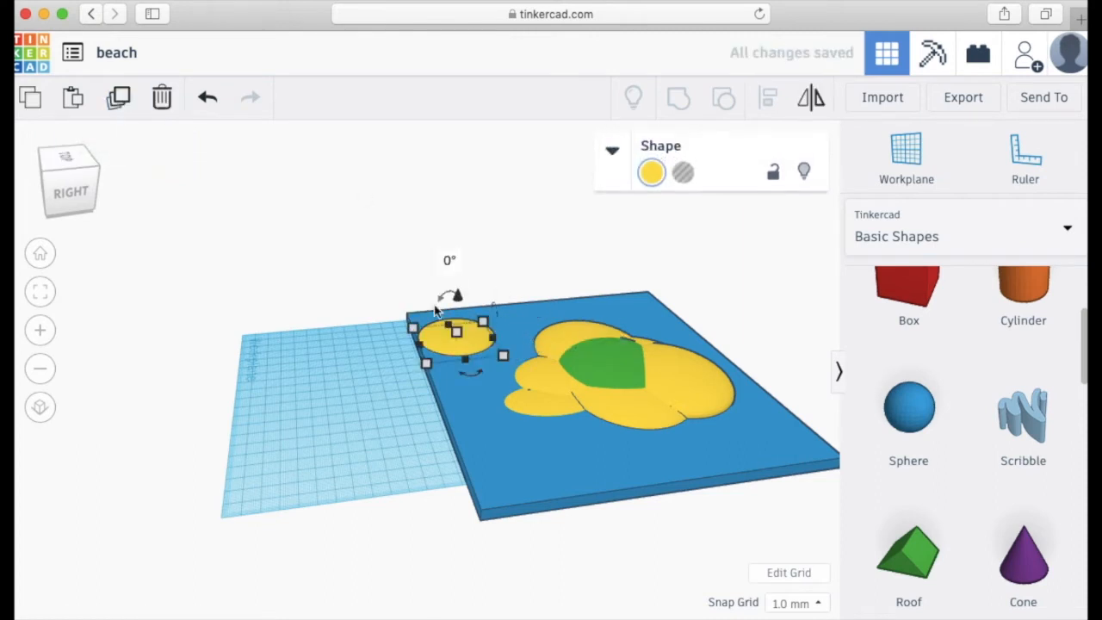
drag(471, 346, 490, 362)
click(117, 98)
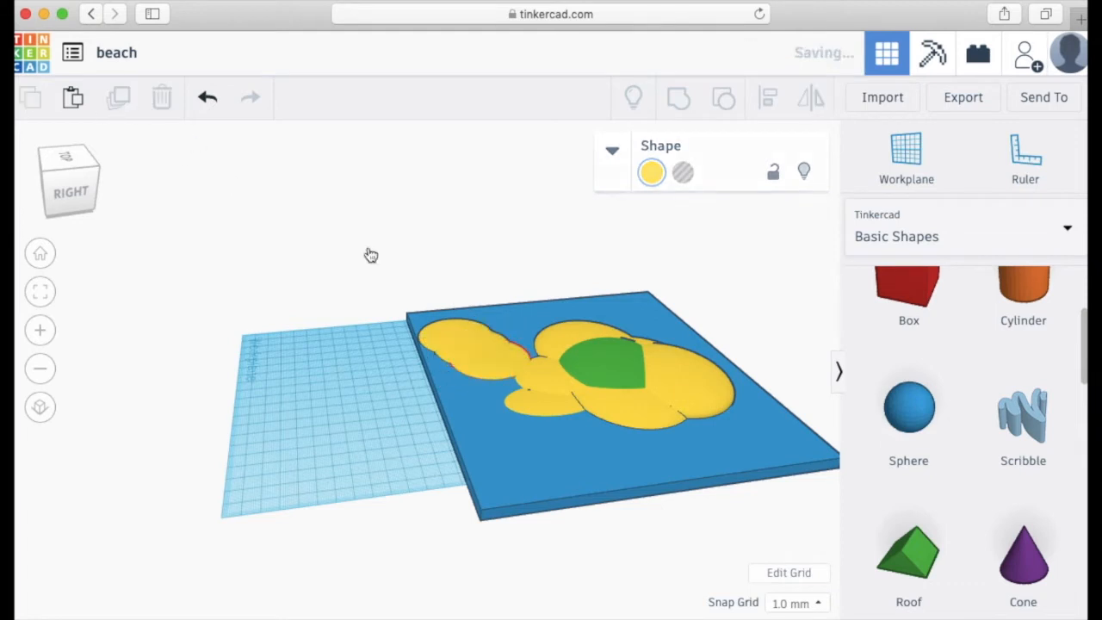
drag(496, 365, 499, 363)
drag(497, 335, 499, 336)
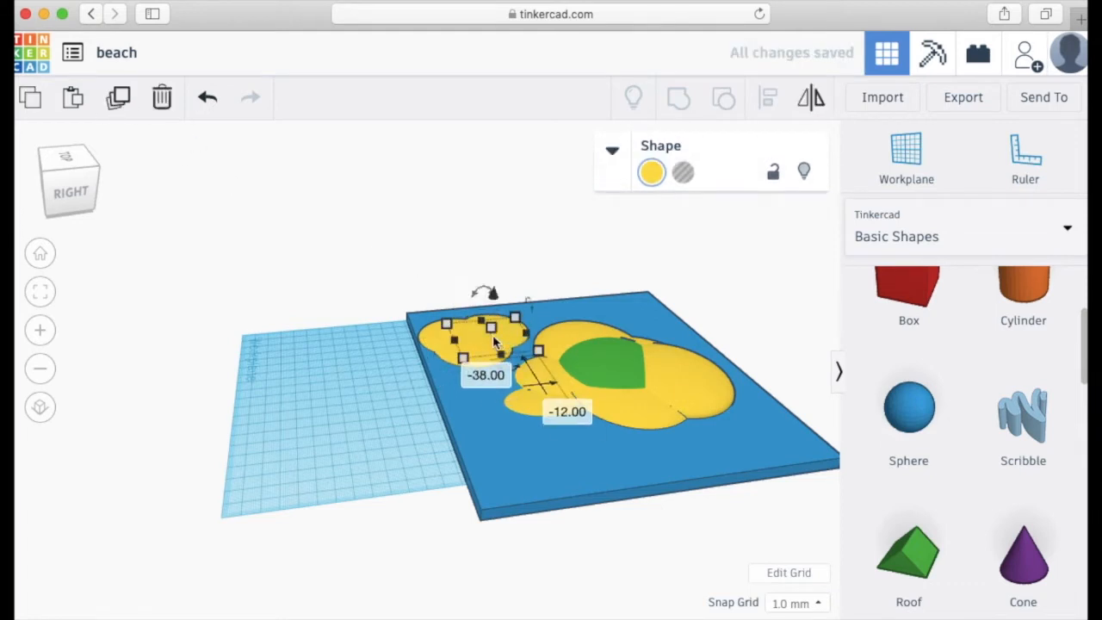
Move the beach group away from the three overlapping yellow ovals and delete the ovals
drag(527, 454, 647, 346)
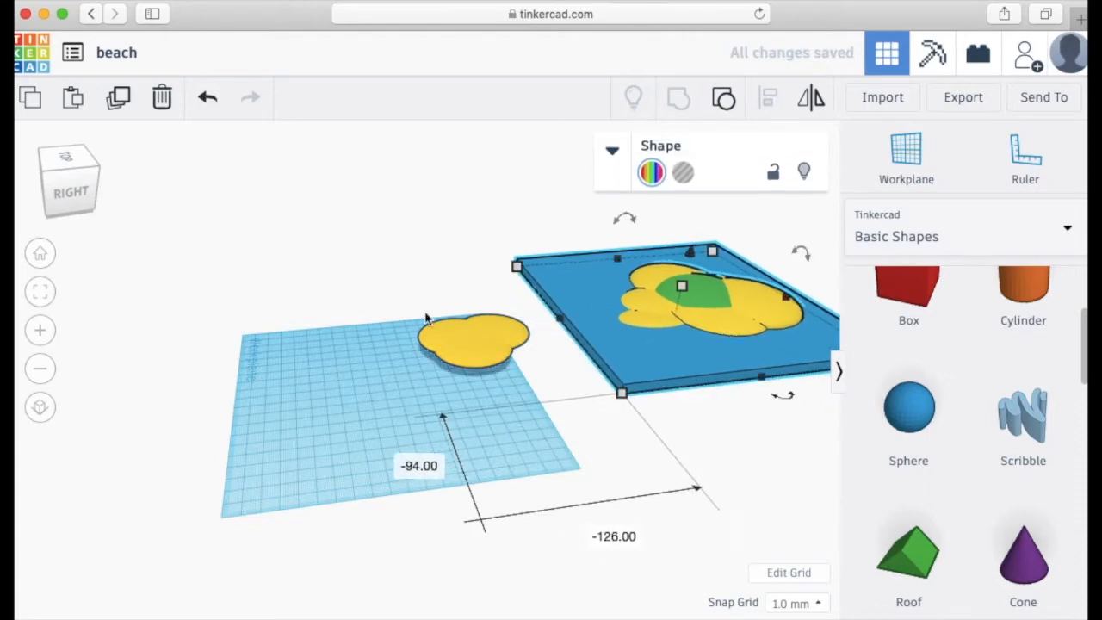
click(496, 366)
key(Delete)
Move the beach group back over the workplane and deselect it
drag(710, 261, 464, 386)
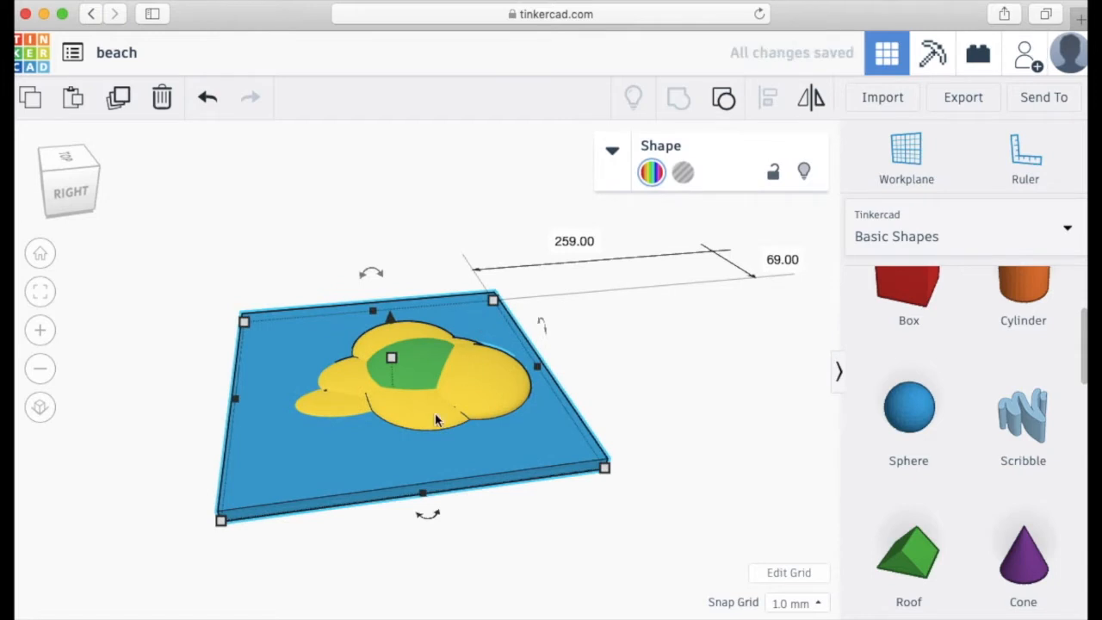
mouse_move(354, 428)
mouse_down()
mouse_move(376, 443)
mouse_move(378, 401)
mouse_move(359, 426)
mouse_up()
click(581, 361)
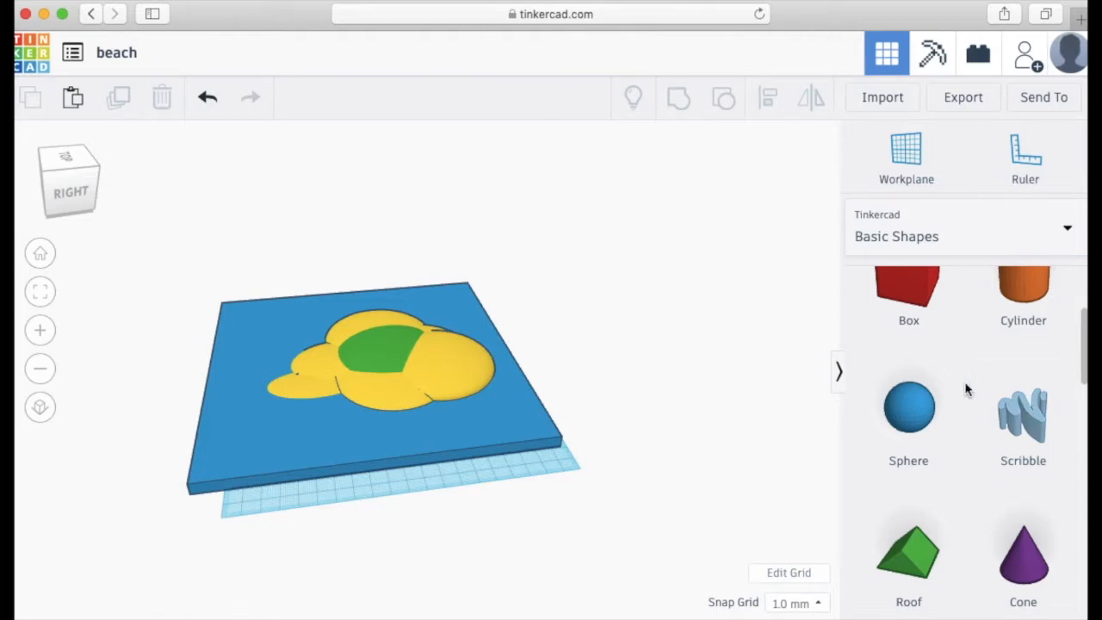
Look through the Basic Shapes library and the list of available shape collections
scroll(956, 369, up, 3)
scroll(957, 369, down, 8)
scroll(958, 370, down, 10)
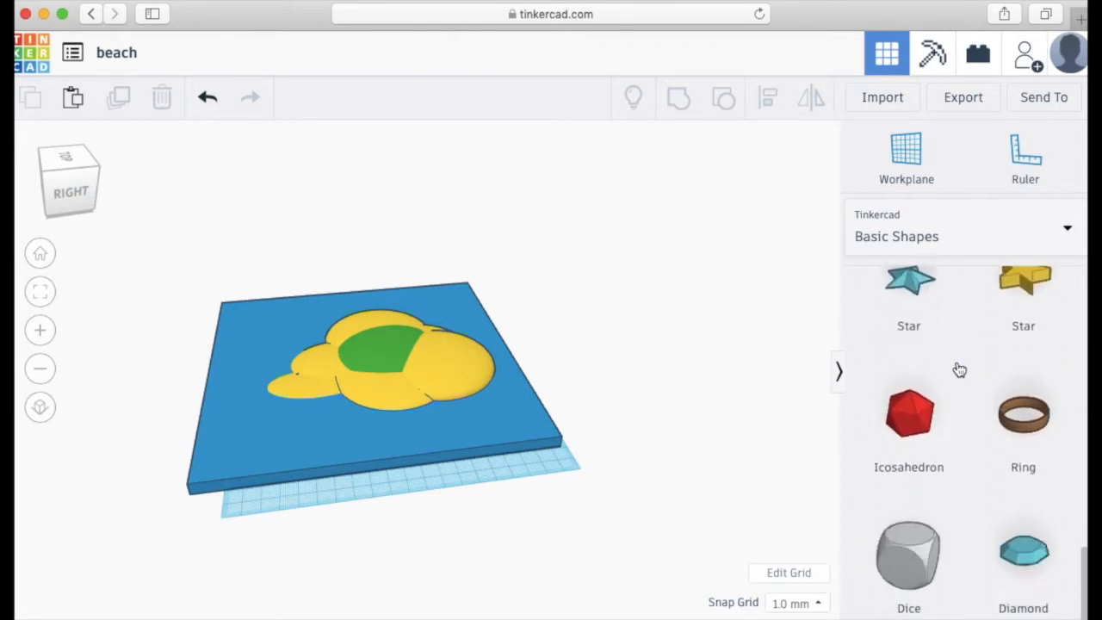
click(968, 237)
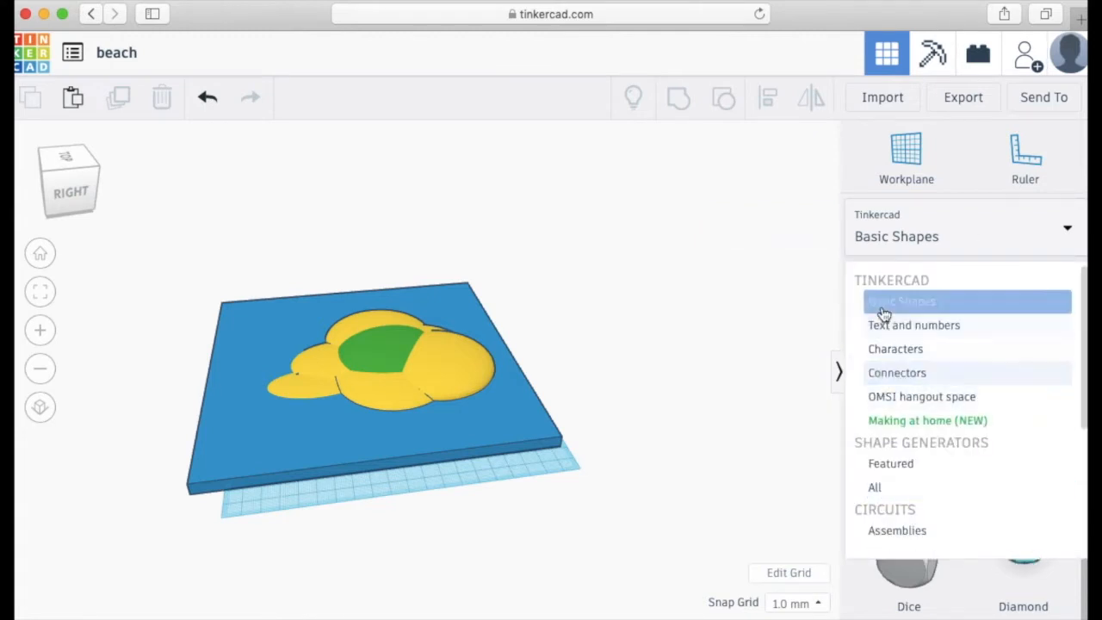
click(895, 238)
click(1068, 236)
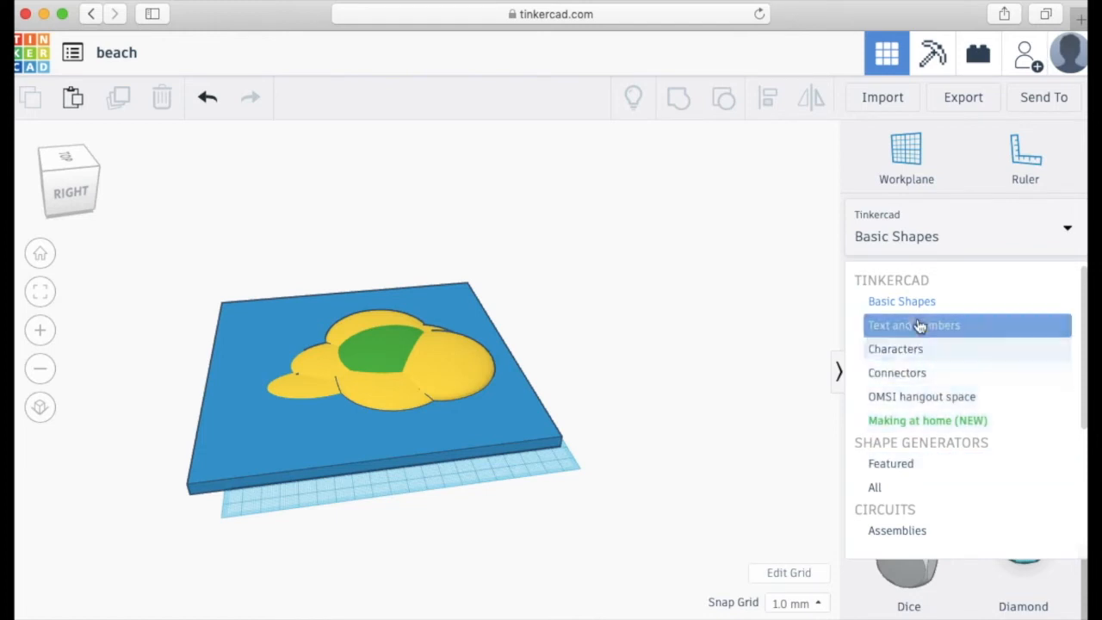
Browse several pages of the All collection of shape generators, up to page 9
click(891, 488)
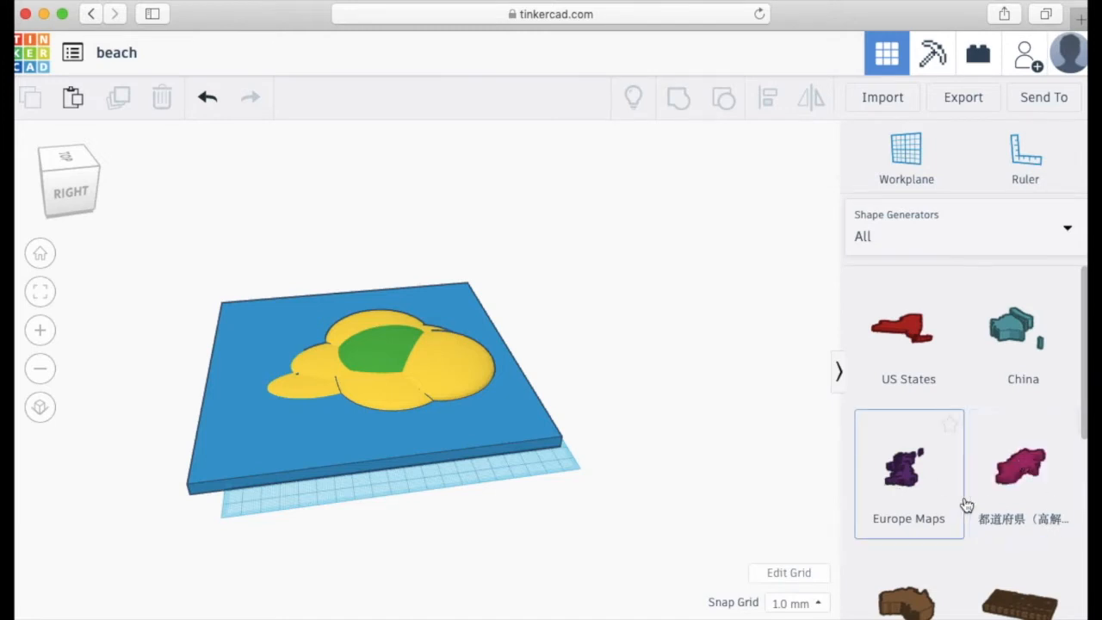
scroll(963, 503, down, 5)
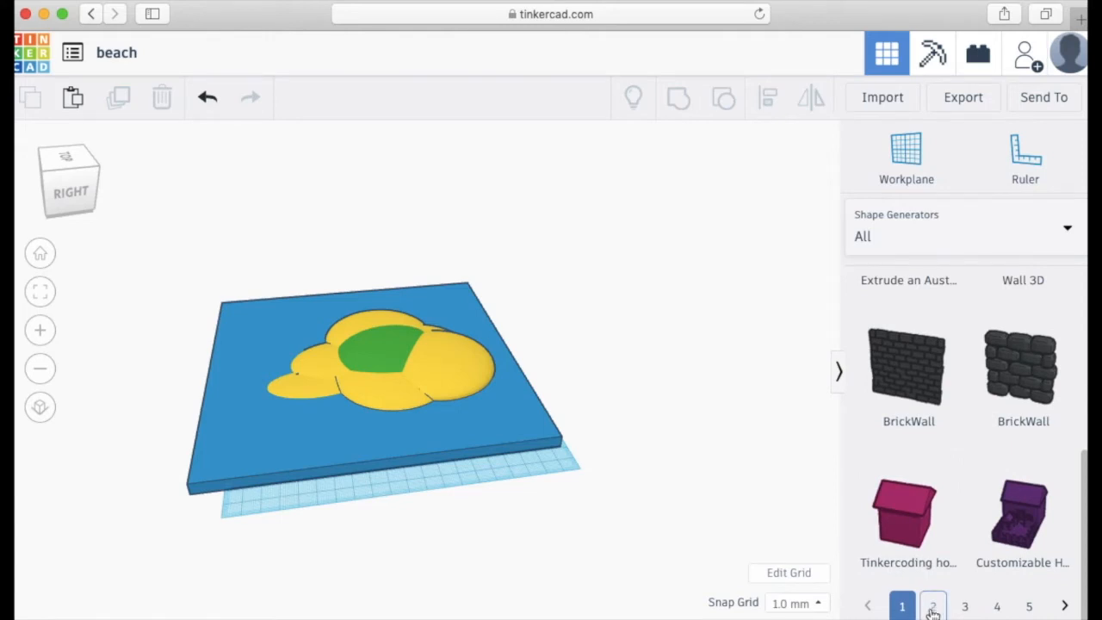
click(932, 606)
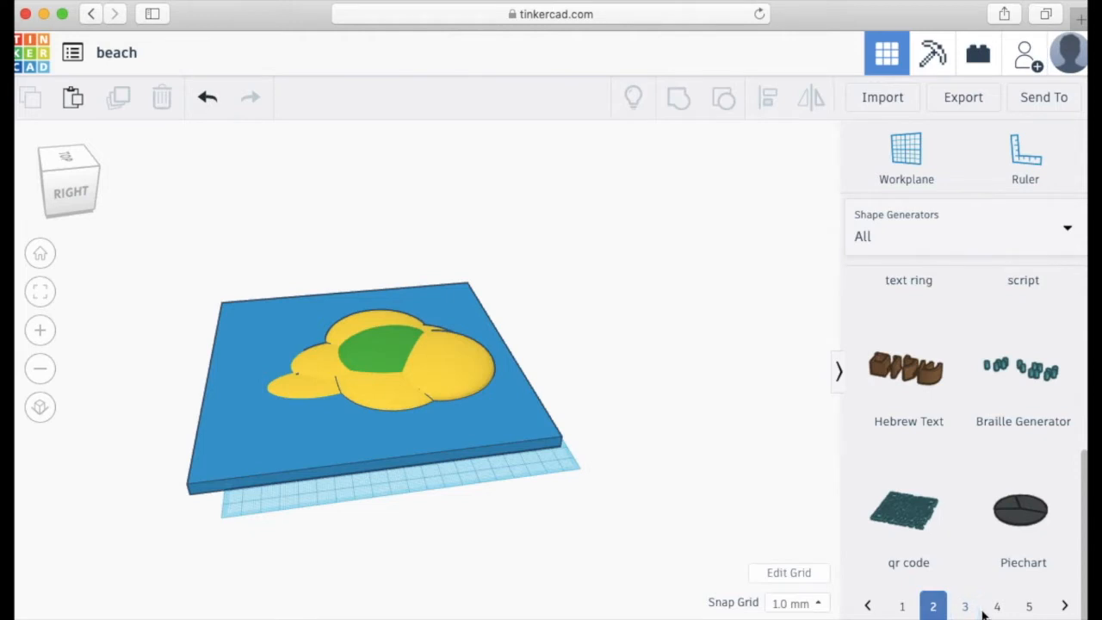
click(994, 606)
click(996, 607)
click(995, 606)
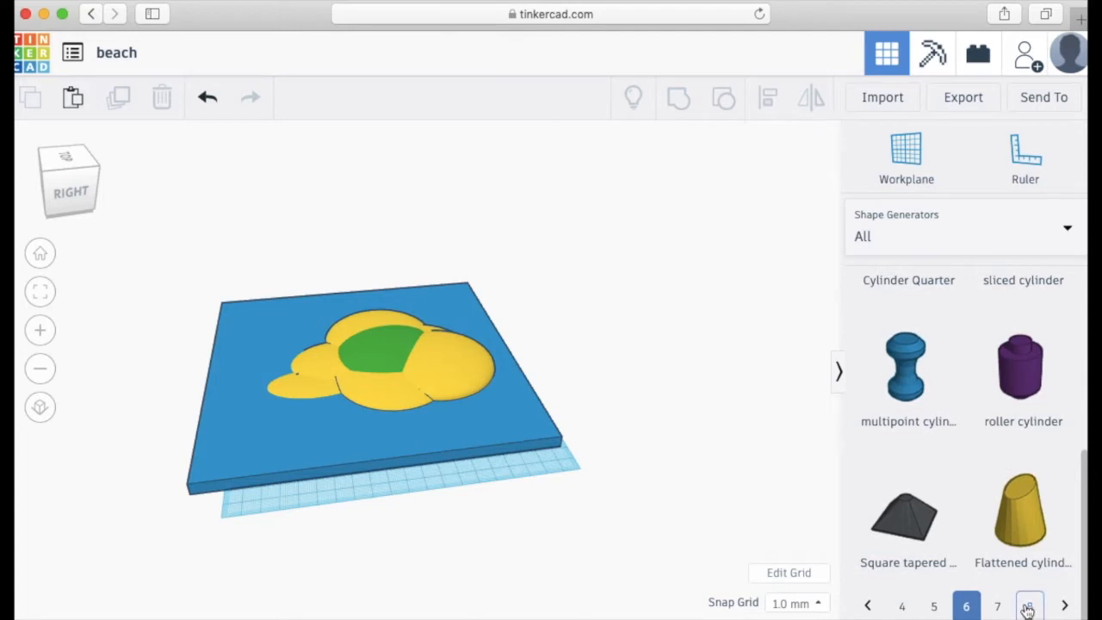
click(1027, 607)
click(986, 606)
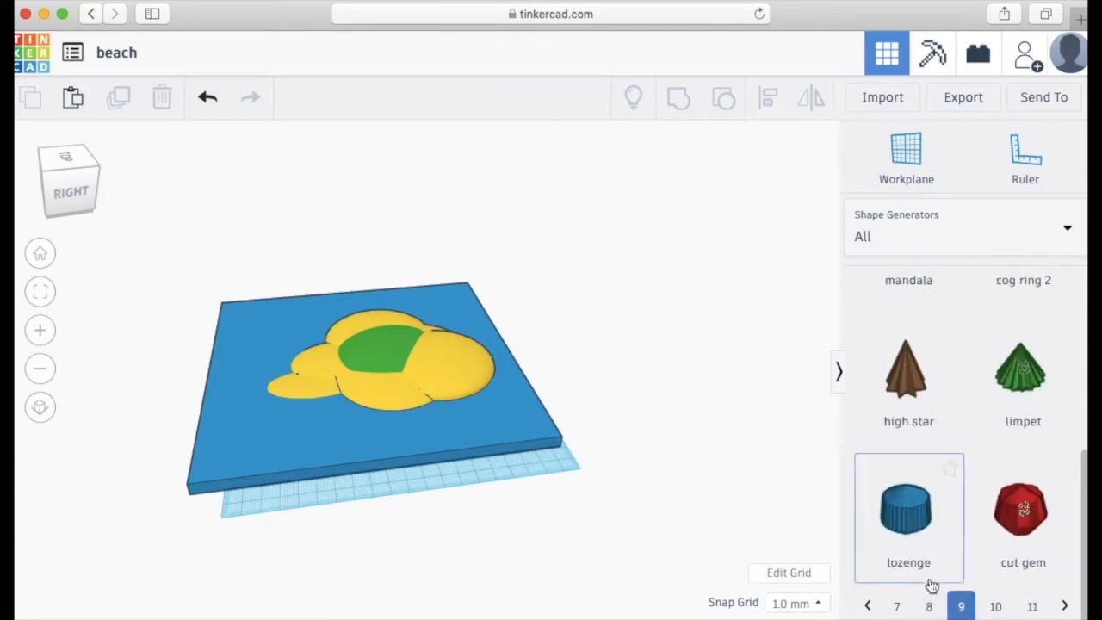
scroll(967, 469, up, 4)
scroll(966, 471, down, 5)
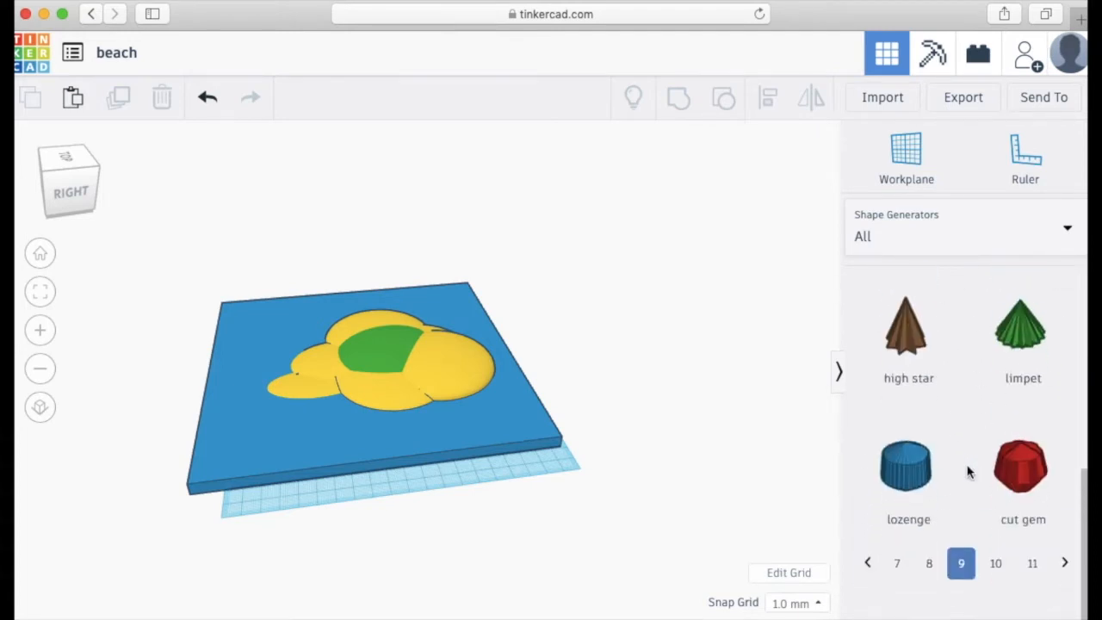
click(929, 607)
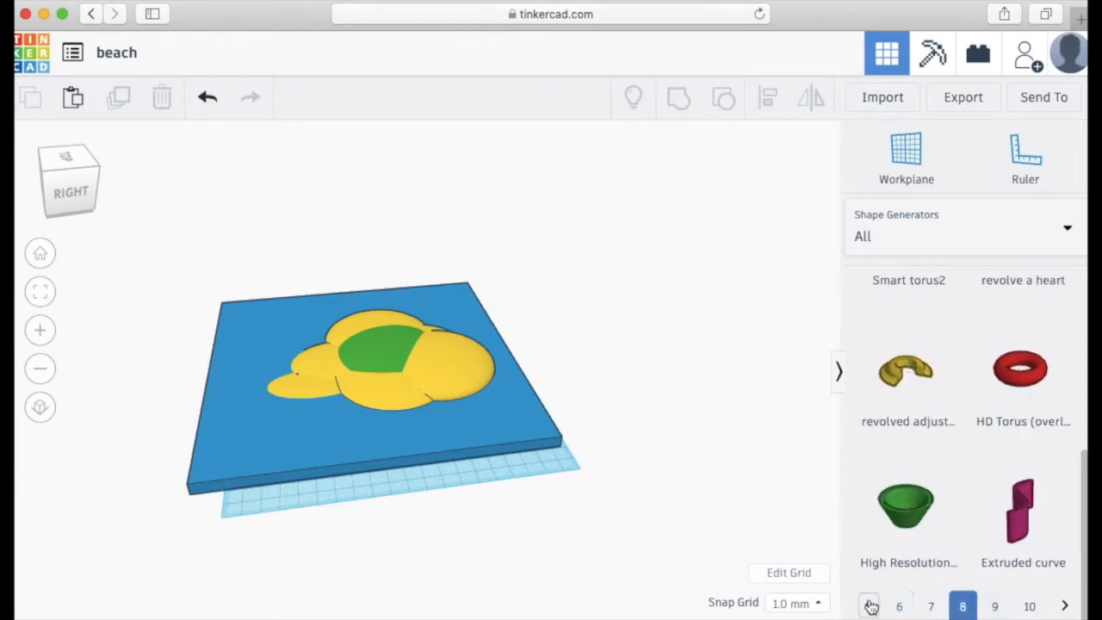
Return to the Basic Shapes collection and place a solid orange cylinder beside the blue slab
click(877, 231)
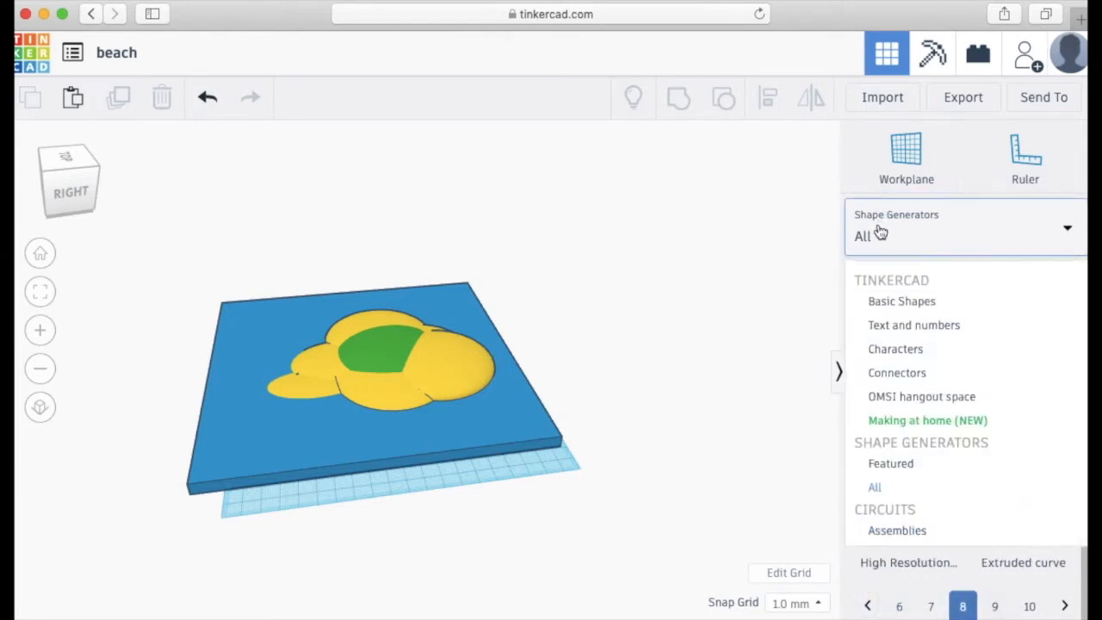
click(906, 301)
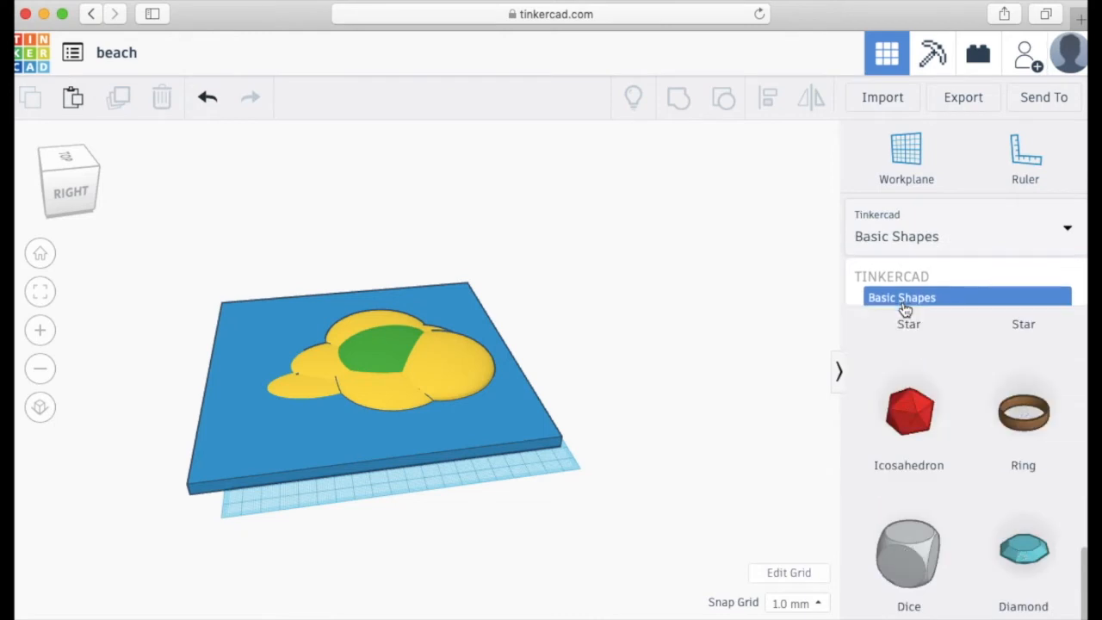
scroll(944, 373, up, 10)
drag(1018, 478, 613, 386)
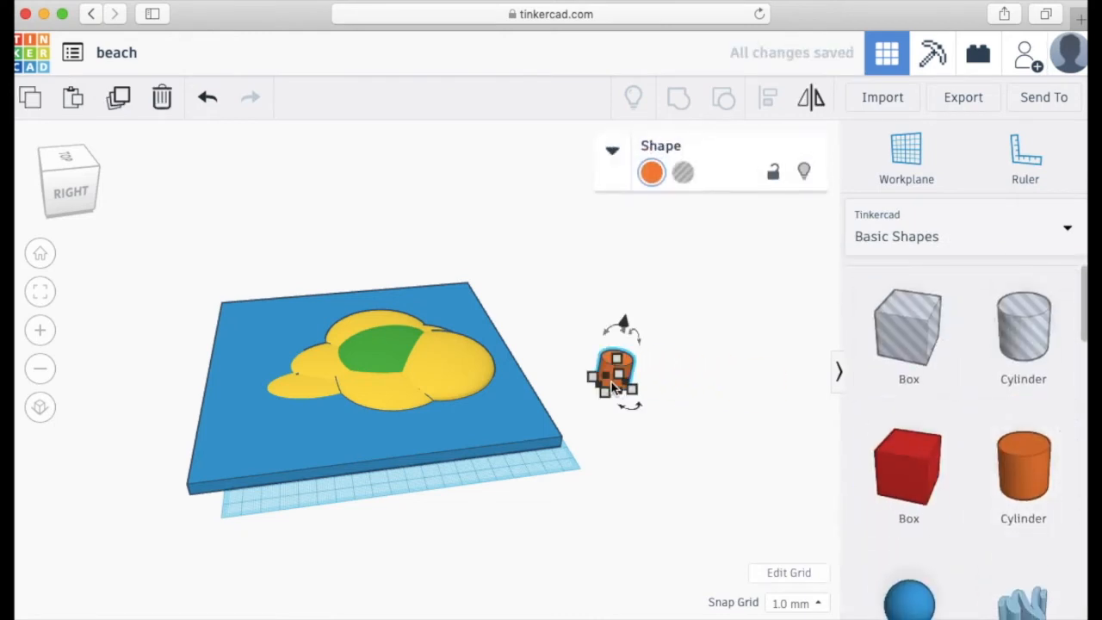
Expand the orange cylinder's shape settings, keep its bevel at 0 and set its segments to 10
click(612, 151)
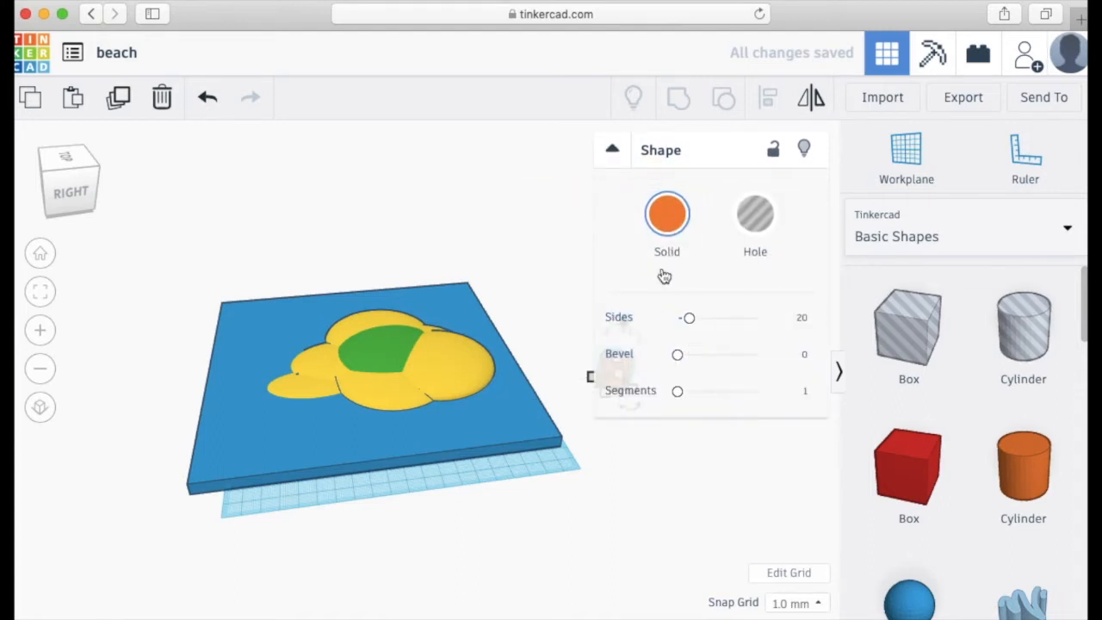
click(543, 331)
click(616, 357)
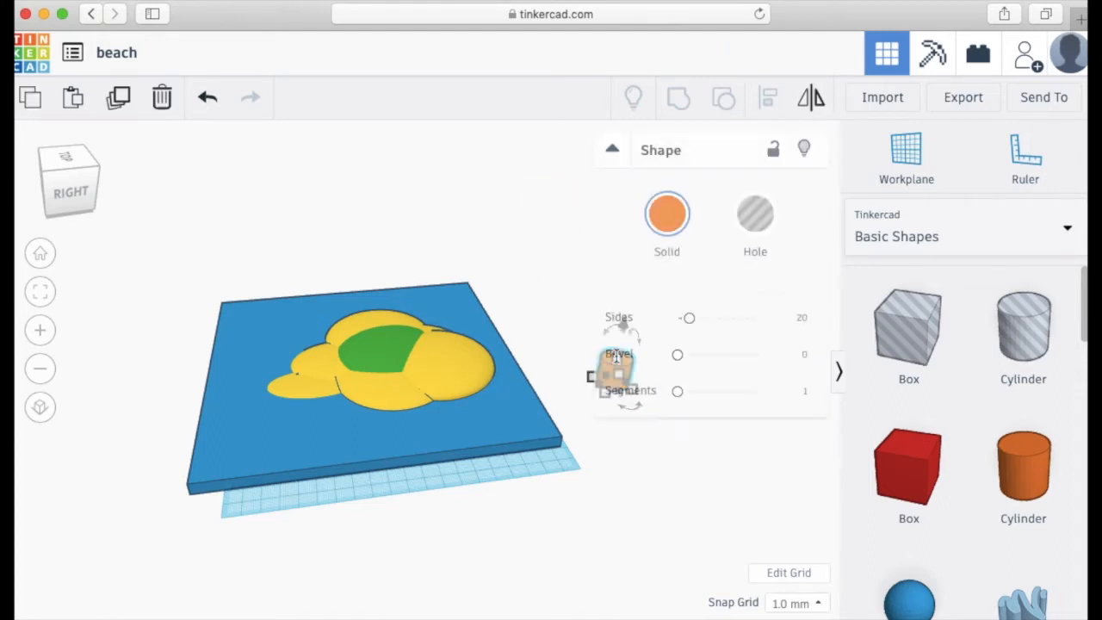
key(f)
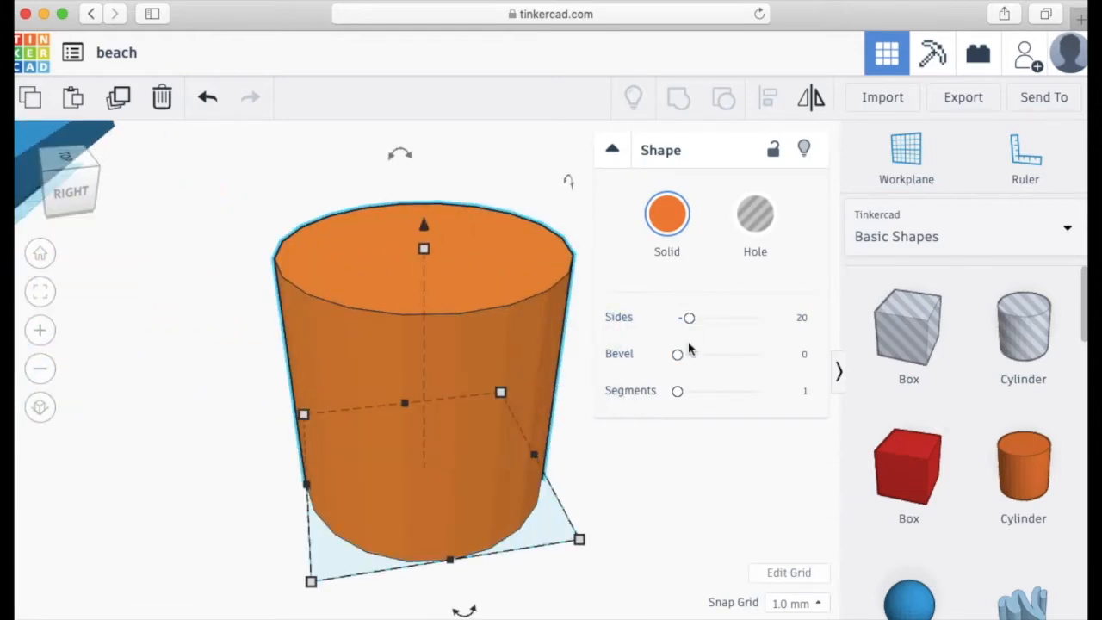
drag(677, 353, 683, 354)
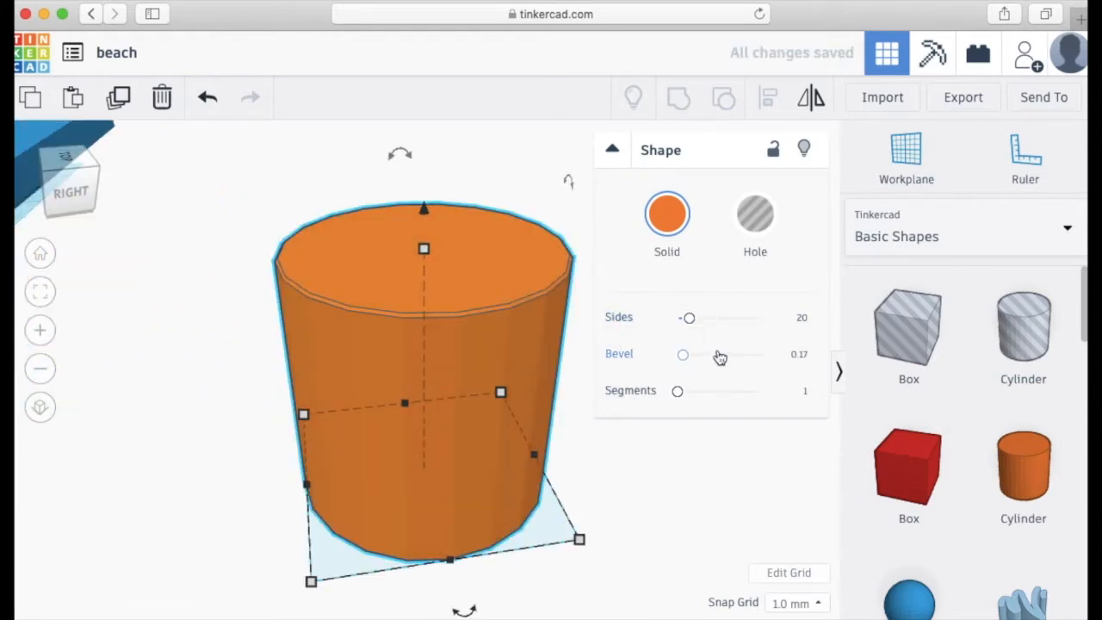
drag(691, 364, 794, 393)
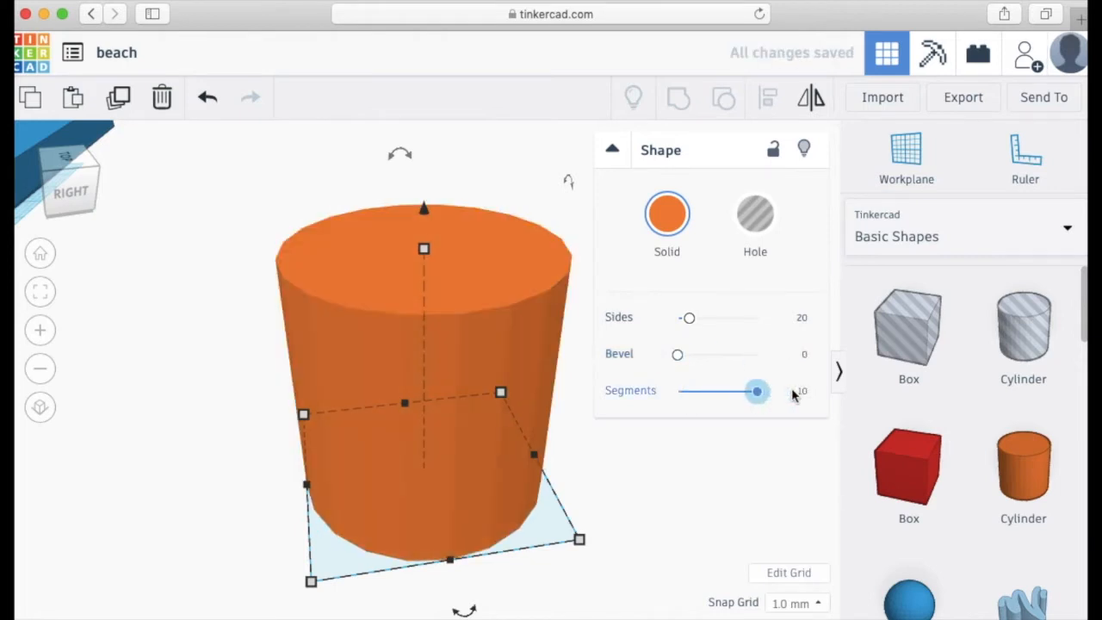
Set the orange cylinder's sides to 64, keep its bevel at 0 and collapse its shape settings
drag(689, 318, 755, 317)
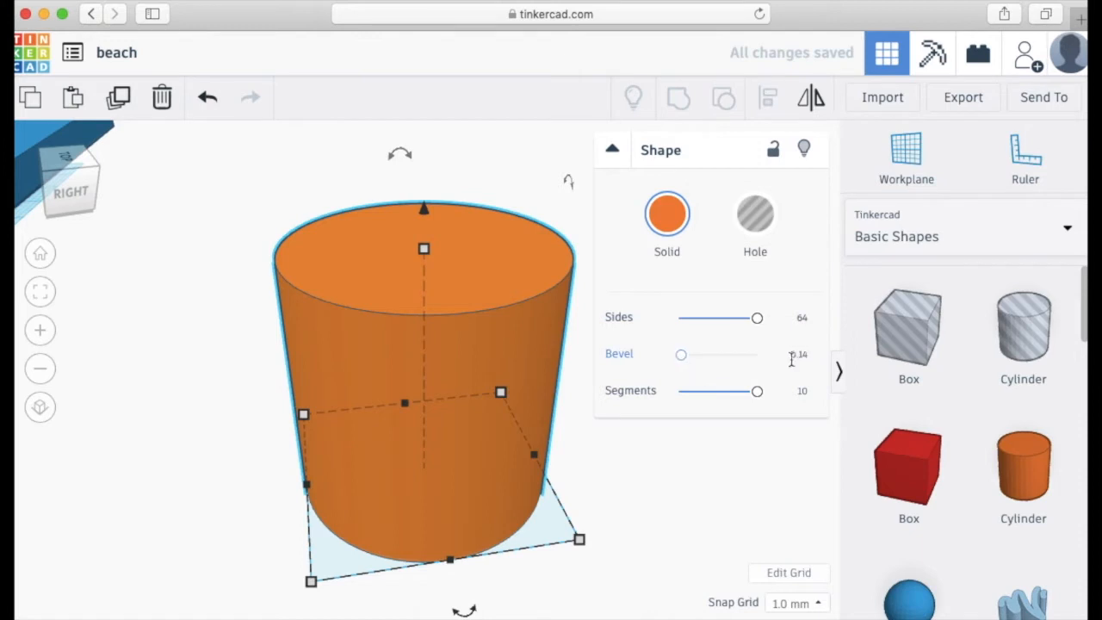
mouse_move(683, 361)
mouse_down()
mouse_move(759, 351)
mouse_move(677, 354)
mouse_up()
click(613, 151)
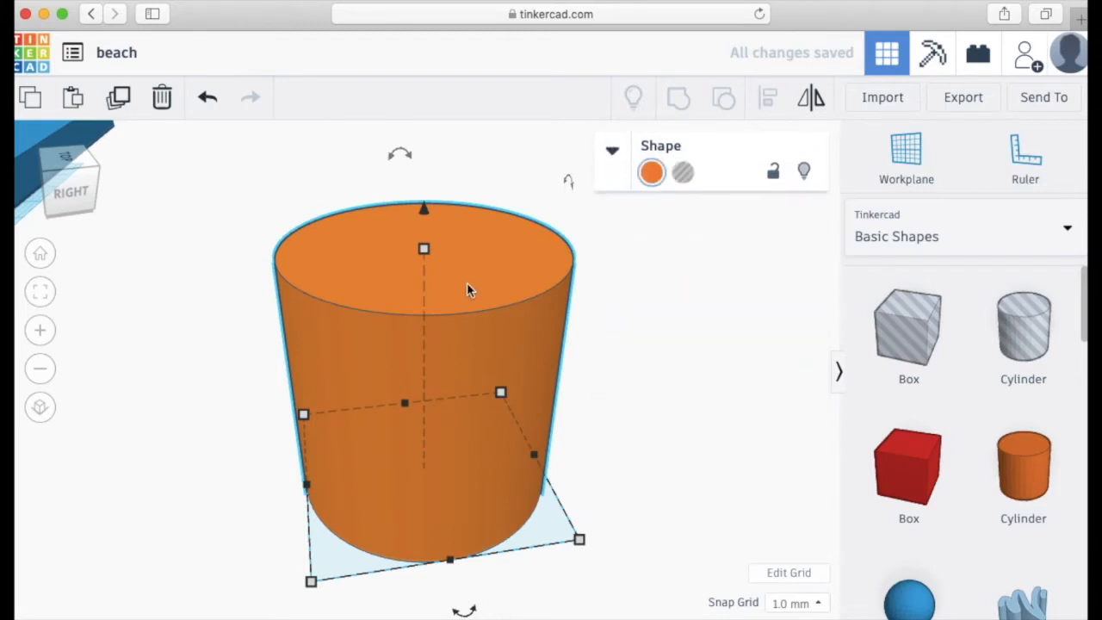
Delete the orange cylinder and place a purple cone from Basic Shapes in its spot
key(Delete)
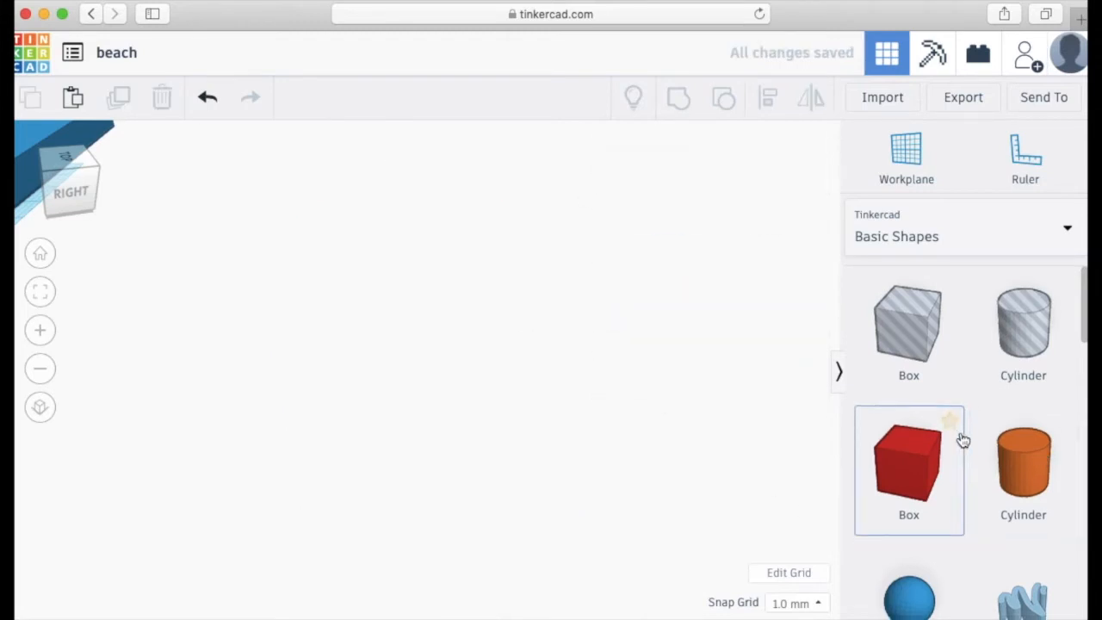
scroll(961, 441, down, 5)
drag(1022, 379, 477, 393)
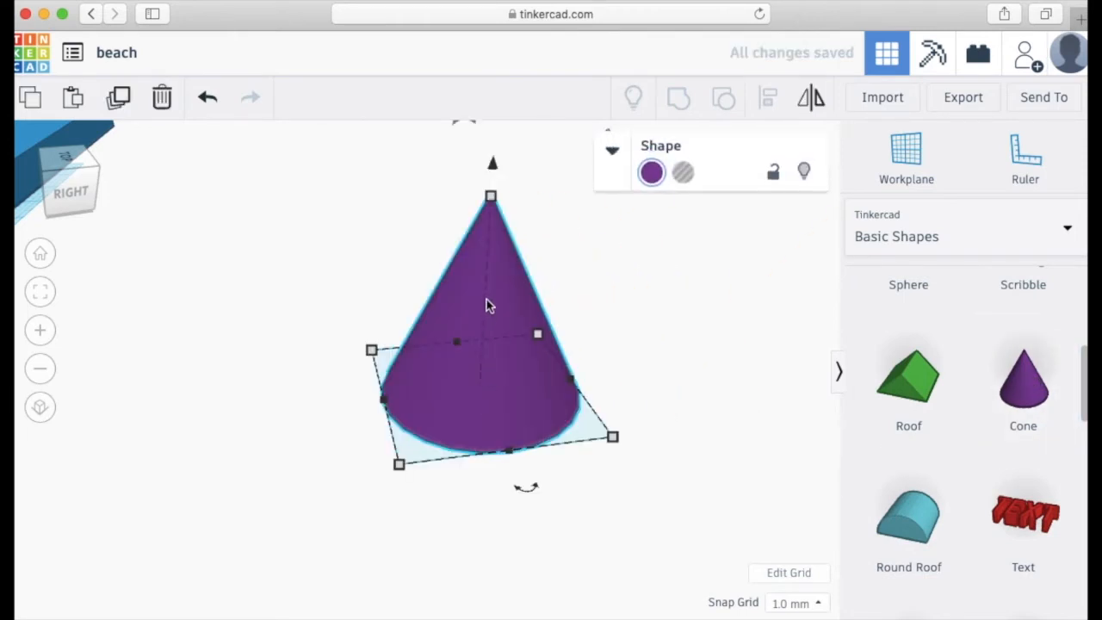
Set the purple cone's base radius to 10 and its top radius to 11.5
click(611, 153)
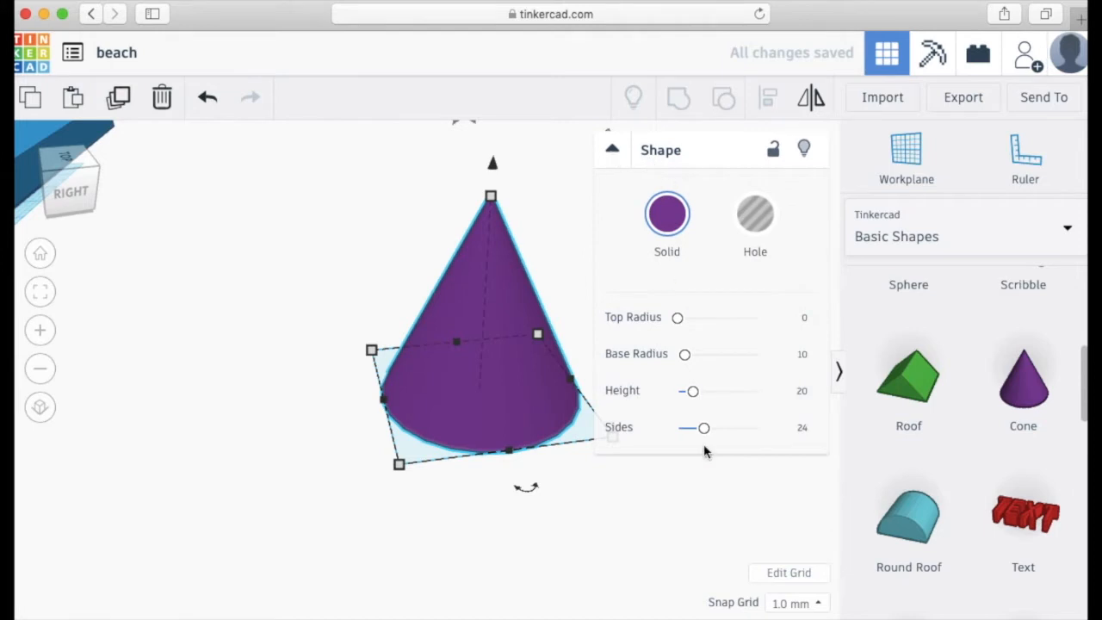
drag(677, 318, 684, 354)
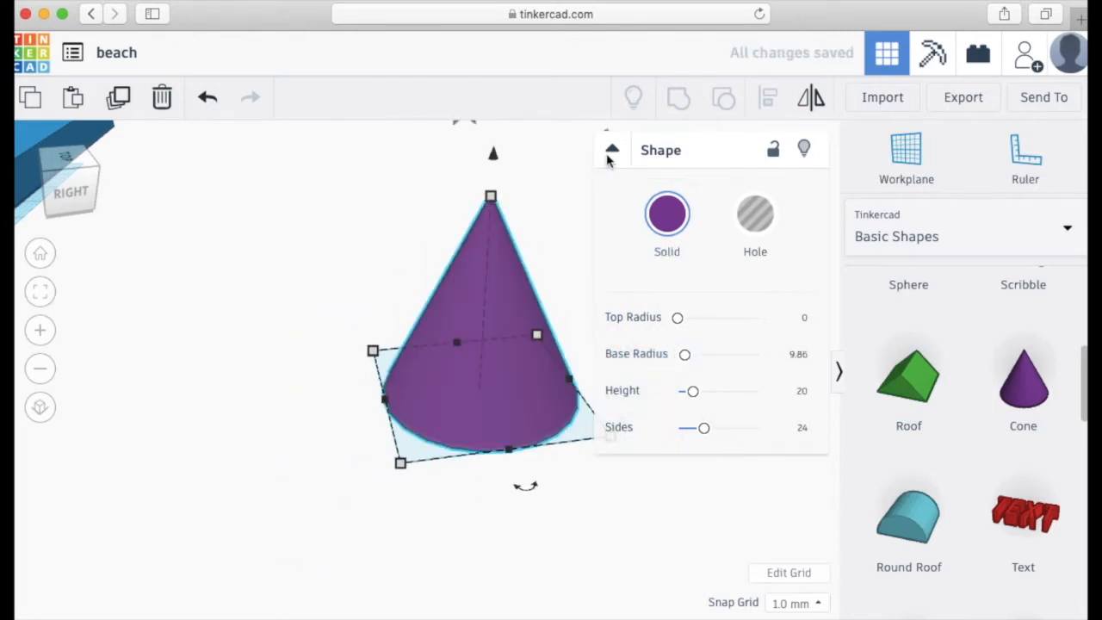
click(795, 354)
text(1)
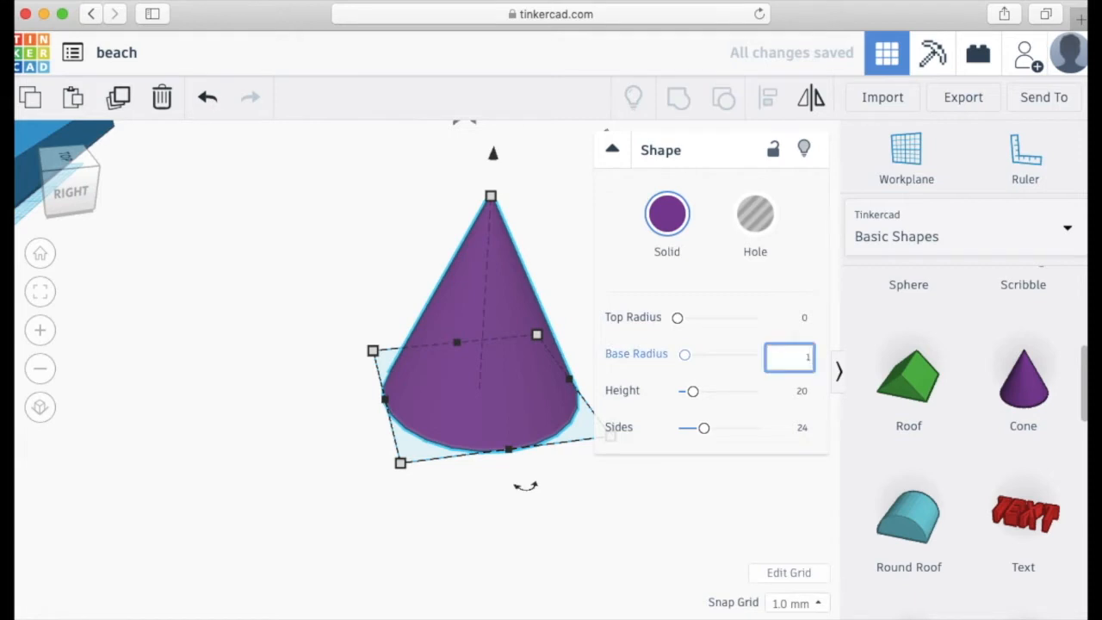
text(0)
key(Return)
click(804, 317)
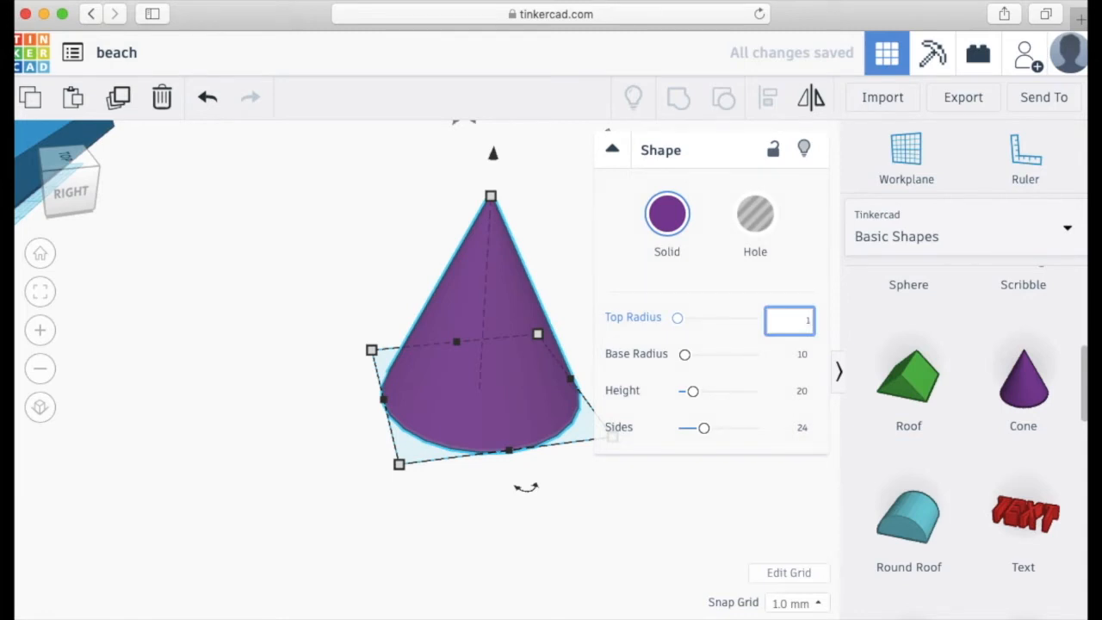
key(Return)
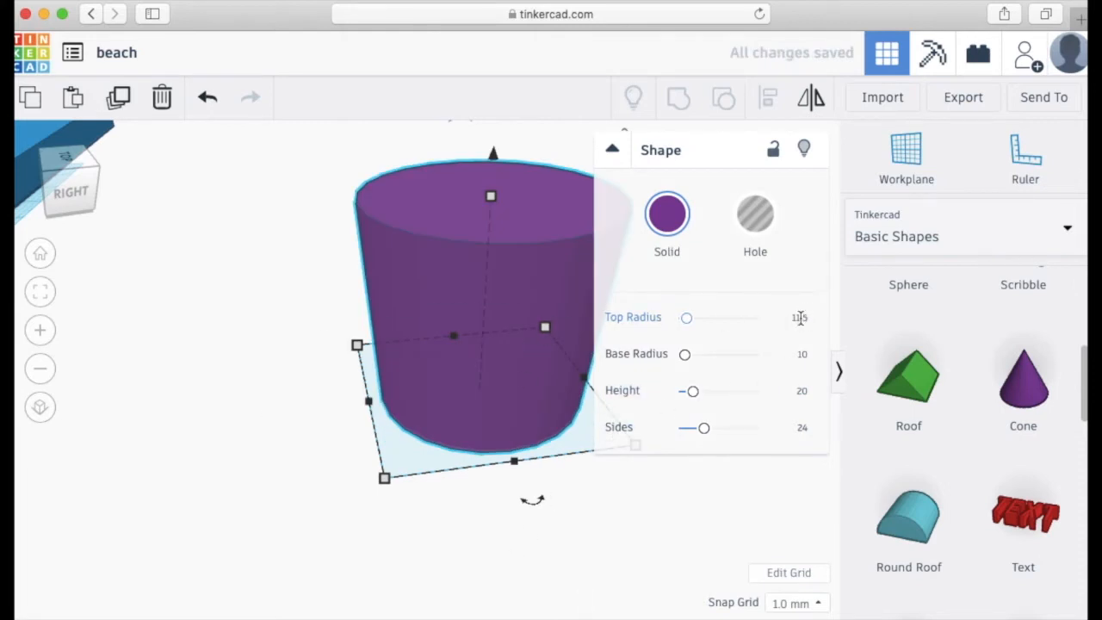
click(461, 608)
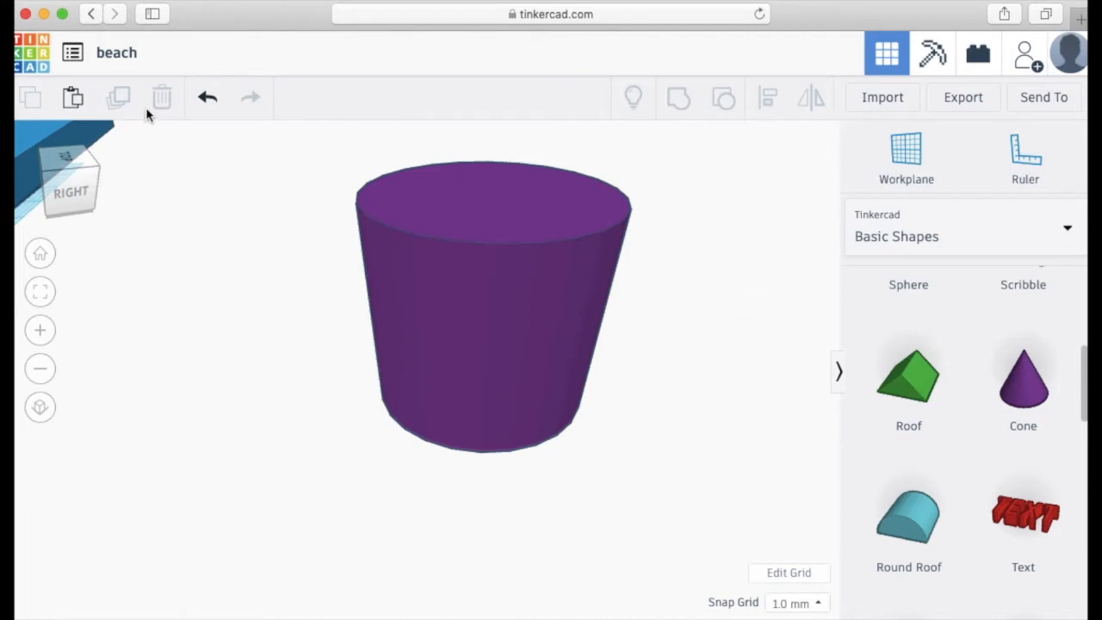
Return to the home view and move the purple tapered cone over the sand's far edge, behind the green patch
click(43, 256)
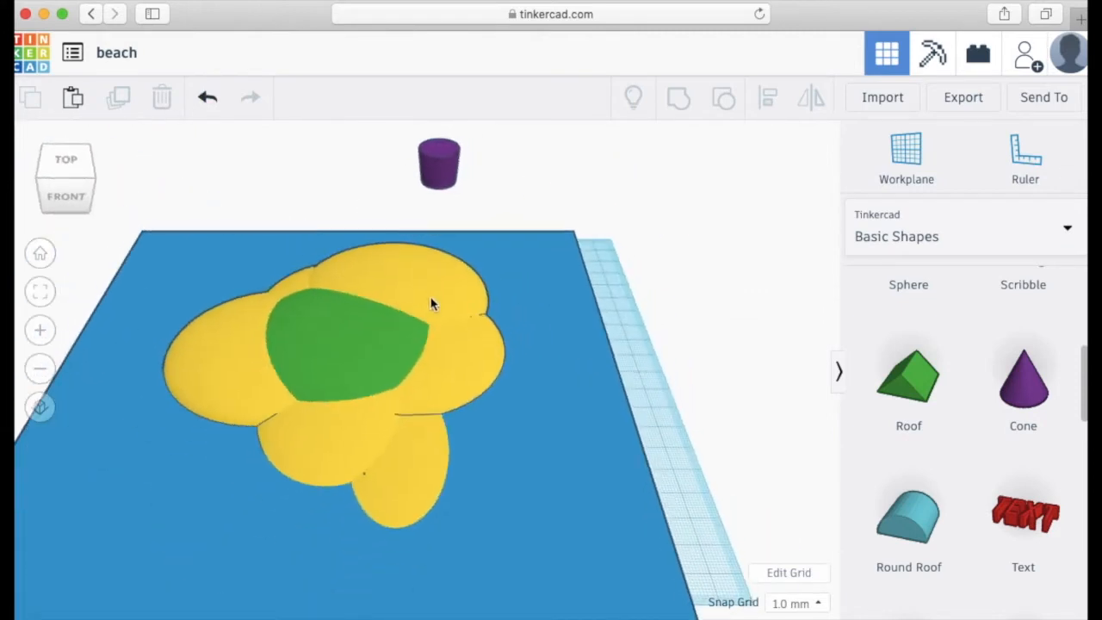
drag(439, 174, 419, 199)
key(super+z)
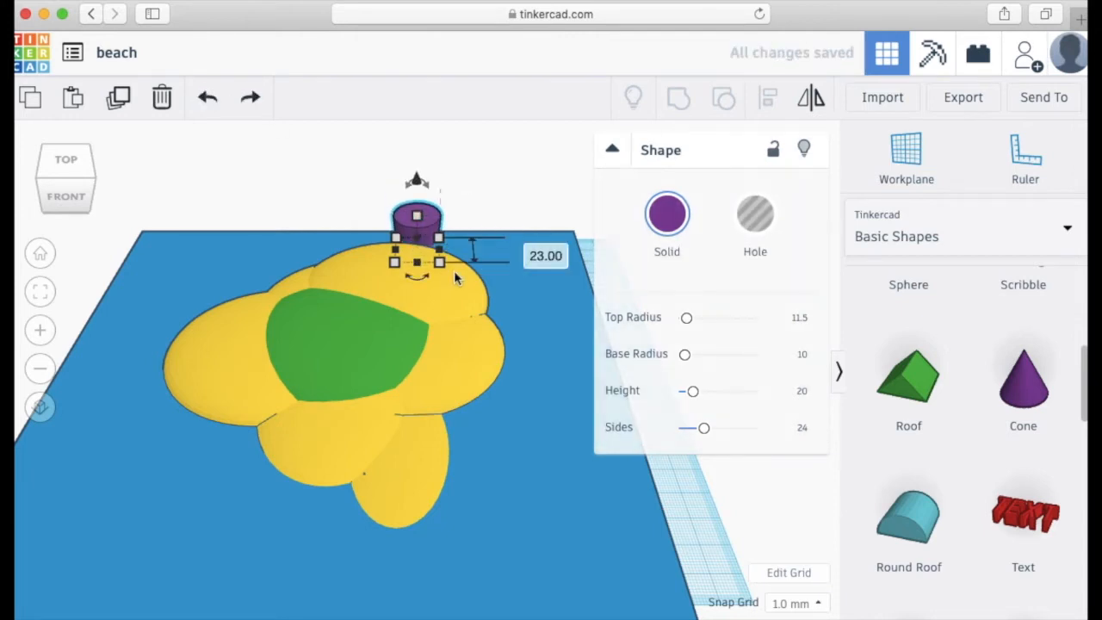
click(471, 203)
drag(416, 223, 310, 297)
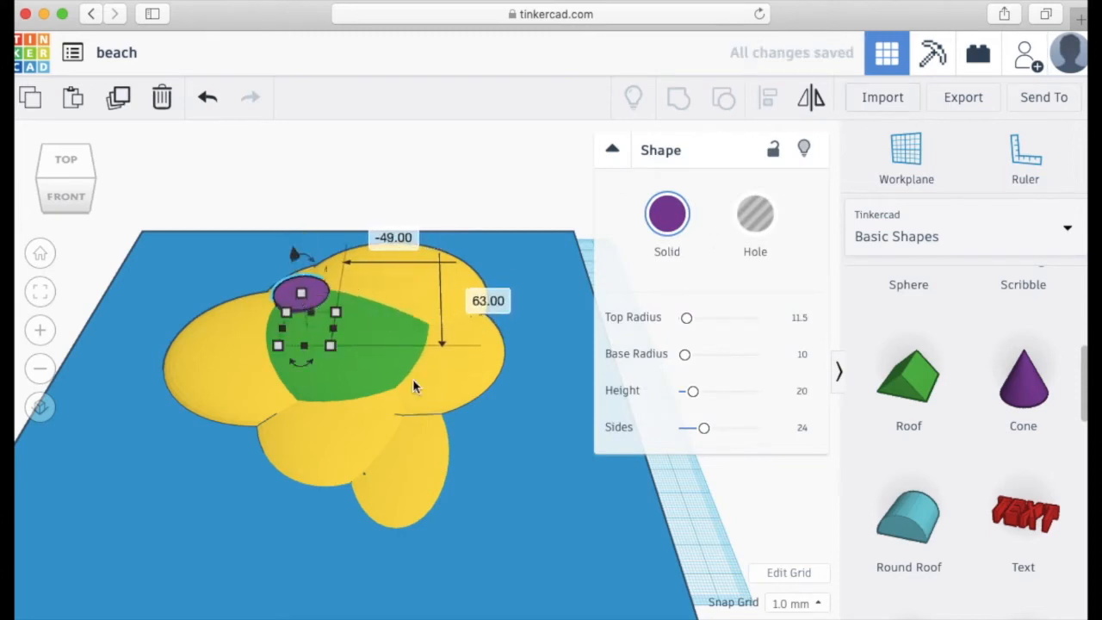
drag(321, 278, 325, 219)
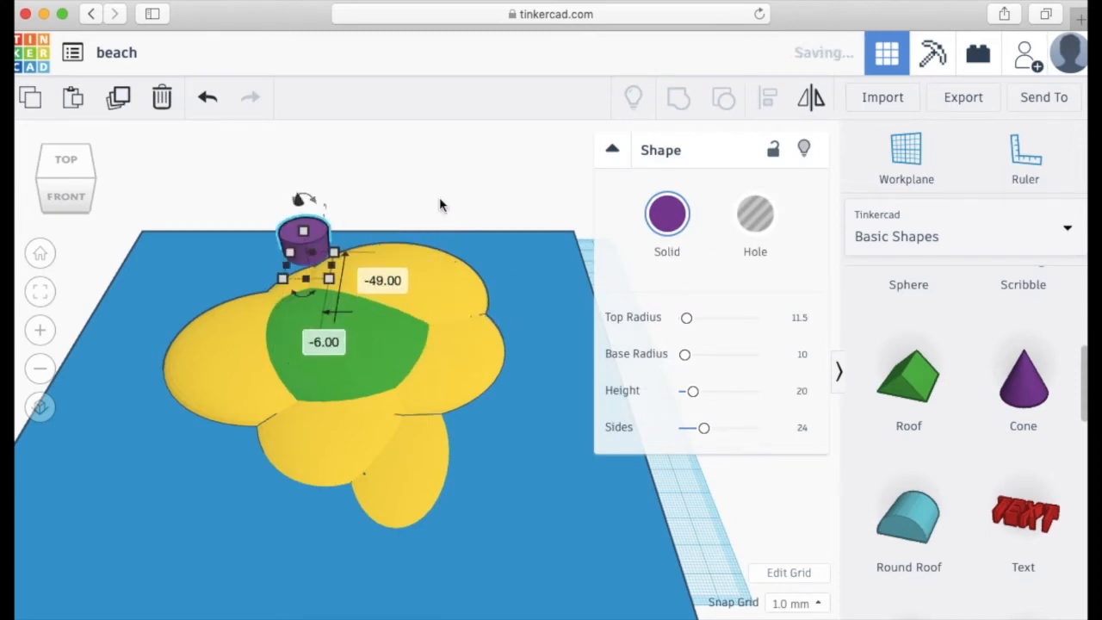
Using a workplane placed on the green patch, seat the purple tapered cone on the patch's rear edge
click(912, 146)
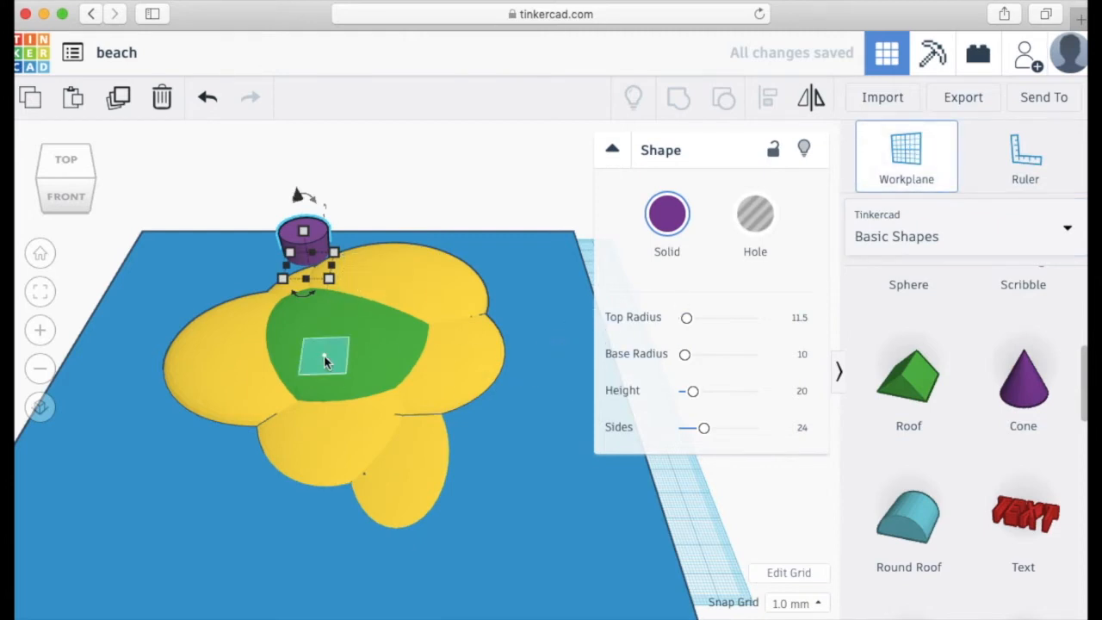
click(314, 313)
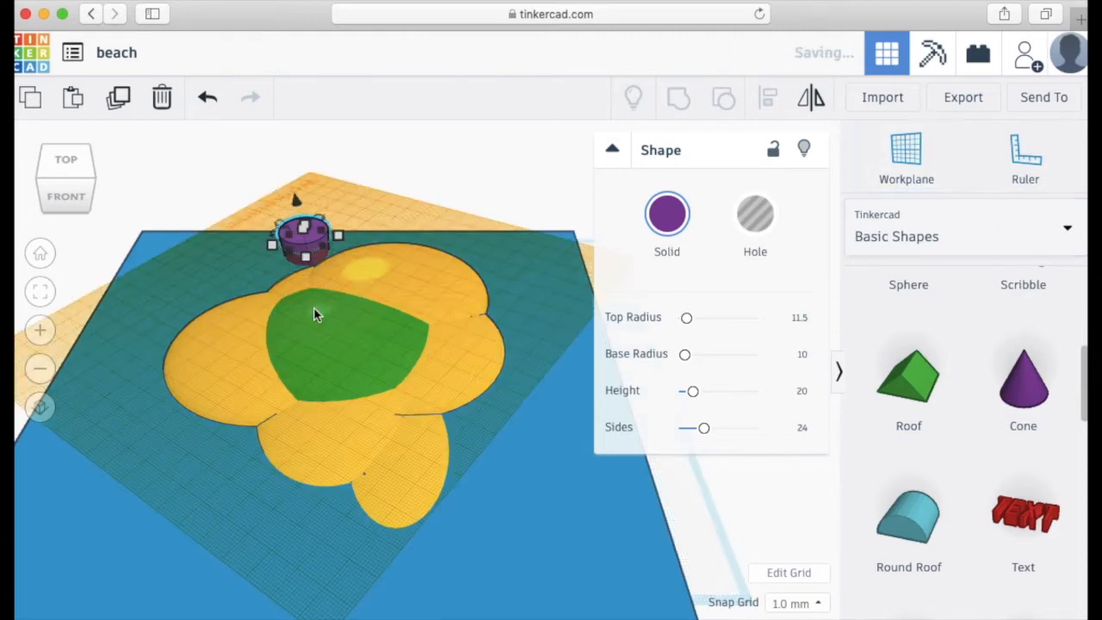
drag(312, 241, 295, 276)
key(d)
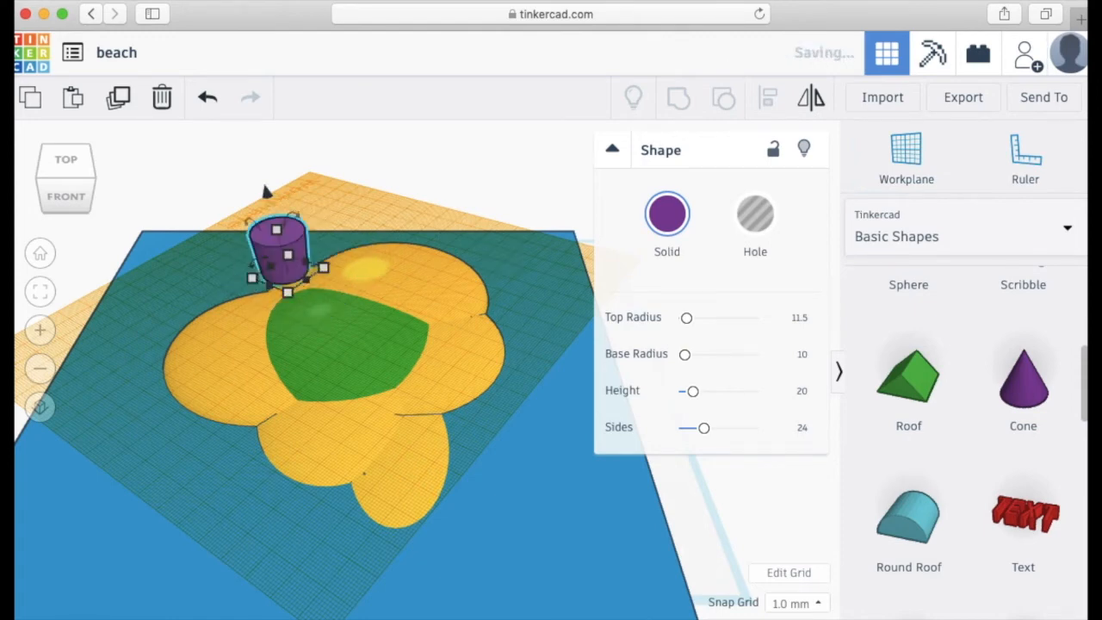
drag(295, 237, 334, 274)
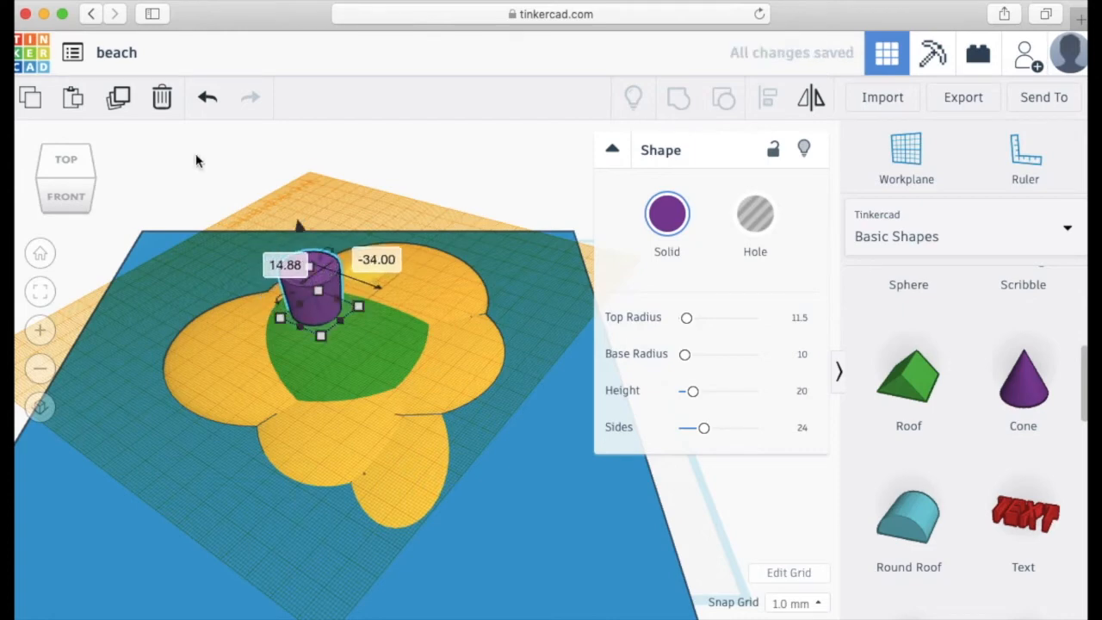
drag(299, 229, 305, 239)
Move the workplane onto the blue slab, and from there back to the default base grid
click(906, 153)
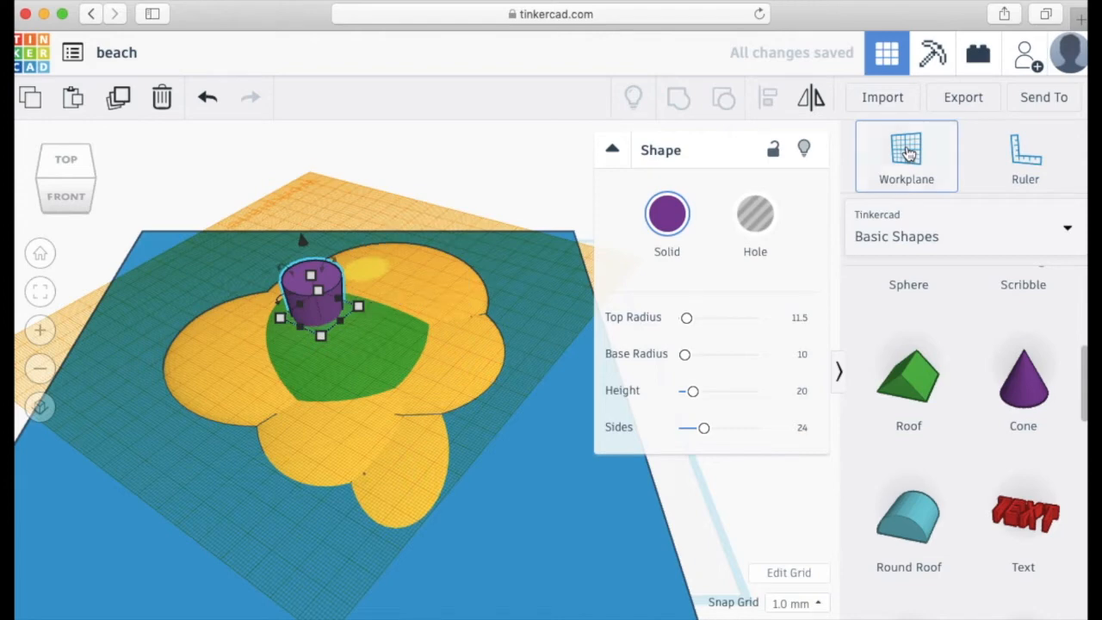
click(529, 291)
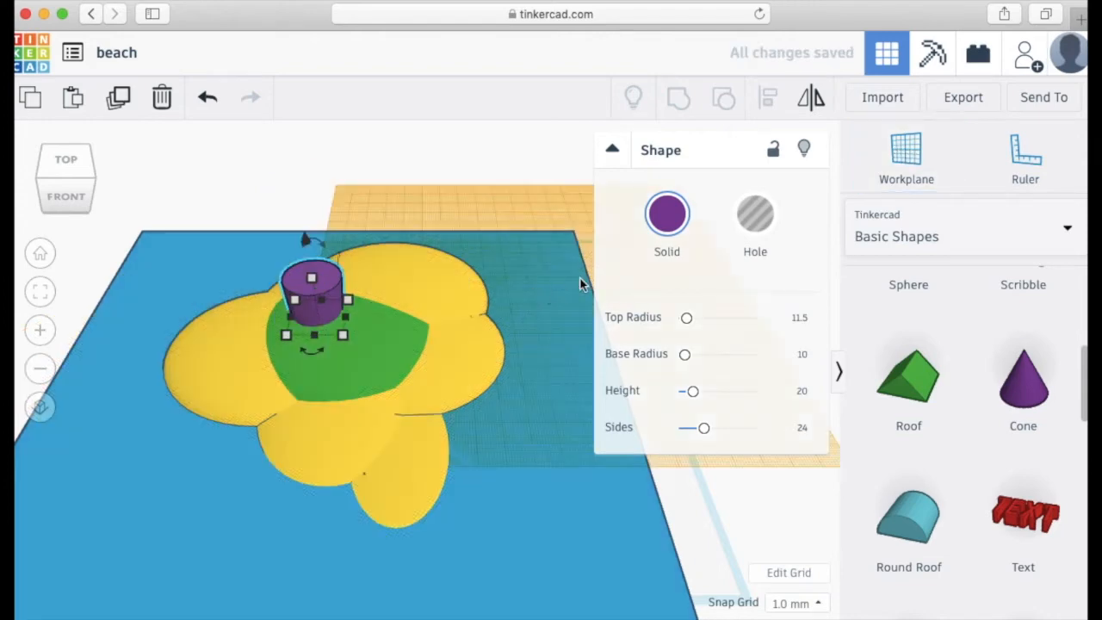
click(907, 155)
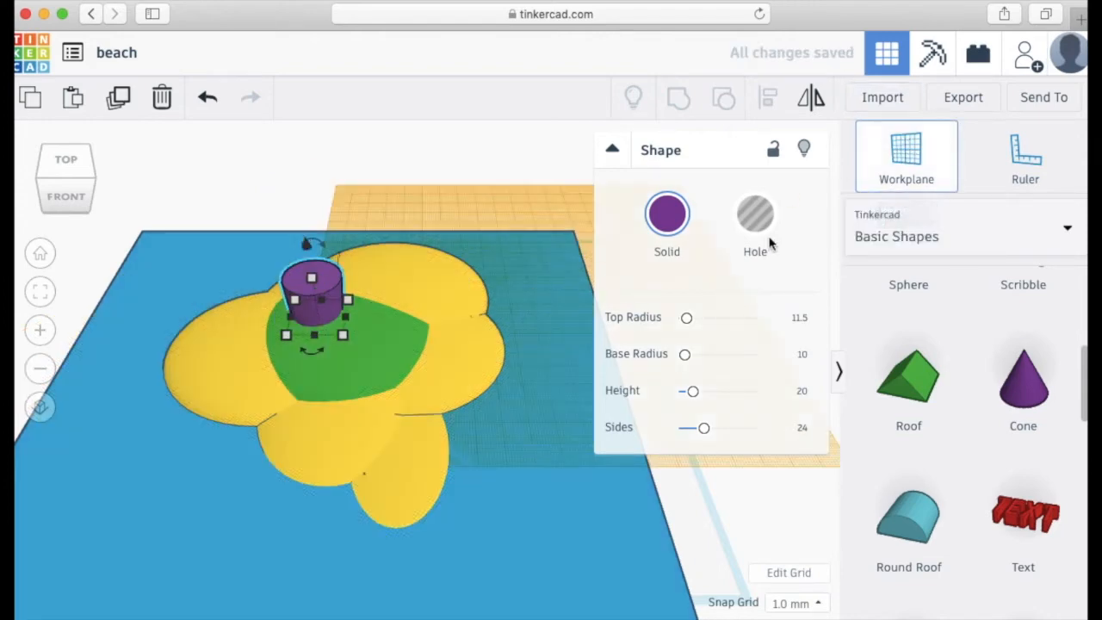
click(697, 522)
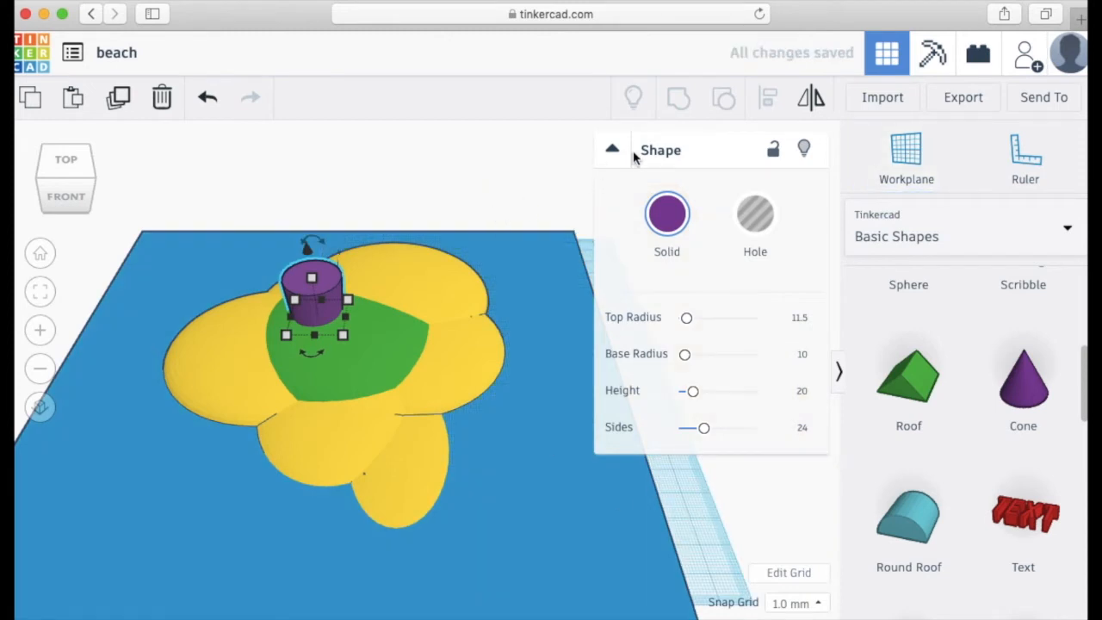
Recolor the purple tapered cone dark brown, trying the medium brown preset first, and collapse its shape settings
click(667, 214)
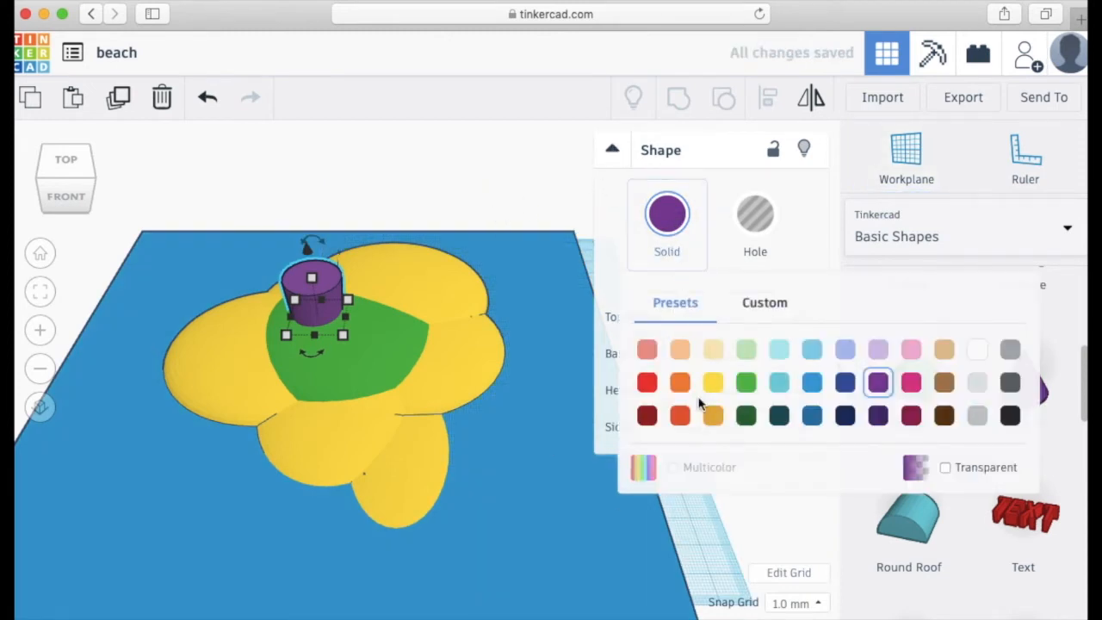
click(942, 387)
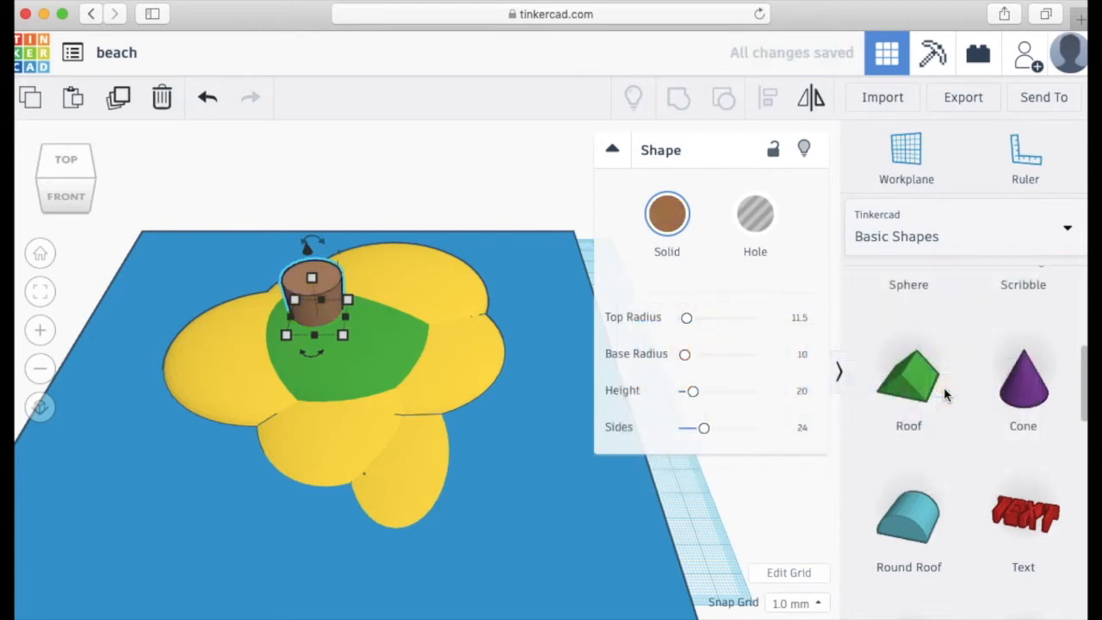
click(677, 213)
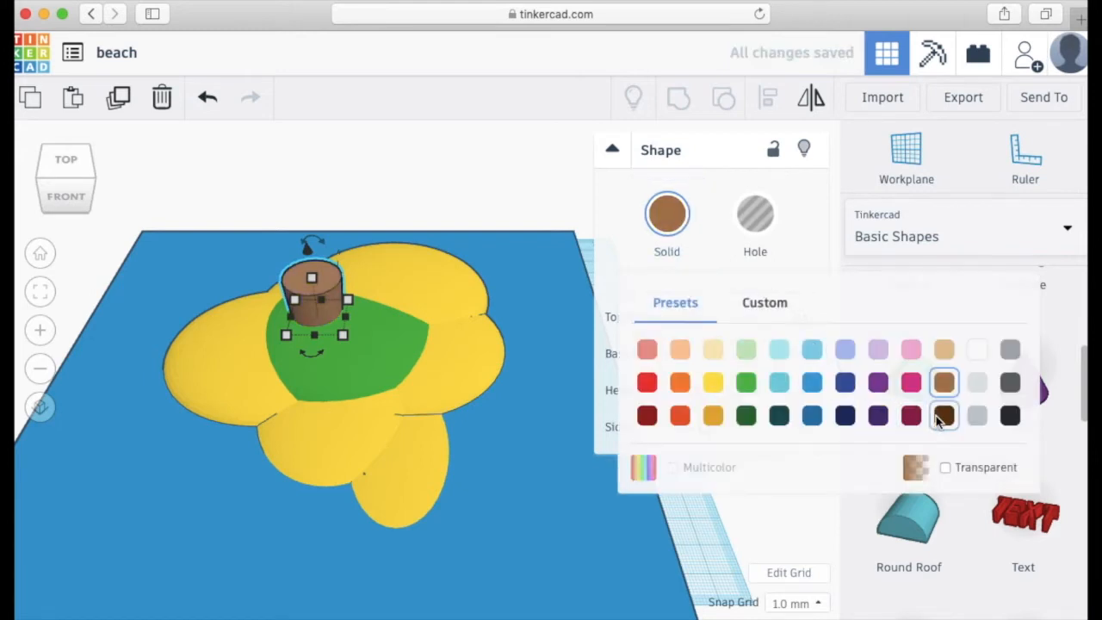
click(941, 415)
click(614, 150)
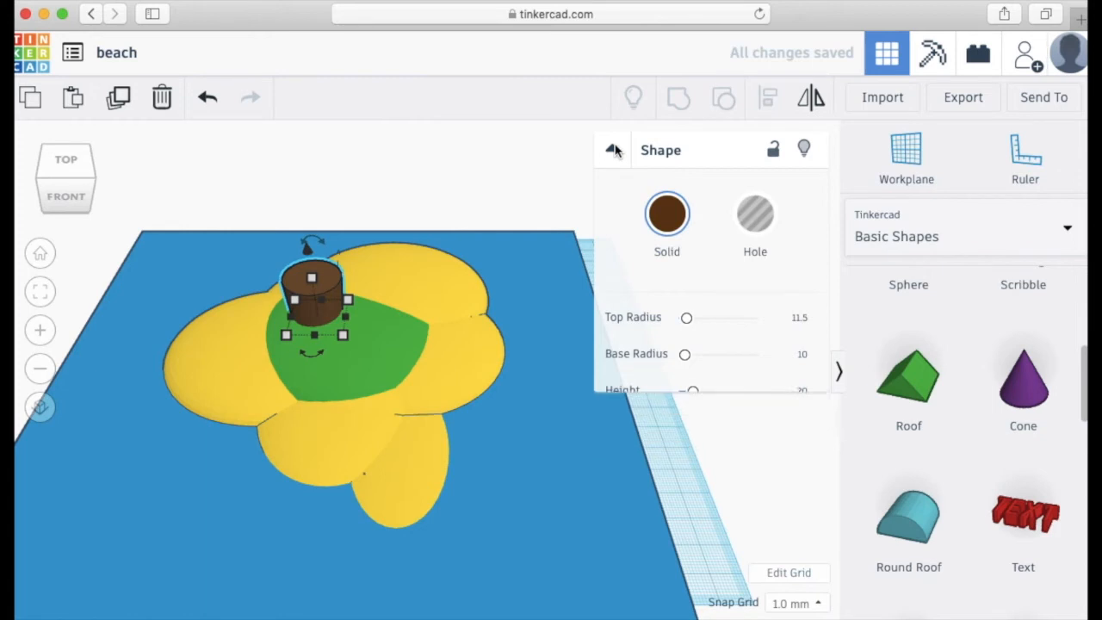
Set the brown tapered cone's width and length to 10 mm each and deselect it
mouse_move(343, 334)
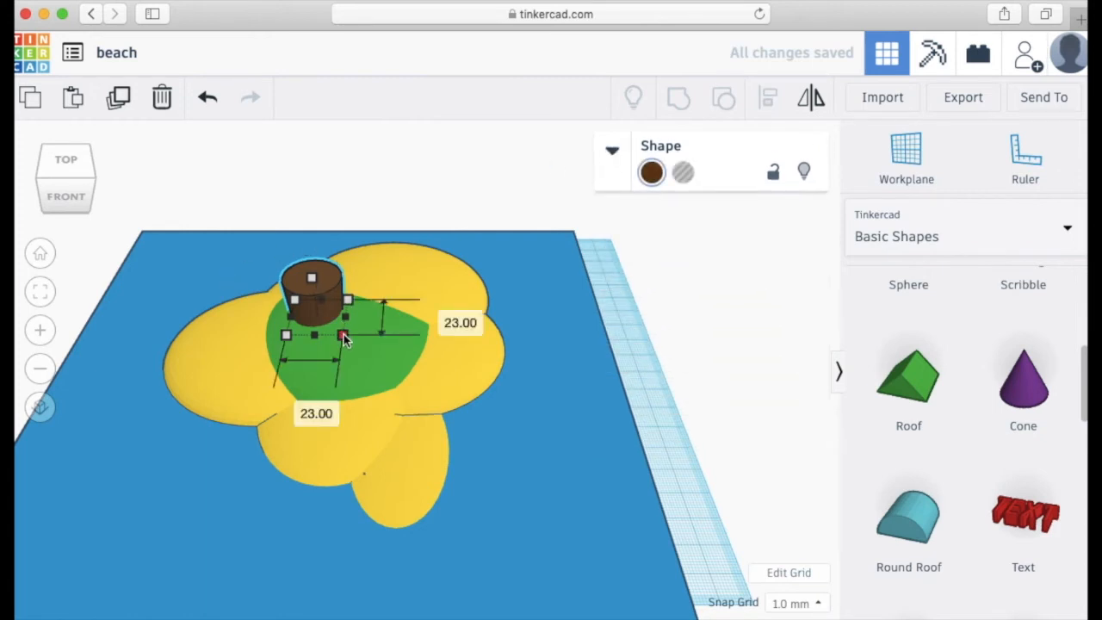
click(303, 408)
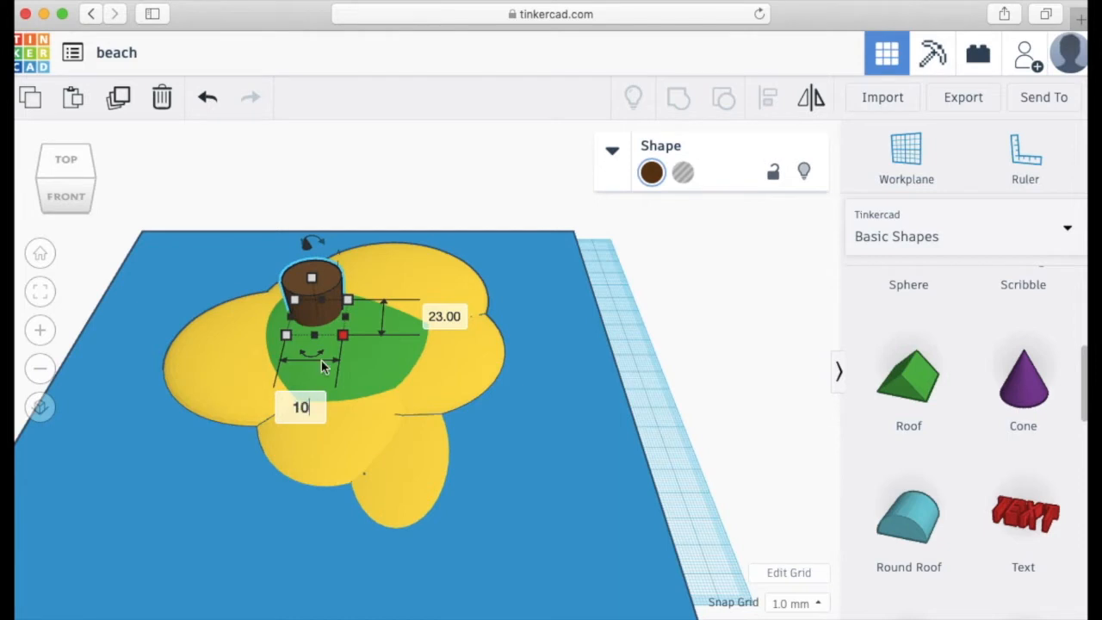
key(Return)
click(413, 316)
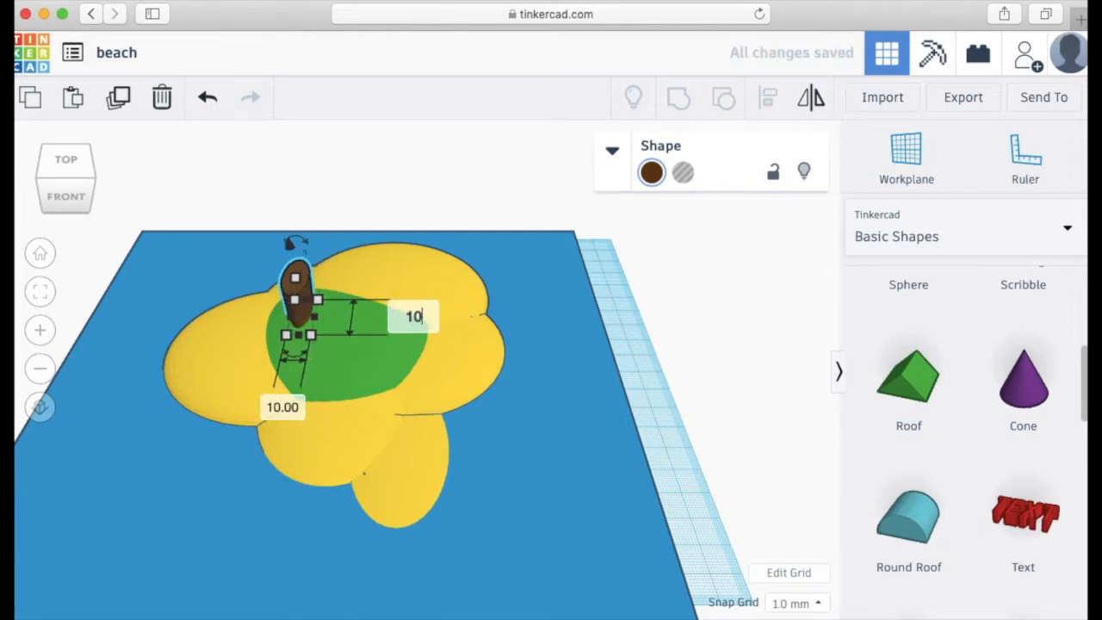
key(Return)
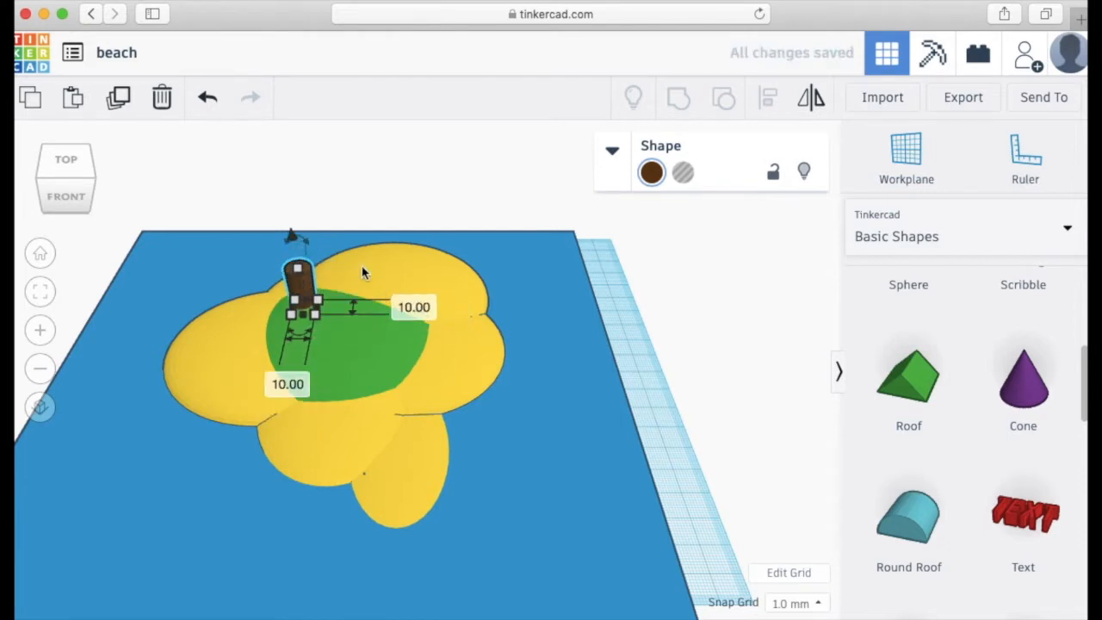
click(327, 207)
Reselect the brown tapered cone and try a height of 150 mm
click(303, 282)
mouse_move(302, 274)
click(398, 288)
text(15)
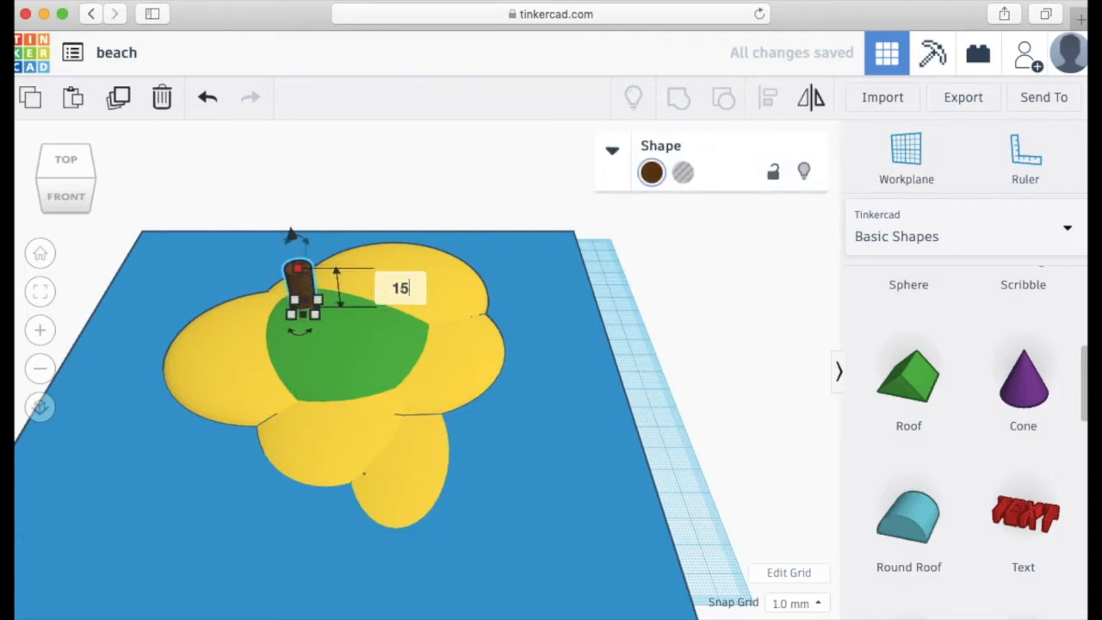
text(0)
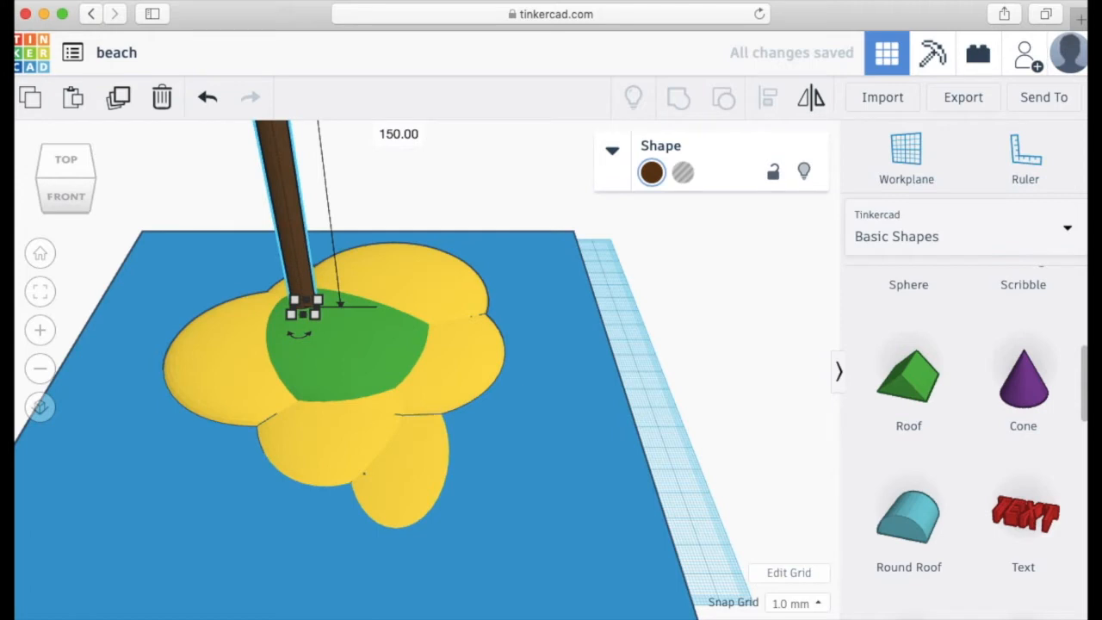
Set the brown tapered cone's height to 15 mm
click(411, 142)
text(15)
key(Return)
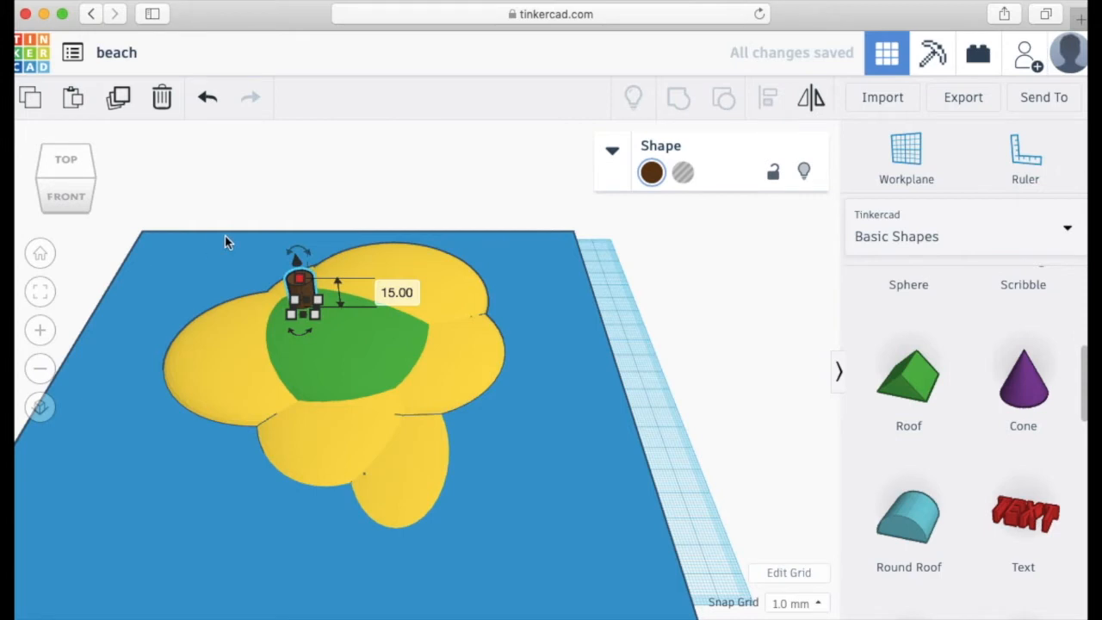
Focus on the brown tapered cone and duplicate it in place
key(f)
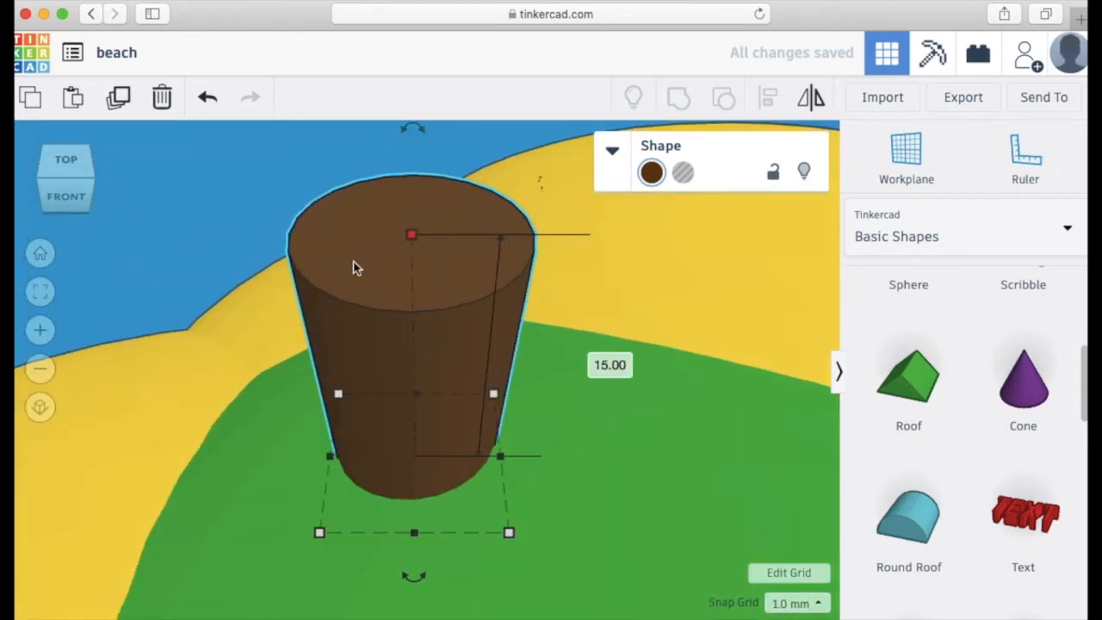
click(118, 98)
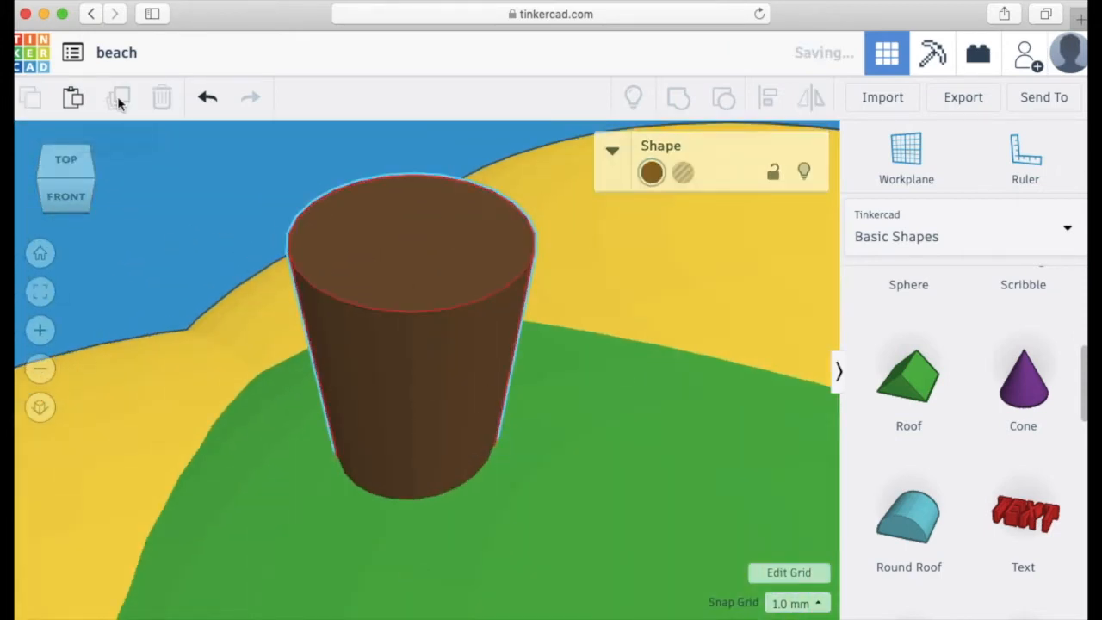
Raise the duplicated tapered cone to a height of 30 mm so it stacks on the original
drag(415, 205, 407, 84)
middle_drag(177, 195, 190, 267)
drag(423, 192, 428, 125)
middle_drag(429, 126, 430, 196)
drag(430, 196, 434, 133)
middle_drag(564, 122, 569, 158)
drag(416, 188, 434, 109)
middle_drag(413, 163, 391, 247)
drag(423, 192, 431, 171)
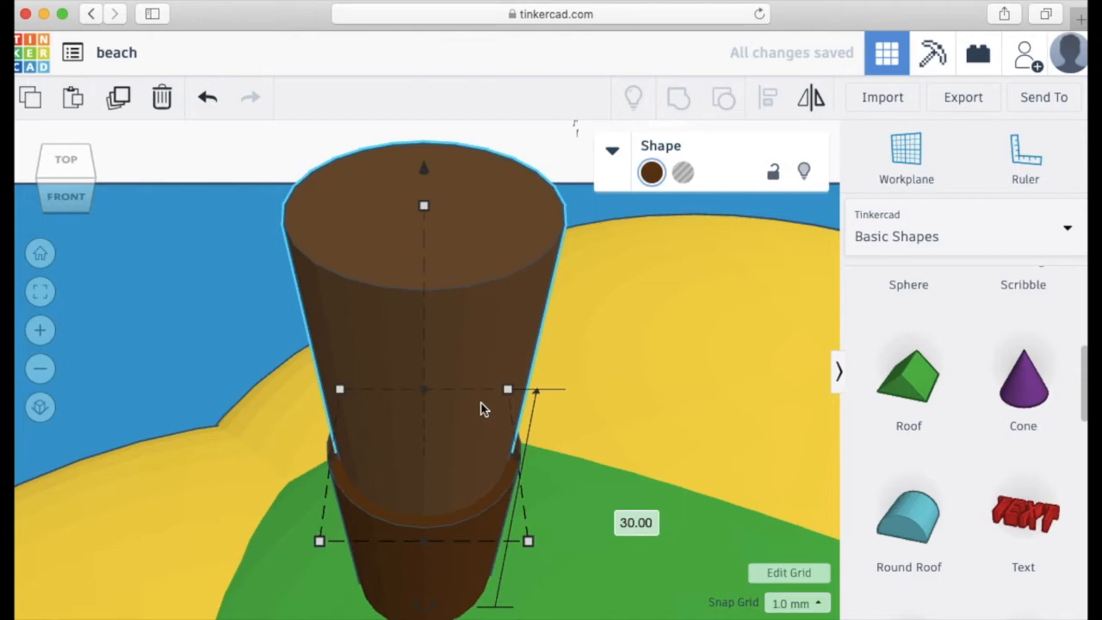
Set the lower brown tapered cone's top radius to 12
click(469, 538)
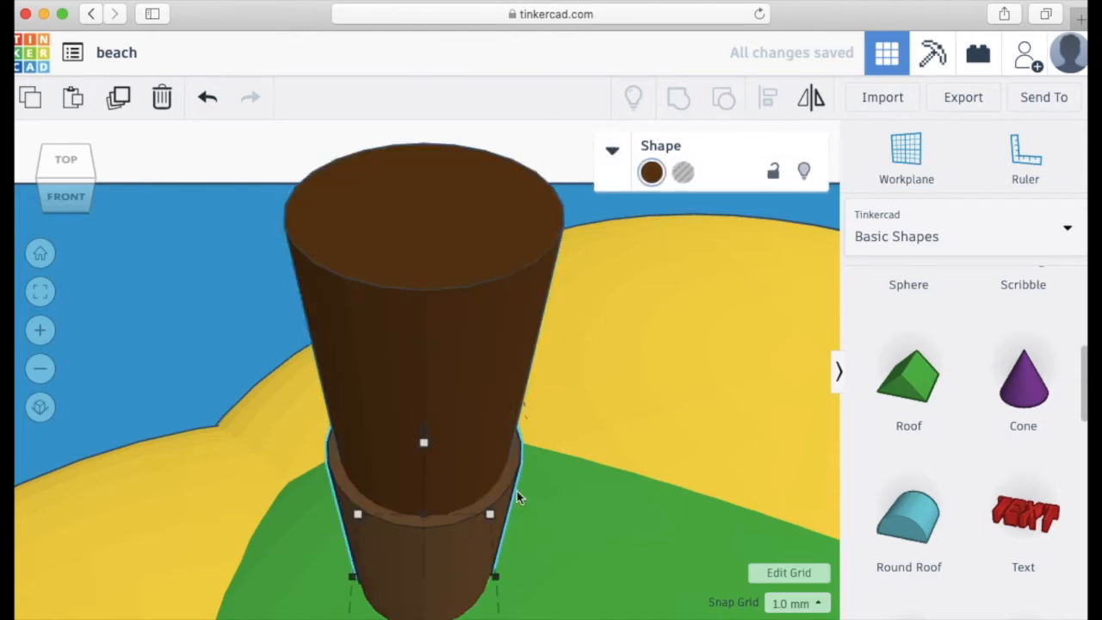
click(611, 151)
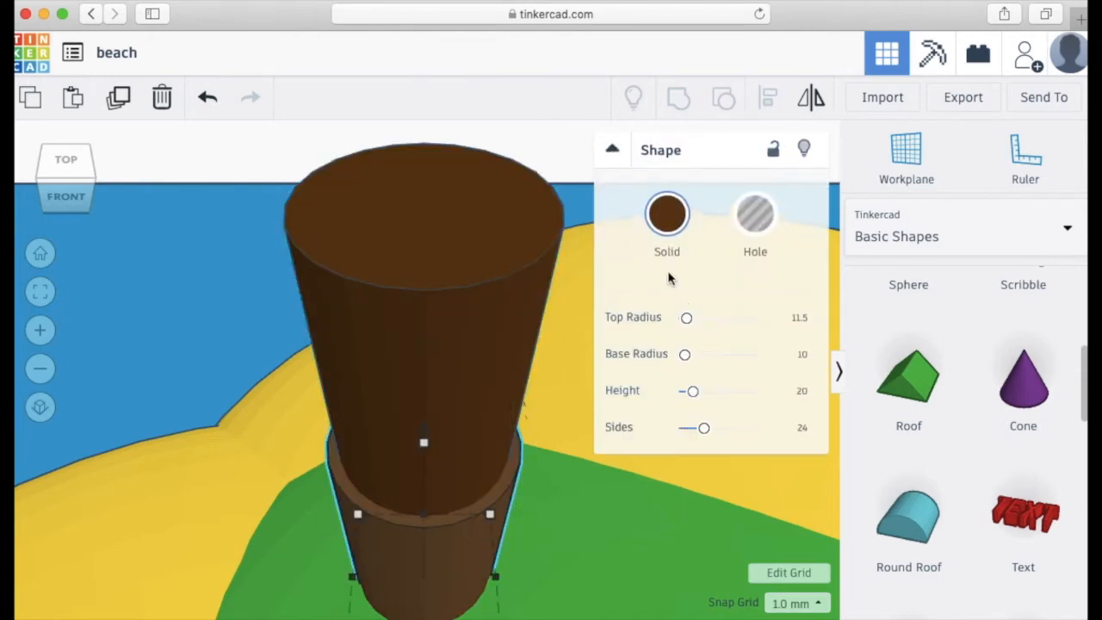
click(800, 316)
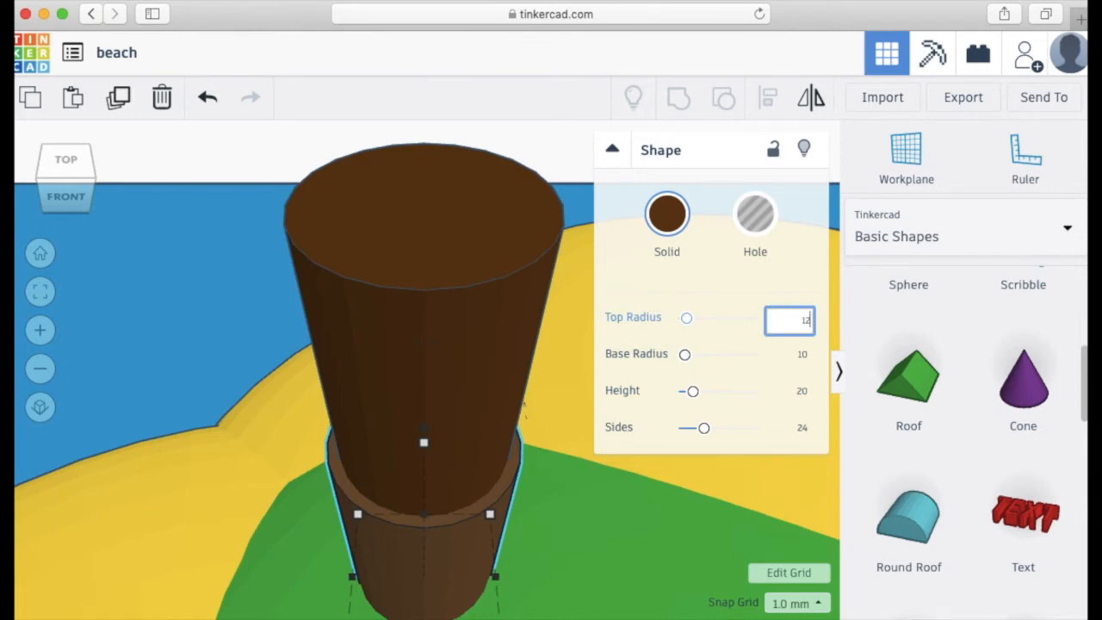
text(12)
key(Return)
Set the upper brown tapered cone's top radius to 12 as well and deselect it
click(515, 265)
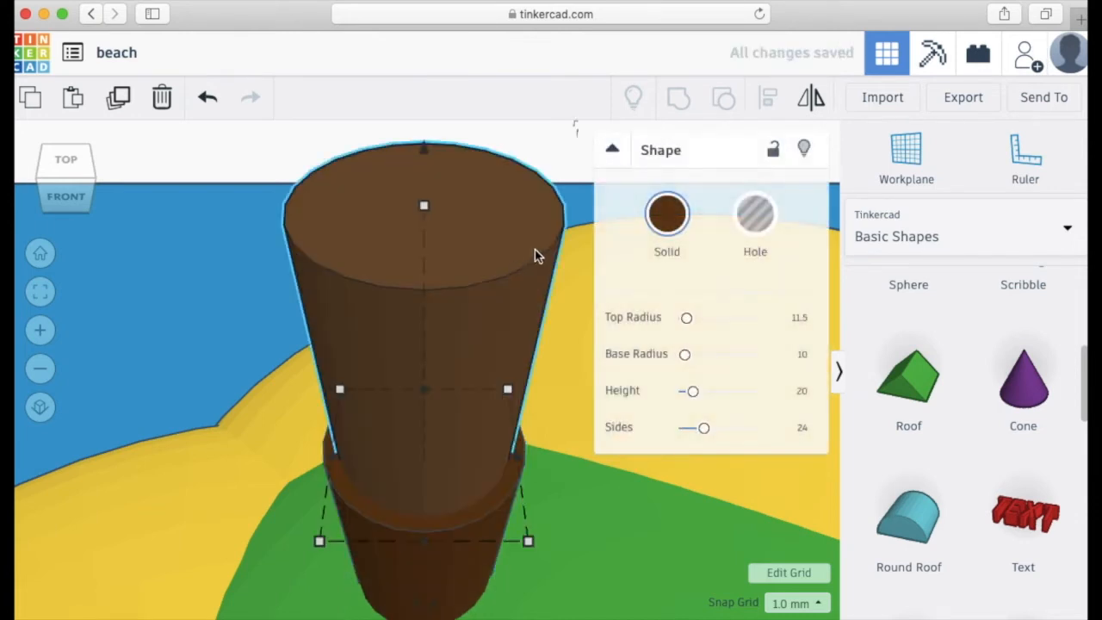
click(796, 318)
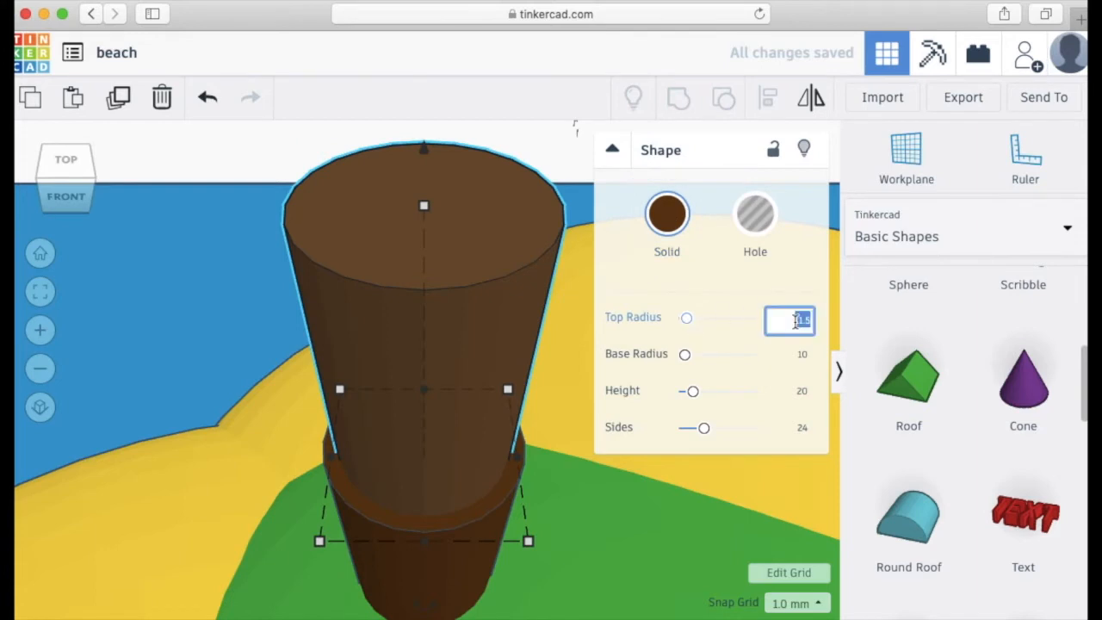
key(Return)
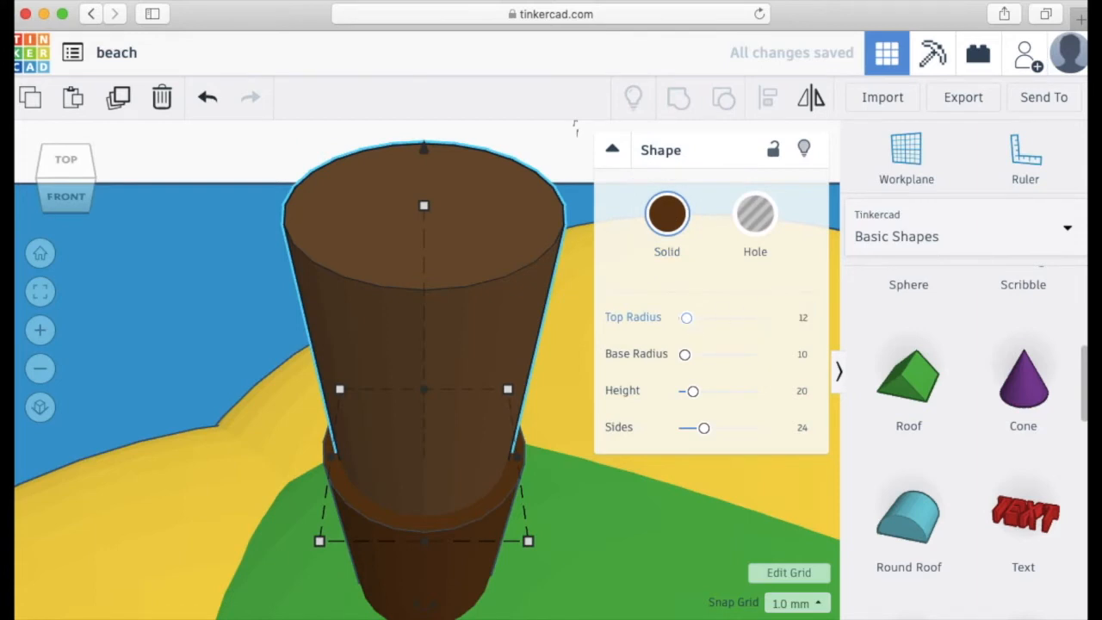
click(630, 517)
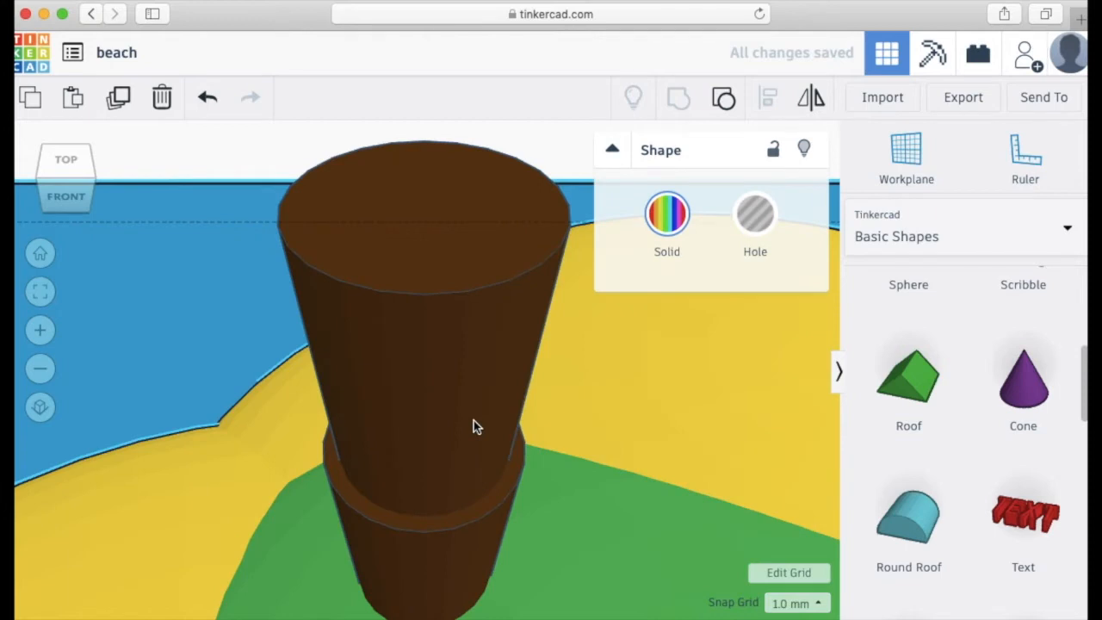
Replace the upper tapered cone with a fresh duplicate of the lower one, raised to 30 mm
click(473, 422)
click(162, 102)
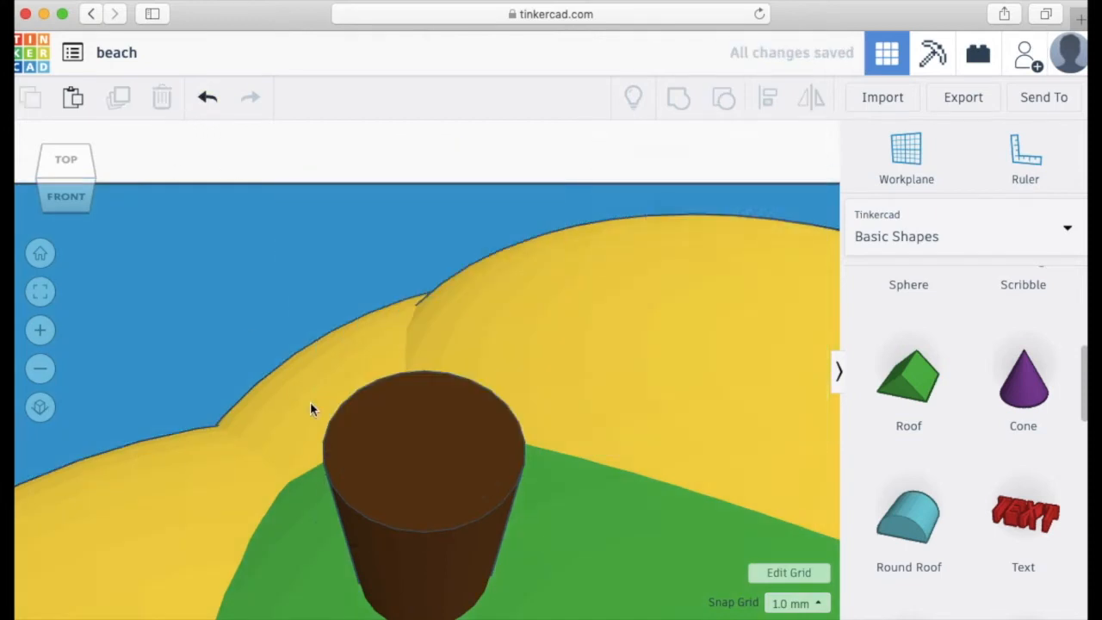
click(380, 445)
click(118, 97)
drag(423, 421, 433, 152)
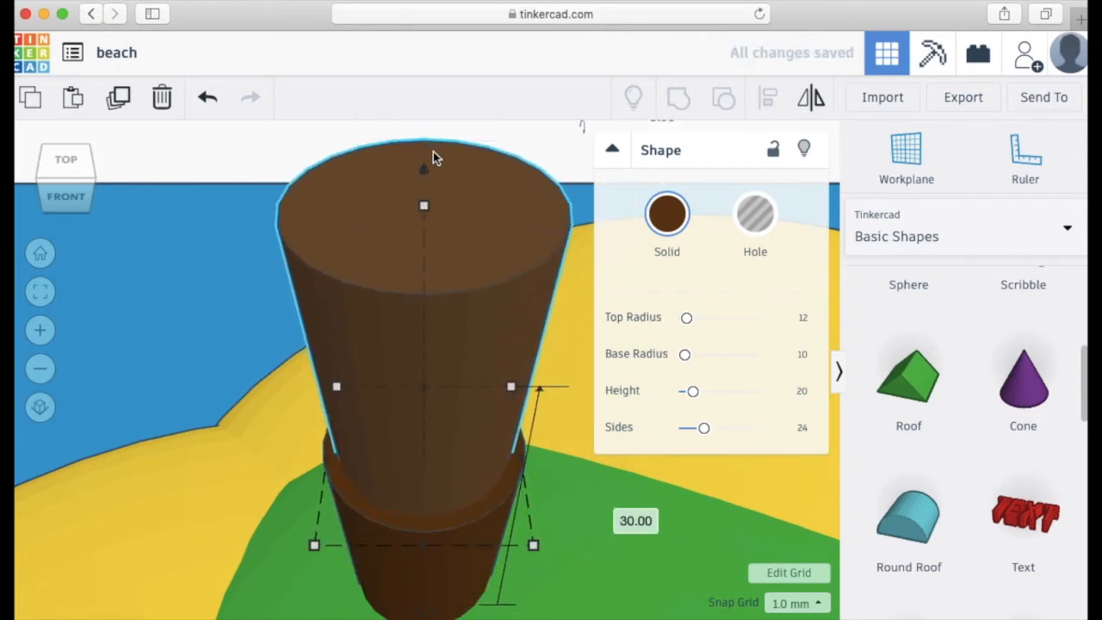
Duplicate and repeat the raised cone several times to stack the segments into a tall brown trunk
click(119, 99)
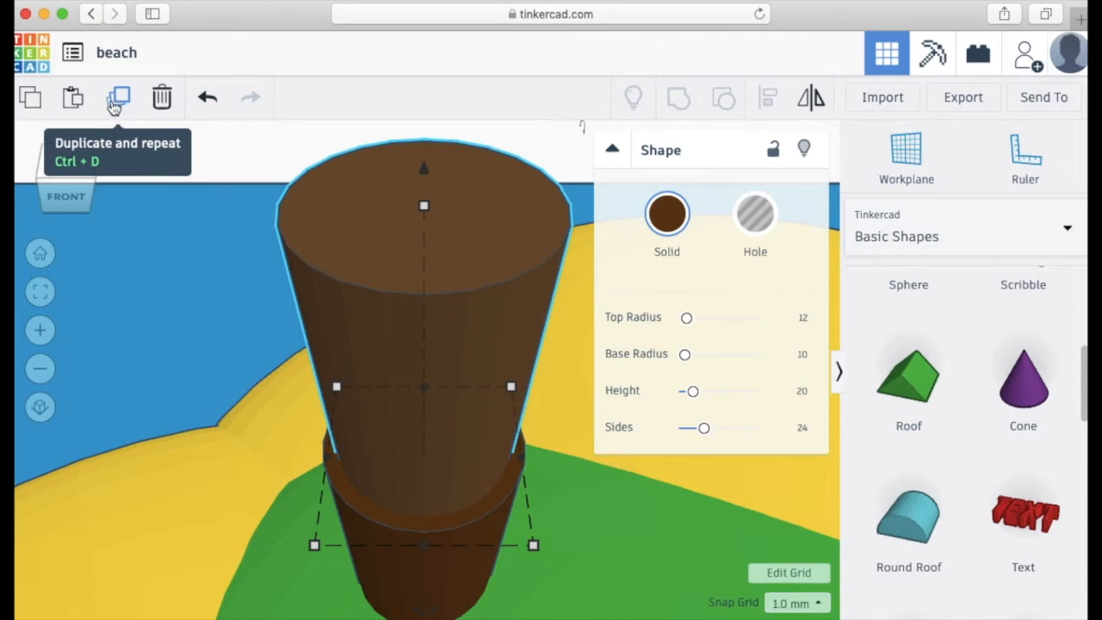
click(114, 104)
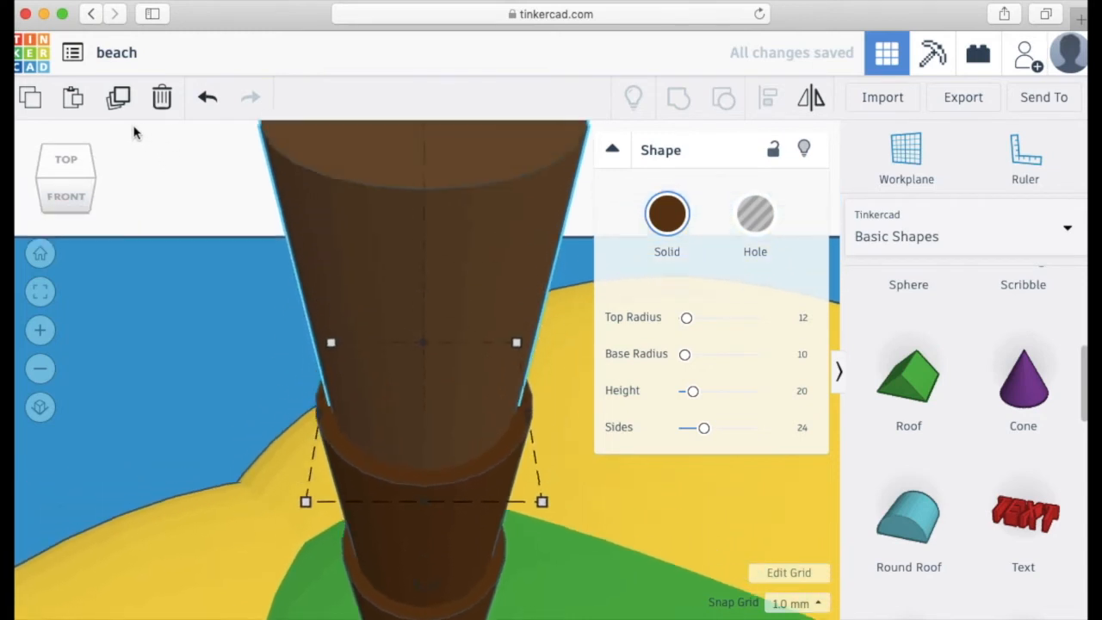
click(119, 97)
click(119, 97)
click(120, 98)
click(120, 97)
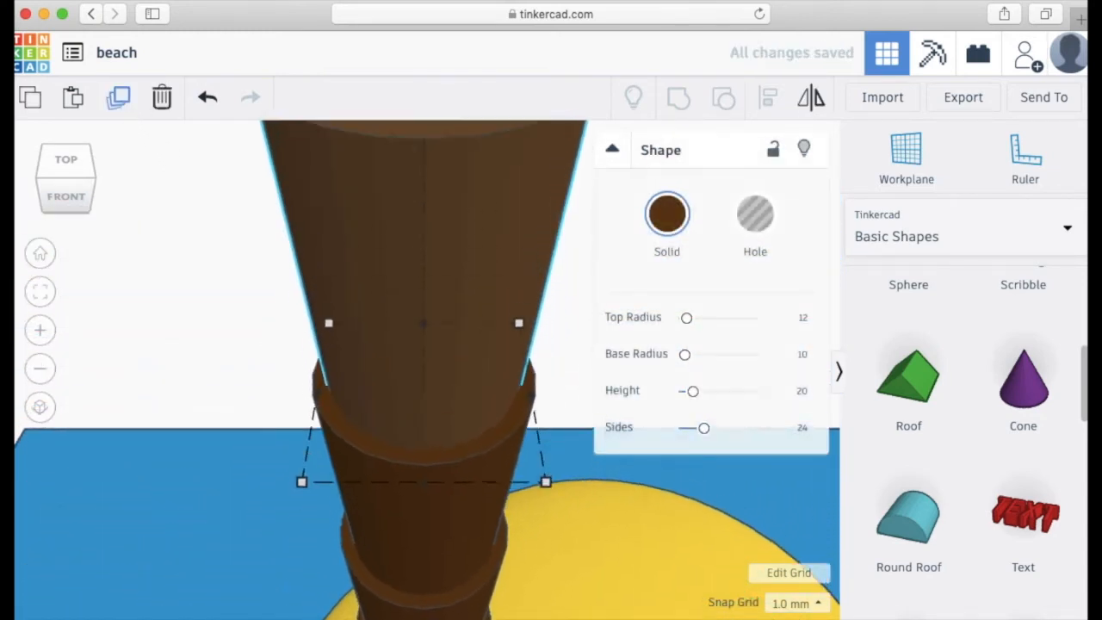
click(120, 97)
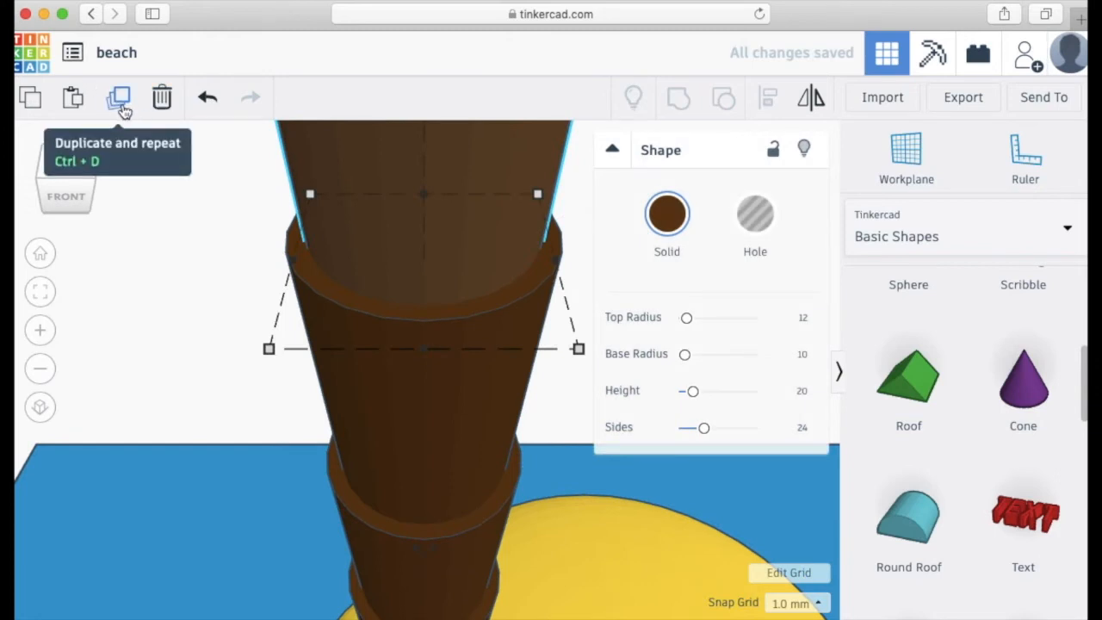
click(121, 104)
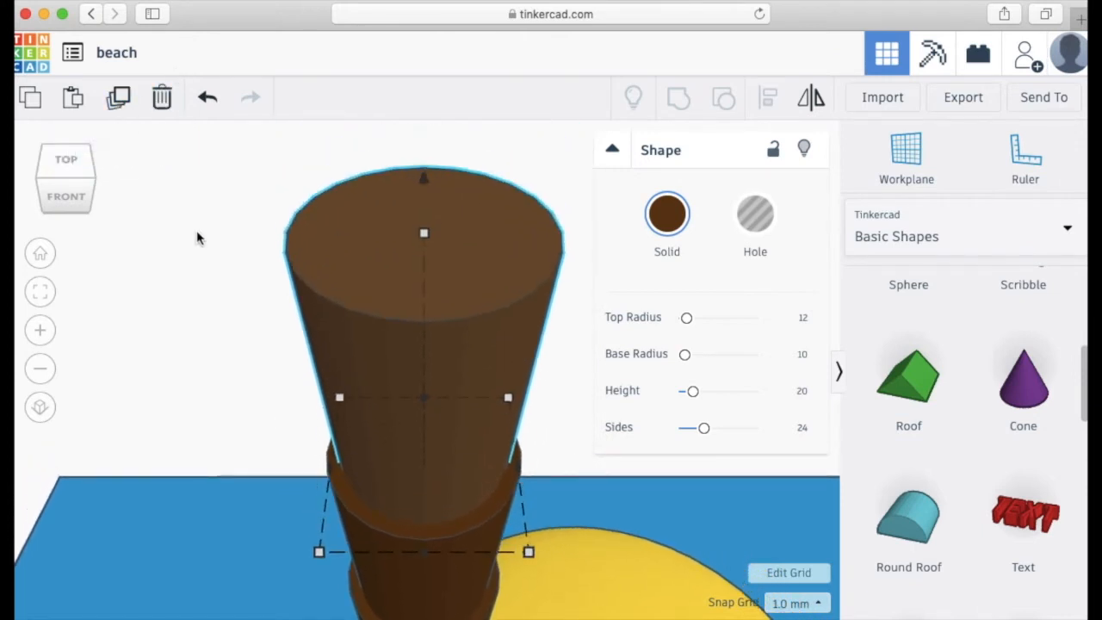
Select the top three segments of the brown trunk together and delete them
click(41, 255)
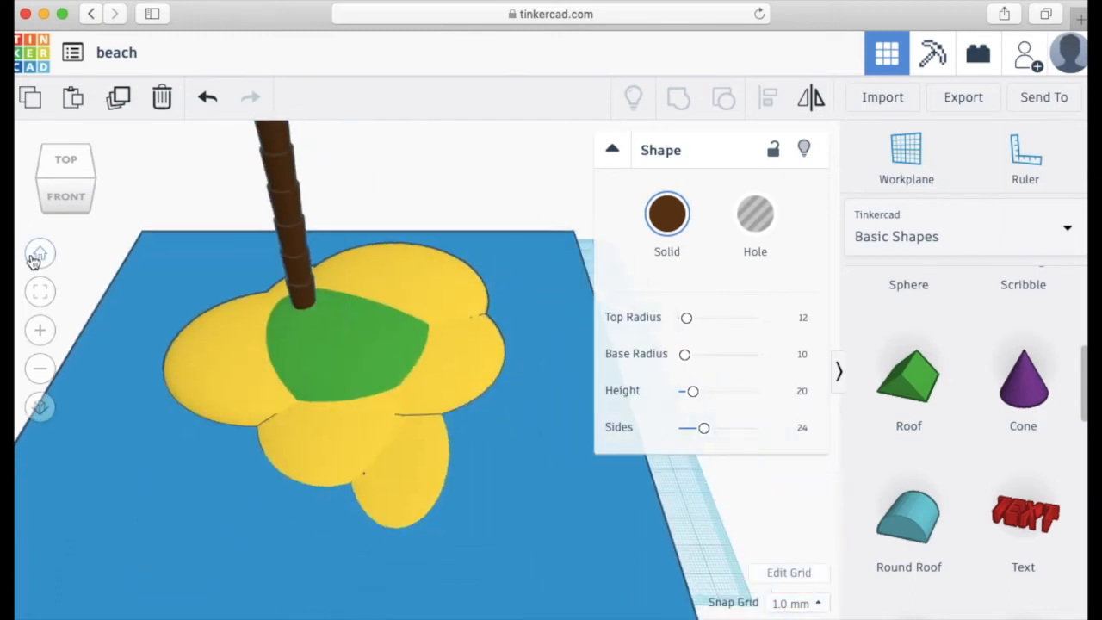
scroll(277, 314, up, 2)
scroll(276, 315, down, 3)
scroll(276, 315, up, 2)
scroll(276, 315, down, 2)
scroll(319, 270, up, 2)
scroll(242, 231, down, 1)
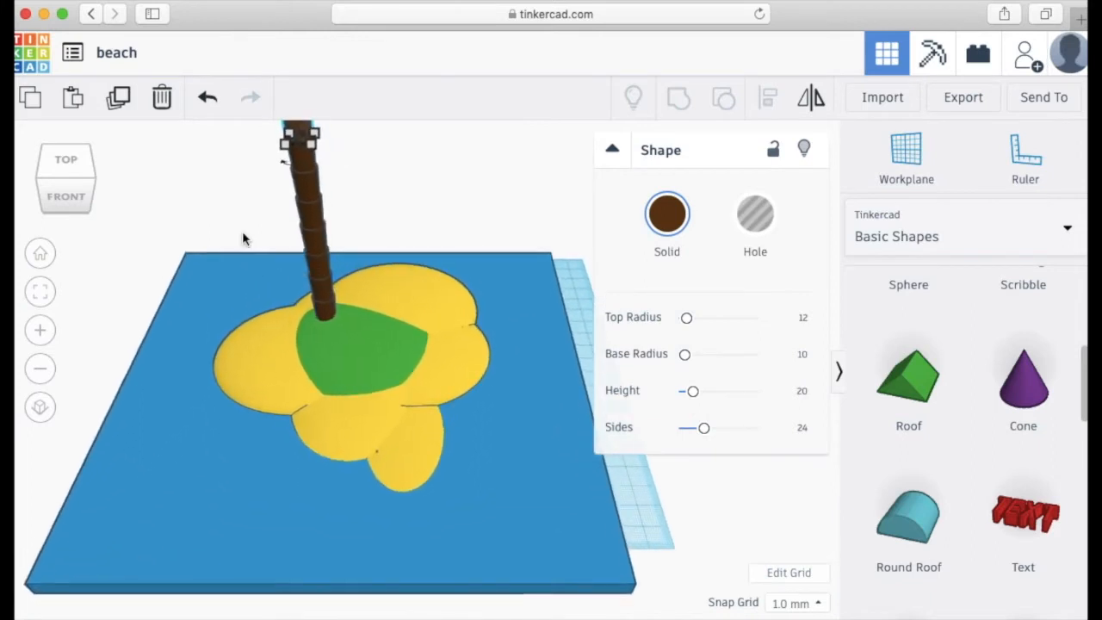
scroll(242, 230, up, 2)
scroll(242, 232, down, 3)
scroll(289, 235, up, 1)
drag(328, 203, 399, 274)
click(337, 238)
drag(315, 208, 392, 261)
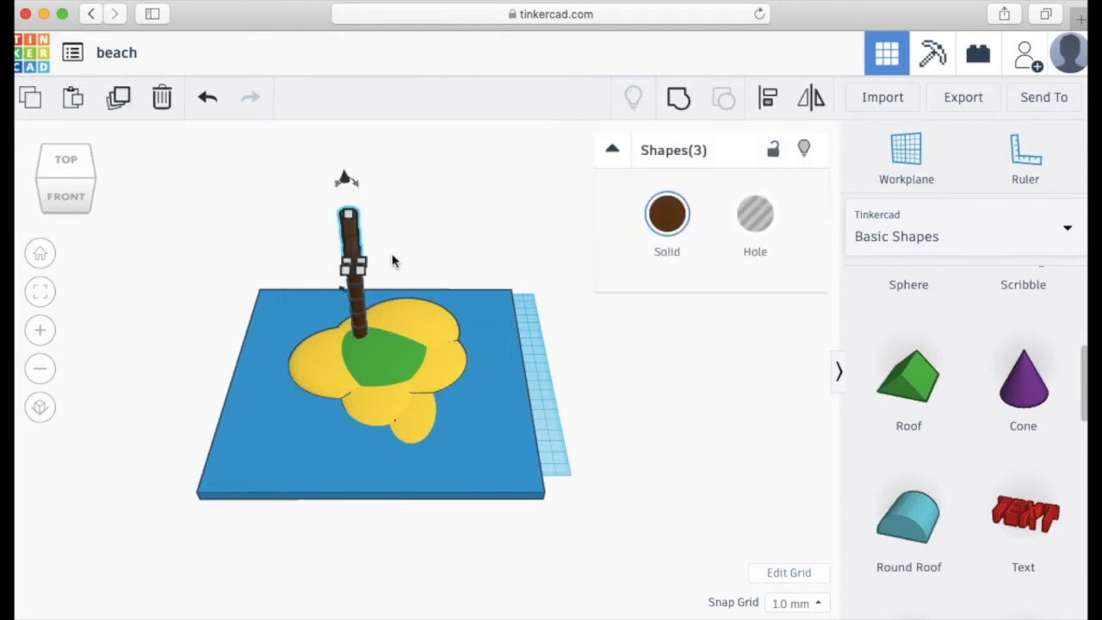
key(f)
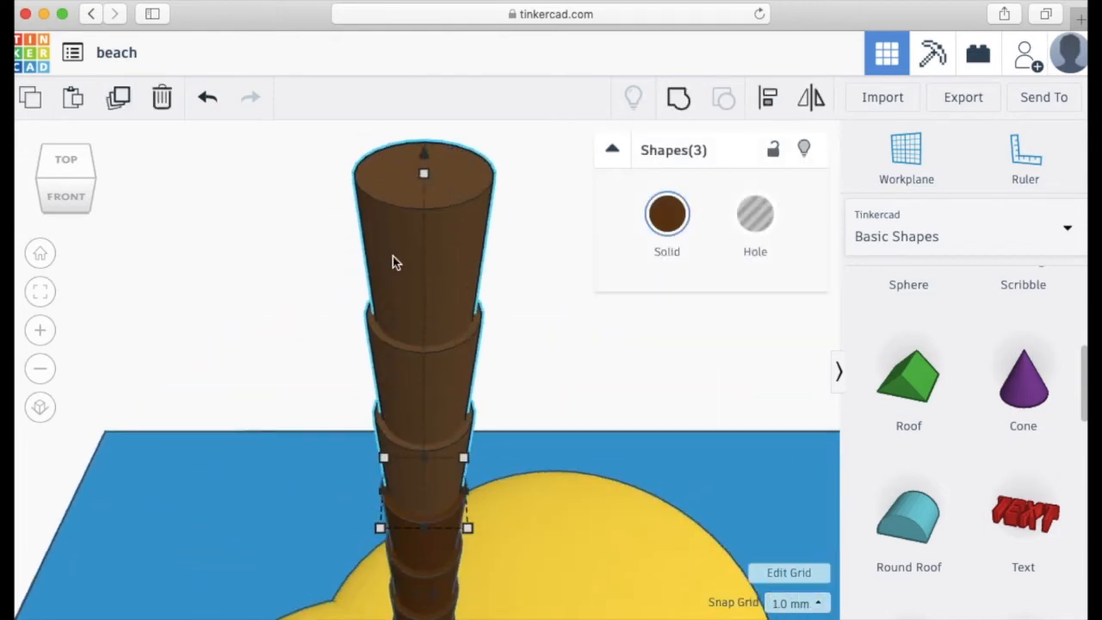
key(Delete)
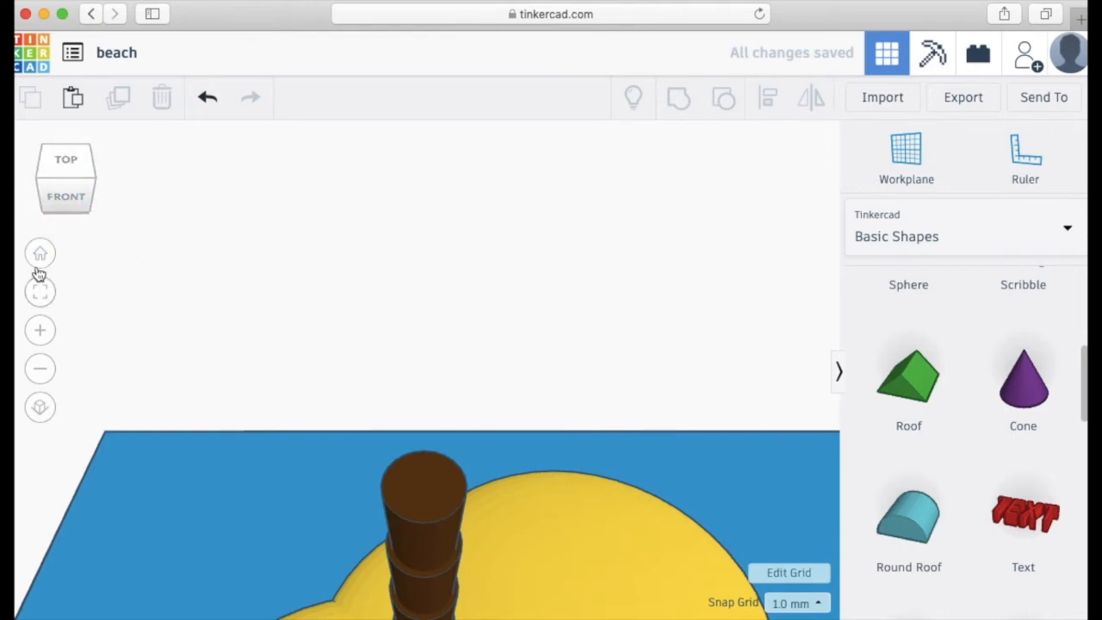
Add a sphere from the basic shapes beside the beach, just off the workplane
click(443, 519)
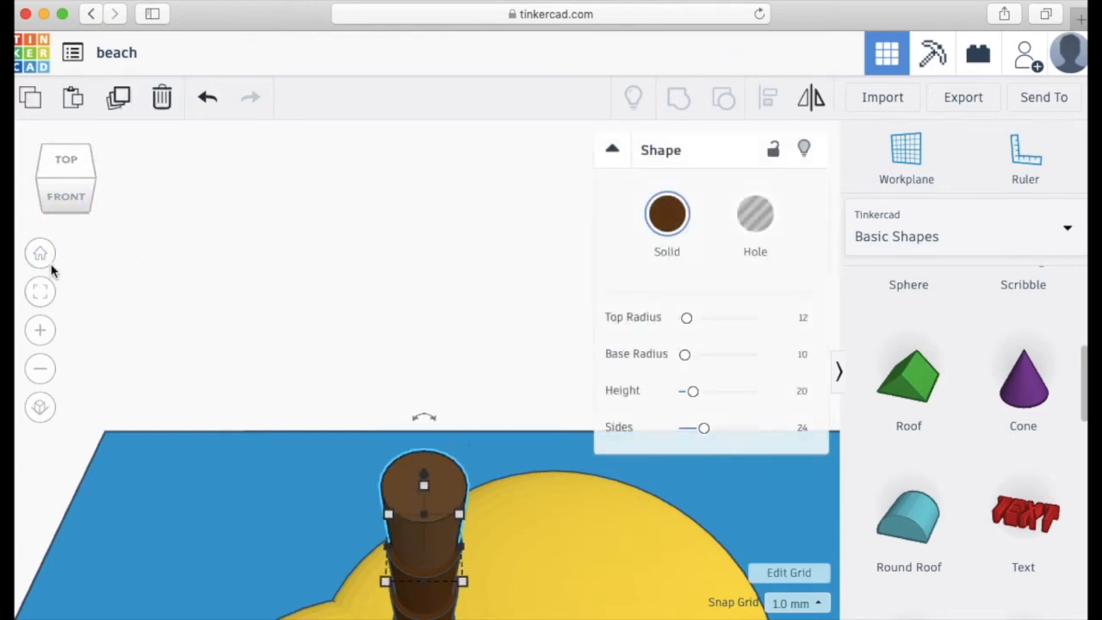
click(40, 252)
click(379, 351)
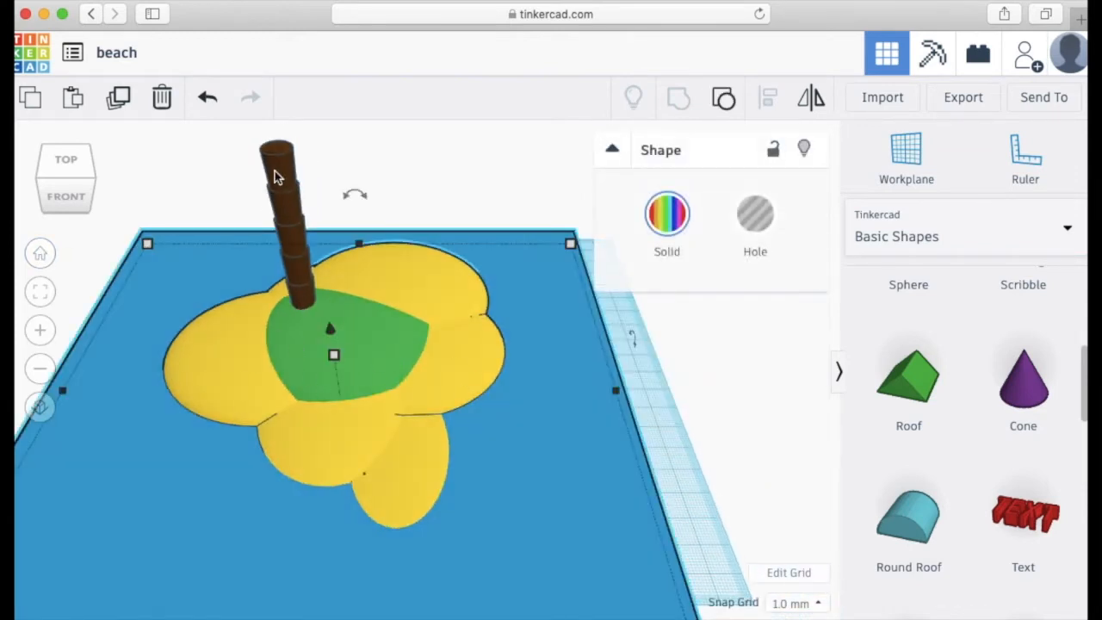
scroll(905, 413, up, 5)
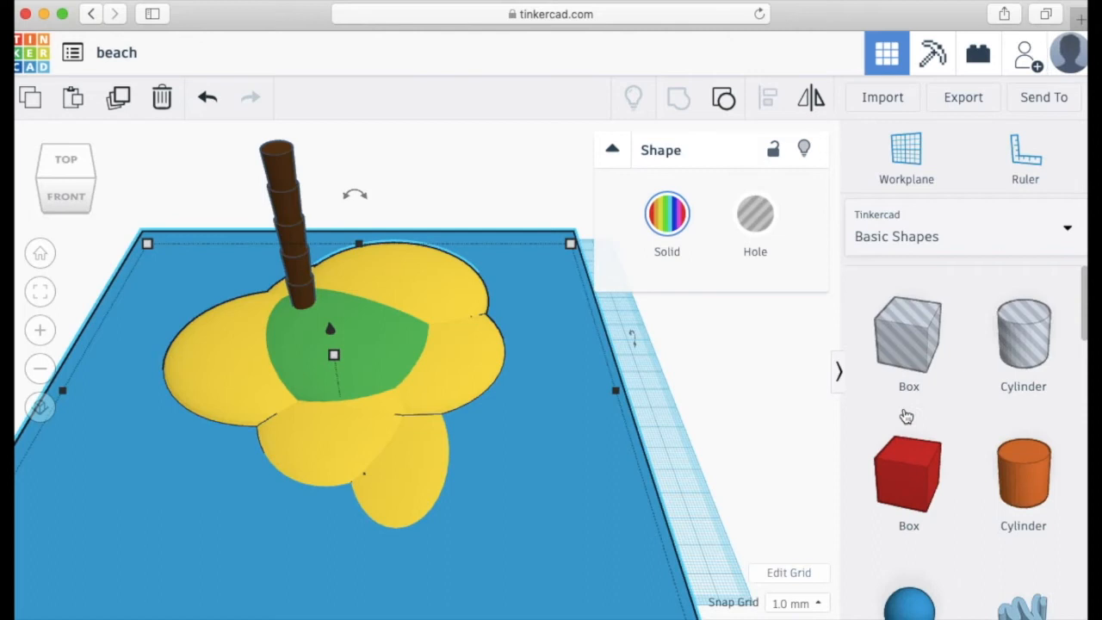
drag(909, 598, 733, 462)
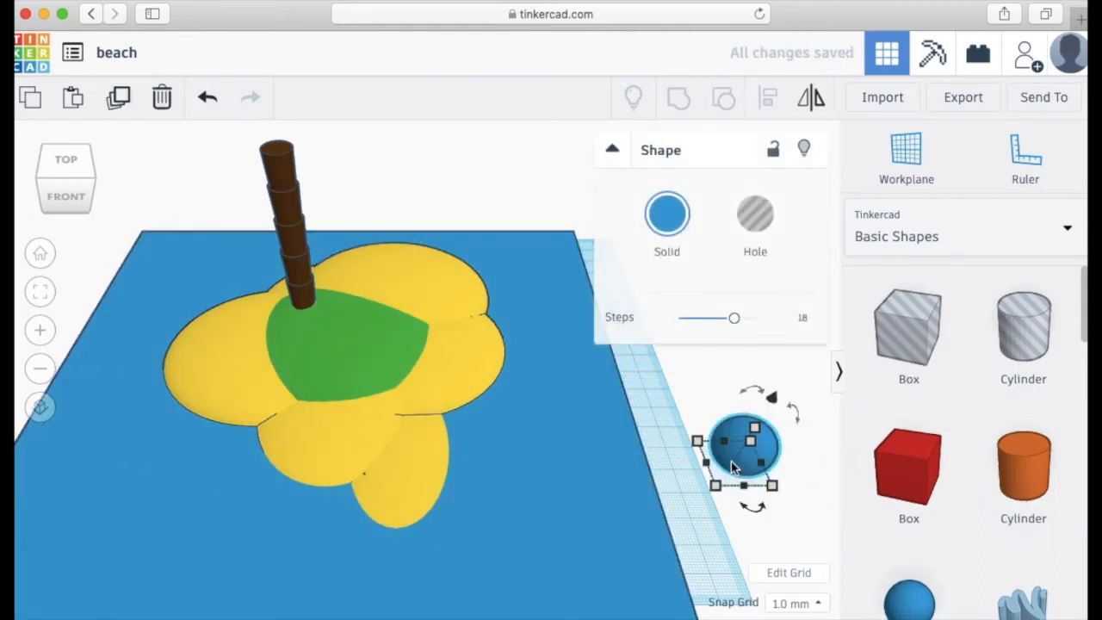
Hide all the beach and trunk shapes and move the sphere onto the empty workplane
drag(212, 198, 529, 528)
click(805, 160)
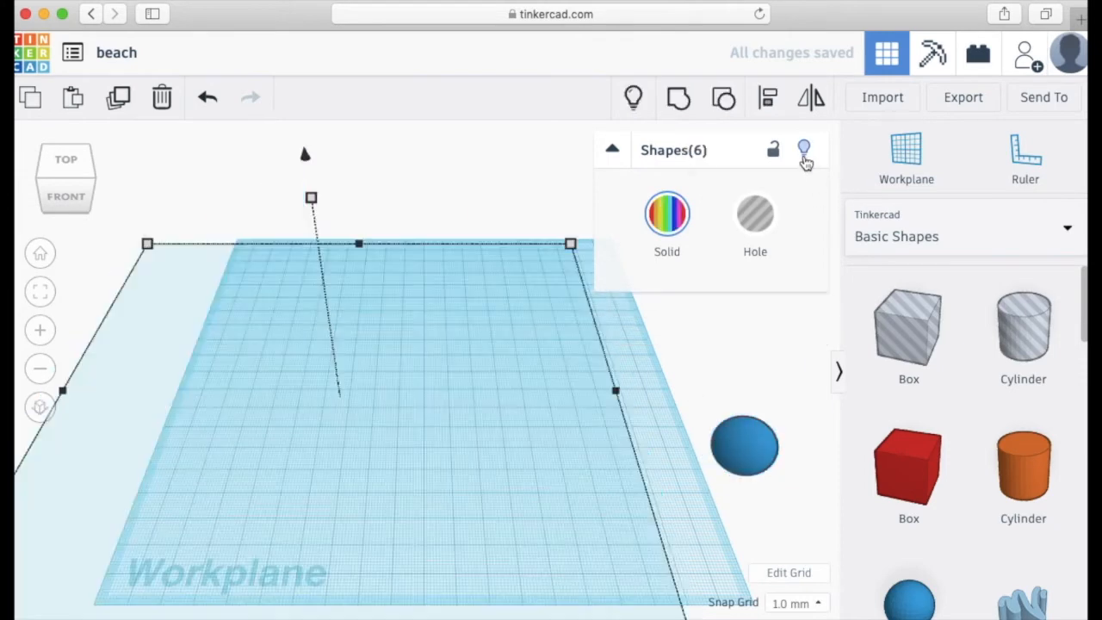
drag(737, 432, 370, 342)
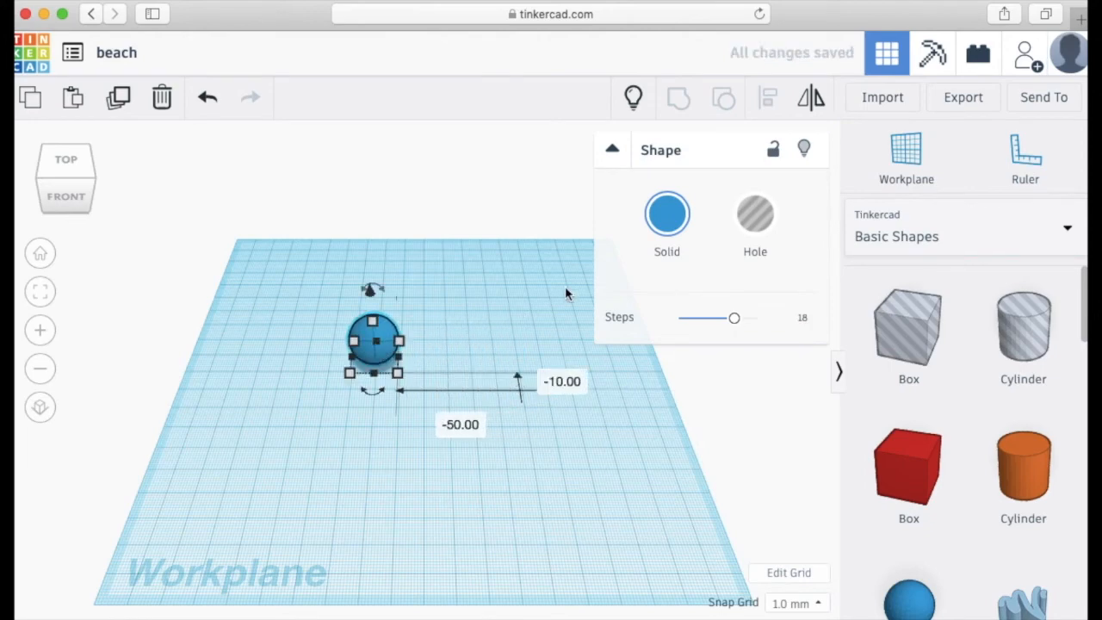
Recolour the sphere from blue to dark green
click(667, 213)
click(746, 381)
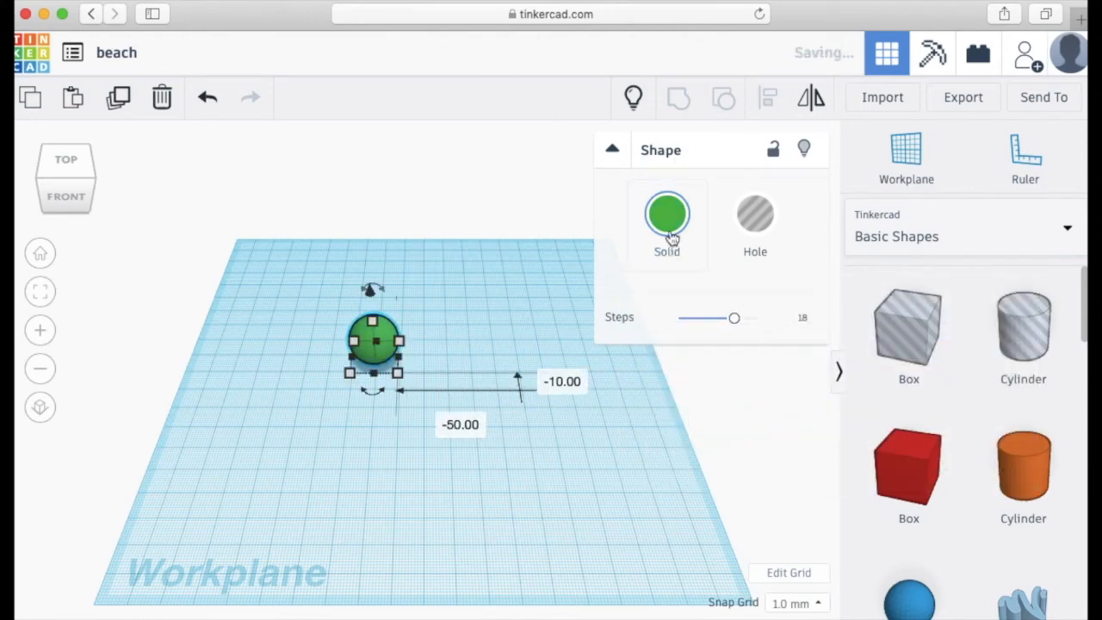
click(671, 237)
click(740, 414)
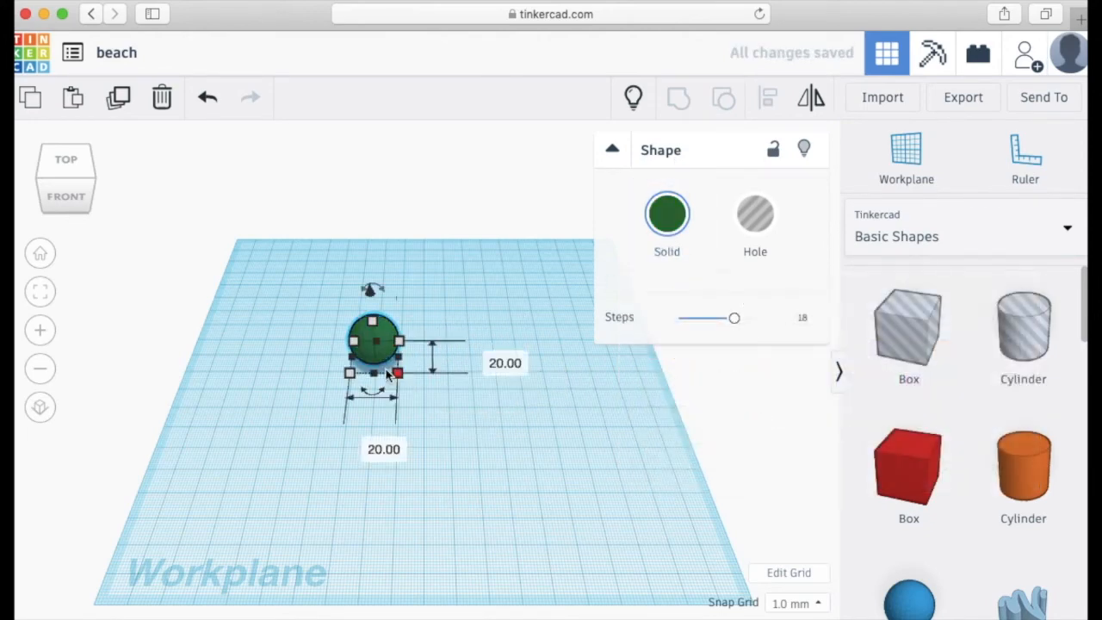
Stretch the dark green sphere sideways into an ellipsoid and set its width to 80 mm
drag(399, 364, 530, 362)
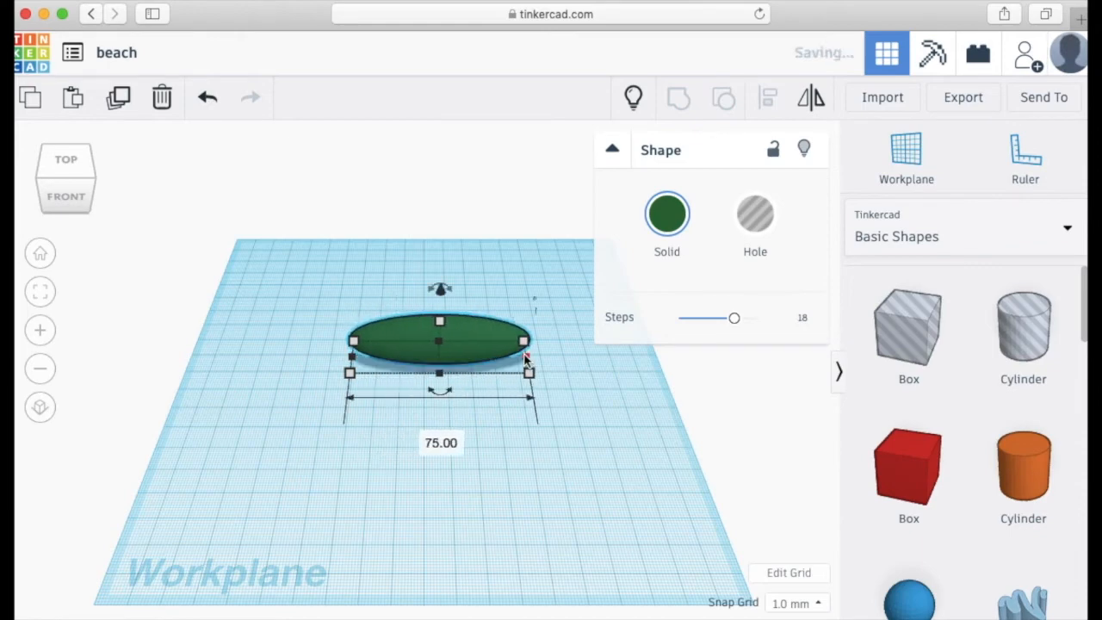
click(452, 442)
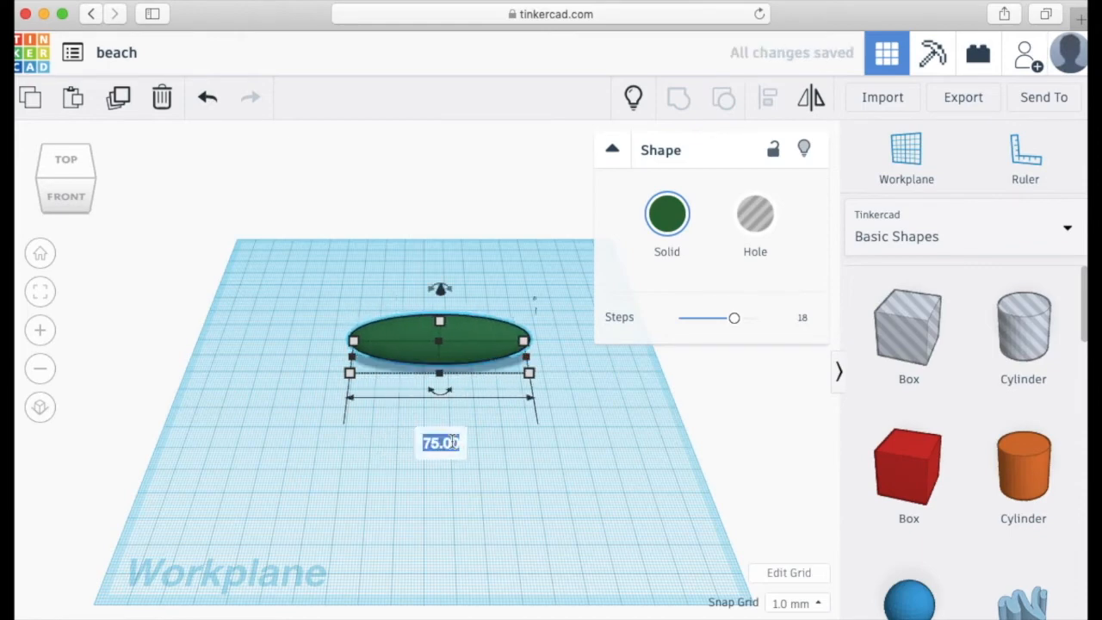
text(8)
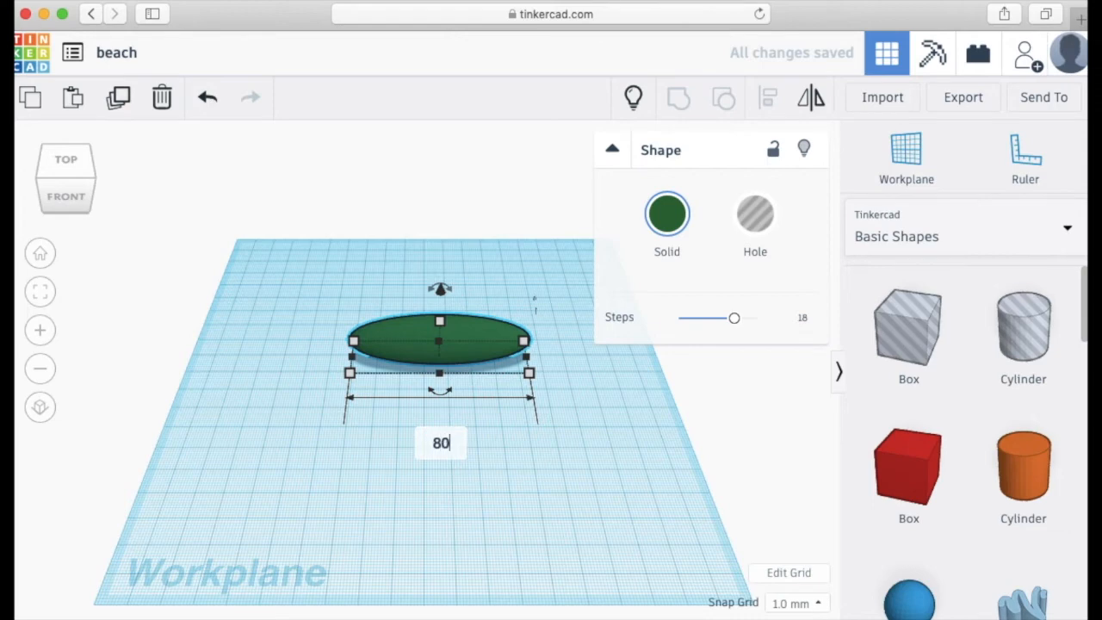
text(0)
key(Return)
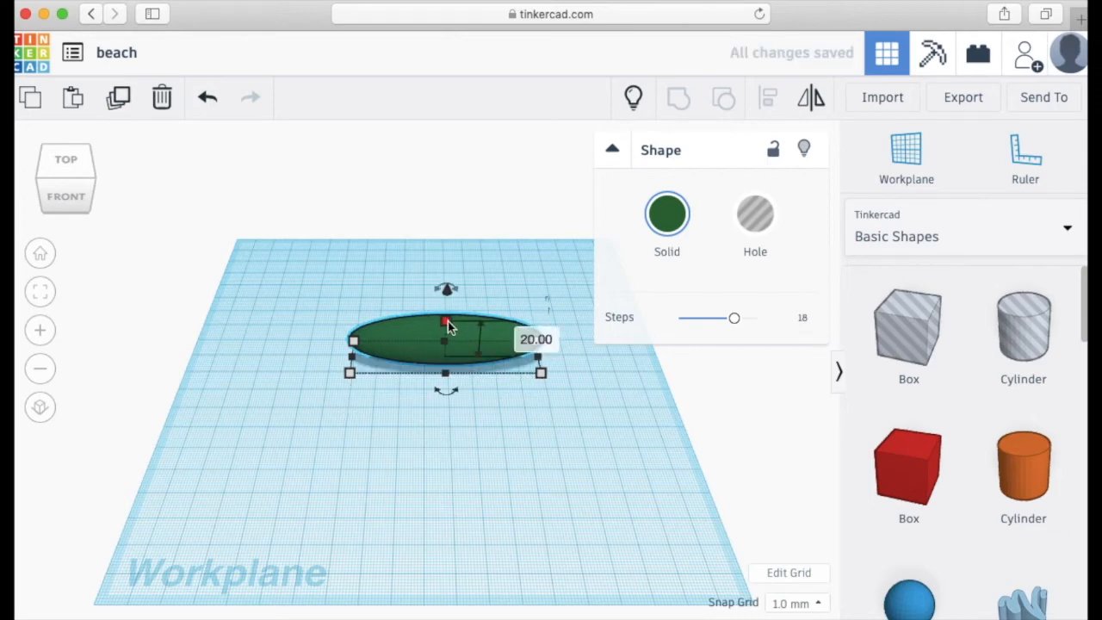
Flatten the dark green ellipsoid by setting its height to 9 mm
click(534, 340)
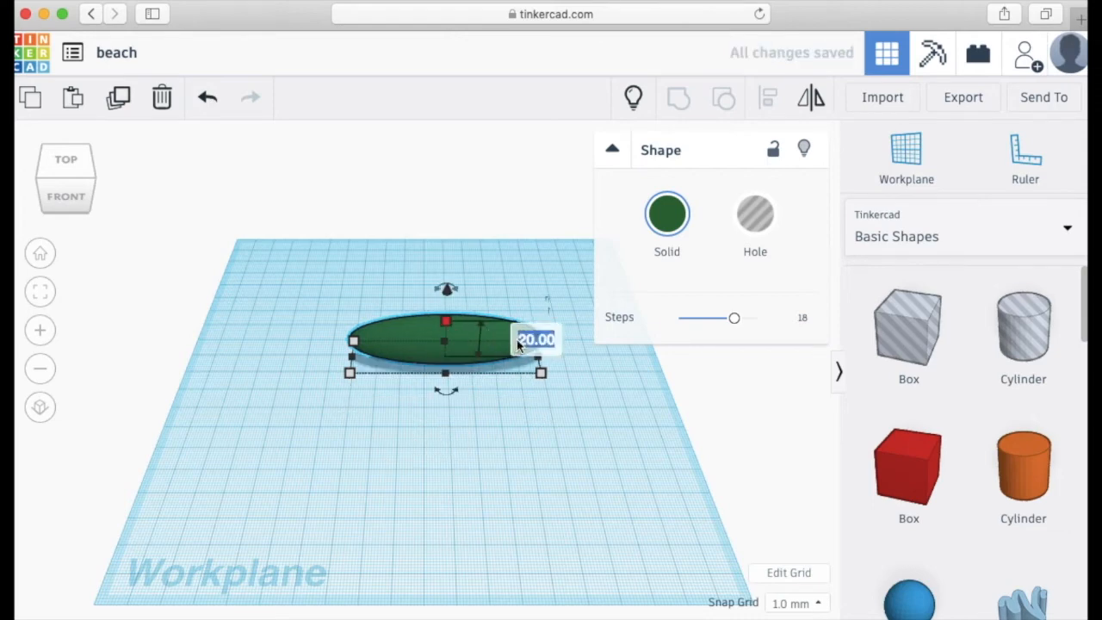
text(9)
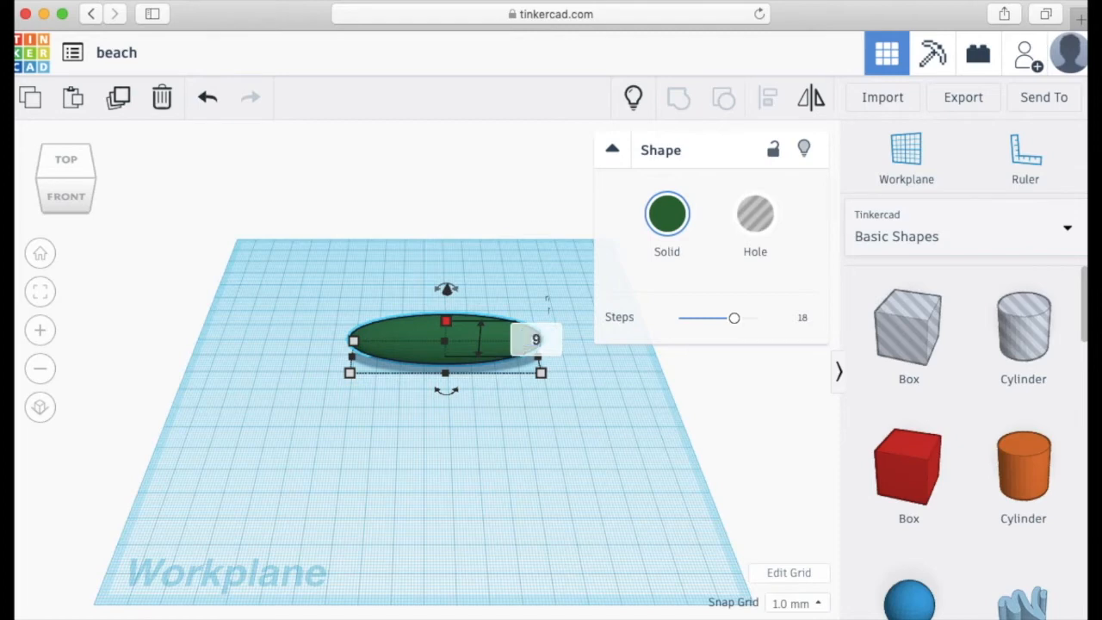
key(Return)
click(77, 196)
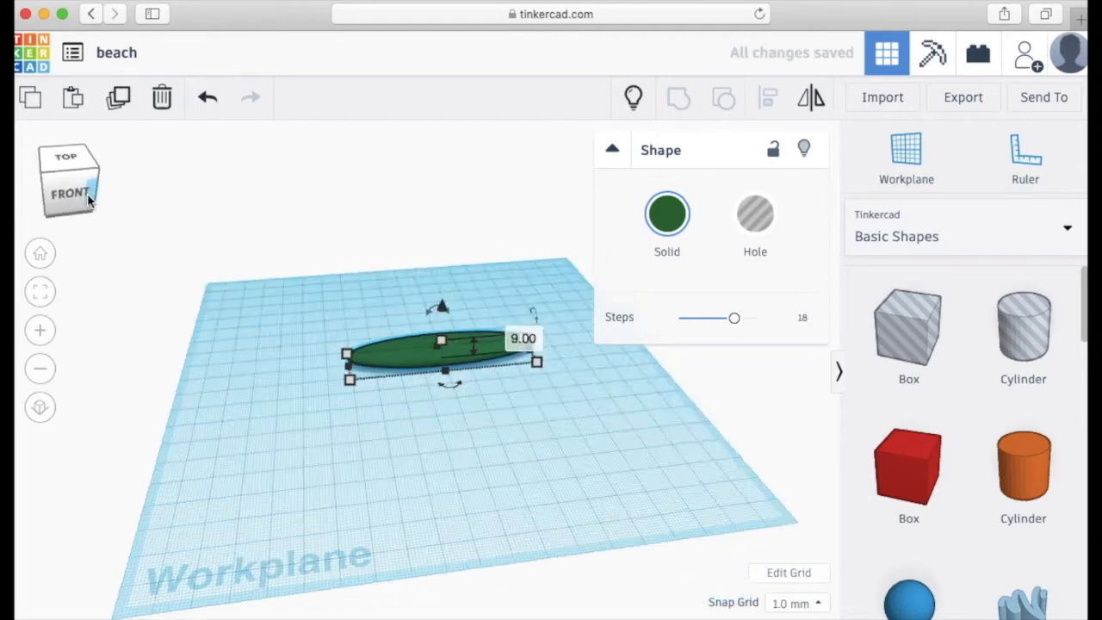
Flatten the dark green ellipsoid further by setting its height to 5 mm
click(528, 354)
text(5)
key(Return)
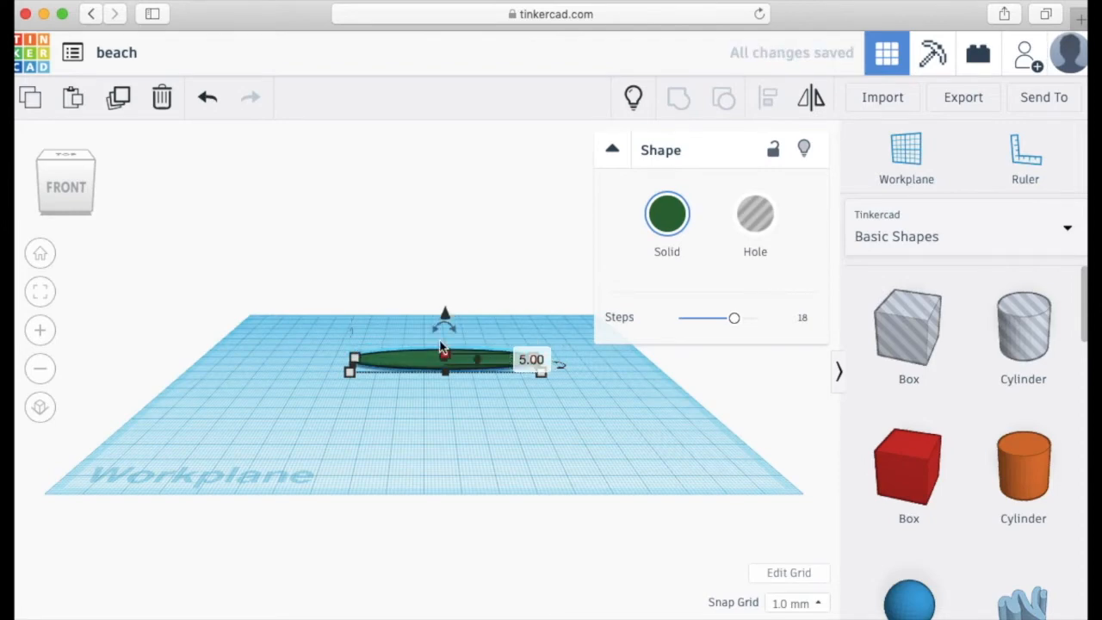
click(401, 302)
Add a Wedge from the Basic Shapes onto the workplane beside the right end of the green ellipsoid
drag(81, 189, 100, 204)
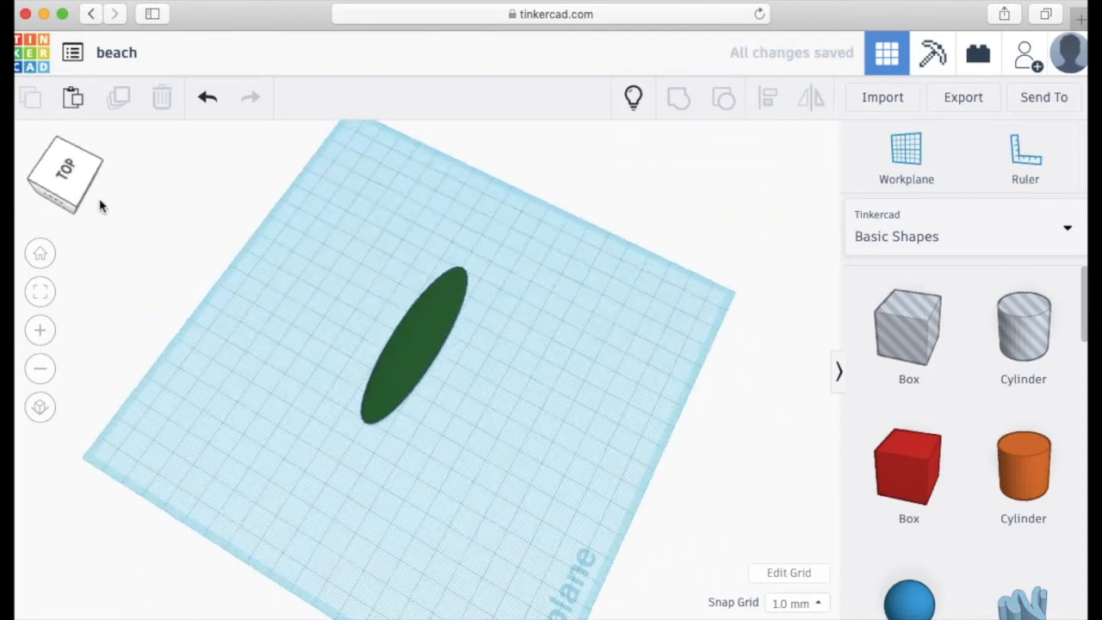
click(82, 192)
drag(82, 193, 91, 215)
click(452, 353)
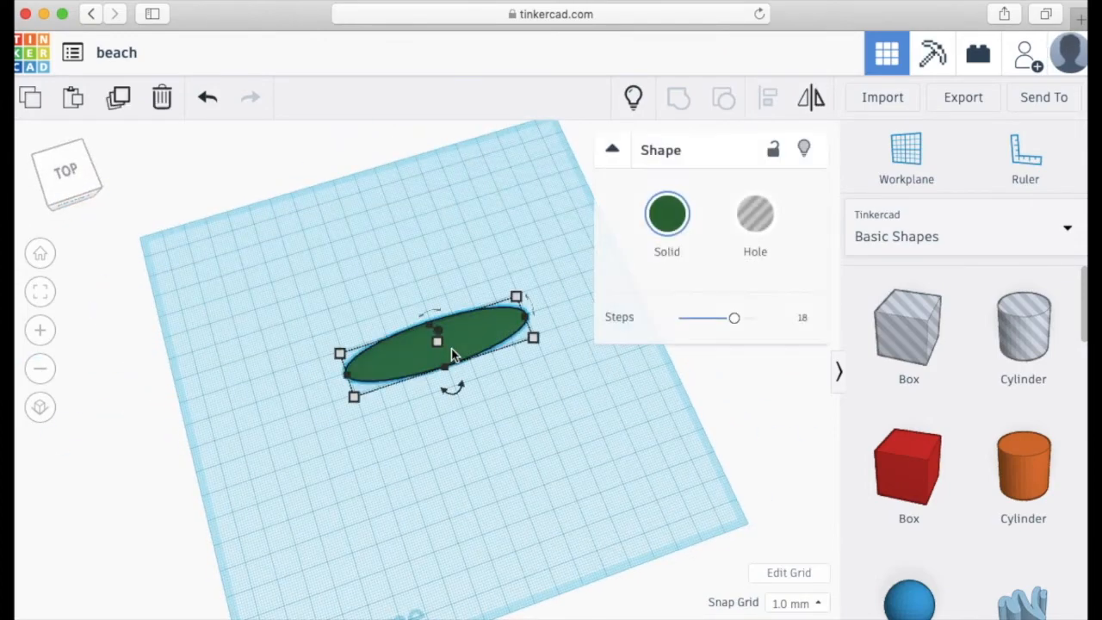
scroll(451, 349, up, 5)
drag(53, 180, 57, 178)
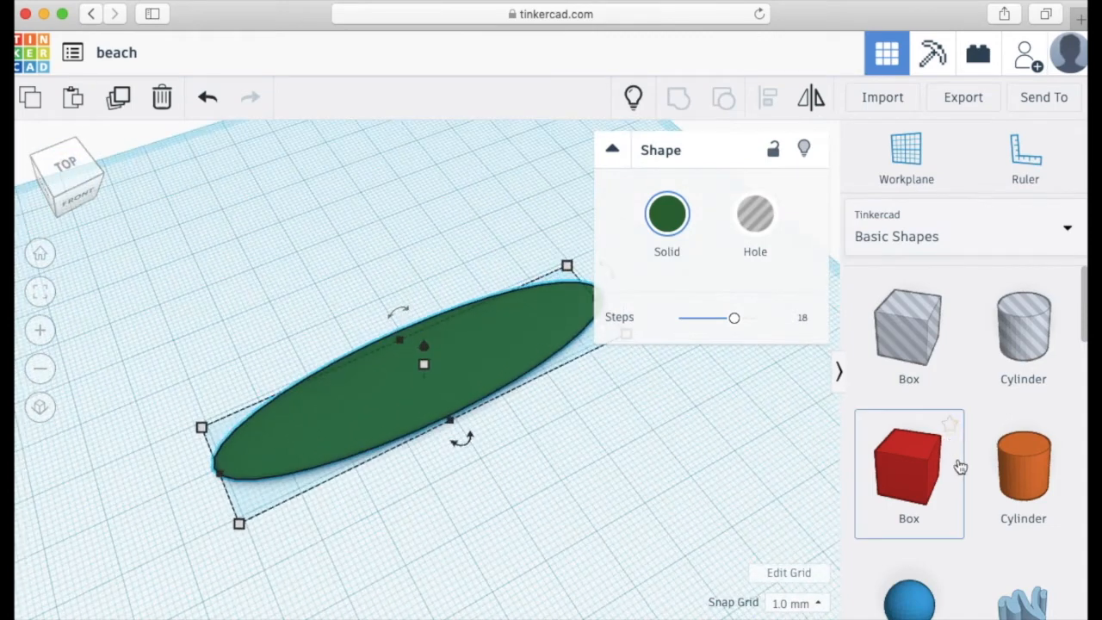
scroll(943, 479, down, 5)
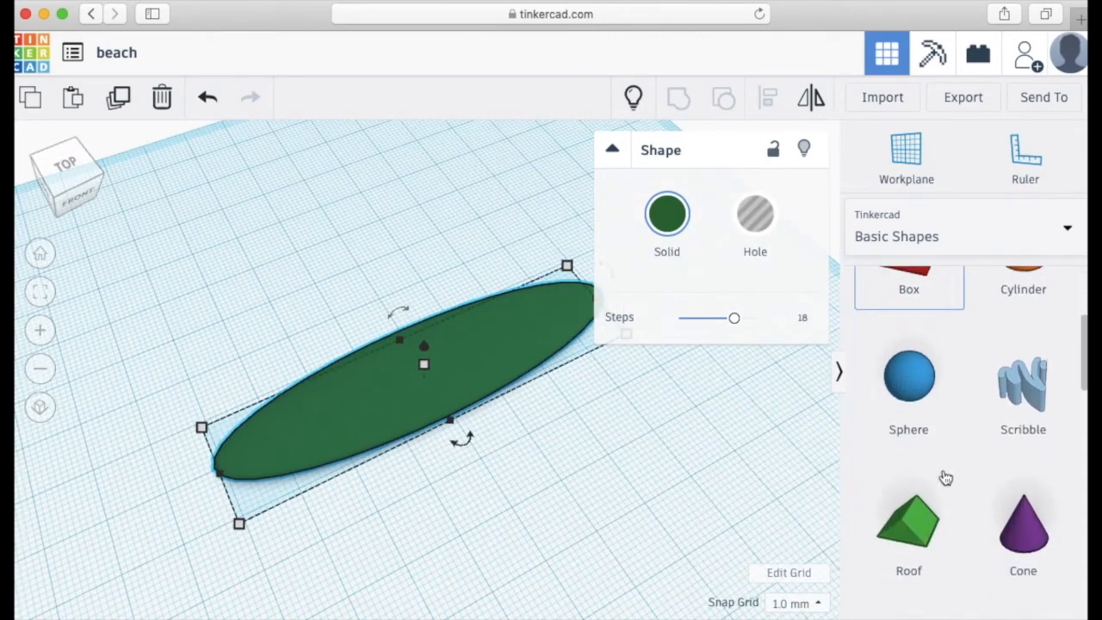
scroll(944, 477, down, 5)
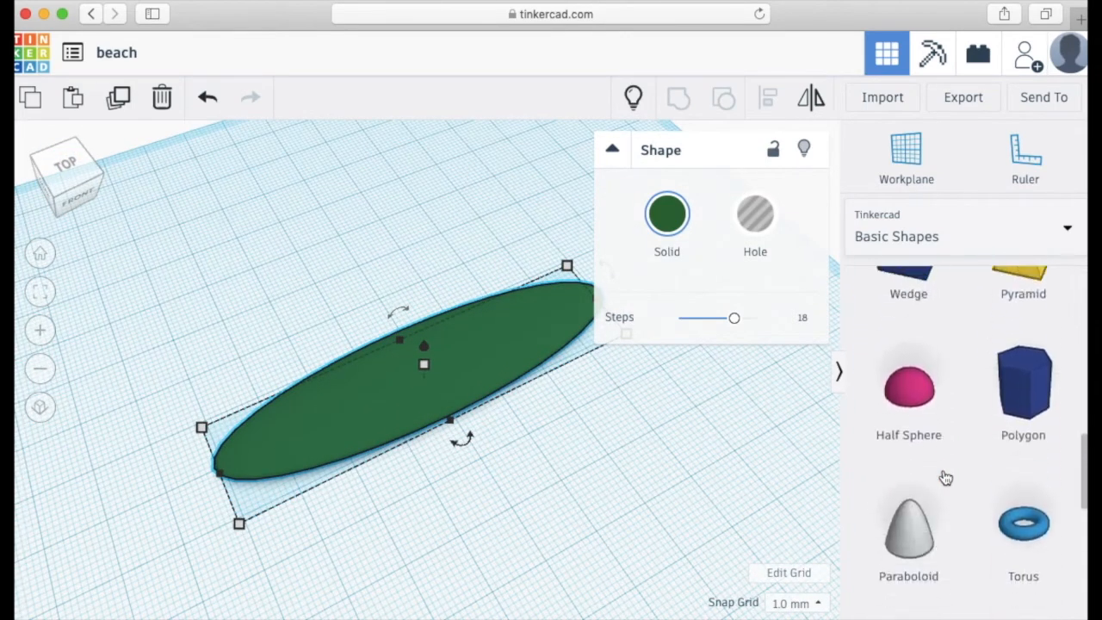
scroll(943, 476, up, 2)
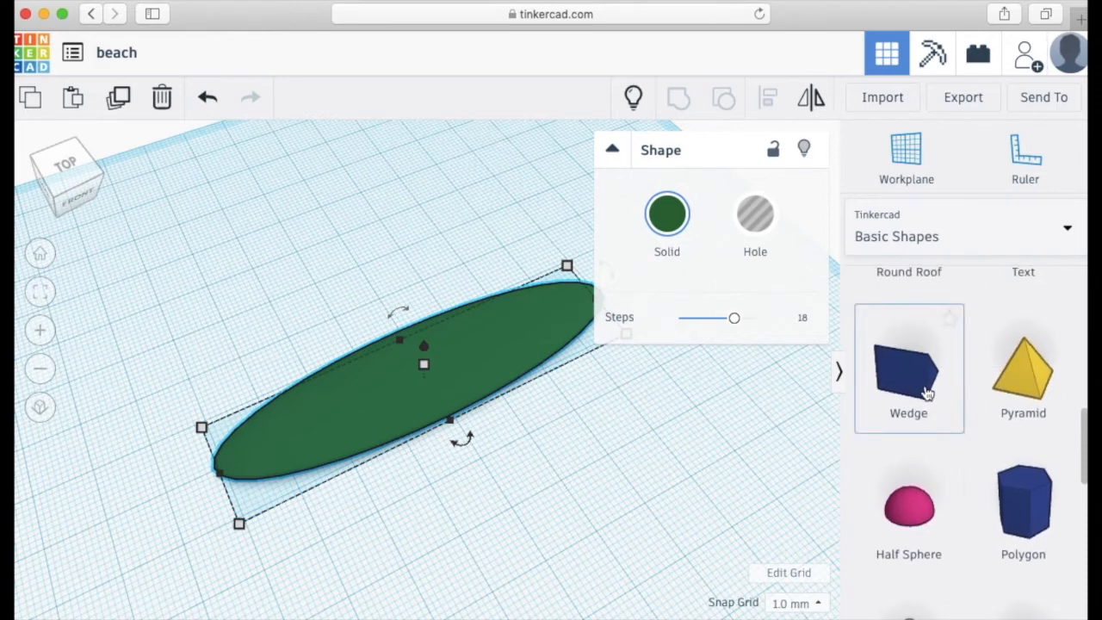
drag(918, 387, 601, 440)
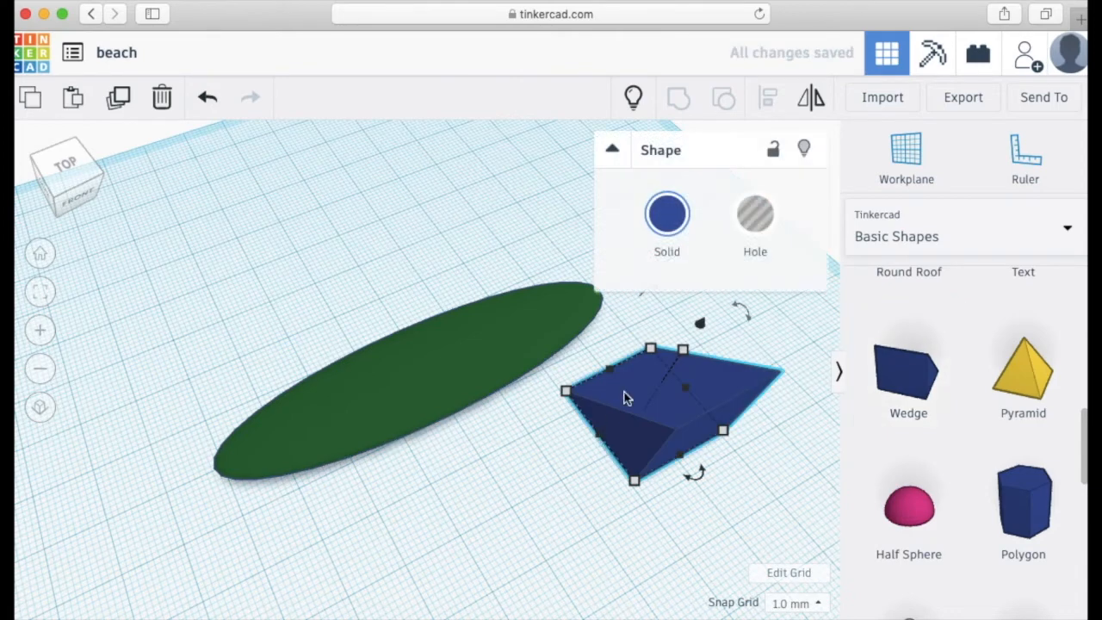
Collapse the shape's settings and rotate the wedge upright so that its thin edge points upwards
click(608, 161)
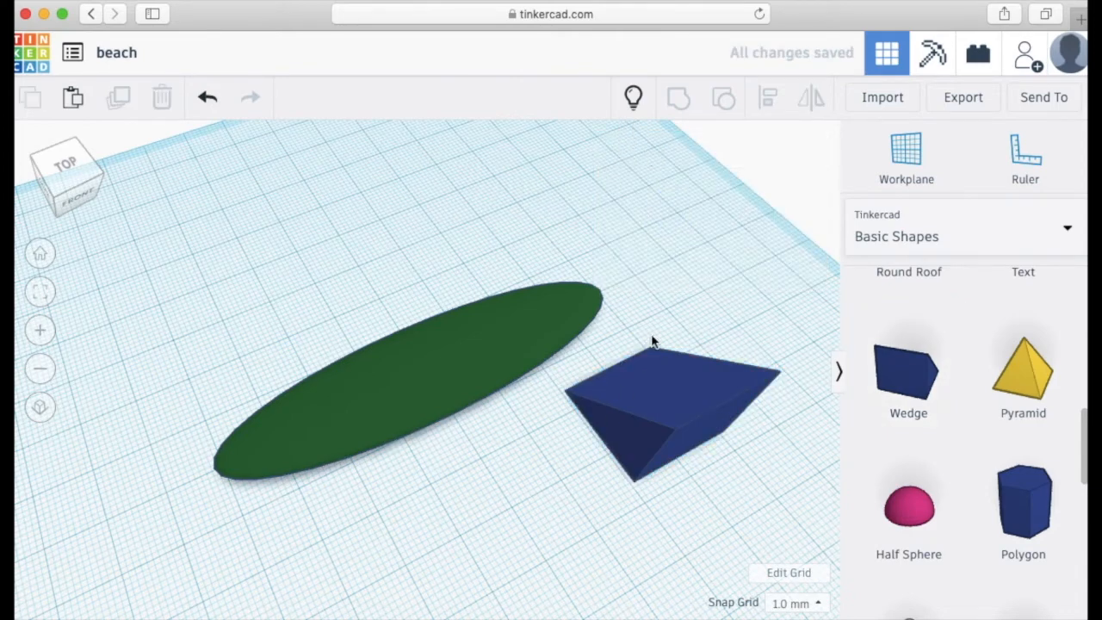
click(652, 408)
click(614, 153)
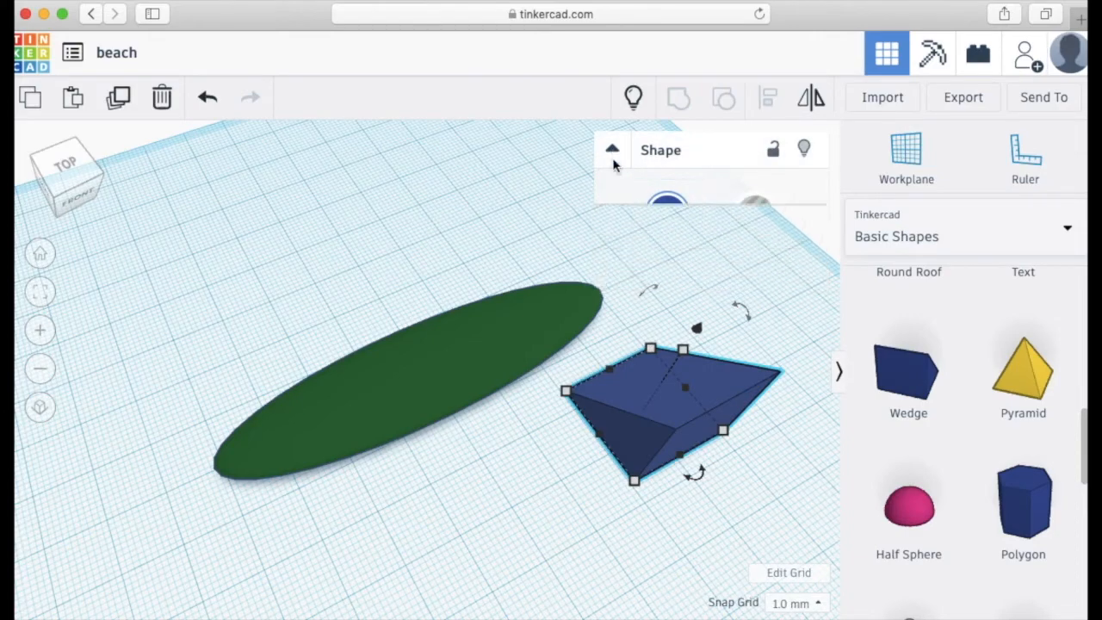
click(82, 181)
mouse_move(656, 345)
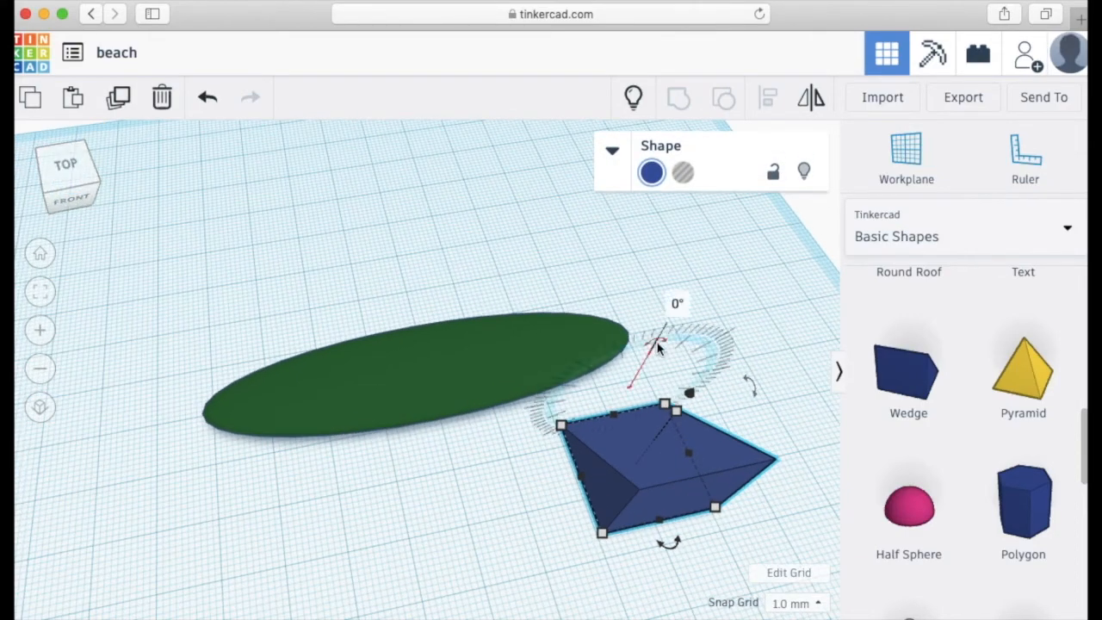
drag(656, 346, 587, 408)
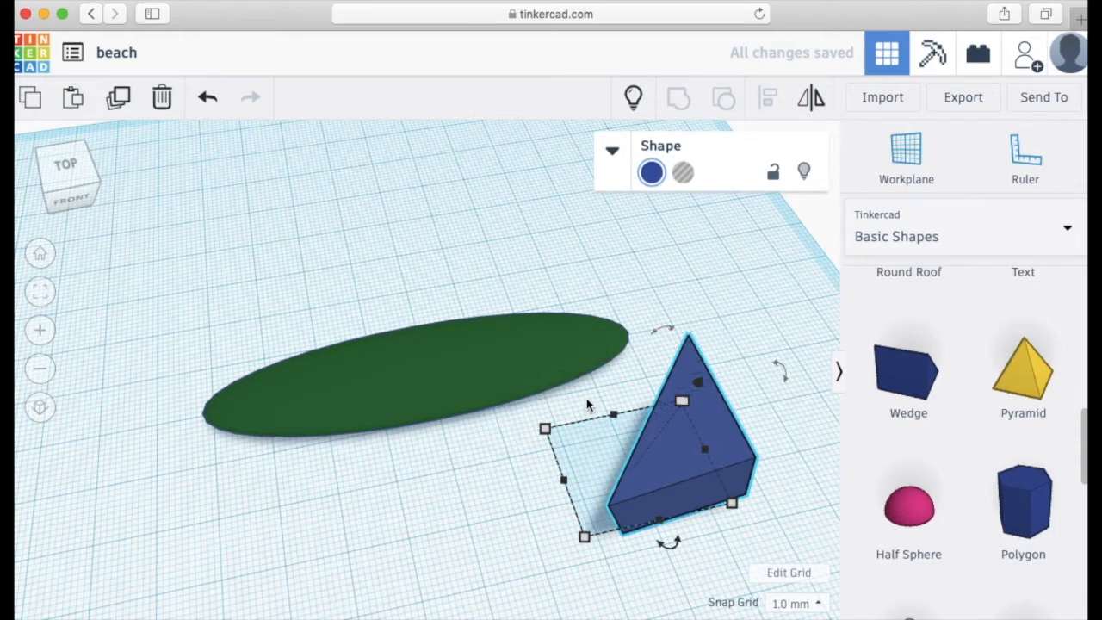
click(592, 398)
click(686, 377)
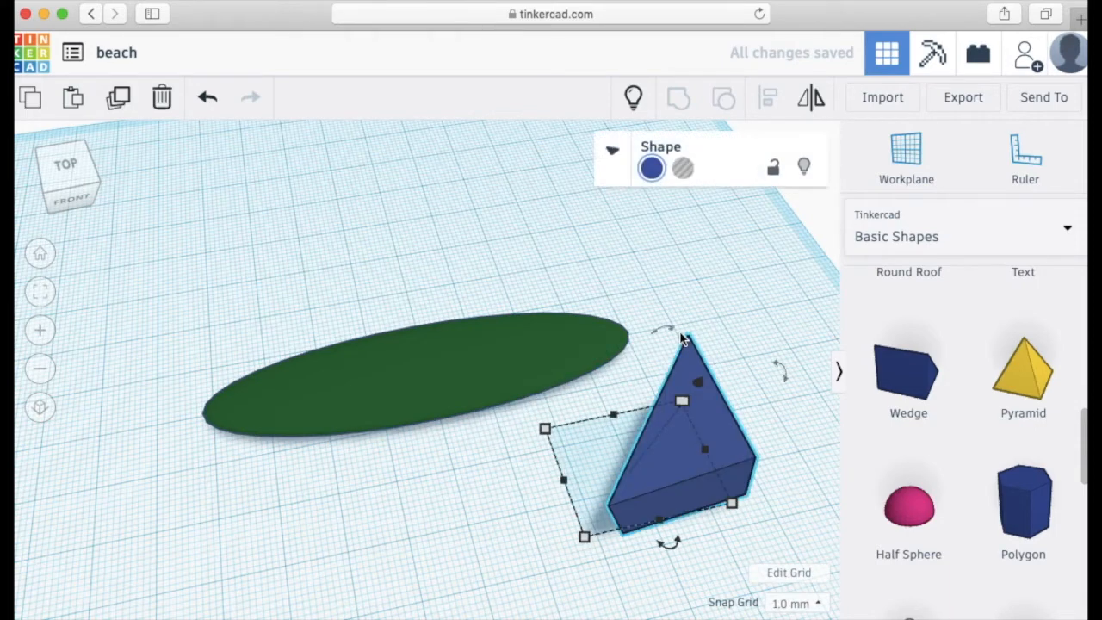
drag(664, 333, 705, 322)
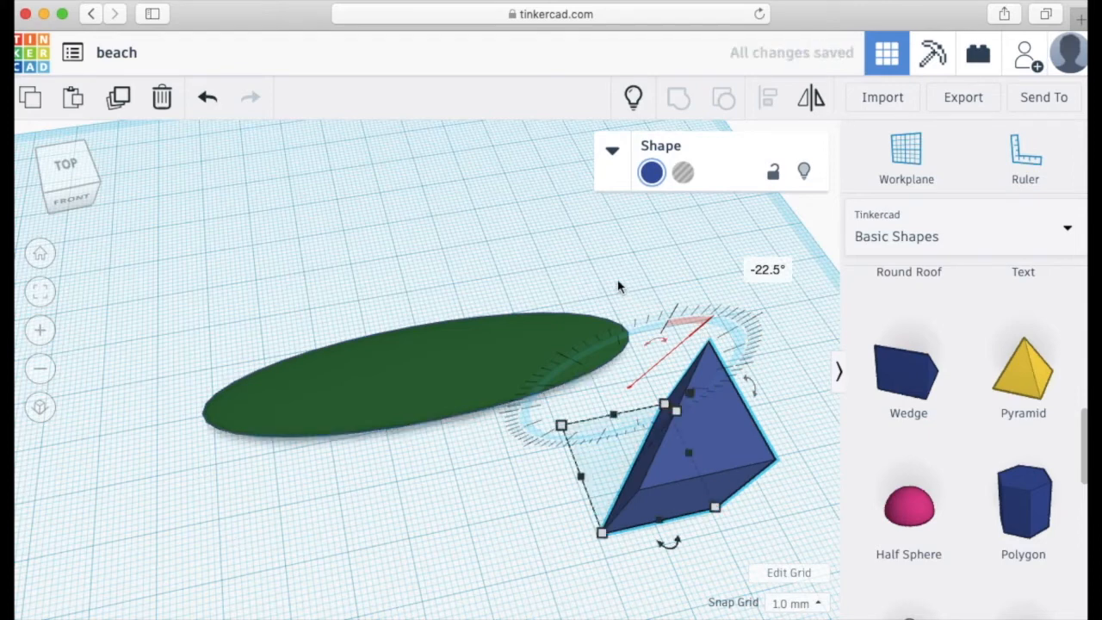
click(617, 279)
Move the upright wedge across the workplane to the front edge of the green ellipsoid
drag(717, 445, 592, 491)
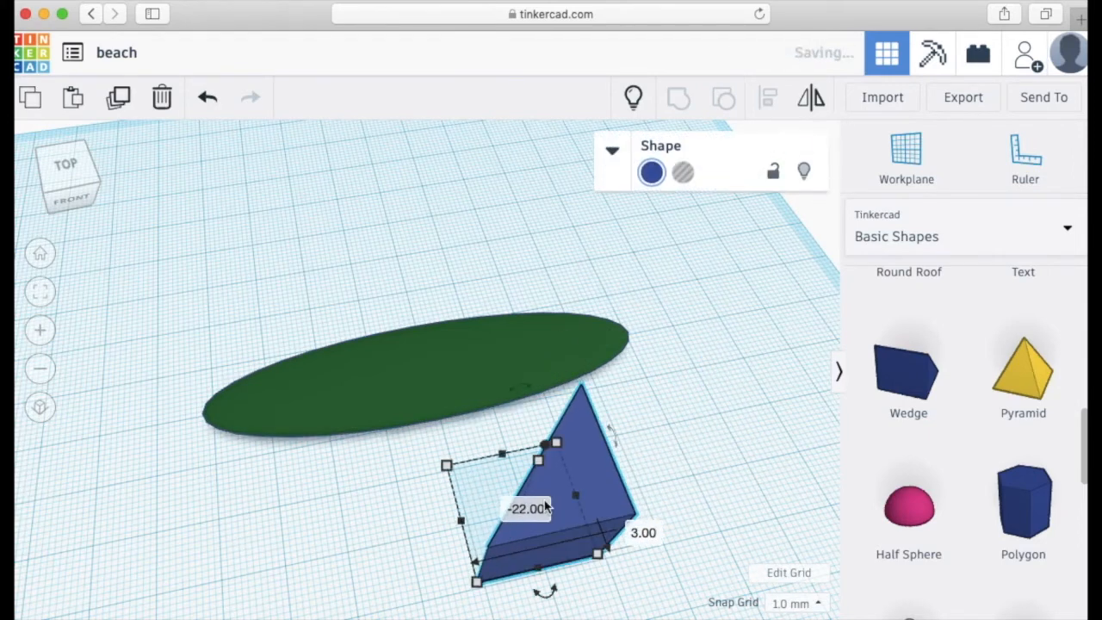
drag(609, 528, 608, 529)
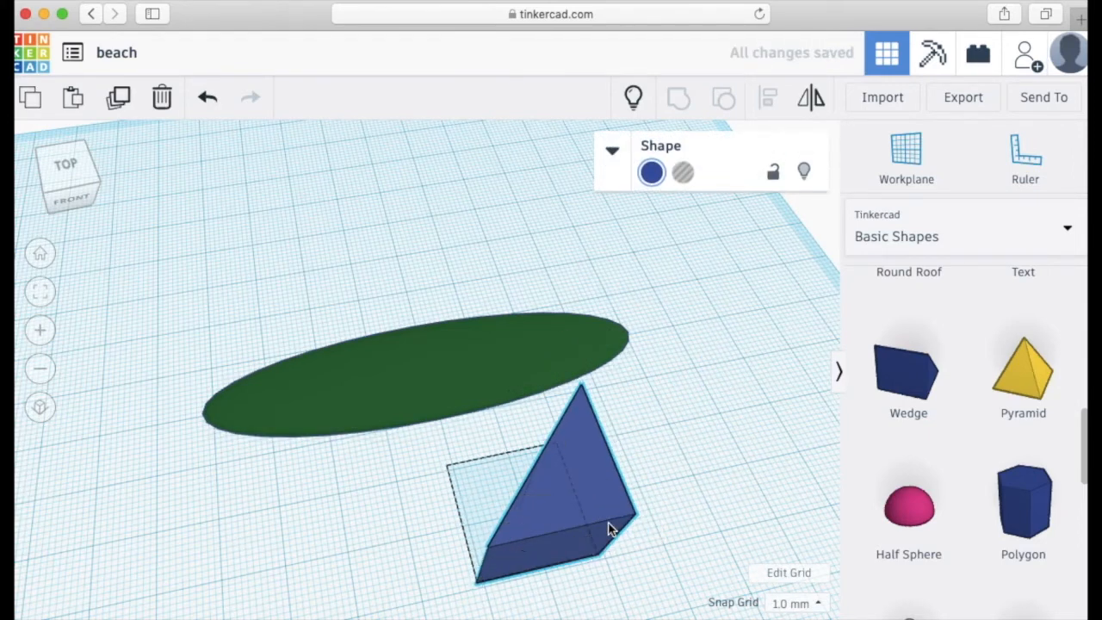
click(478, 580)
drag(557, 527, 565, 411)
Narrow the upright wedge by setting its width to 5 mm
click(491, 470)
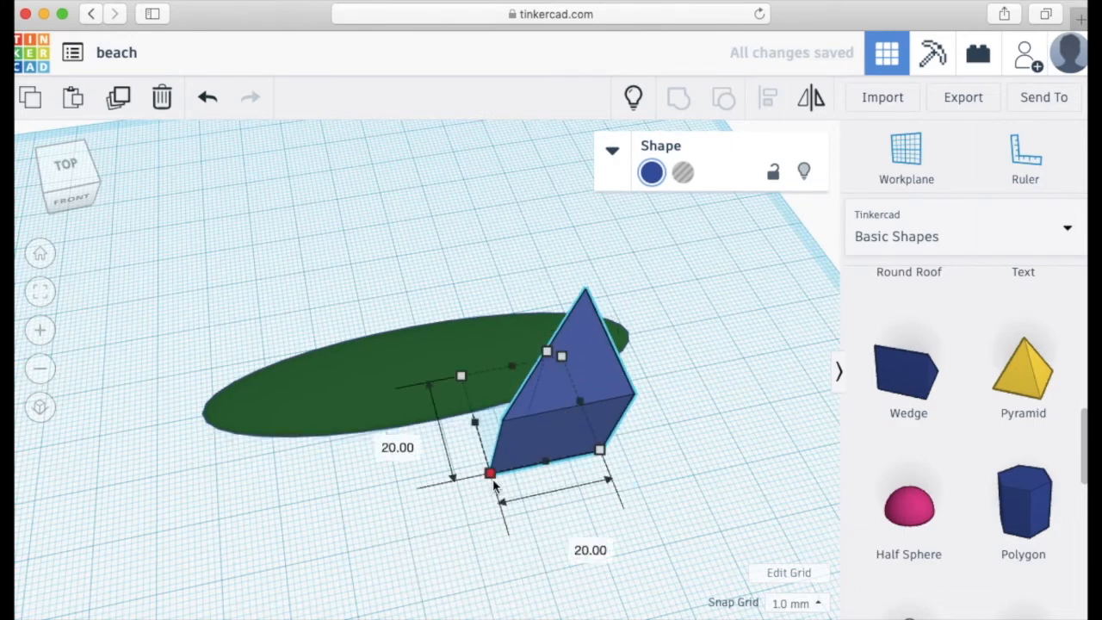
click(562, 544)
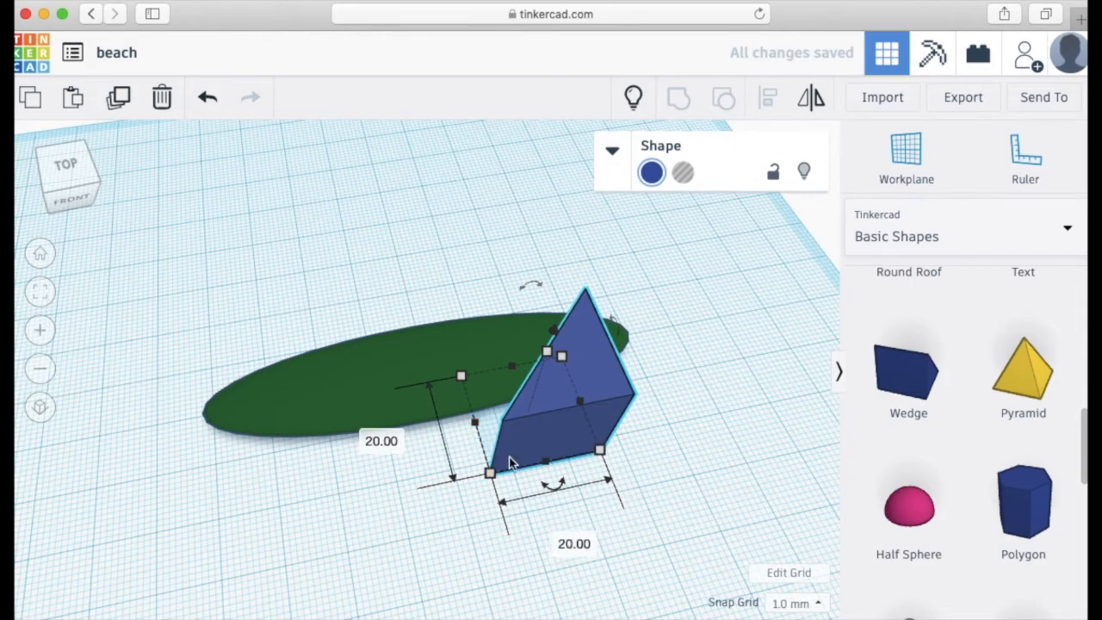
click(581, 542)
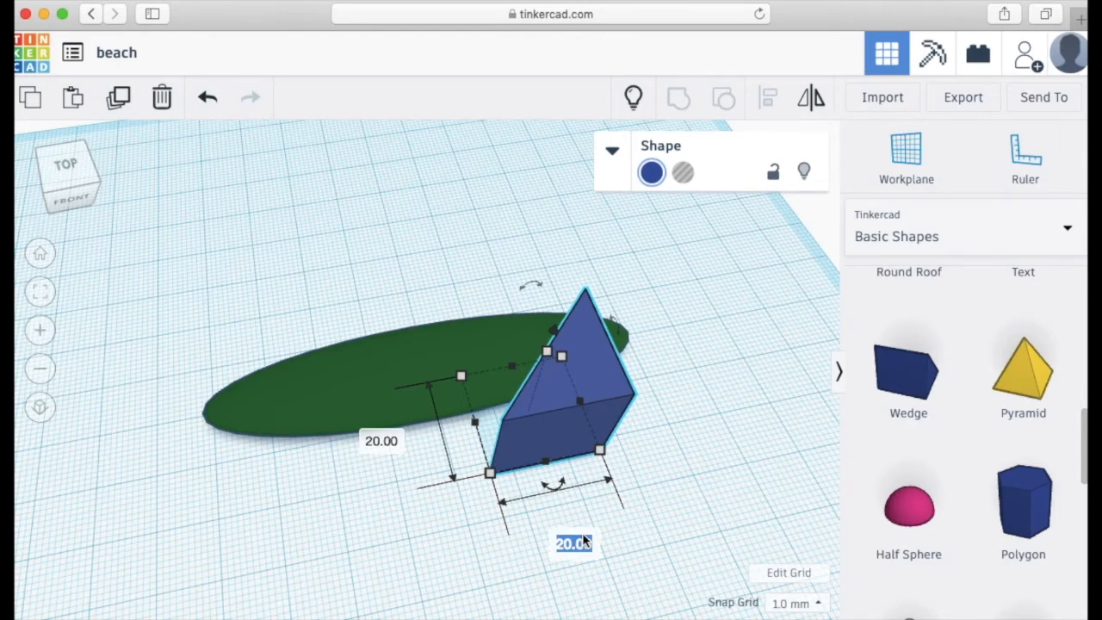
text(5)
key(Return)
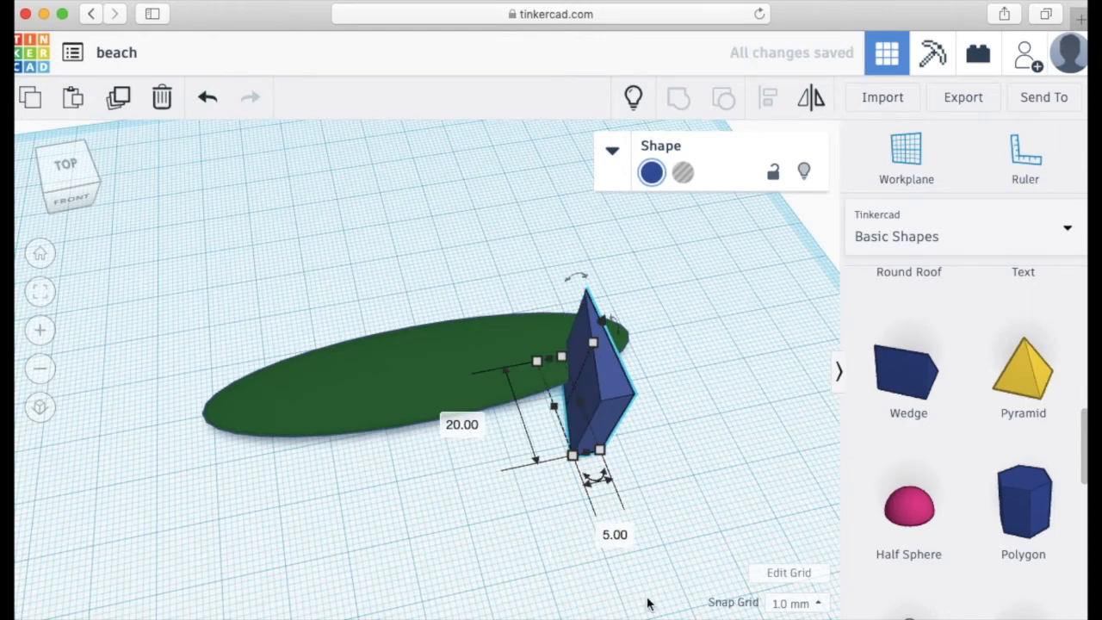
Pull the narrow wedge forward, clear of the ellipsoid, and set its depth to 11 mm
drag(605, 423, 544, 504)
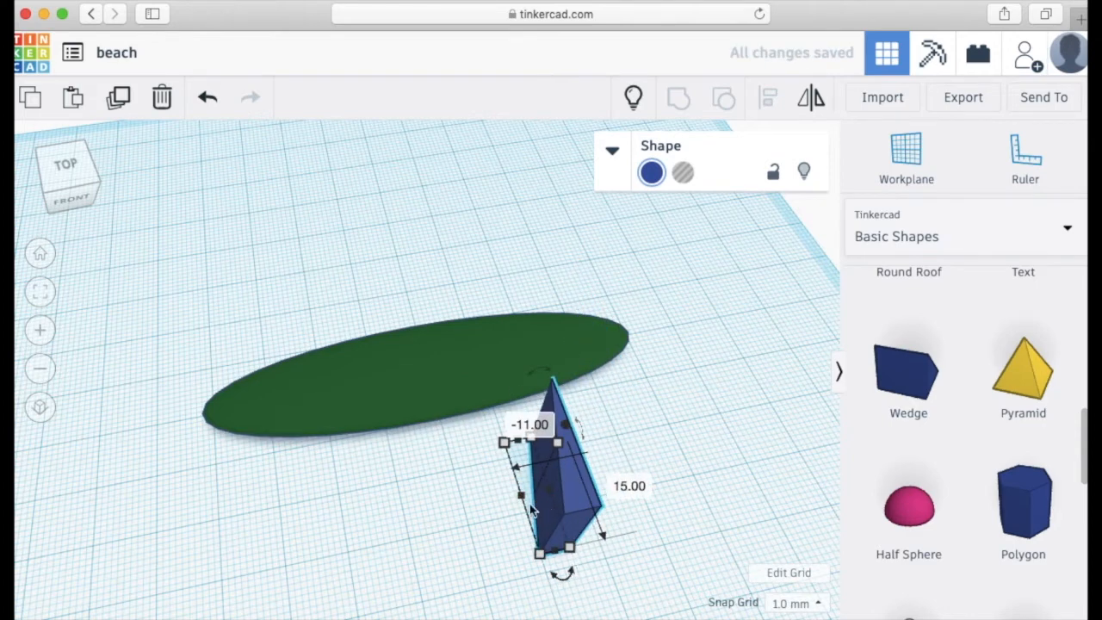
mouse_move(539, 550)
click(432, 514)
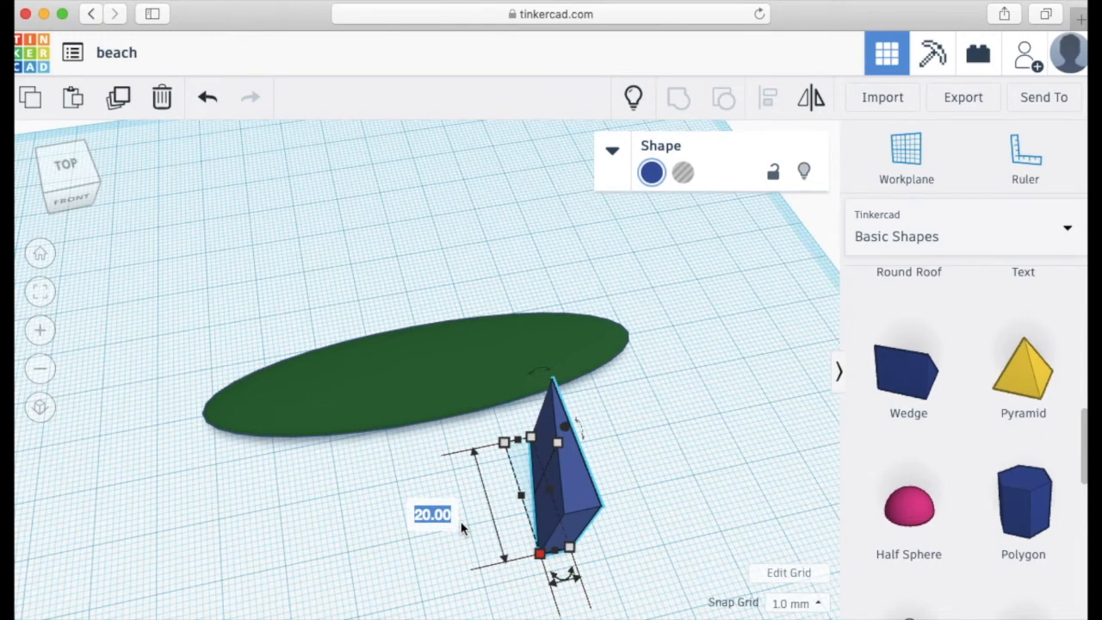
text(11)
key(Return)
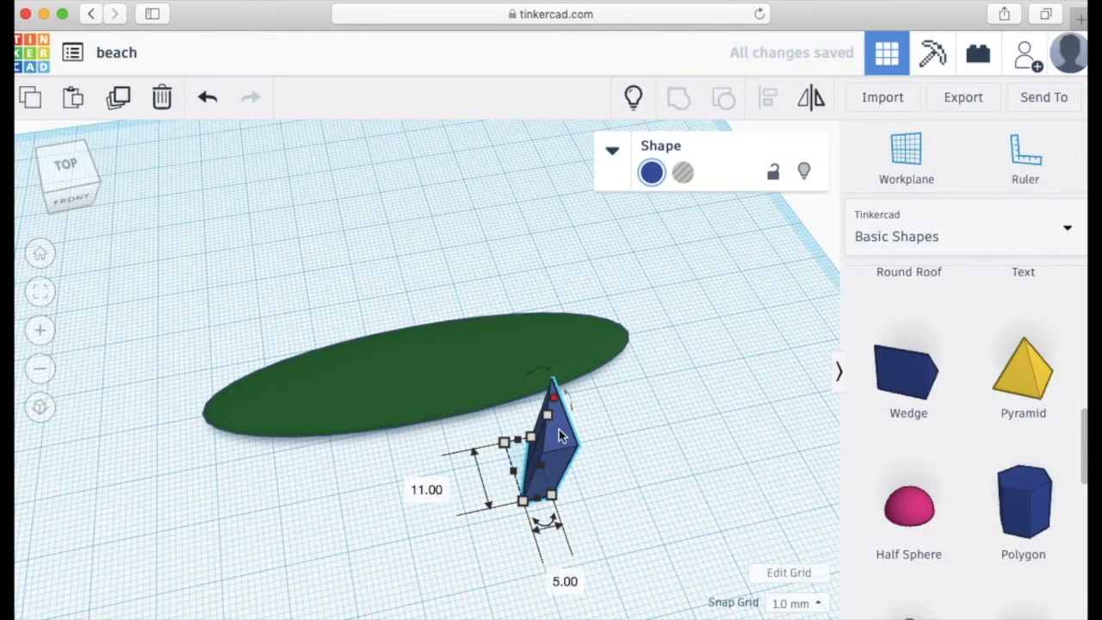
click(619, 437)
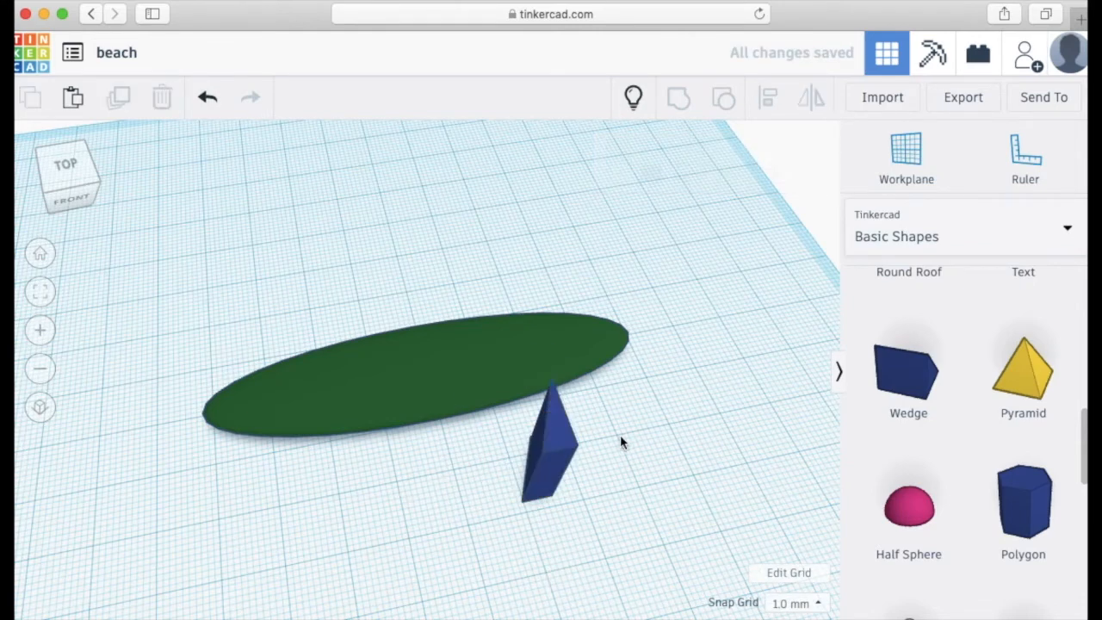
Turn the wedge into a hole and shift it left along the ellipsoid's front edge, undoing the accidental widening
drag(520, 462, 510, 454)
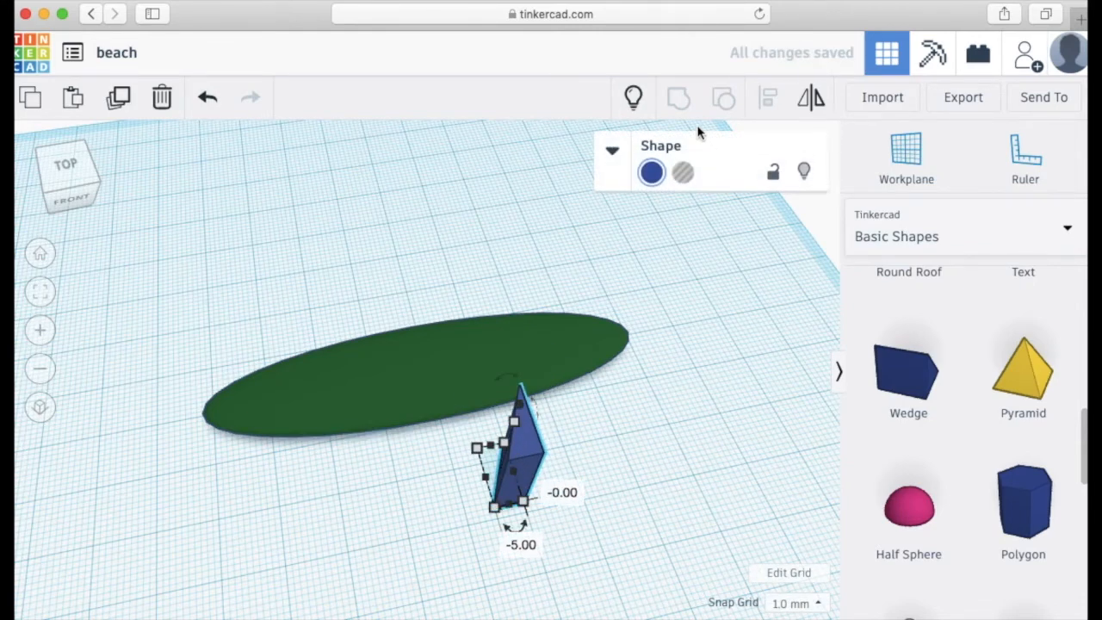
click(681, 174)
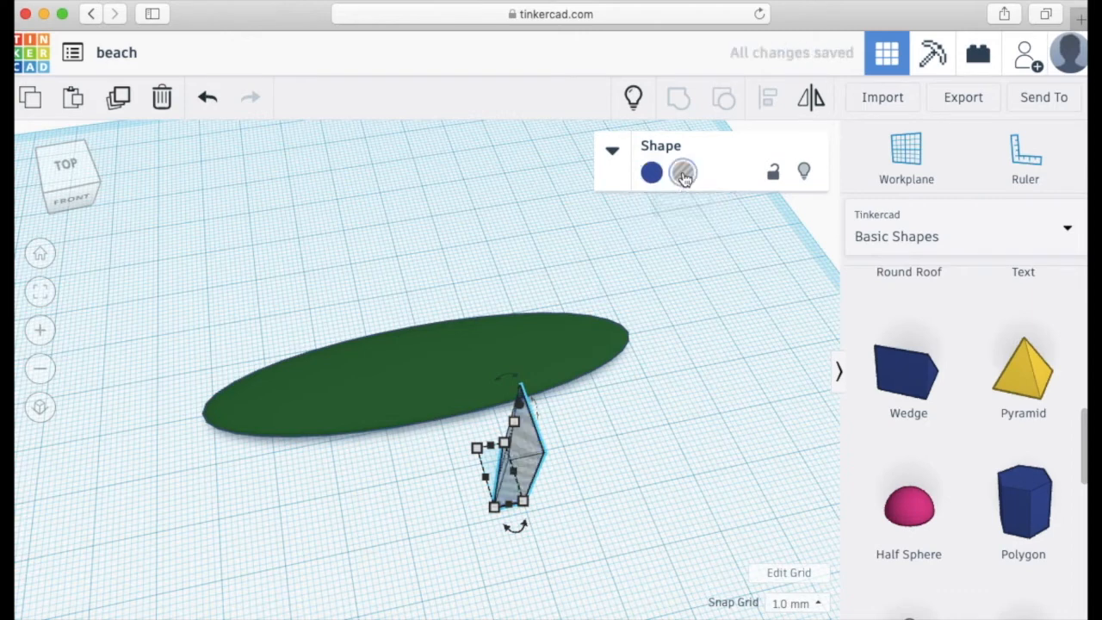
drag(529, 448, 298, 464)
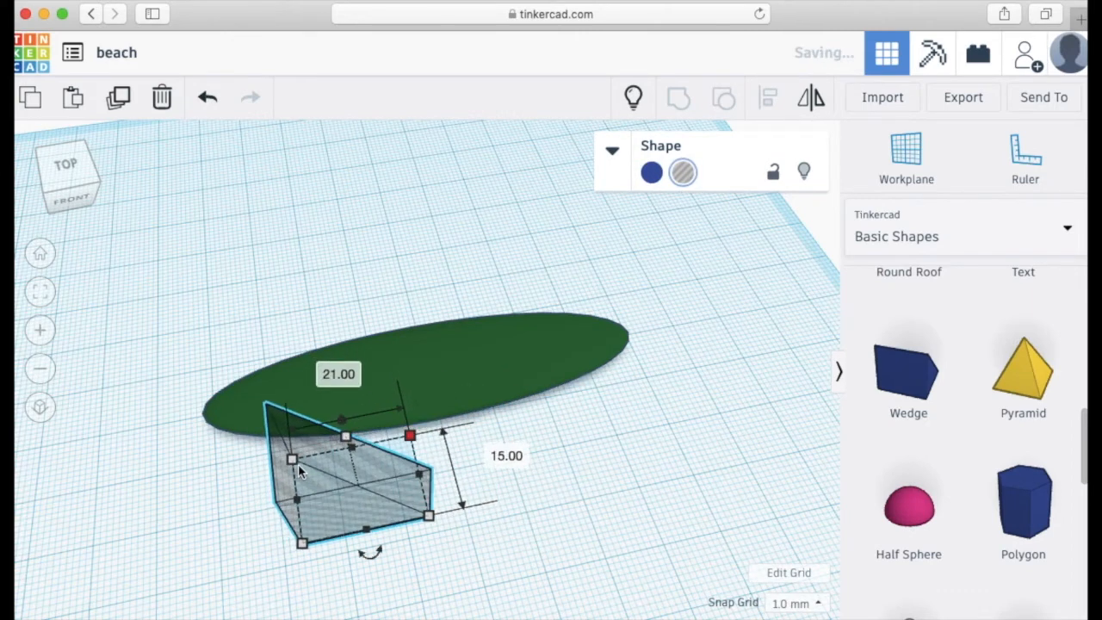
click(210, 100)
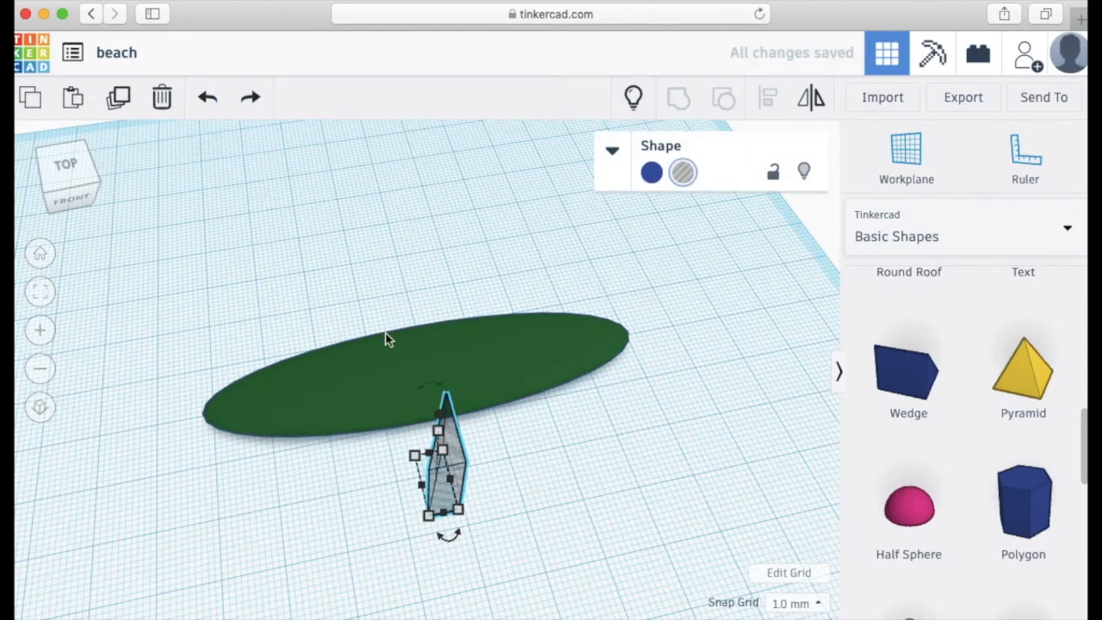
Move the wedge hole 24 mm left and 11 mm back so it overlaps the ellipsoid near its left end
click(506, 441)
click(445, 475)
drag(437, 487, 268, 465)
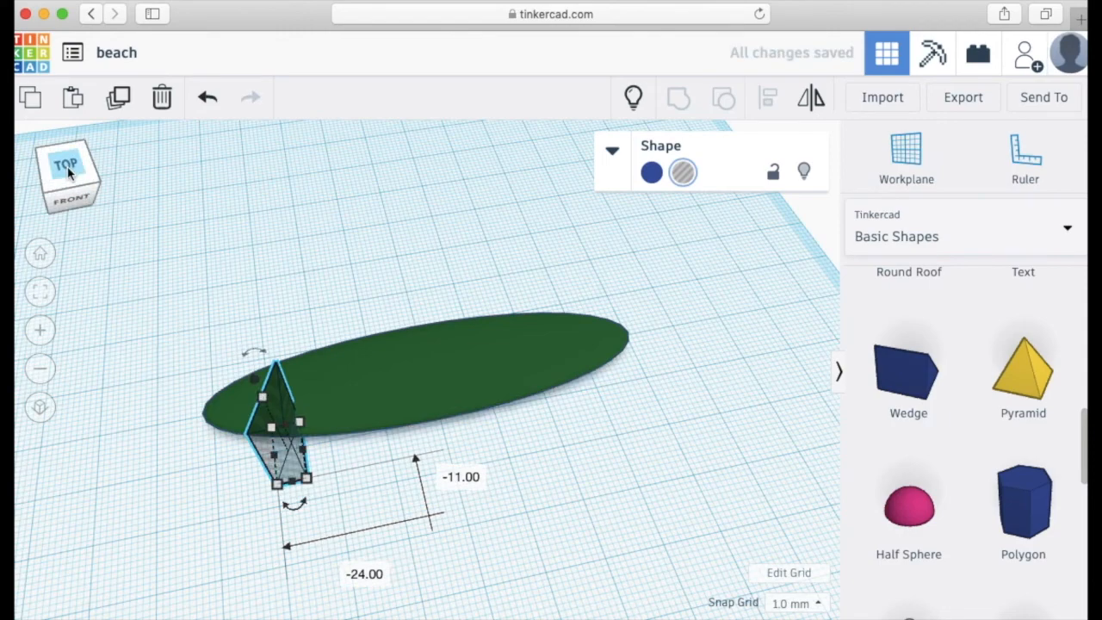
From the top view, fine-tune the wedge hole's position so its point cuts into the ellipsoid's front edge near the left end
click(69, 172)
click(377, 405)
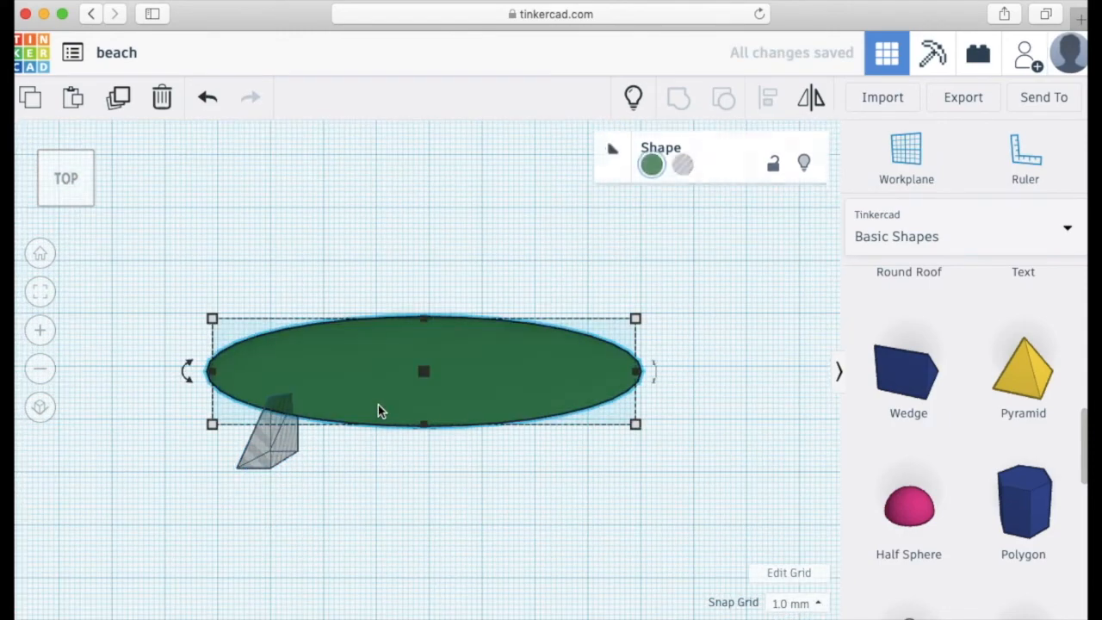
click(262, 434)
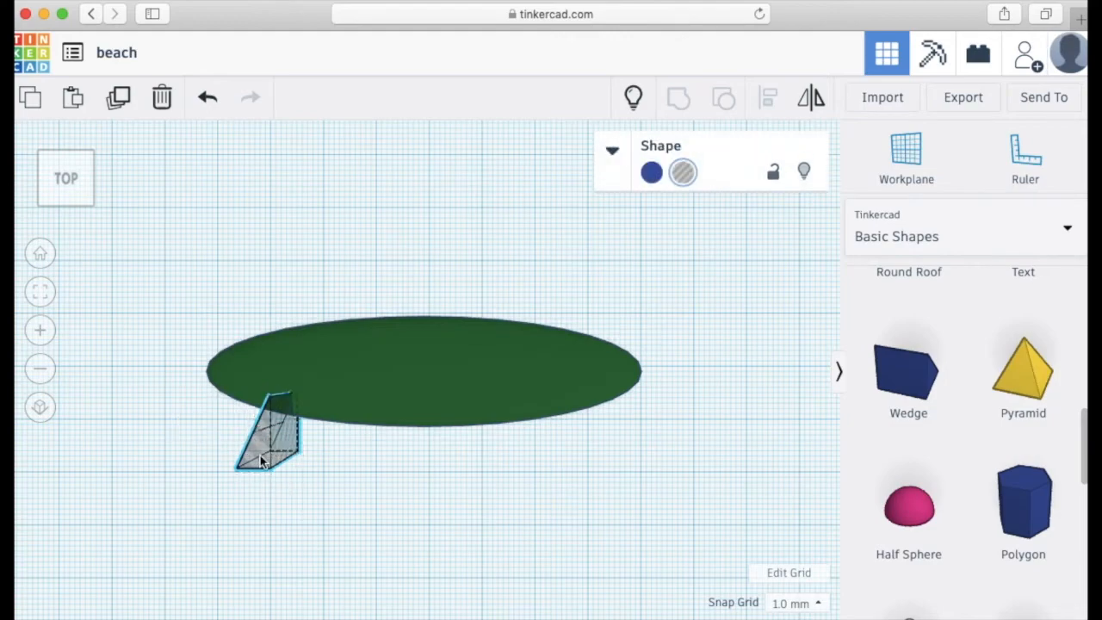
key(f)
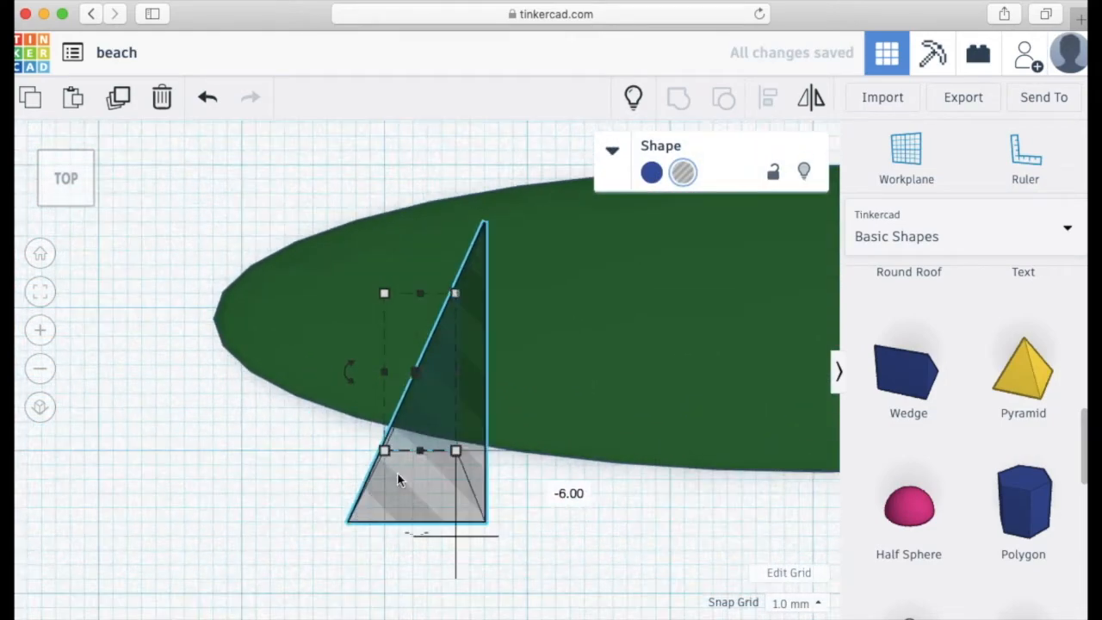
drag(417, 482, 347, 528)
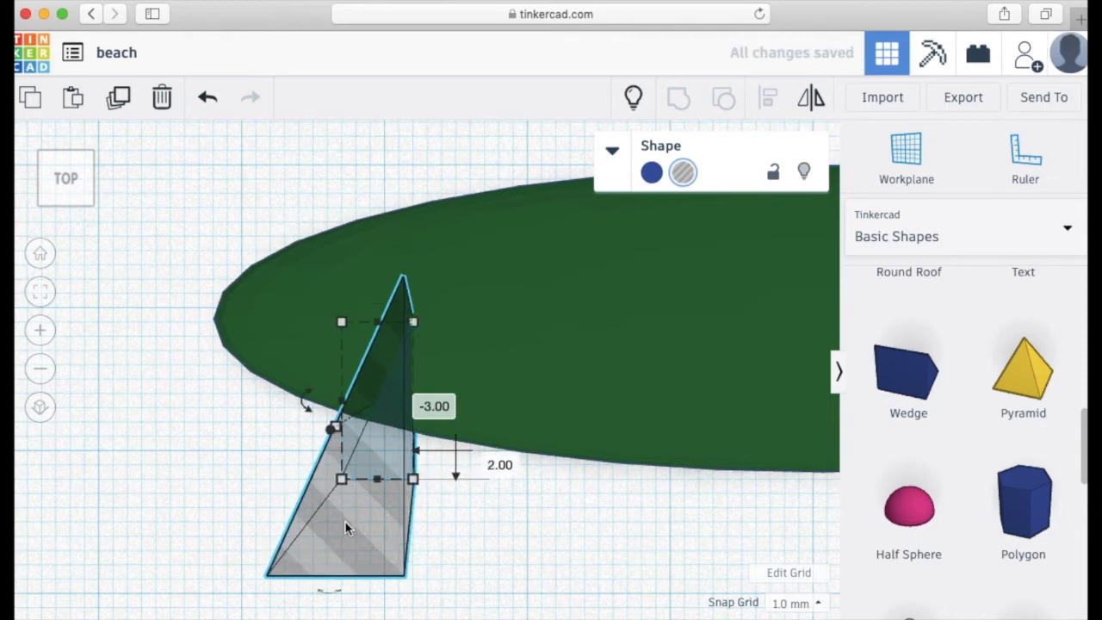
Duplicate the wedge hole, place the copy to its right along the ellipsoid's front edge, and rotate the copy by -8°
click(118, 97)
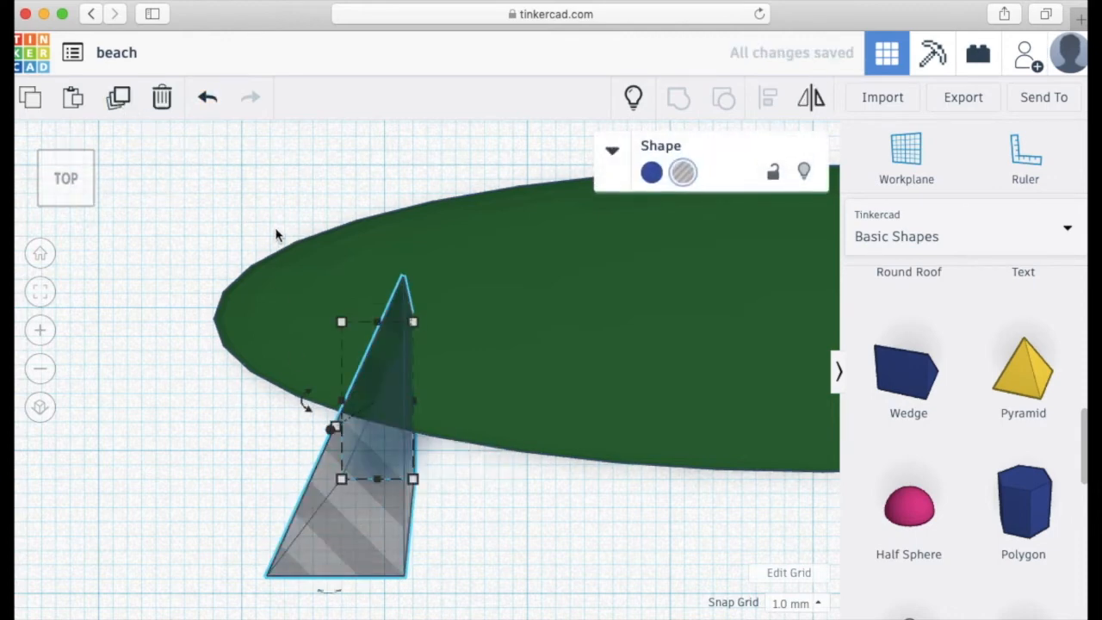
drag(349, 428, 635, 456)
drag(428, 415, 357, 397)
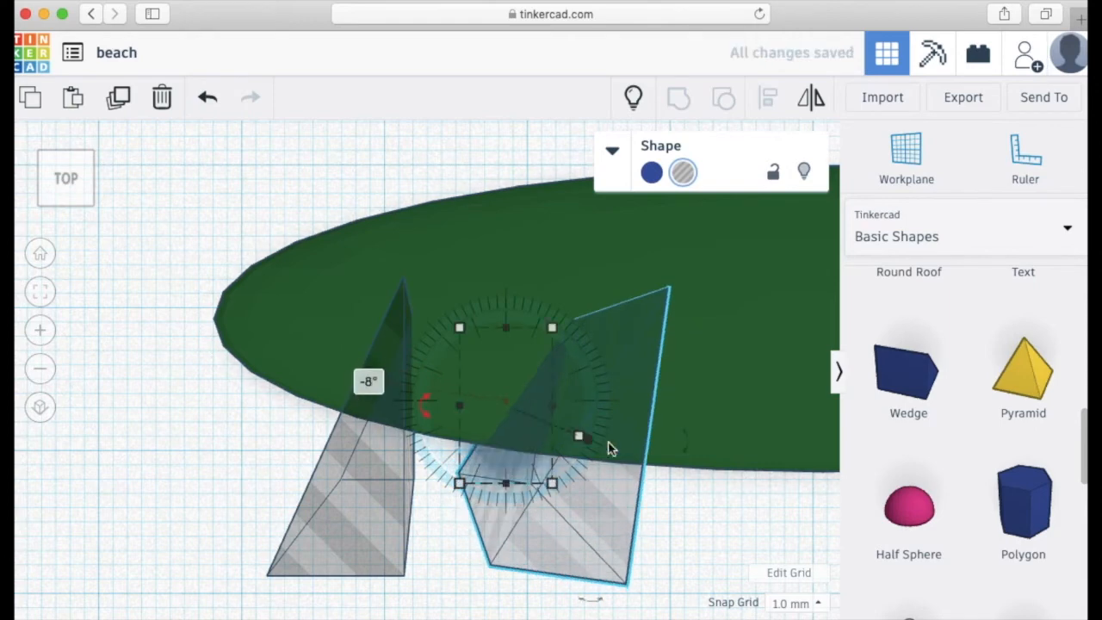
Duplicate the wedge hole farther right along the ellipsoid's front edge and rotate the copy counterclockwise so its point faces straight back
click(120, 100)
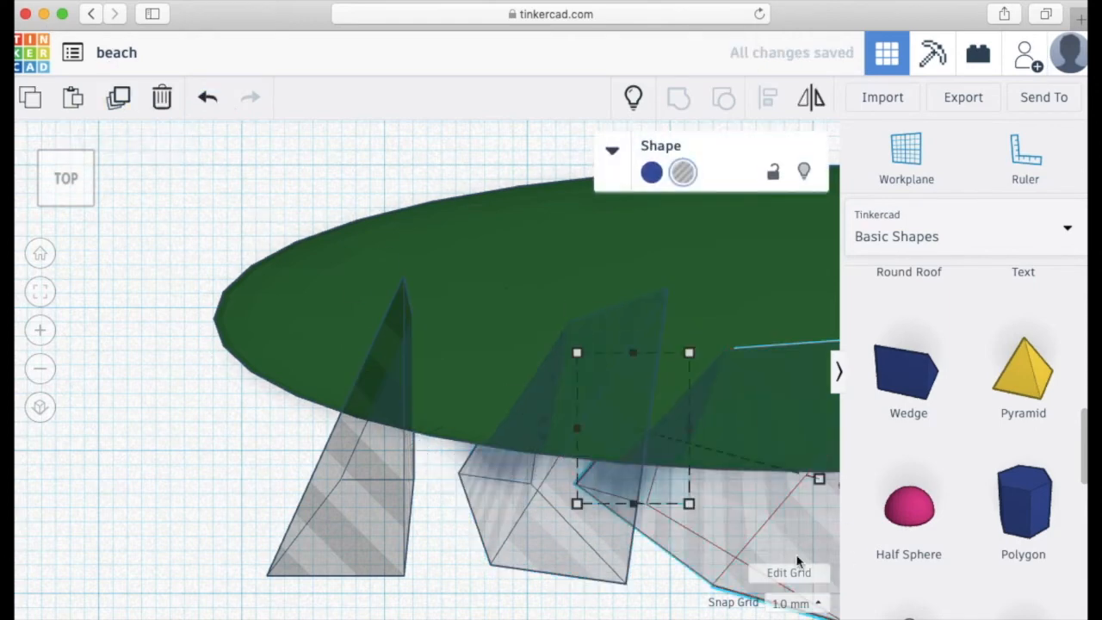
middle_drag(639, 618, 430, 606)
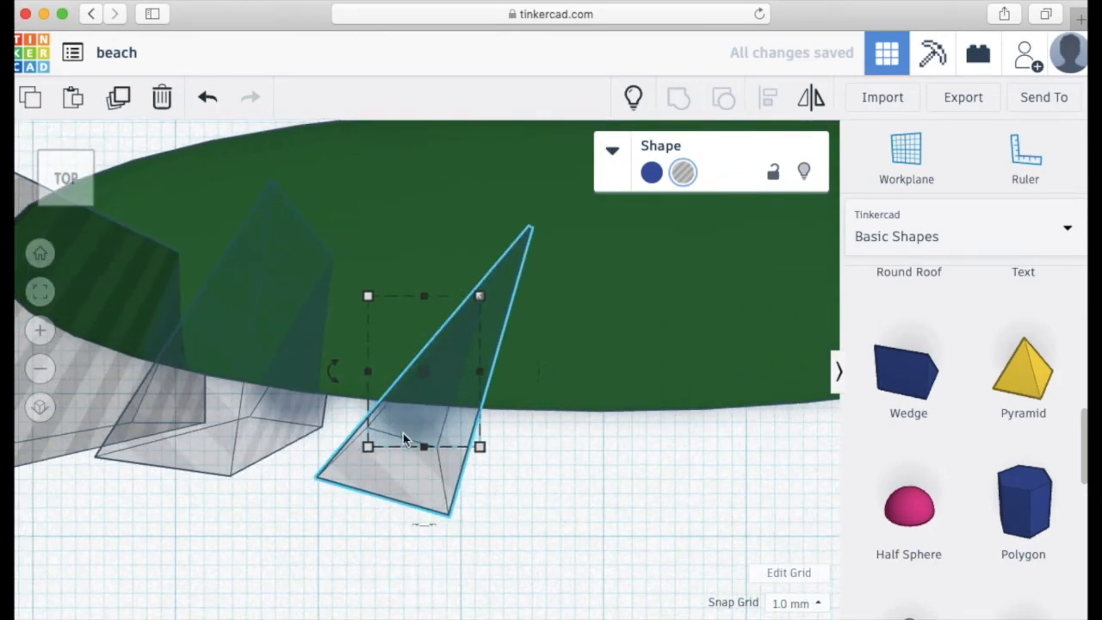
drag(333, 370, 320, 430)
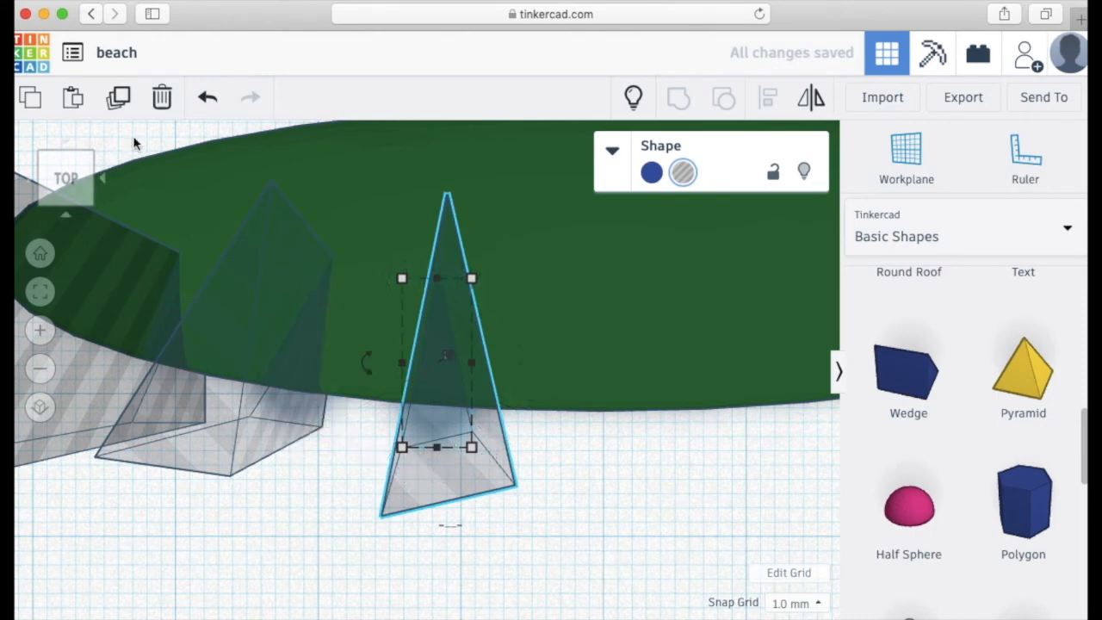
Add a fourth wedge hole by duplicating the last one, rotate it by -30°, and move it forward onto the ellipsoid's front edge
click(117, 99)
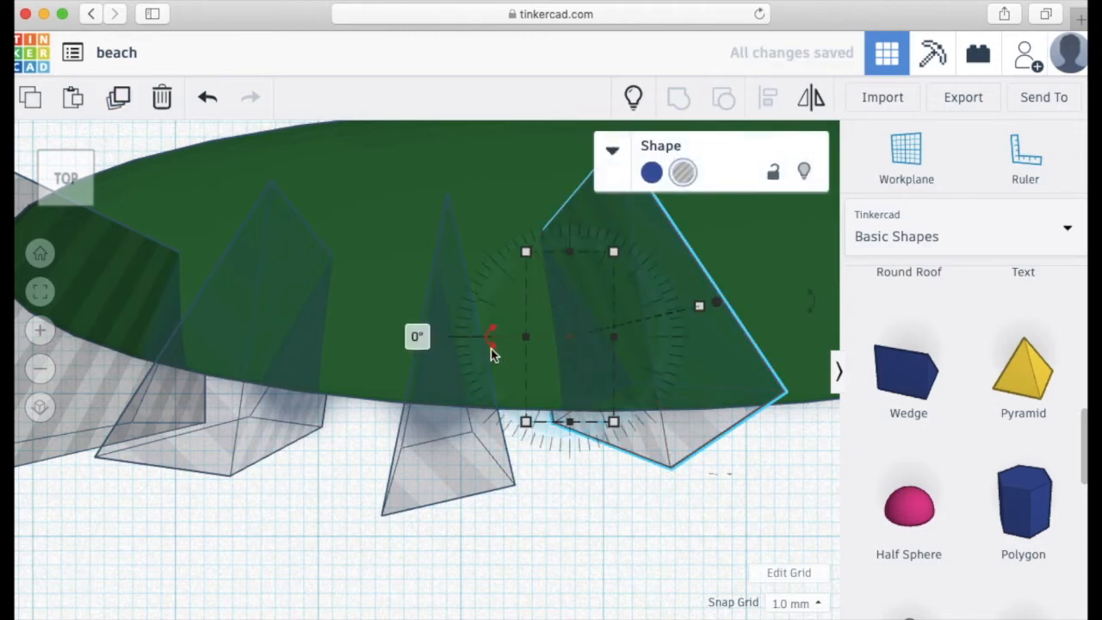
drag(489, 338, 478, 286)
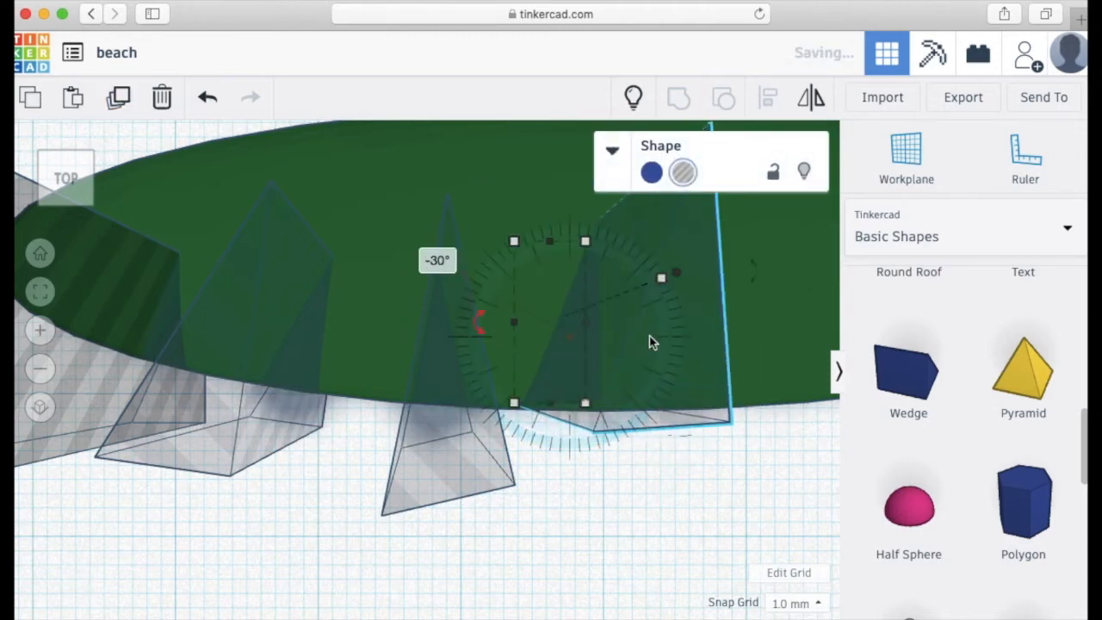
drag(663, 386, 664, 456)
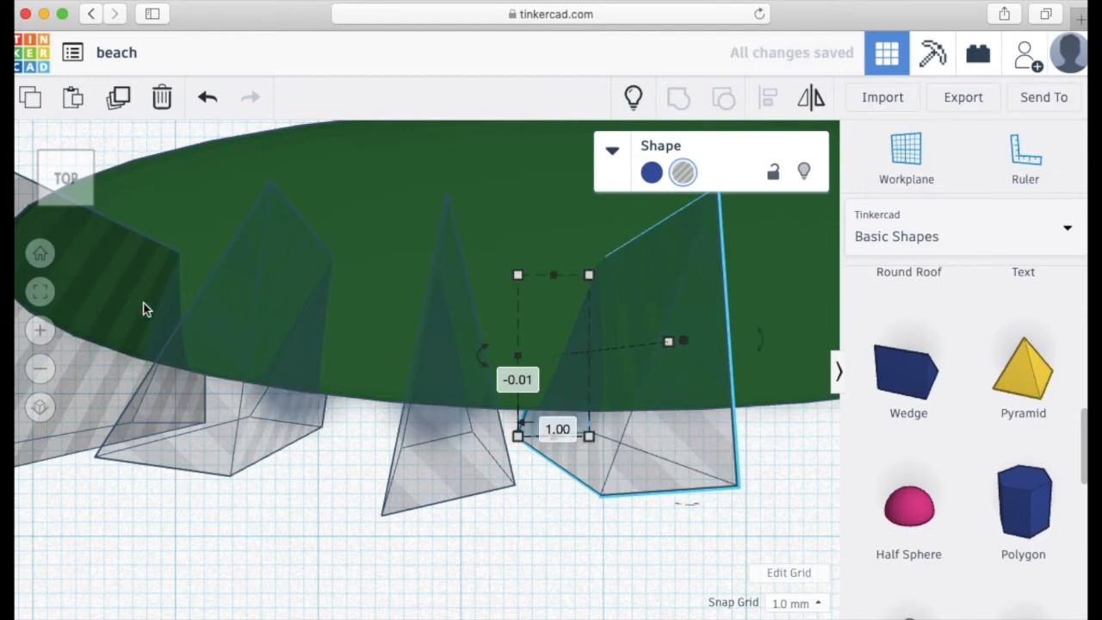
key(f)
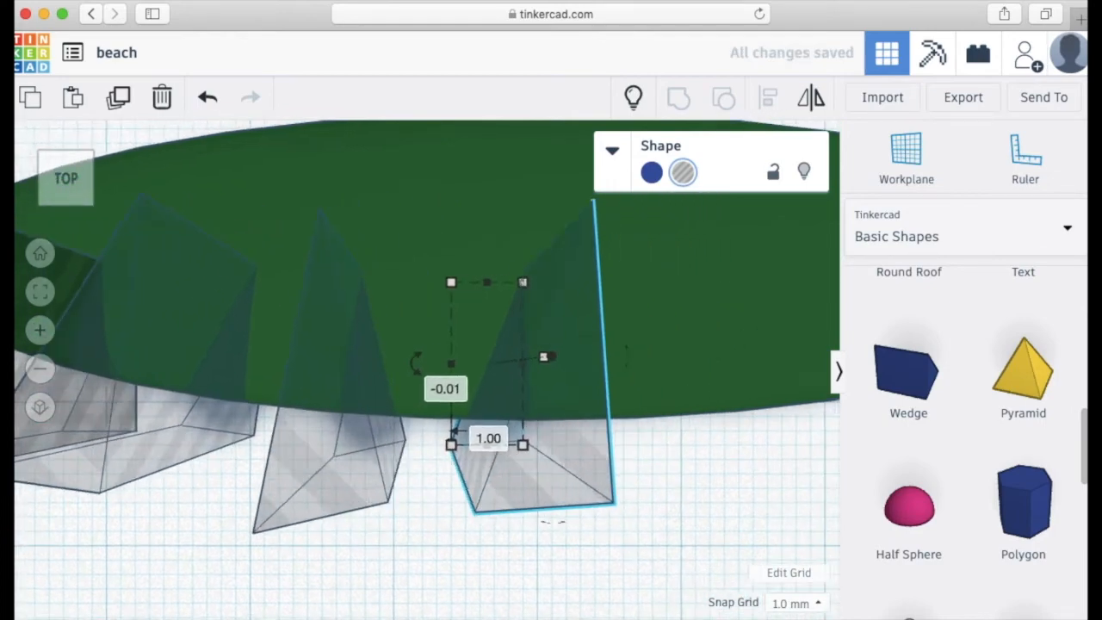
Duplicate the wedge hole twice more along the front edge, move the last copy farther into the ellipsoid and rotate it by 18°
click(123, 97)
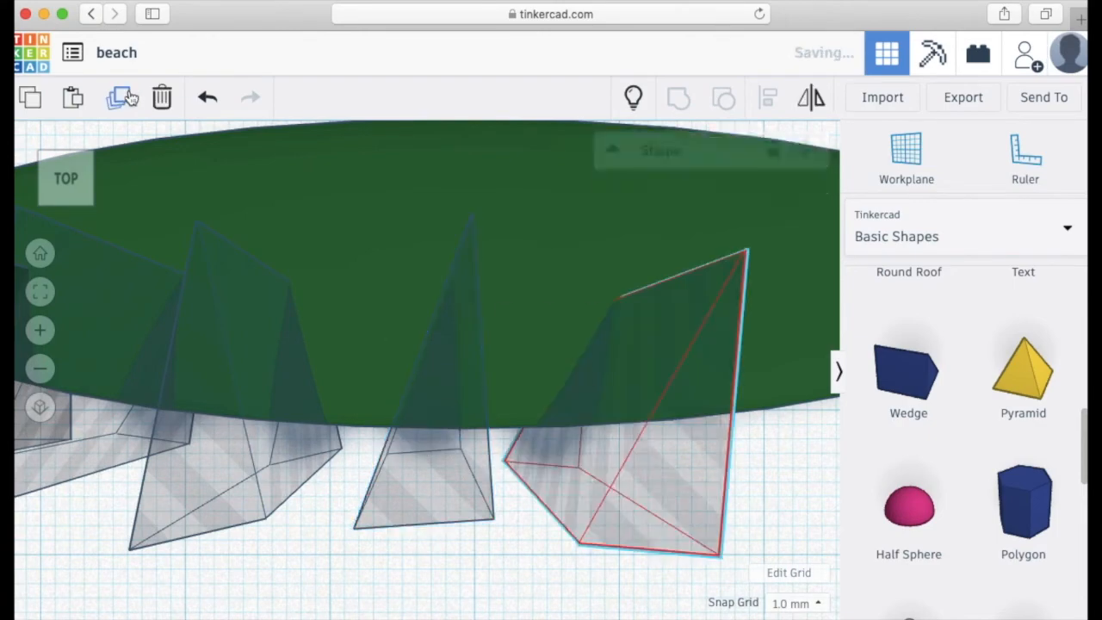
click(125, 94)
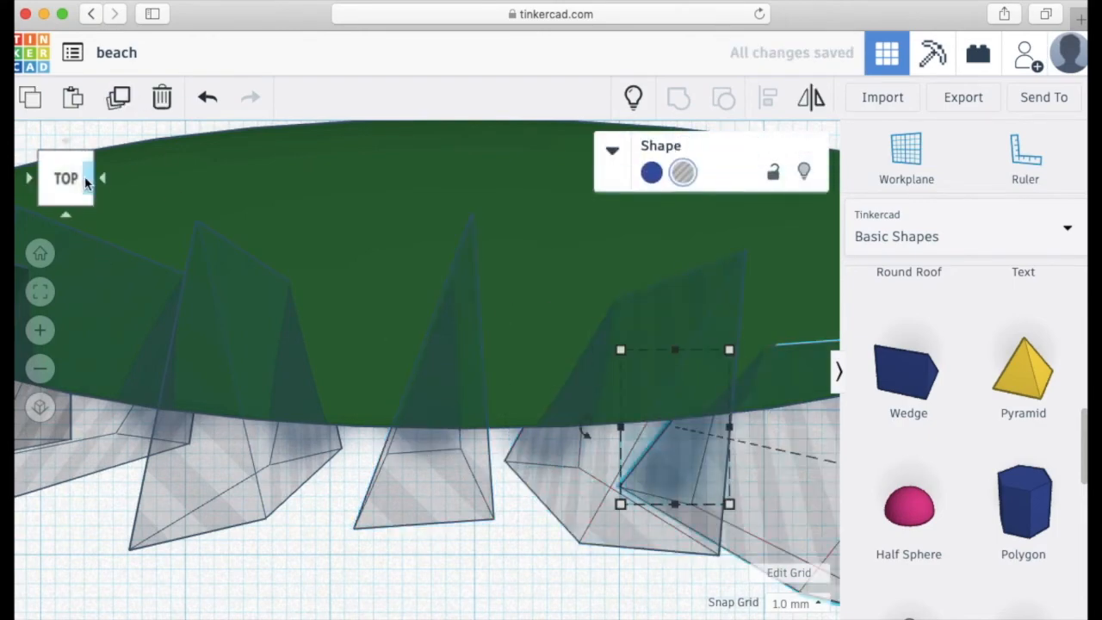
right_drag(687, 424, 170, 287)
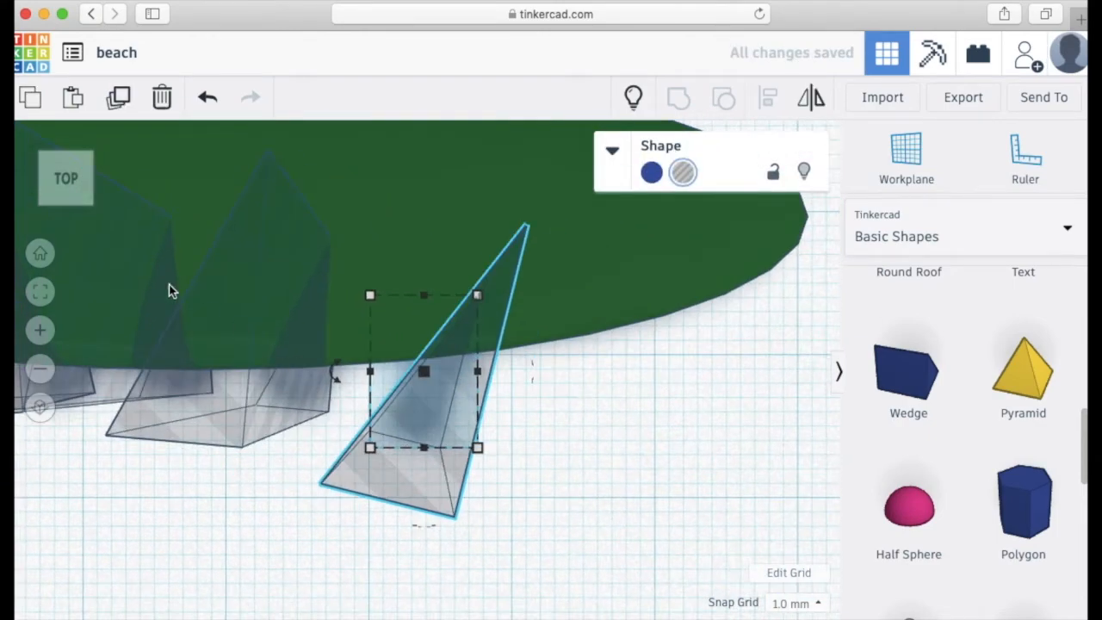
click(266, 318)
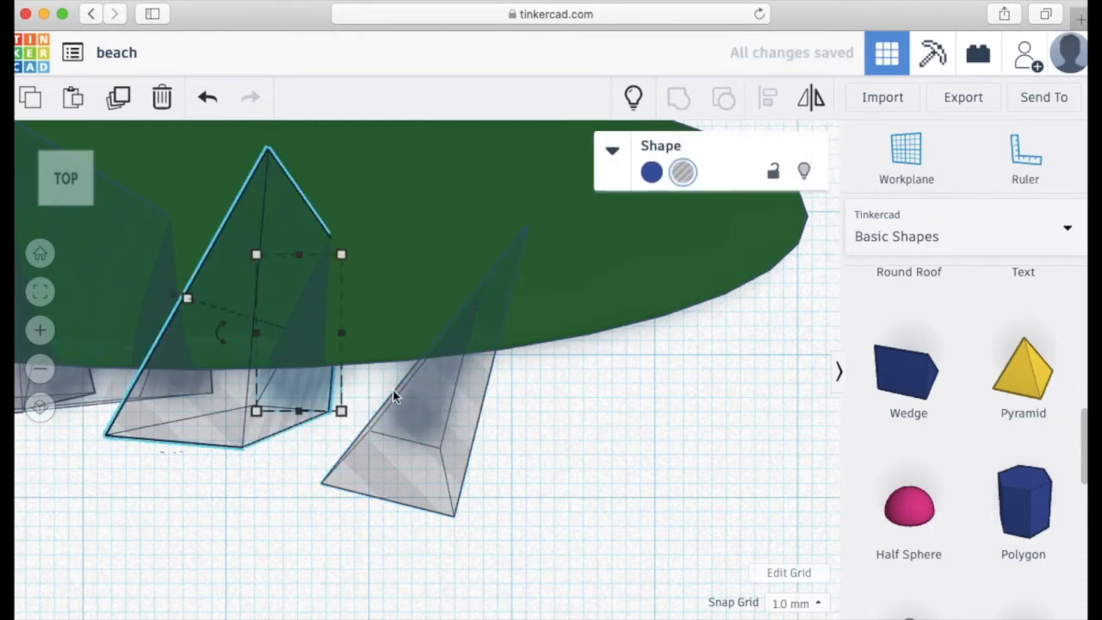
click(448, 456)
drag(434, 476, 428, 441)
drag(327, 361, 308, 390)
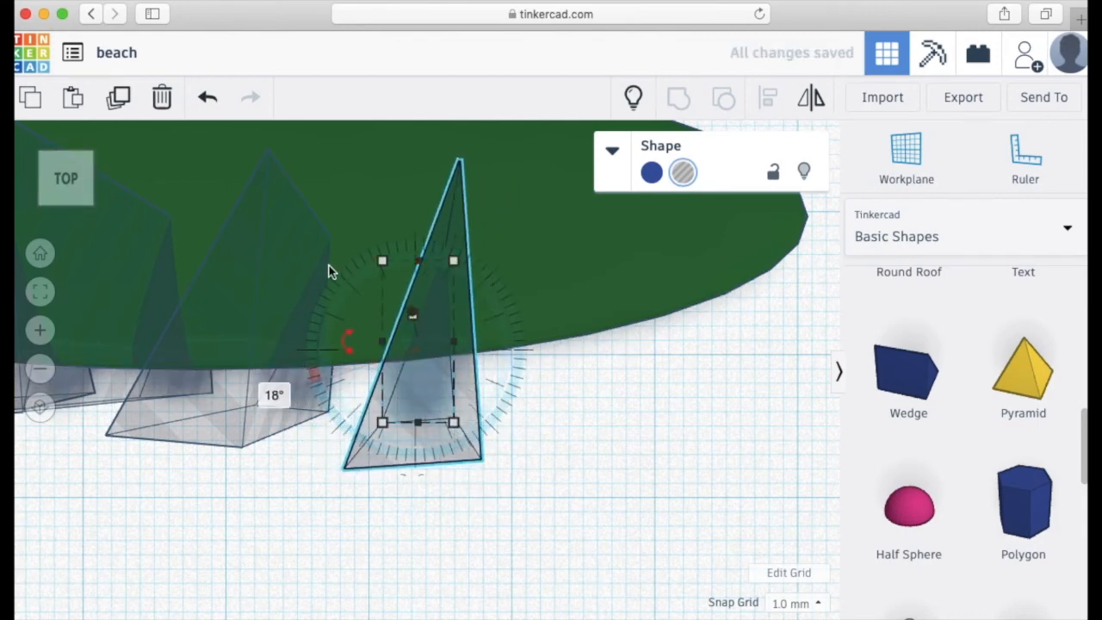
Duplicate the rotated wedge hole and position this seventh copy across the front edge near the ellipsoid's right end
click(120, 97)
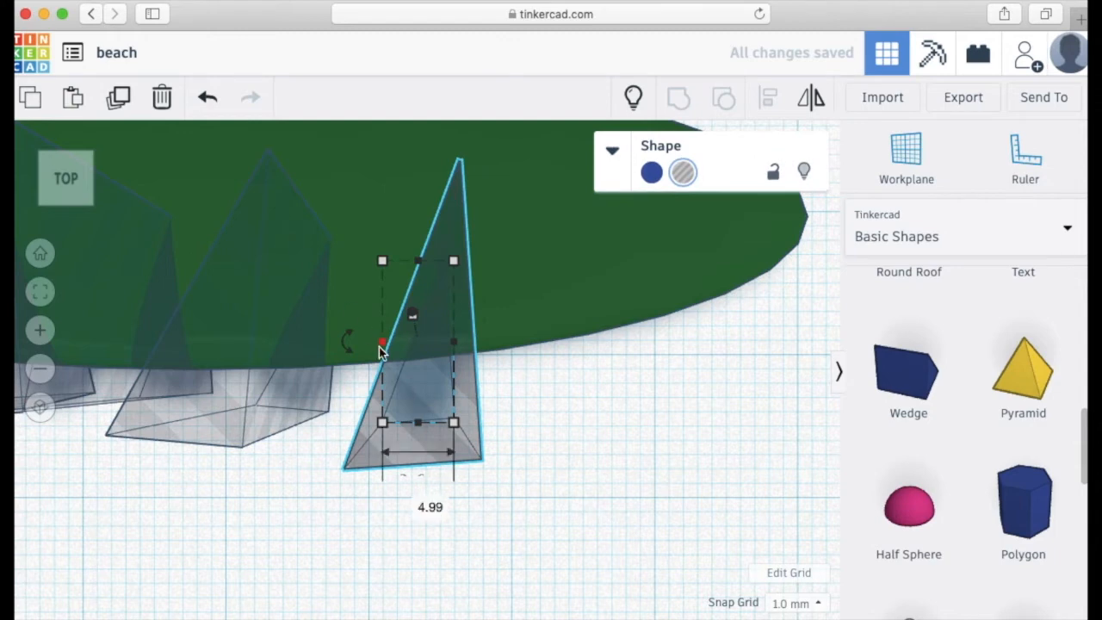
drag(418, 372, 666, 360)
drag(628, 411, 630, 377)
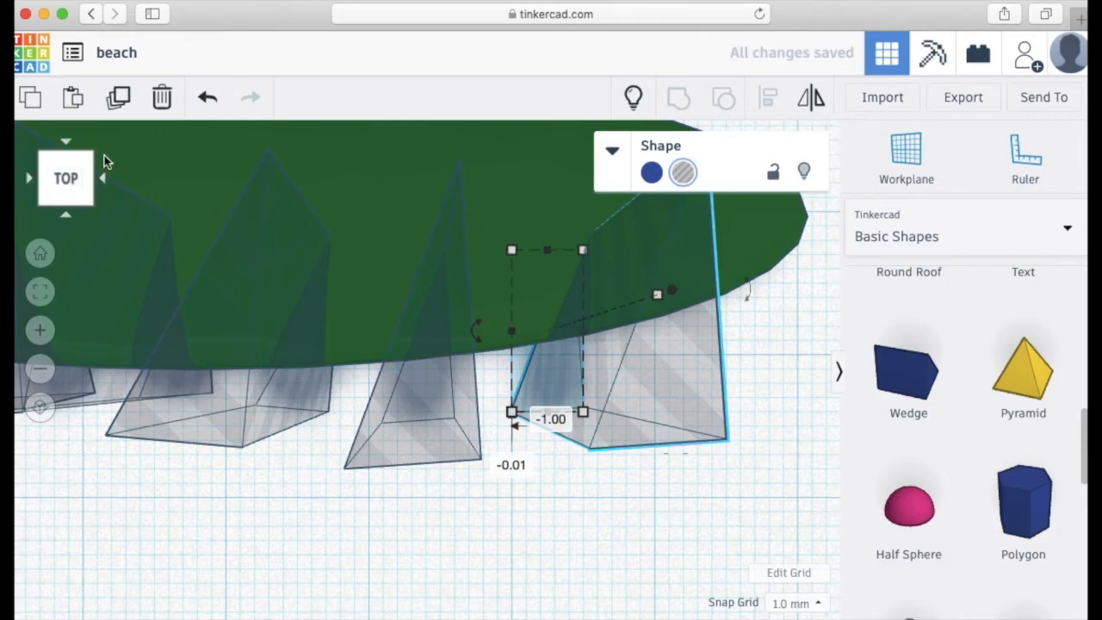
Select all seven wedge holes along the ellipsoid's front edge, leaving the ellipsoid itself out
click(408, 210)
key(f)
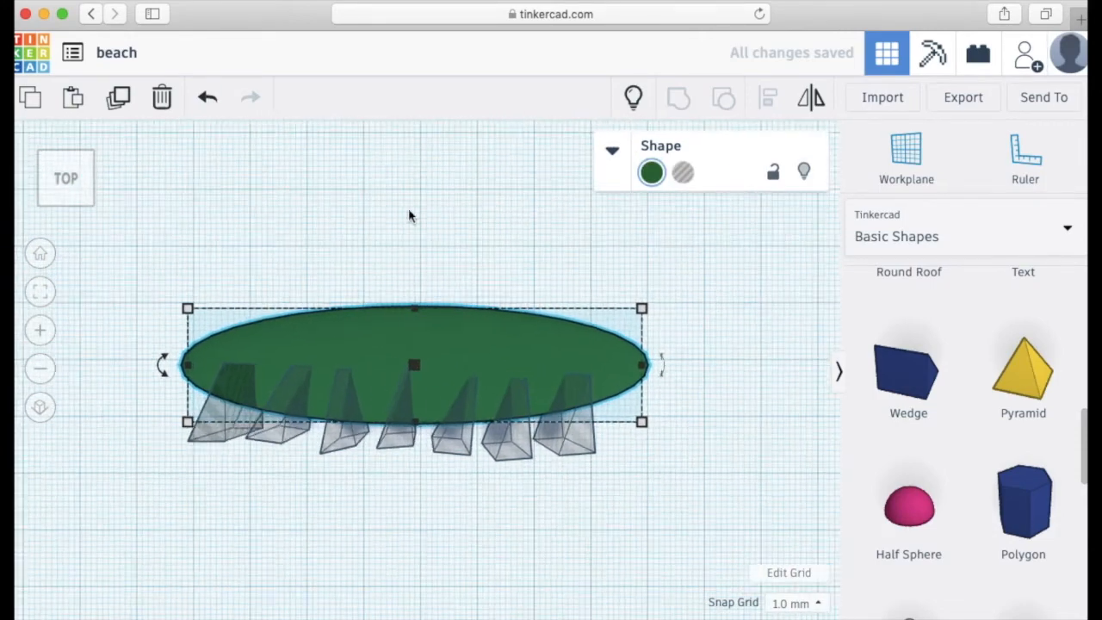
click(492, 203)
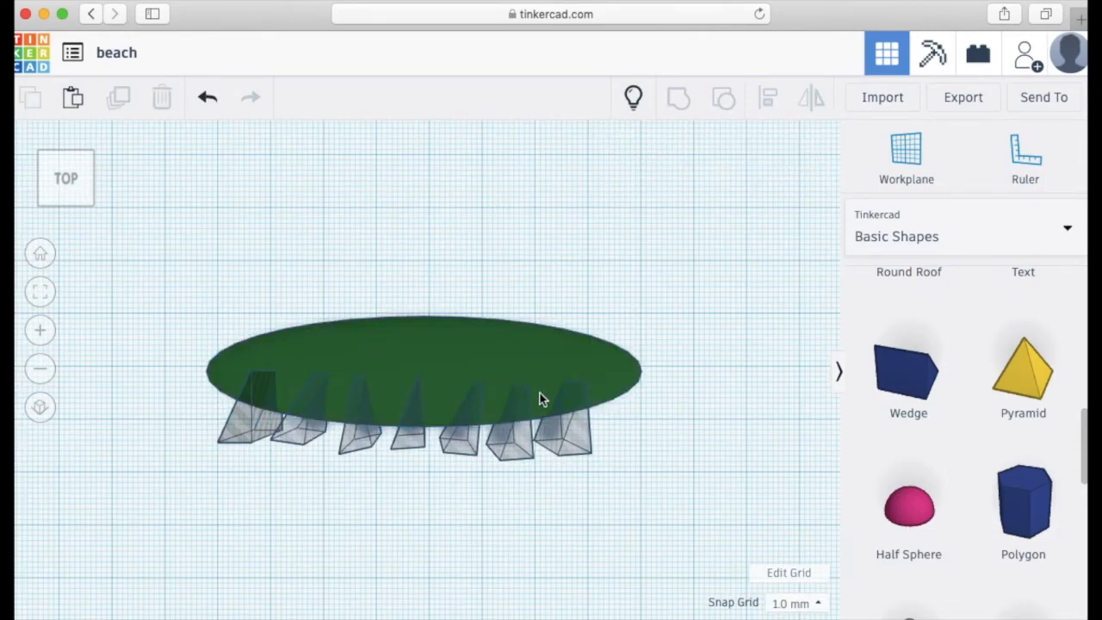
drag(172, 426, 624, 460)
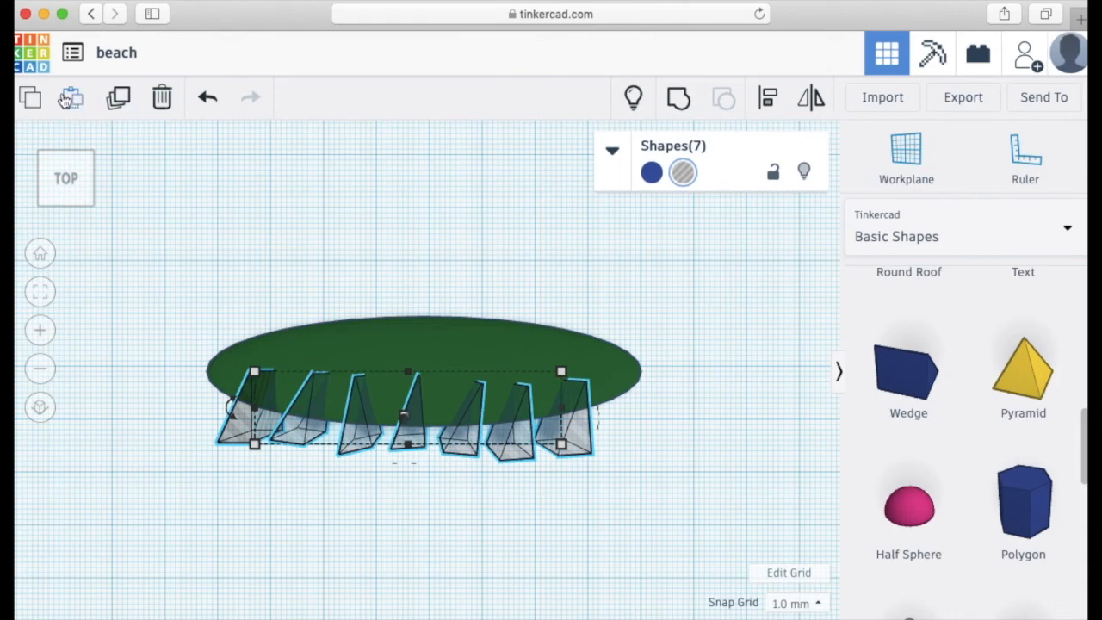
click(813, 102)
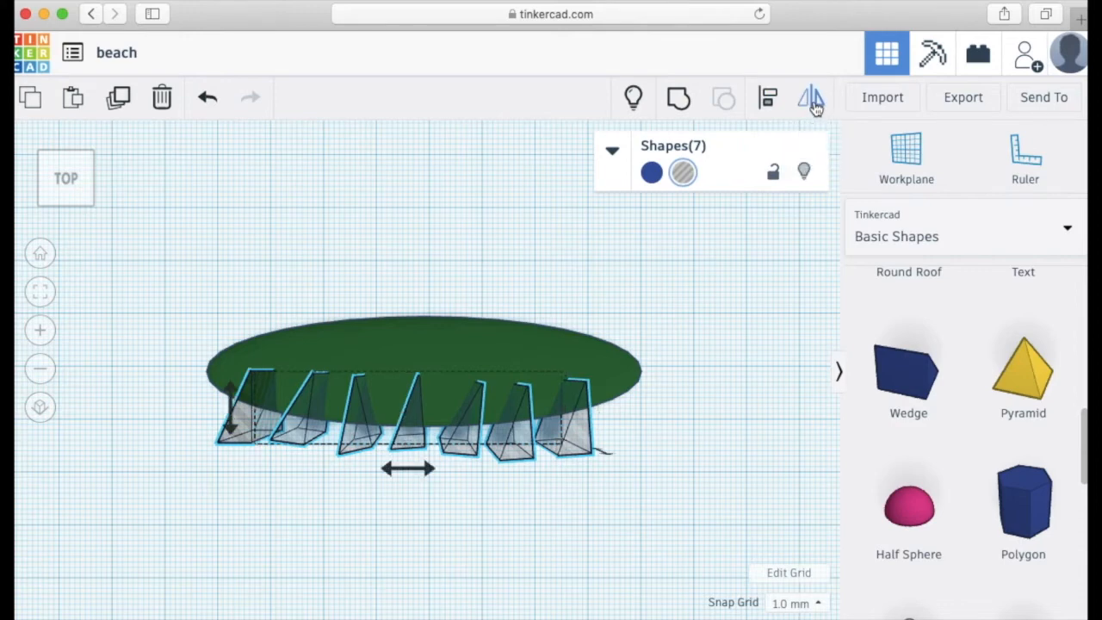
click(231, 415)
click(207, 98)
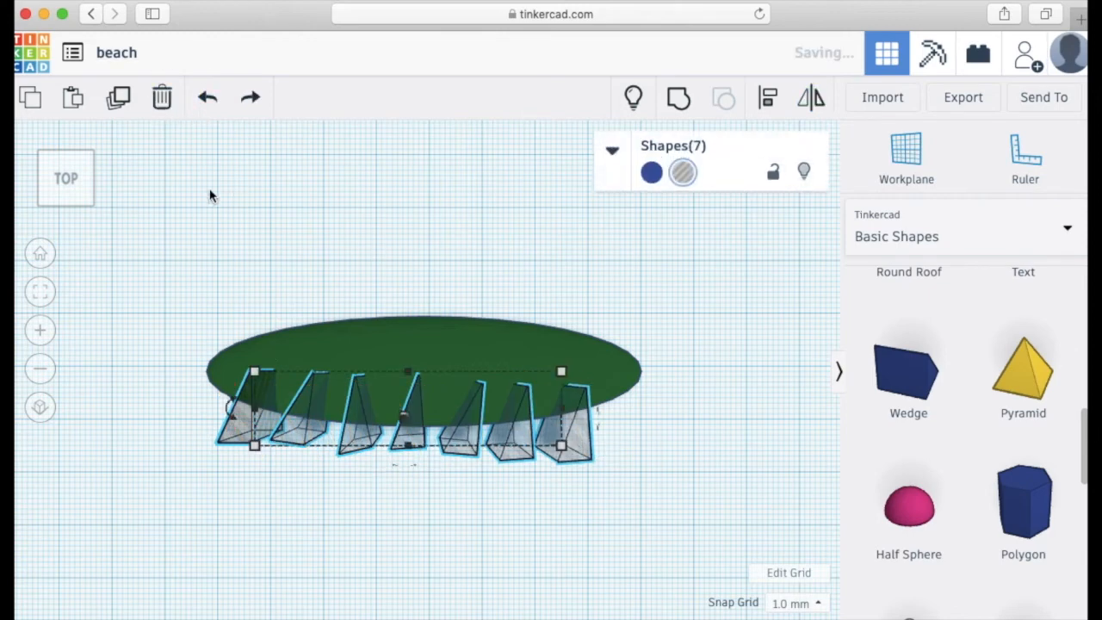
Duplicate the seven selected wedge holes, mirror the copies front to back, and move them onto the ellipsoid's back edge
click(121, 99)
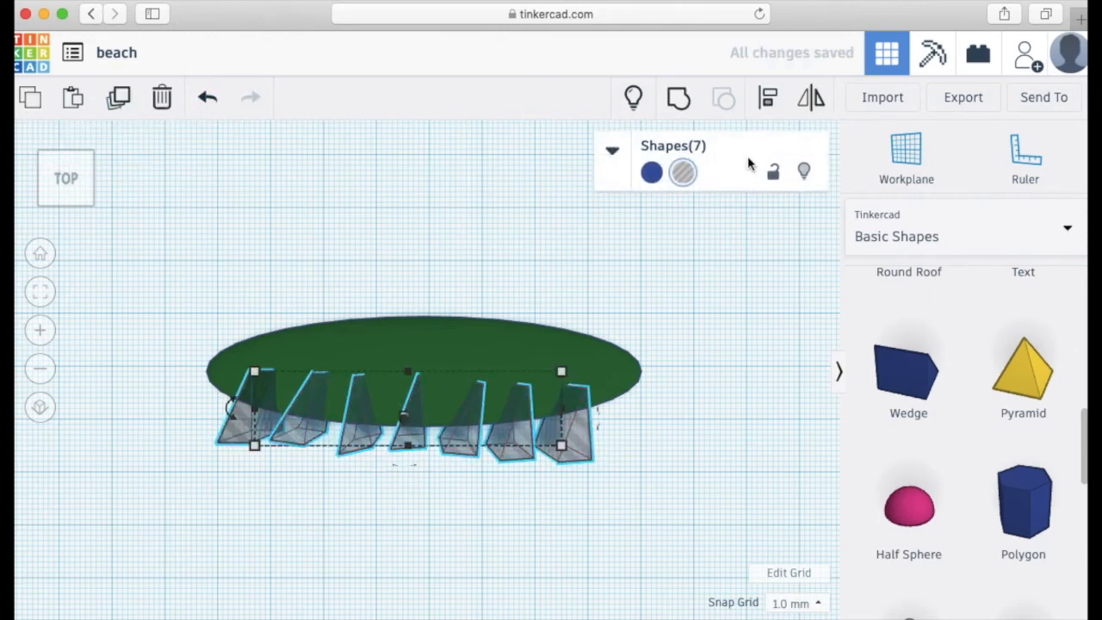
click(810, 97)
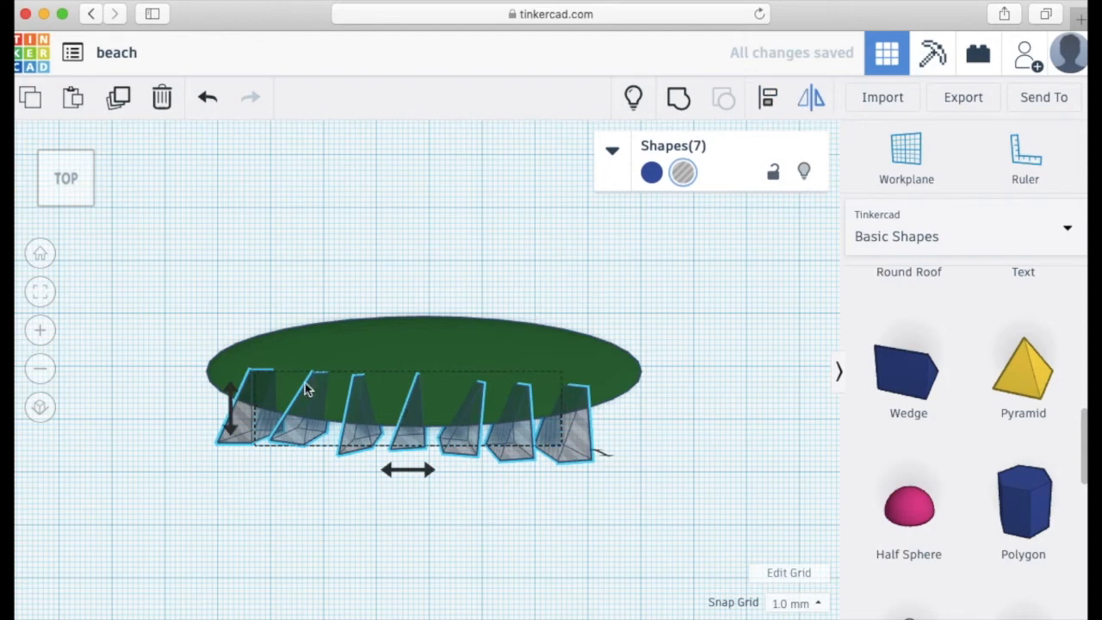
click(229, 405)
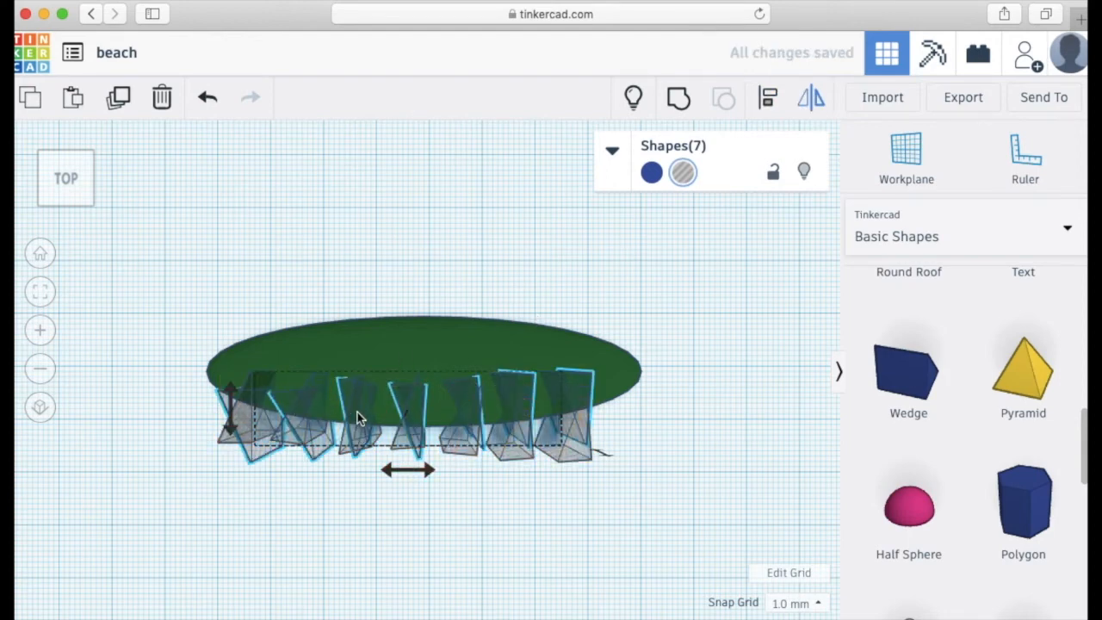
drag(358, 418, 386, 348)
click(379, 266)
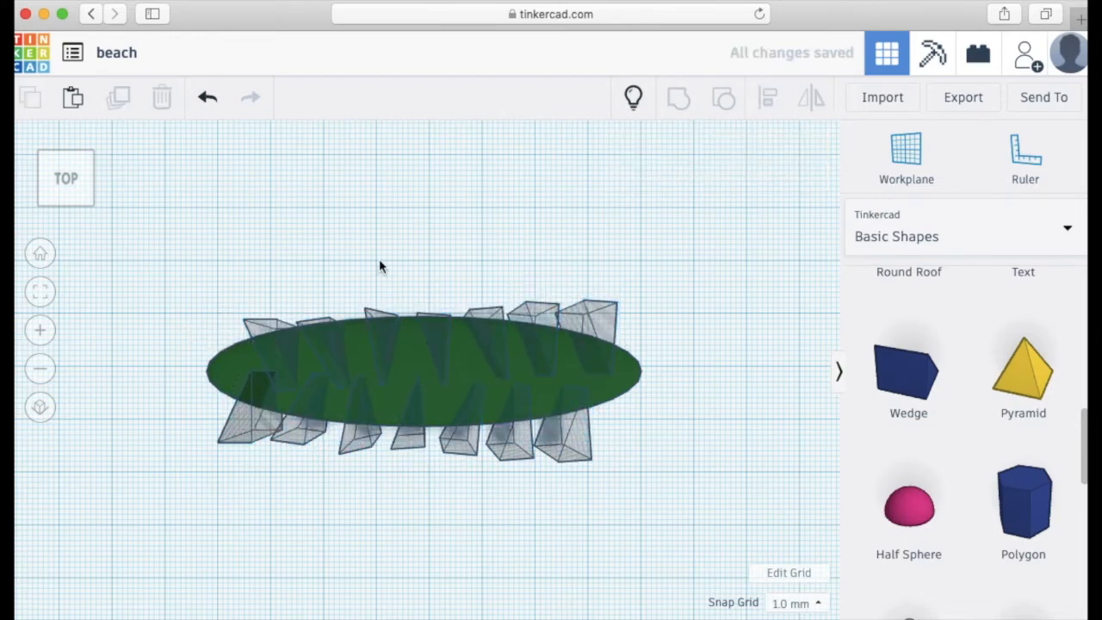
From a top view turned sideways, shift the ellipsoid slightly toward the original wedge row so it lies between both rows
drag(71, 174, 95, 175)
click(95, 172)
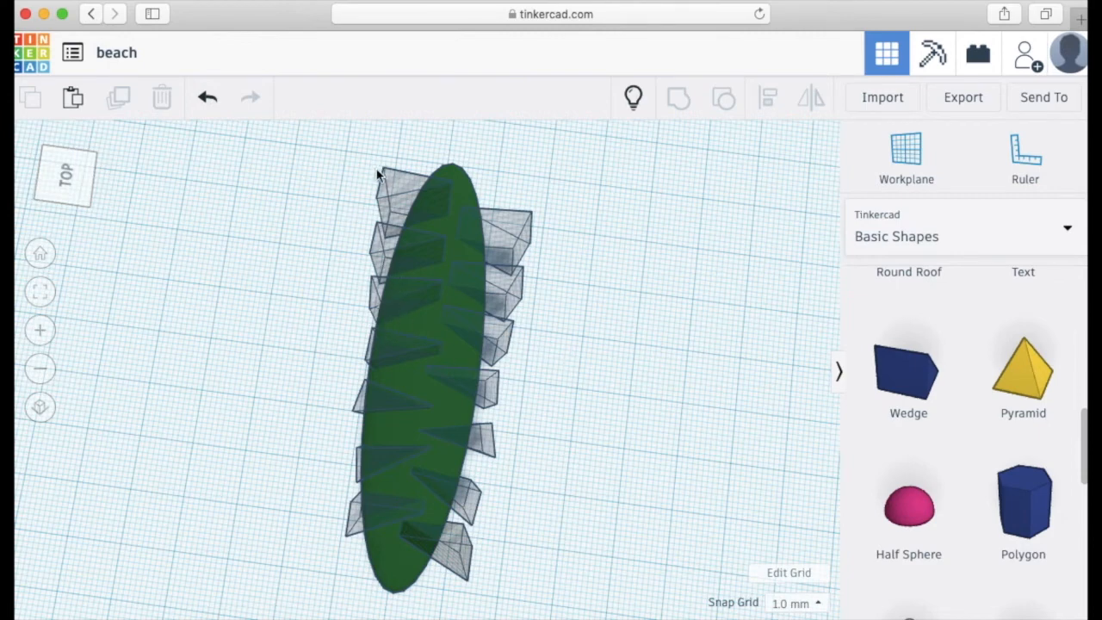
click(466, 190)
click(467, 193)
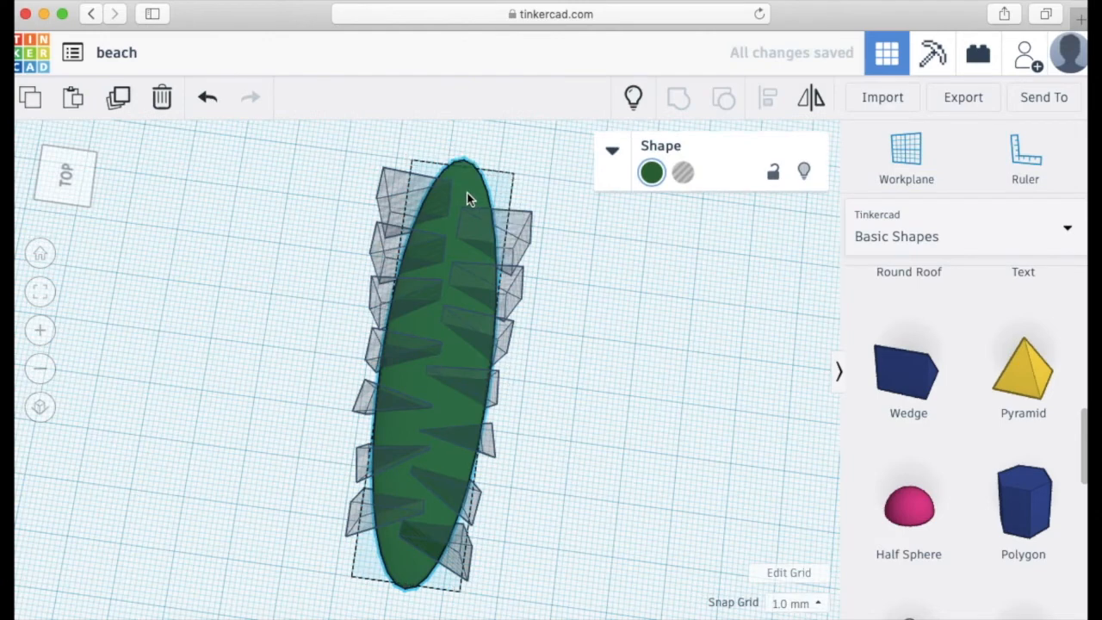
drag(471, 194, 468, 197)
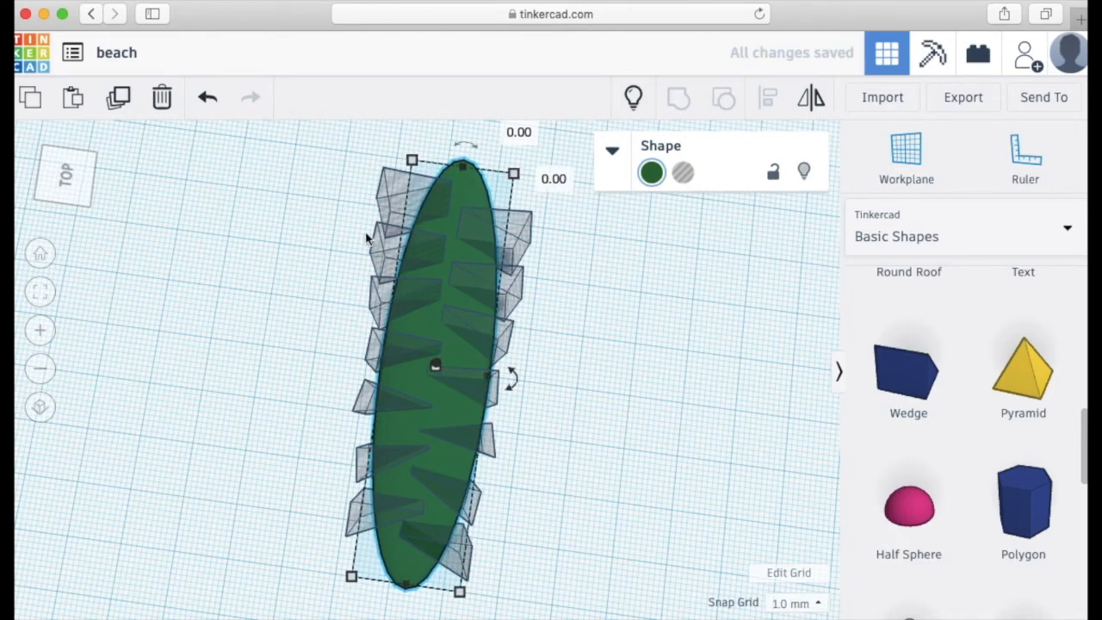
Try grouping the ellipsoid with all the wedge holes to cut the leaf notches, and ungroup them again
drag(338, 153, 511, 592)
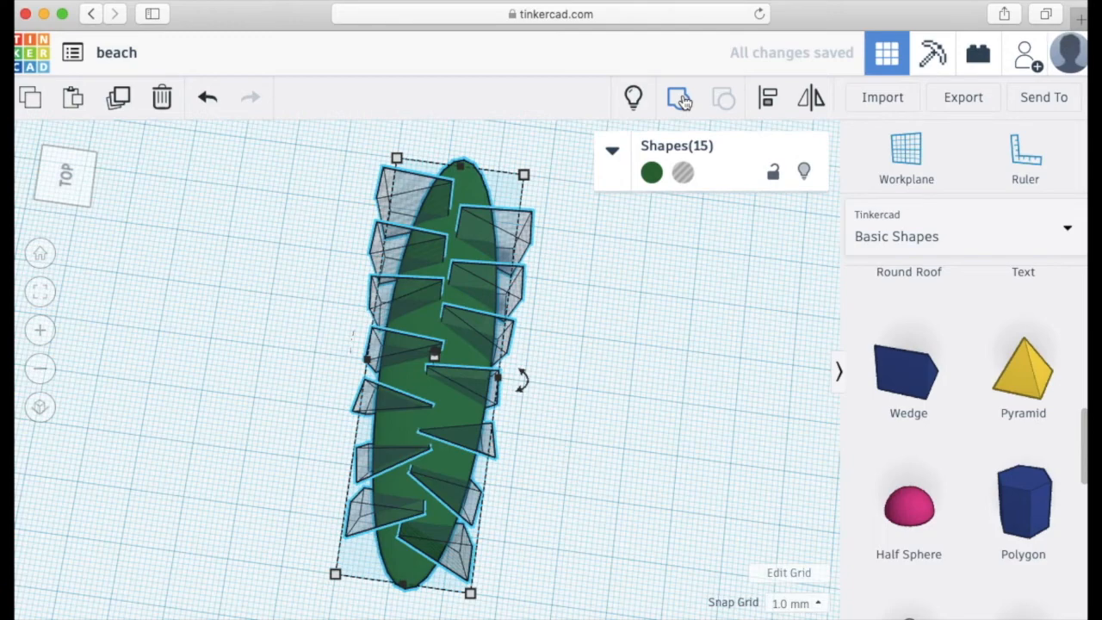
click(679, 100)
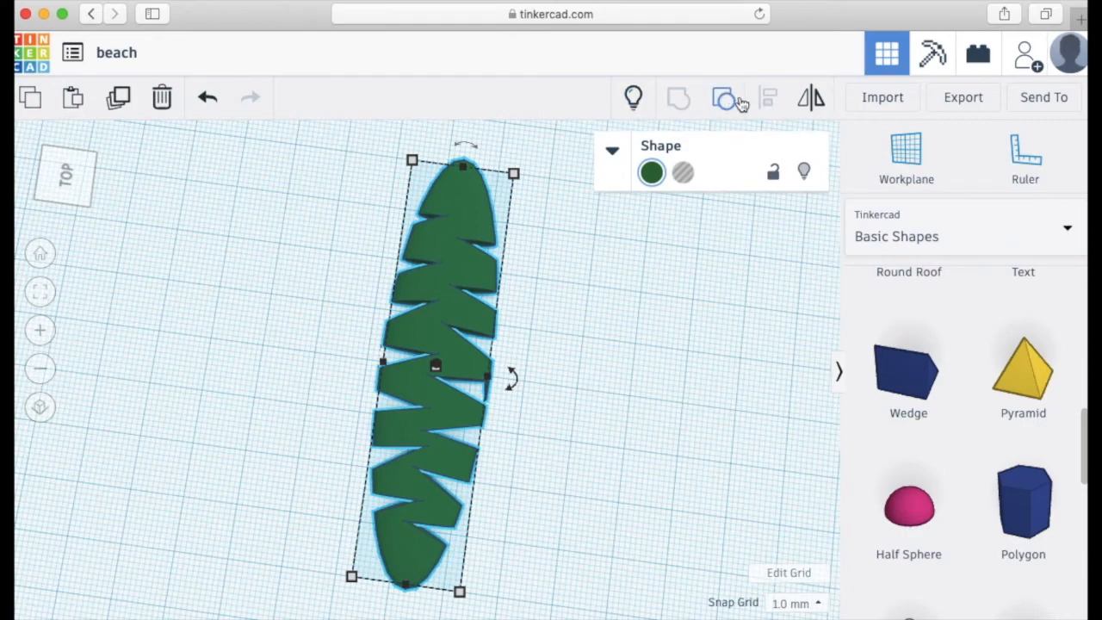
click(723, 99)
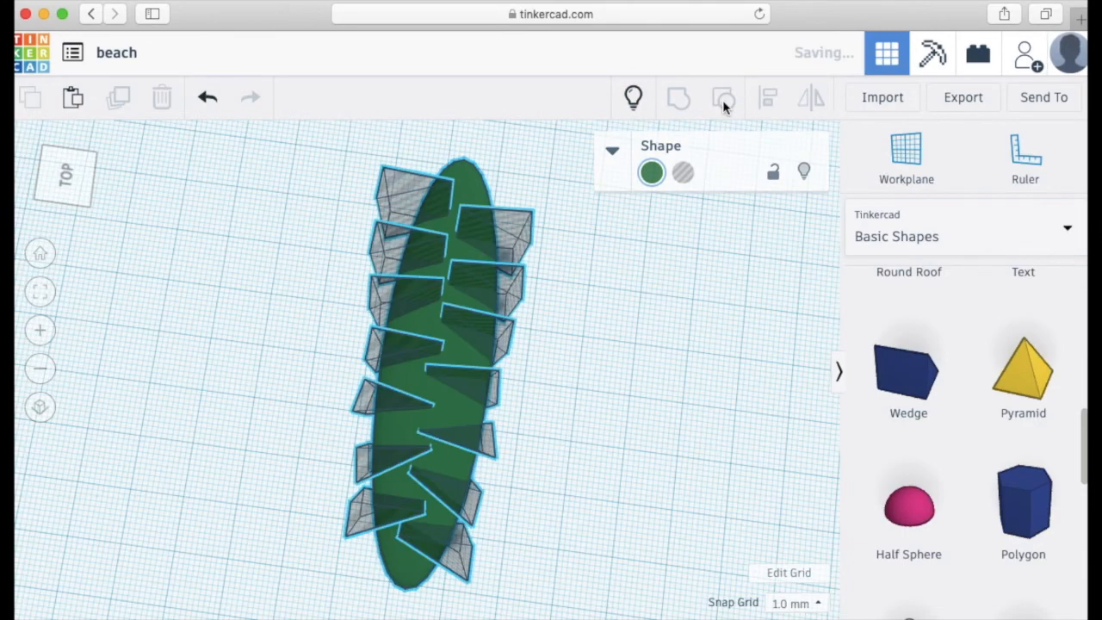
click(616, 226)
Shift the ellipsoid toward the original wedge row and move the seven mirrored wedge holes 3 mm outward, away from it
drag(476, 187, 513, 184)
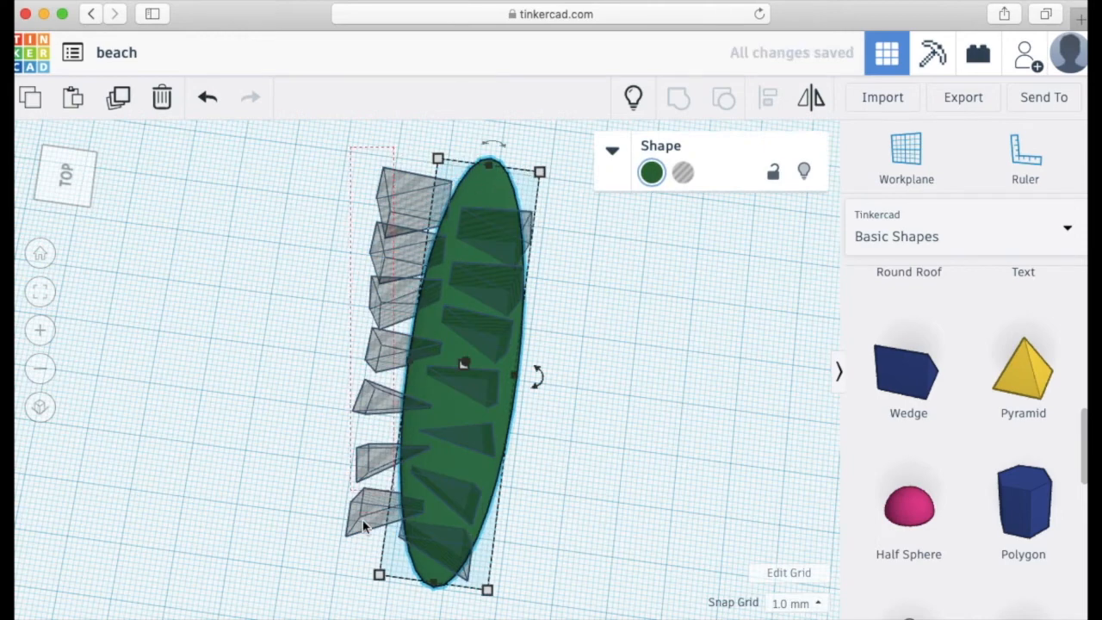
drag(323, 555, 315, 456)
click(321, 294)
drag(385, 156, 289, 560)
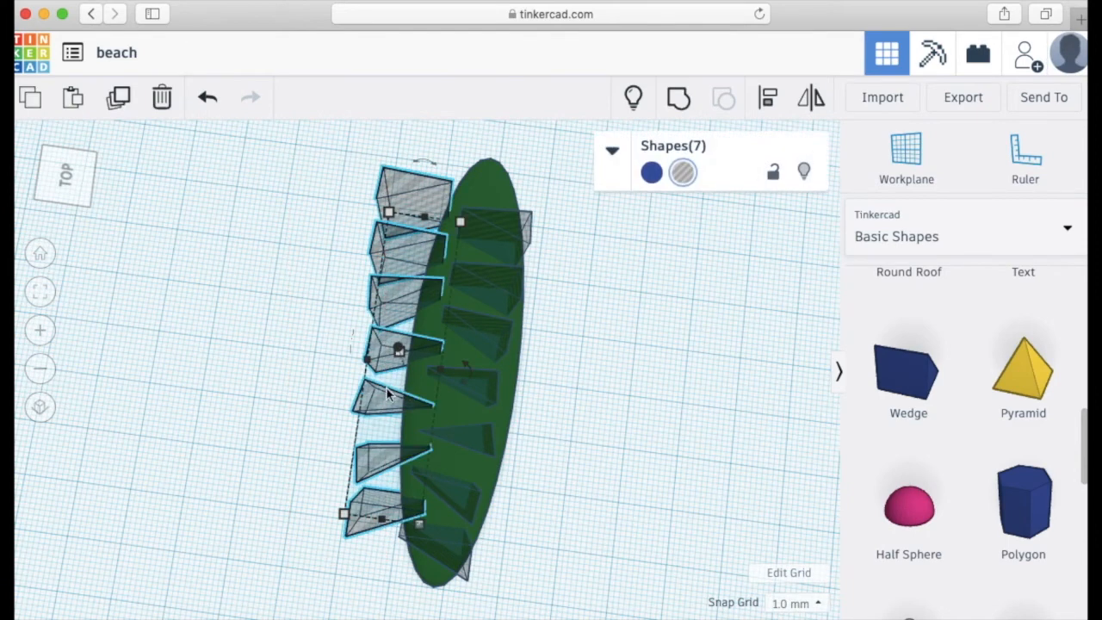
drag(377, 390, 364, 394)
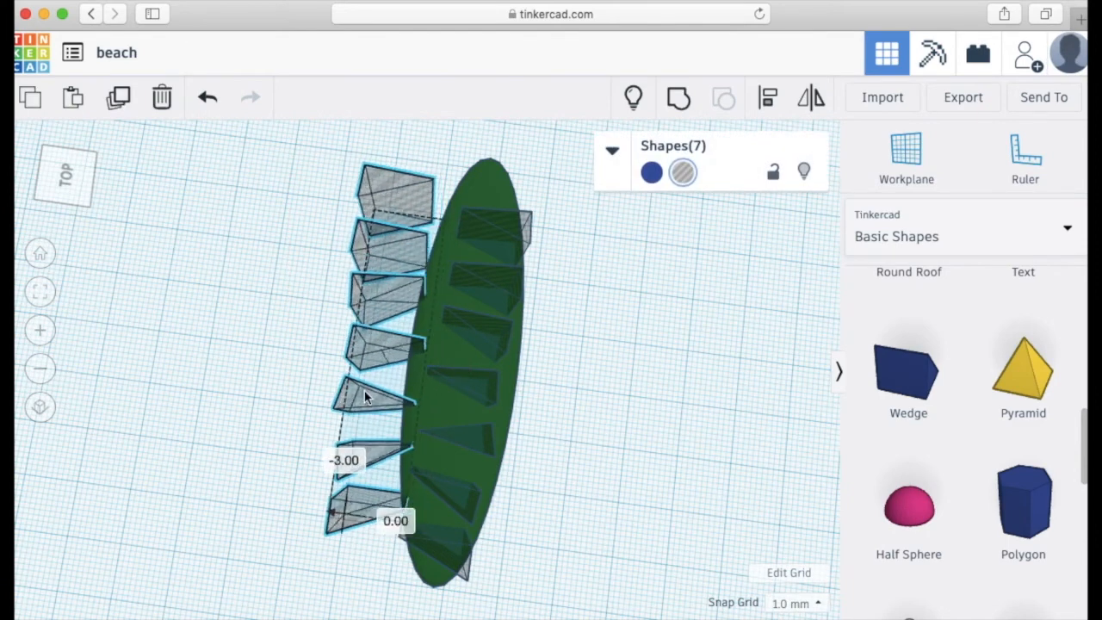
click(546, 339)
Move the ellipsoid back between the two wedge rows and shift it aside again, away from the mirrored row
drag(435, 303, 410, 310)
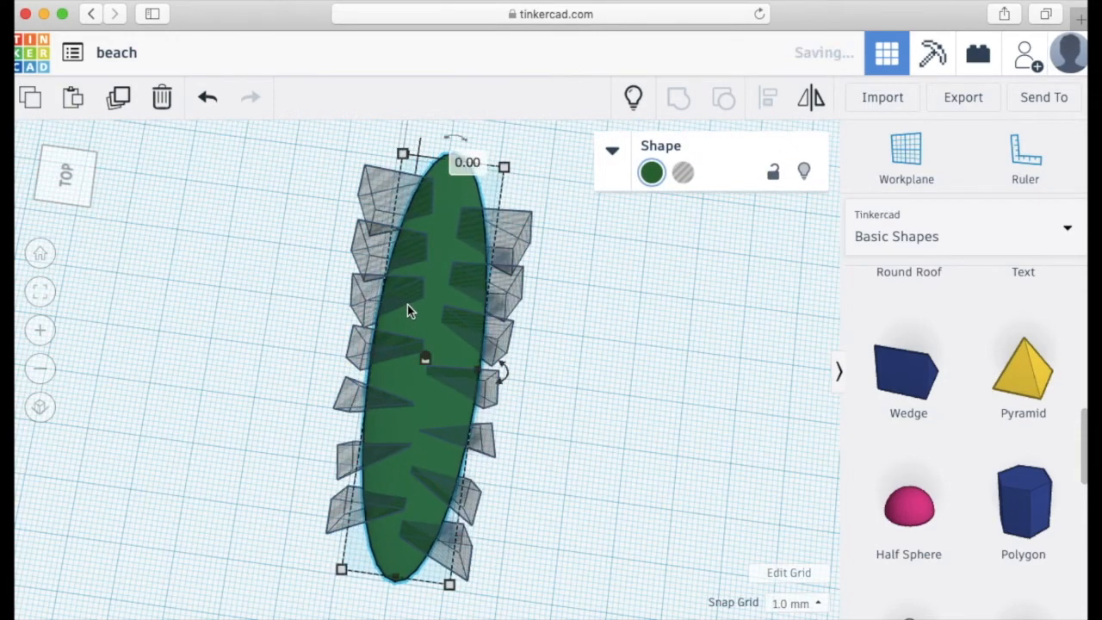
click(420, 320)
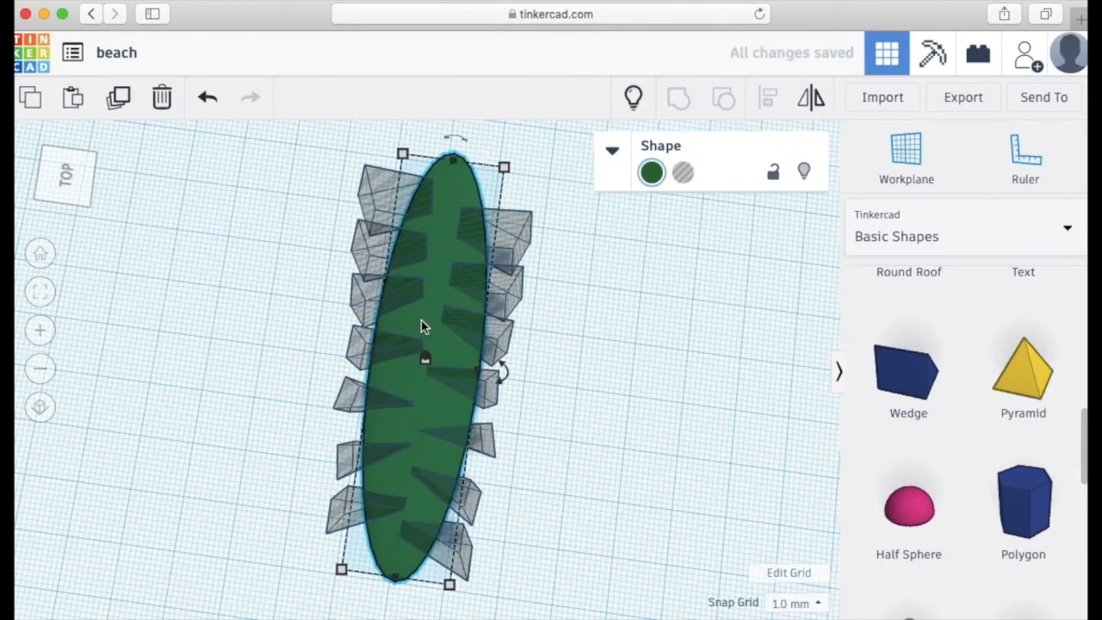
drag(420, 317, 462, 320)
click(356, 187)
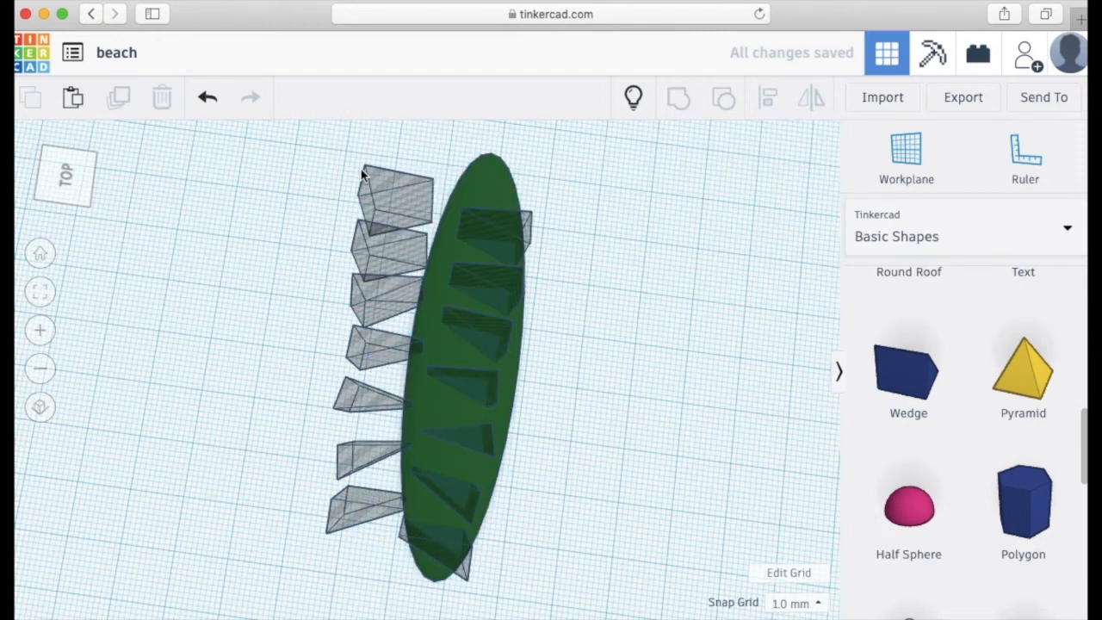
Move the seven mirrored wedge holes 2 mm outward and bring the ellipsoid back 3 mm so it lies between both wedge rows
drag(364, 503, 329, 540)
drag(354, 505, 340, 503)
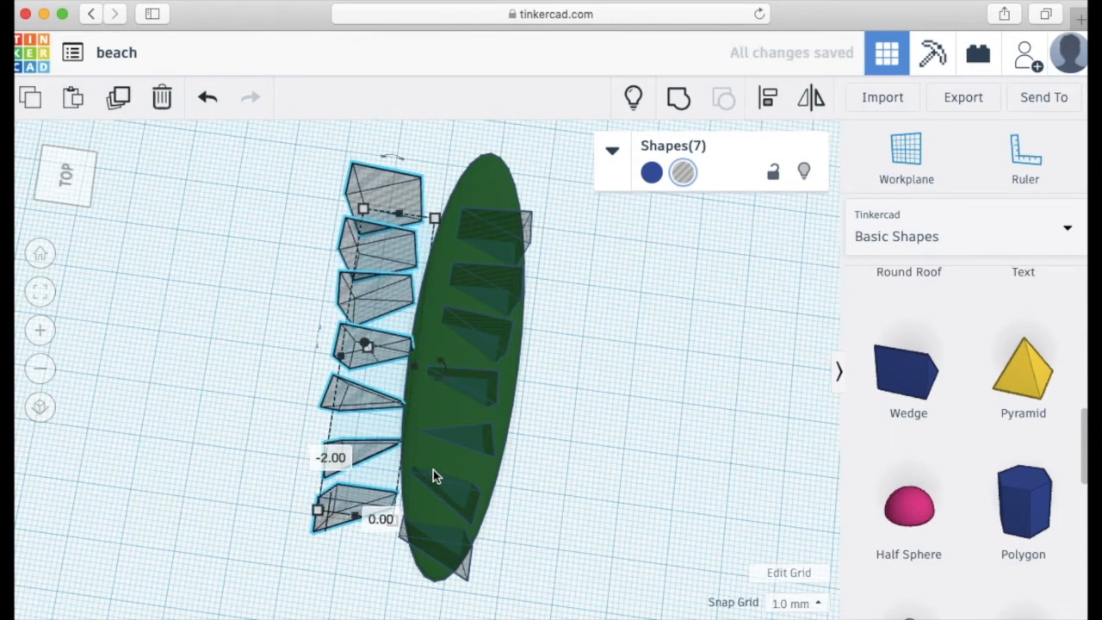
drag(404, 417, 386, 420)
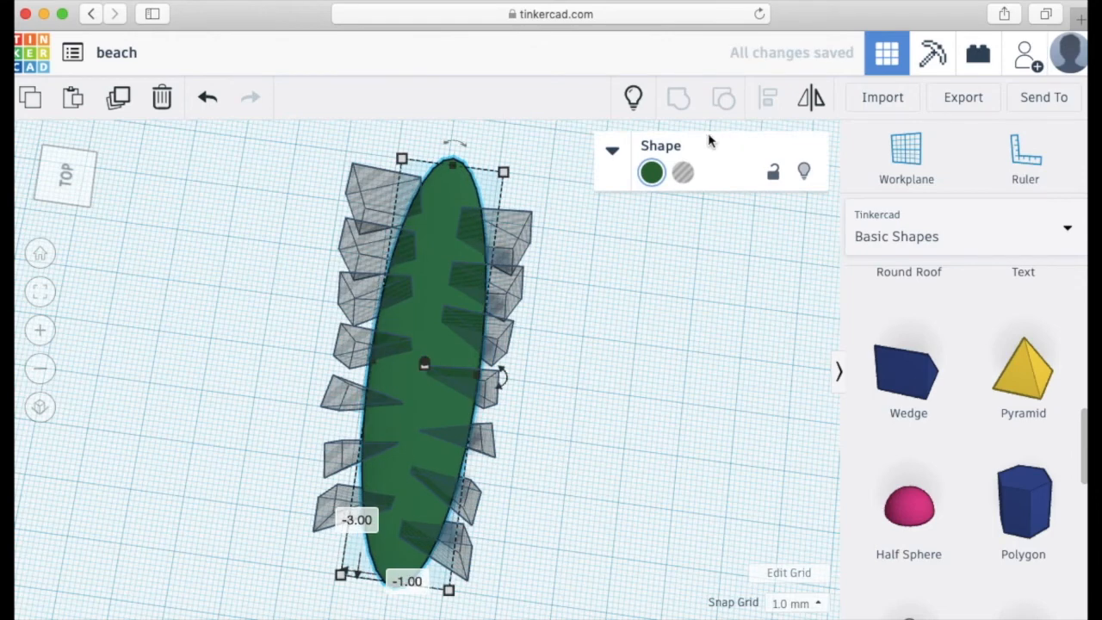
Group the ellipsoid with all fourteen wedge holes to cut notches along both sides of the leaf
drag(353, 134, 456, 381)
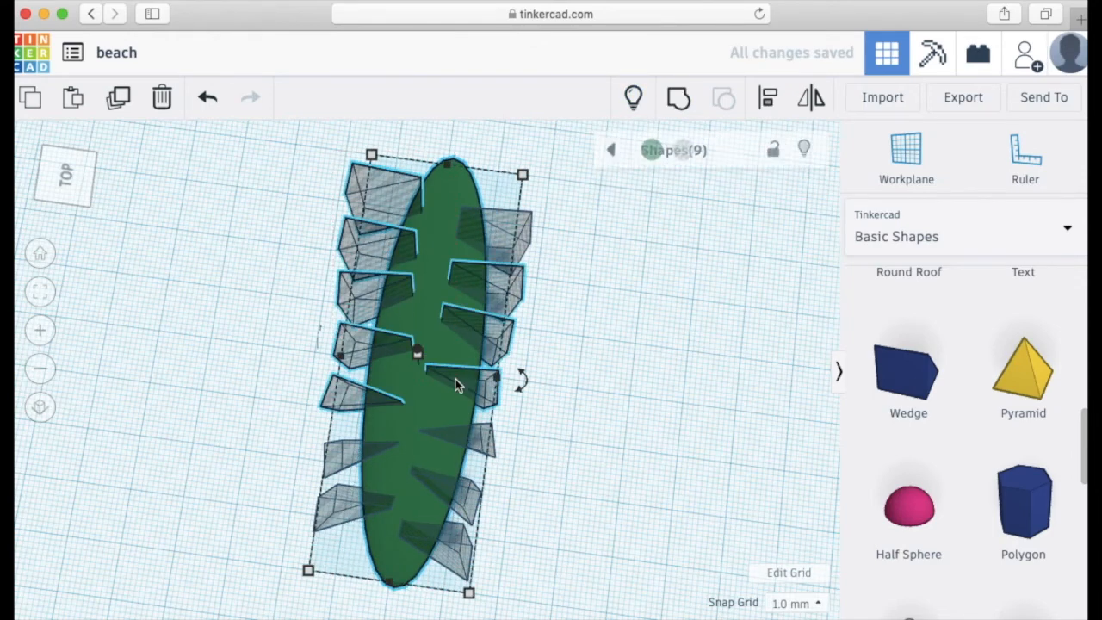
drag(428, 289, 498, 567)
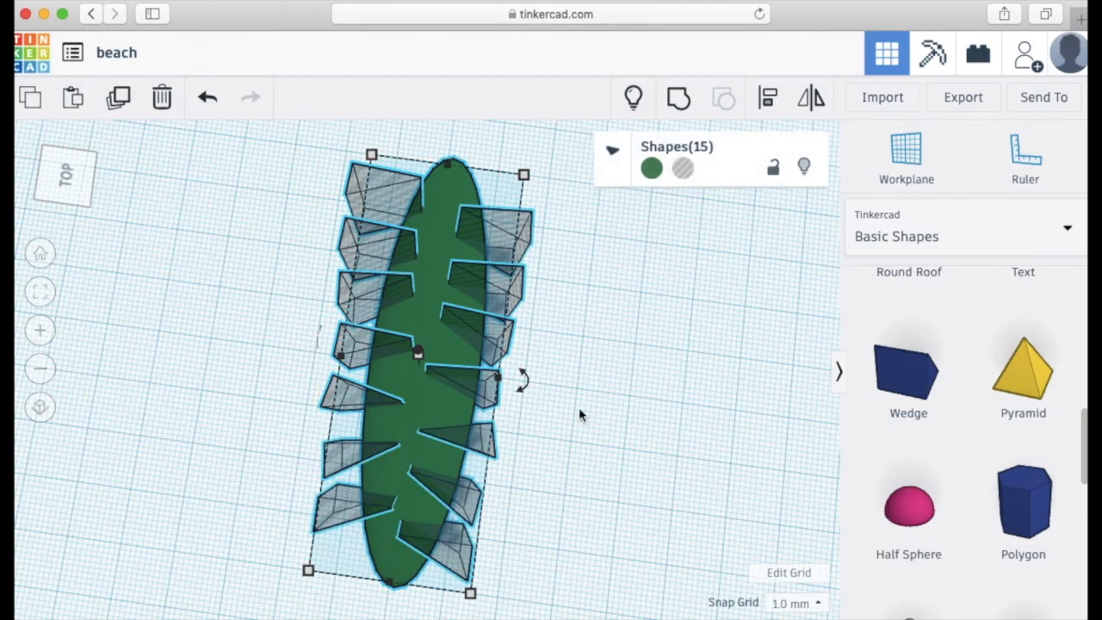
click(677, 105)
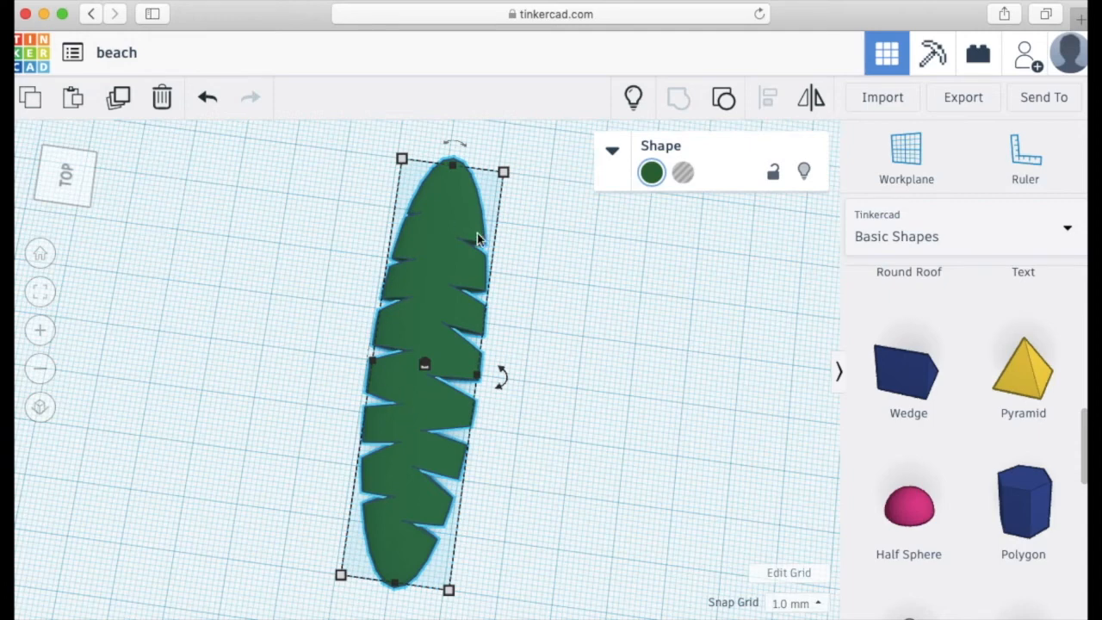
From the home view, move the notched leaf 148 mm sideways off the workplane and show all hidden shapes again
click(40, 253)
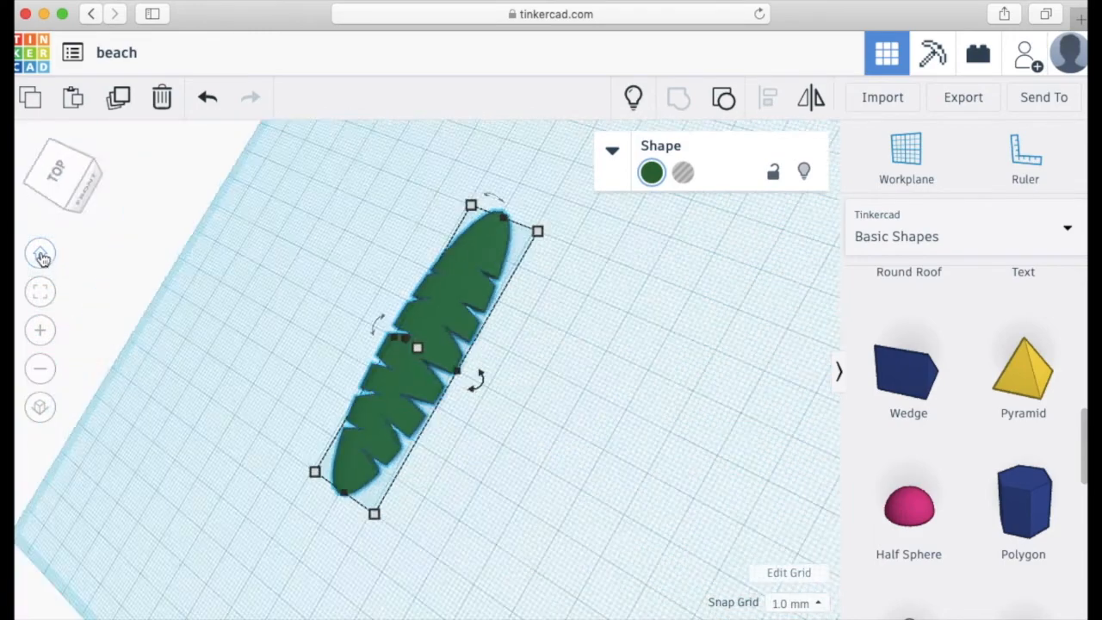
drag(462, 341, 800, 322)
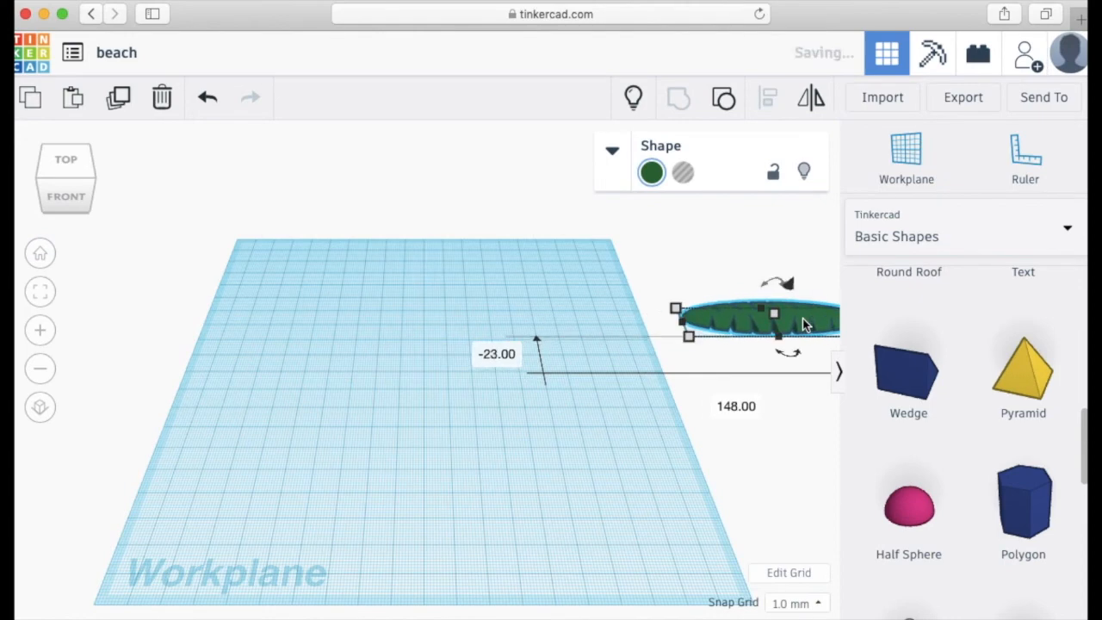
click(633, 97)
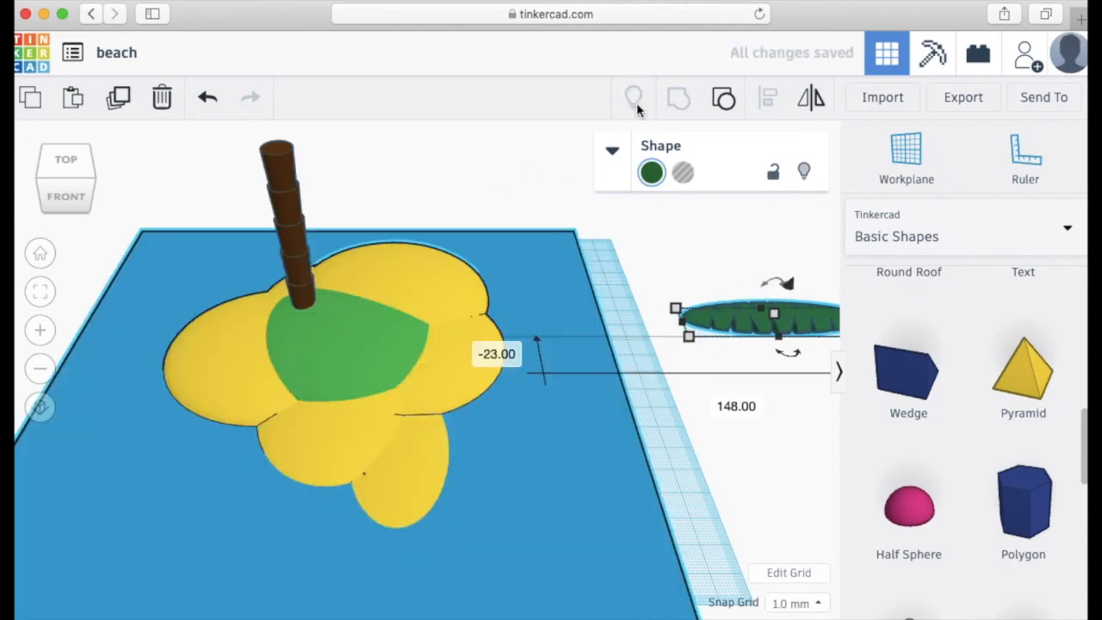
Group all the brown trunk segments with the water, sand and green patch into one object, leaving the leaf out
click(286, 221)
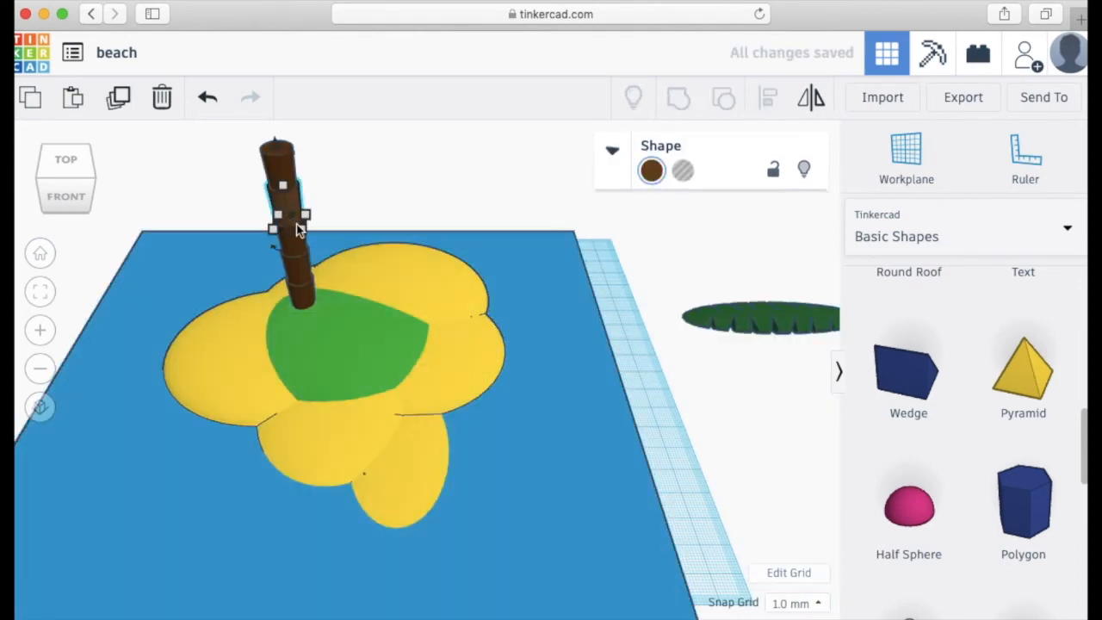
click(628, 284)
drag(180, 195, 439, 482)
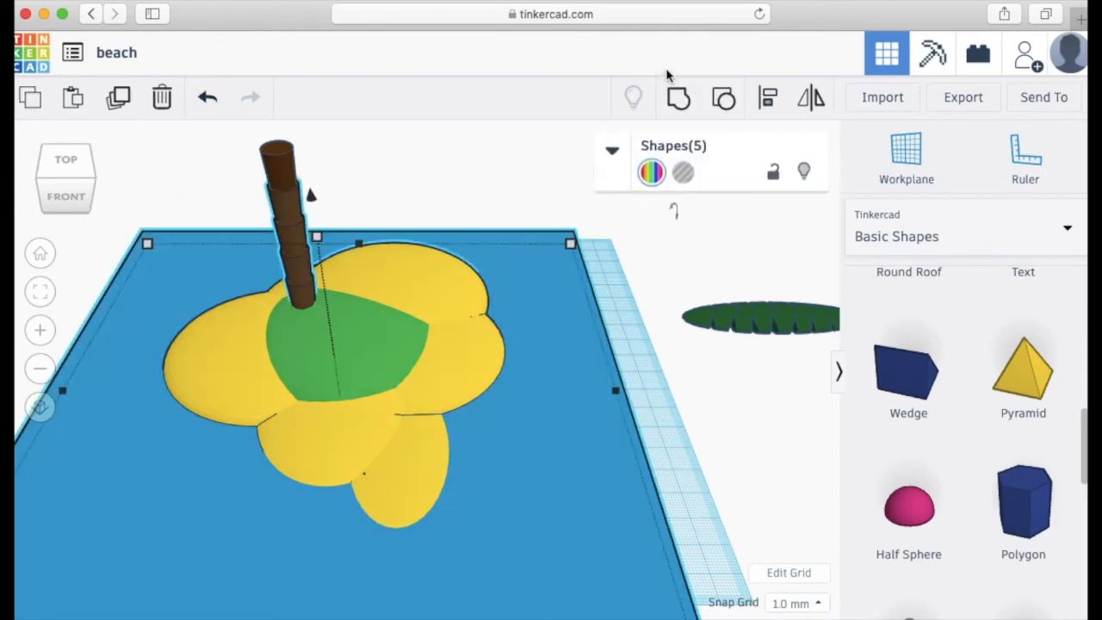
key(ctrl+g)
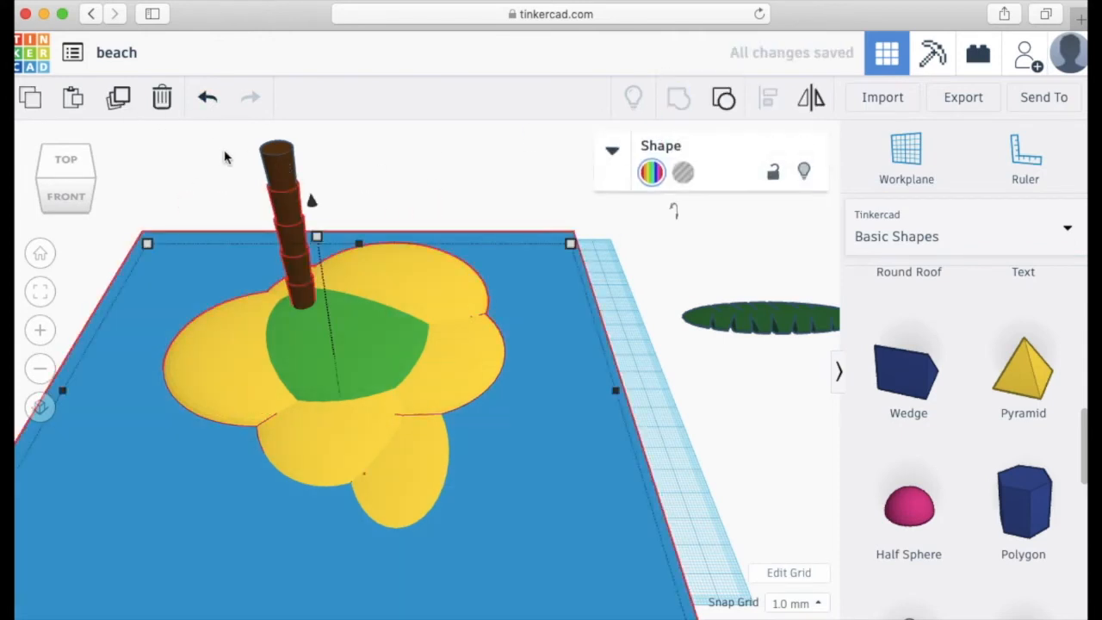
drag(352, 237, 353, 237)
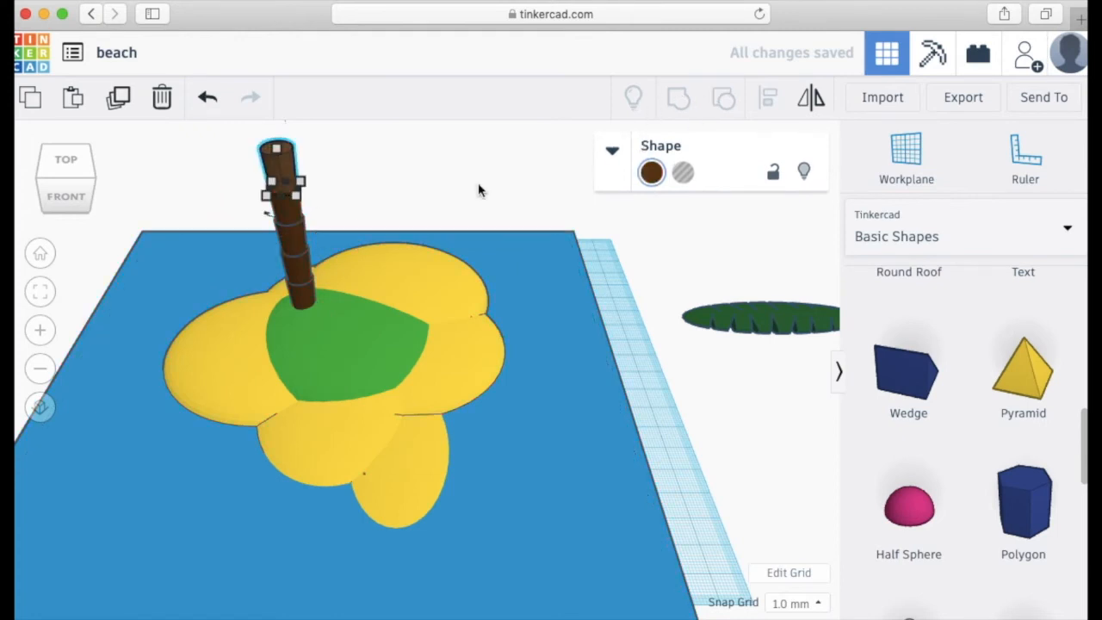
shift+click(377, 288)
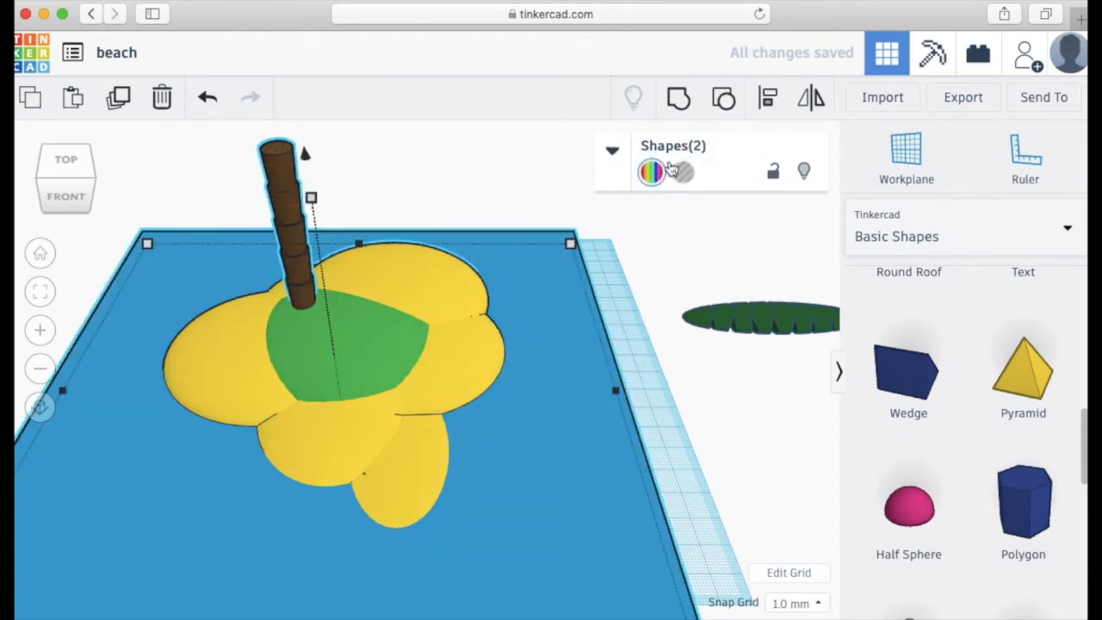
key(ctrl+g)
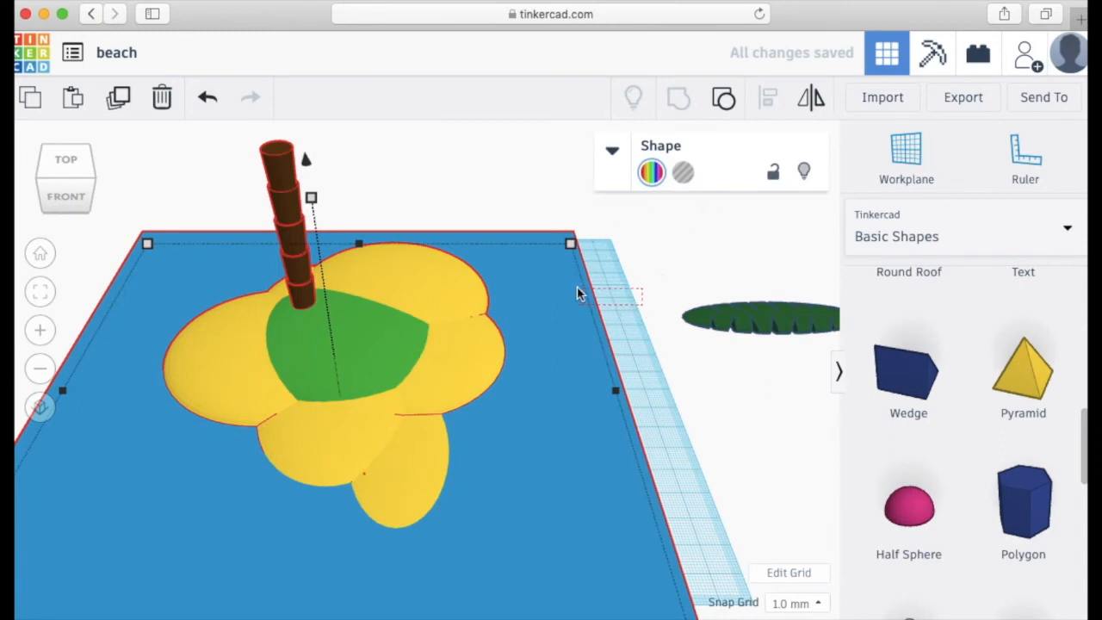
Place a half sphere over the near end of the leaf, group it with the leaf and make the group multicolor
click(577, 292)
drag(749, 331, 723, 335)
drag(683, 284, 753, 361)
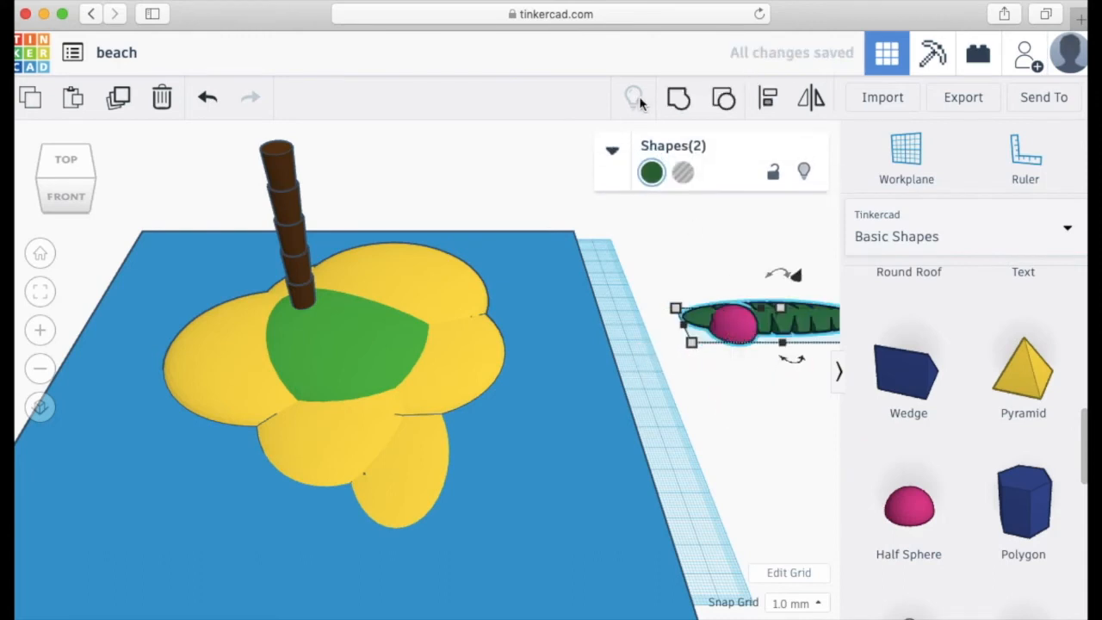
click(678, 98)
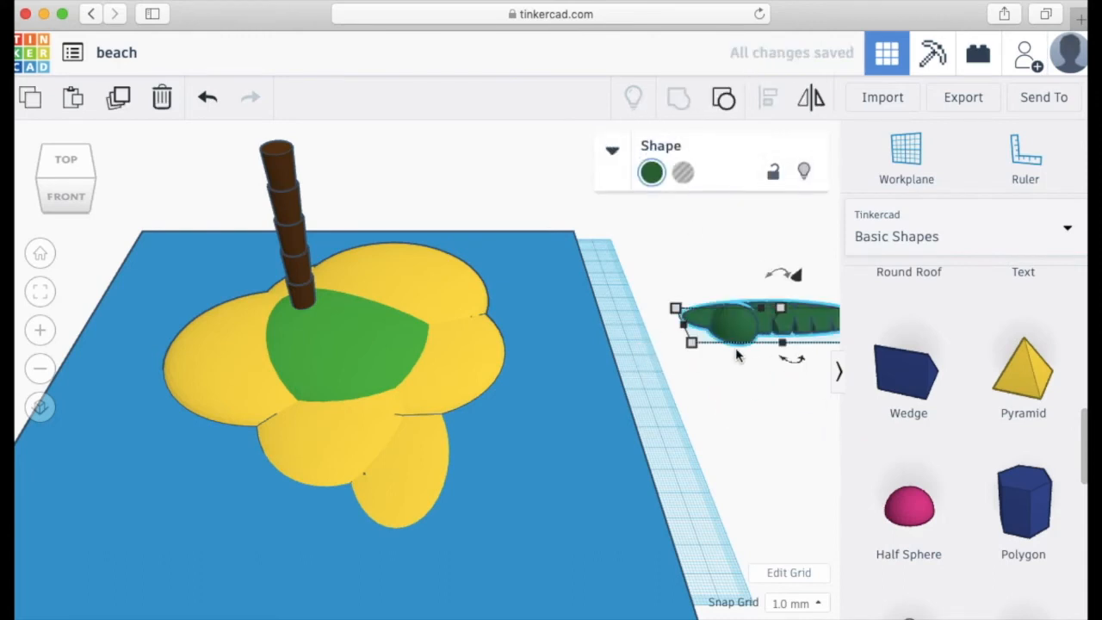
click(652, 183)
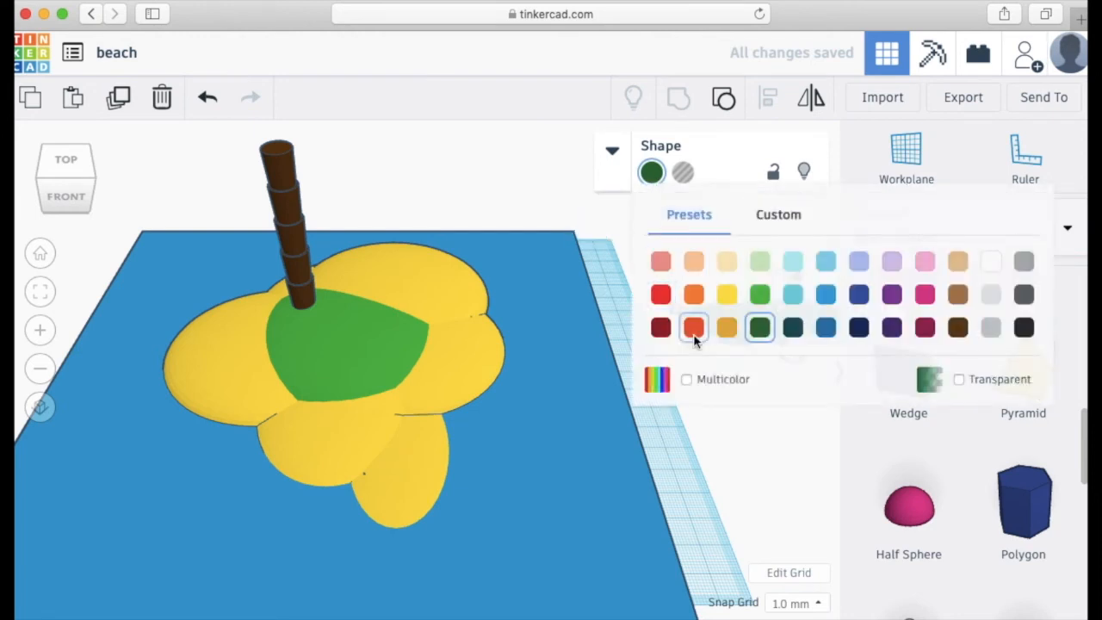
click(686, 379)
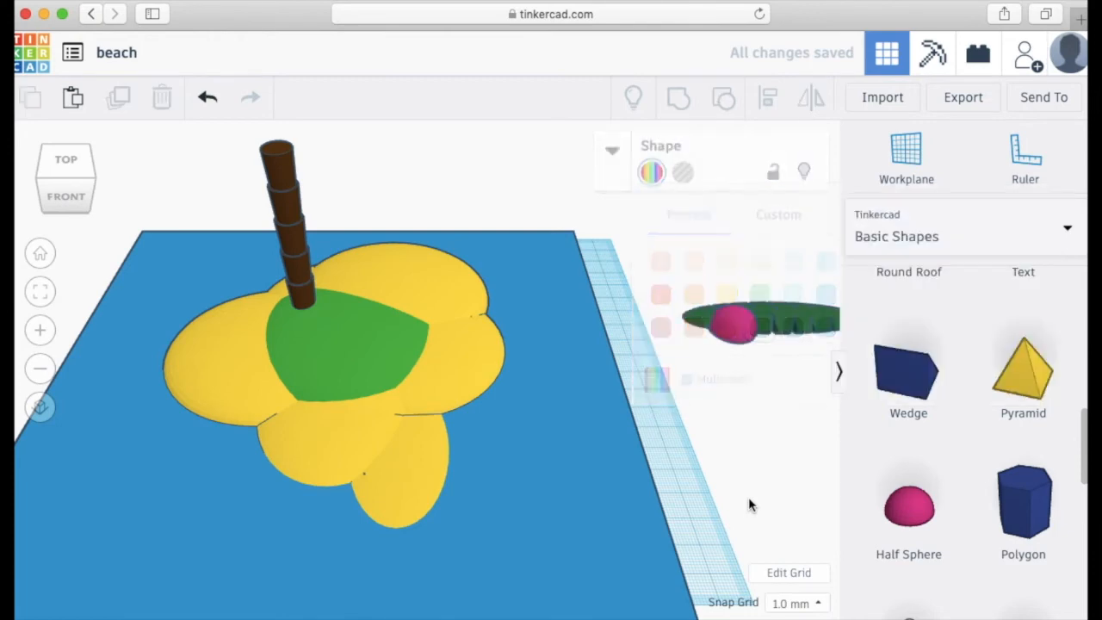
Move the leaf group toward the water, ungroup it, shift both shapes aside and delete the half sphere
drag(765, 323, 711, 318)
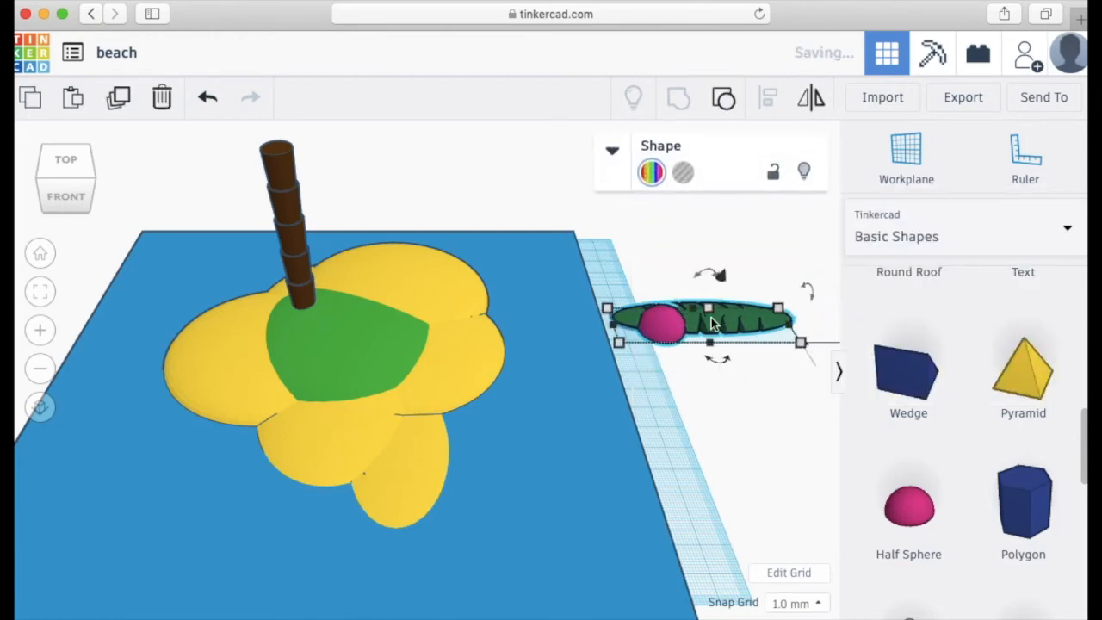
shift+click(671, 323)
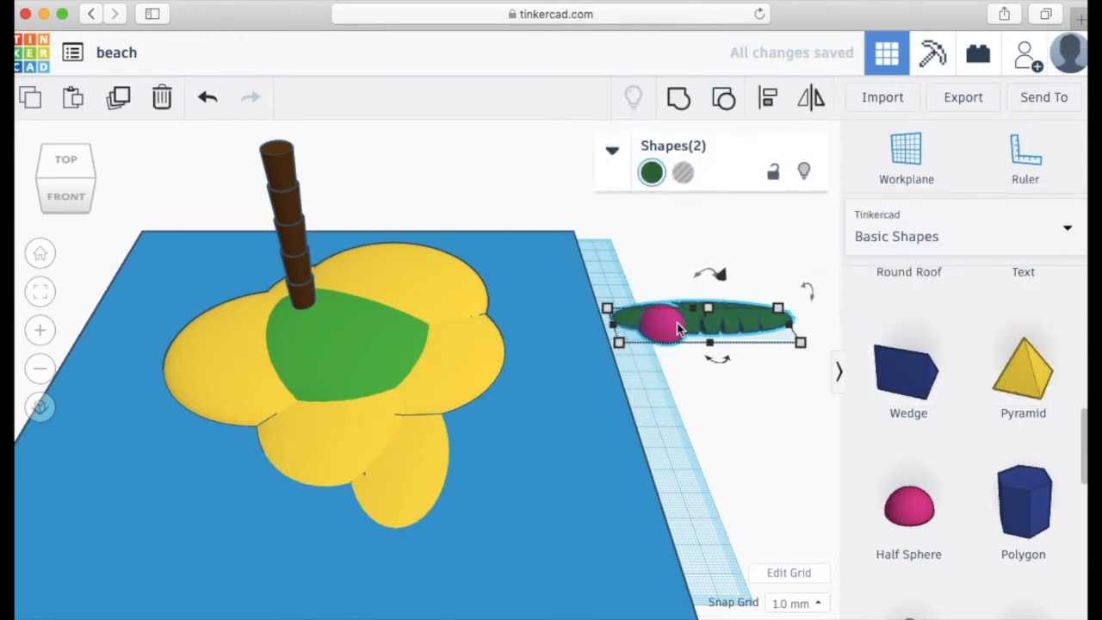
drag(664, 335, 671, 373)
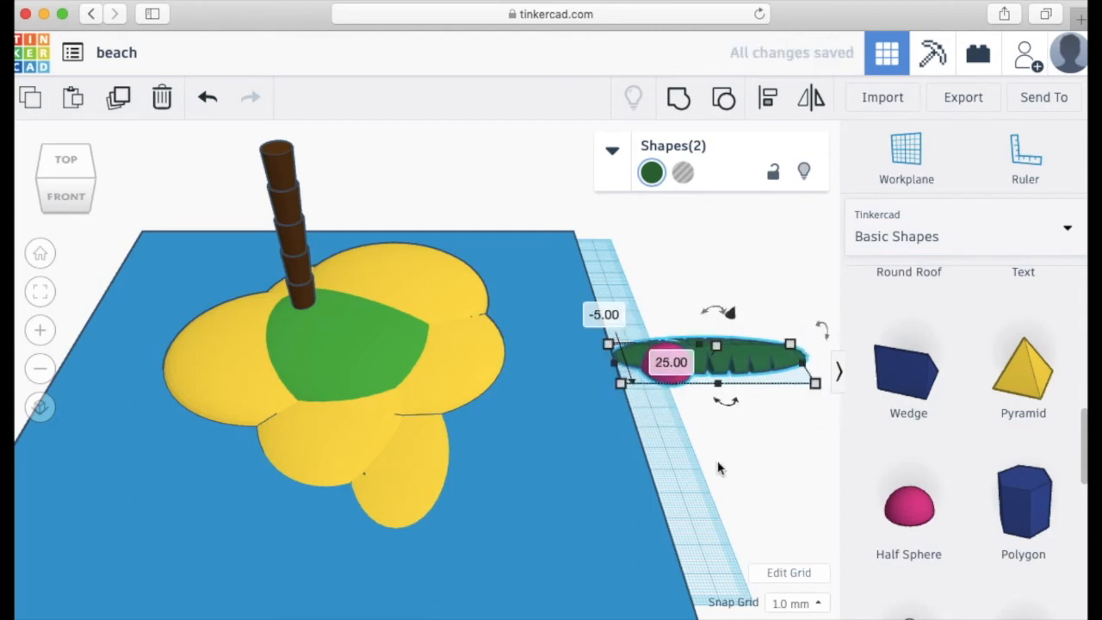
click(713, 460)
click(665, 363)
key(Delete)
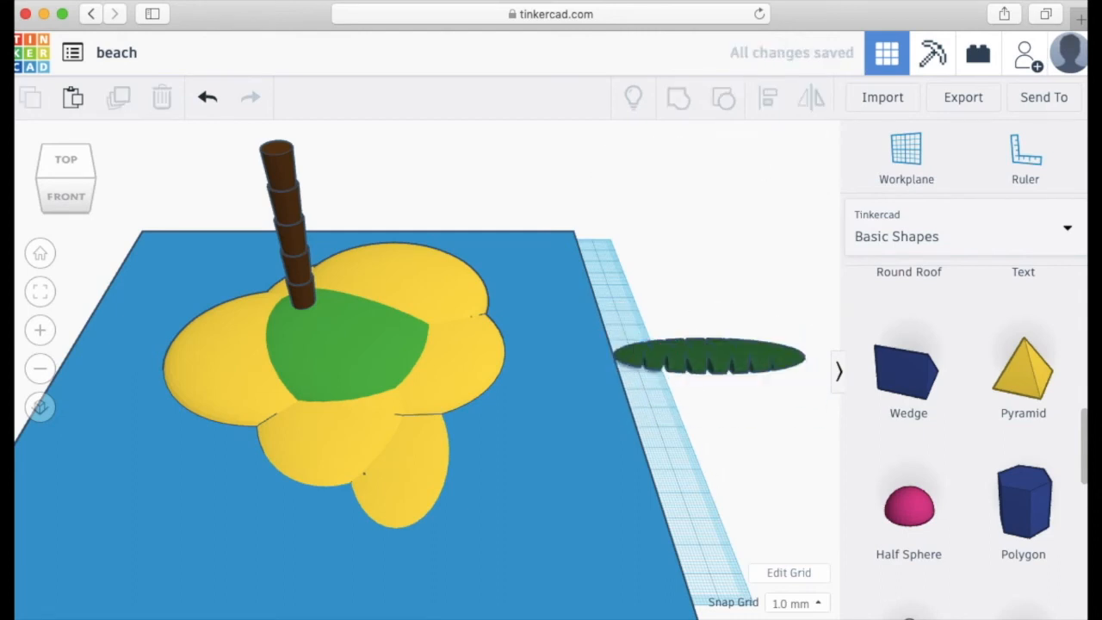
Move the leaf 13 mm away from the water, set a workplane on the trunk's top face and drop the leaf onto it
drag(682, 358, 712, 351)
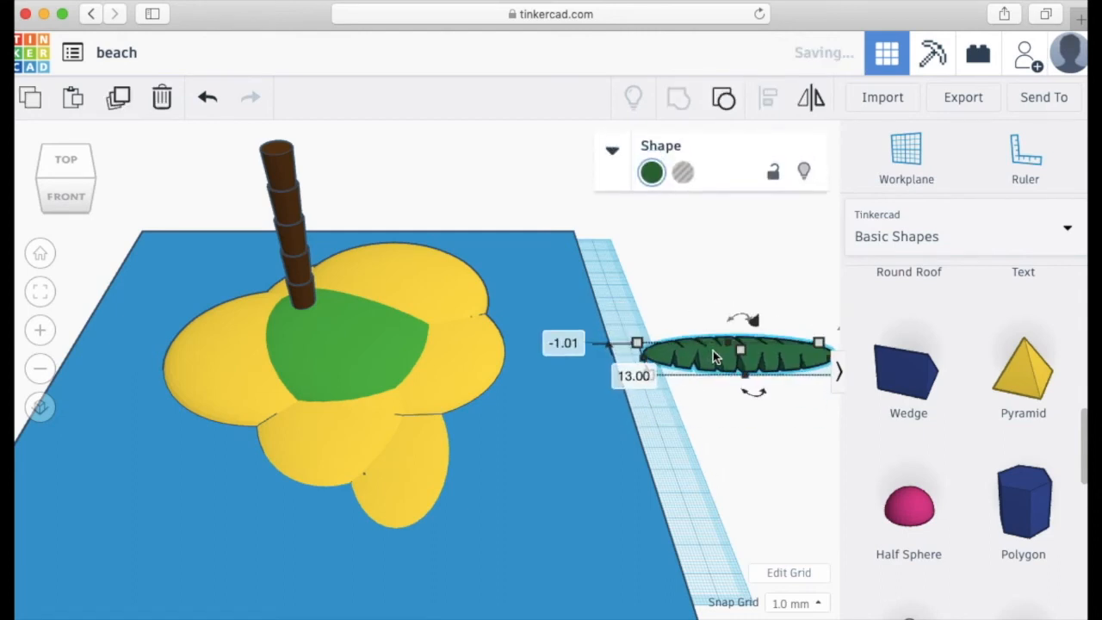
click(920, 146)
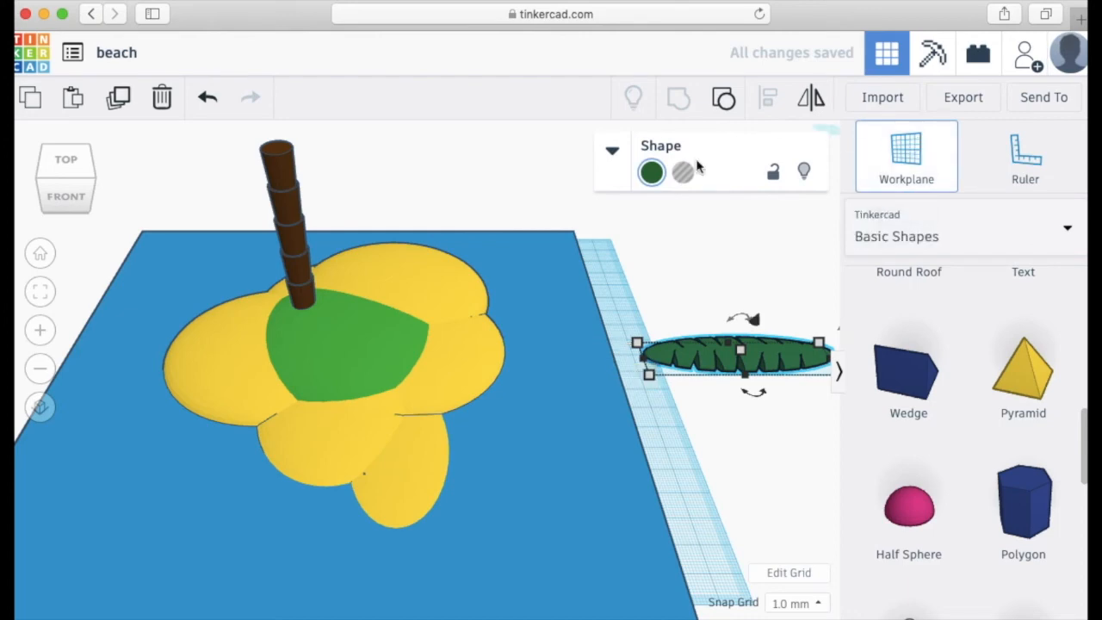
click(277, 150)
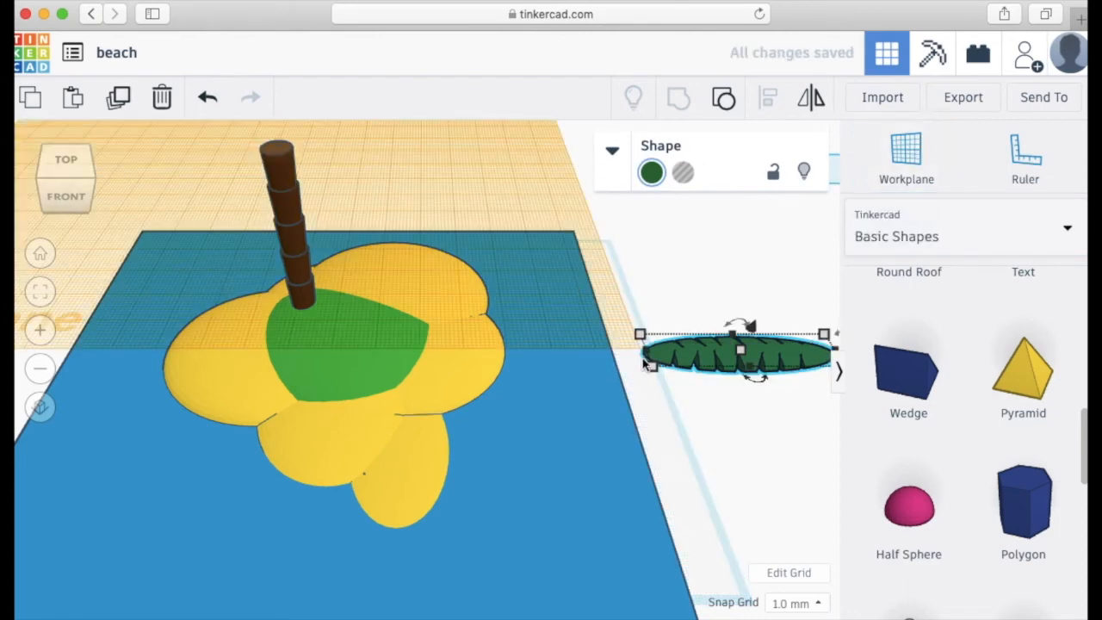
key(d)
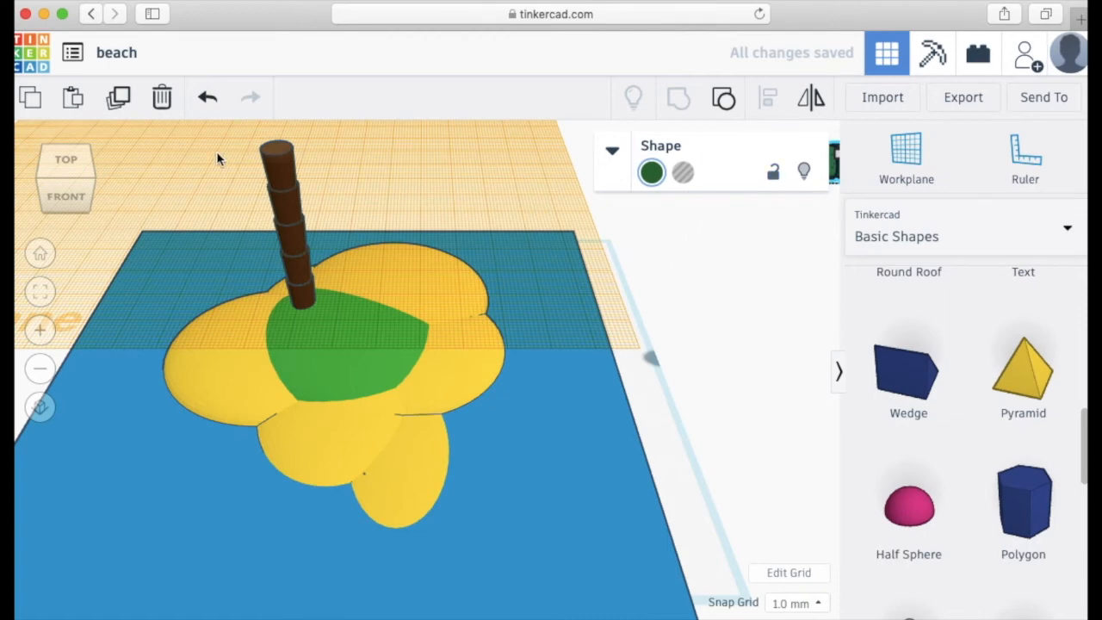
Move the leaf in stages across the new workplane to the far side of the trunk, with its inner end at the trunk's top
key(f)
drag(463, 391, 84, 278)
key(f)
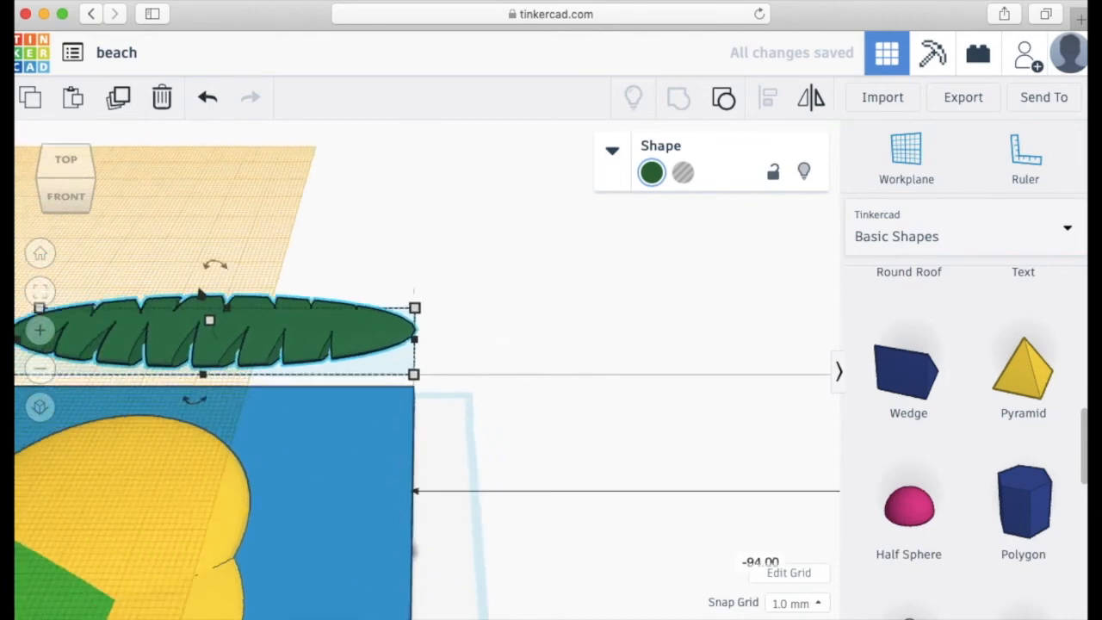
drag(282, 393, 134, 405)
key(f)
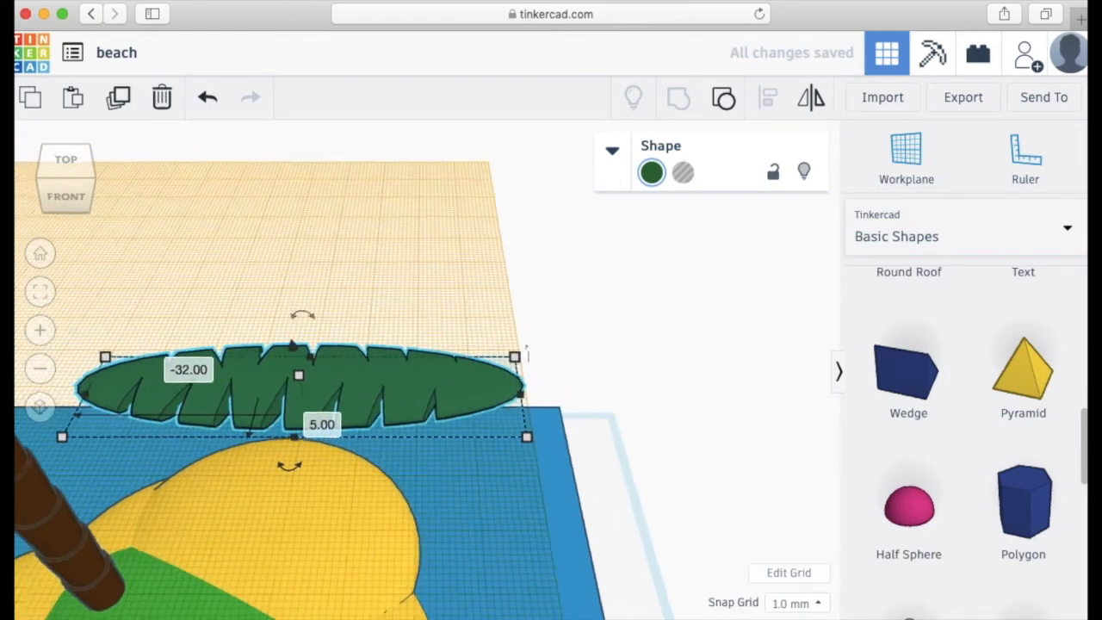
drag(396, 385, 289, 419)
key(f)
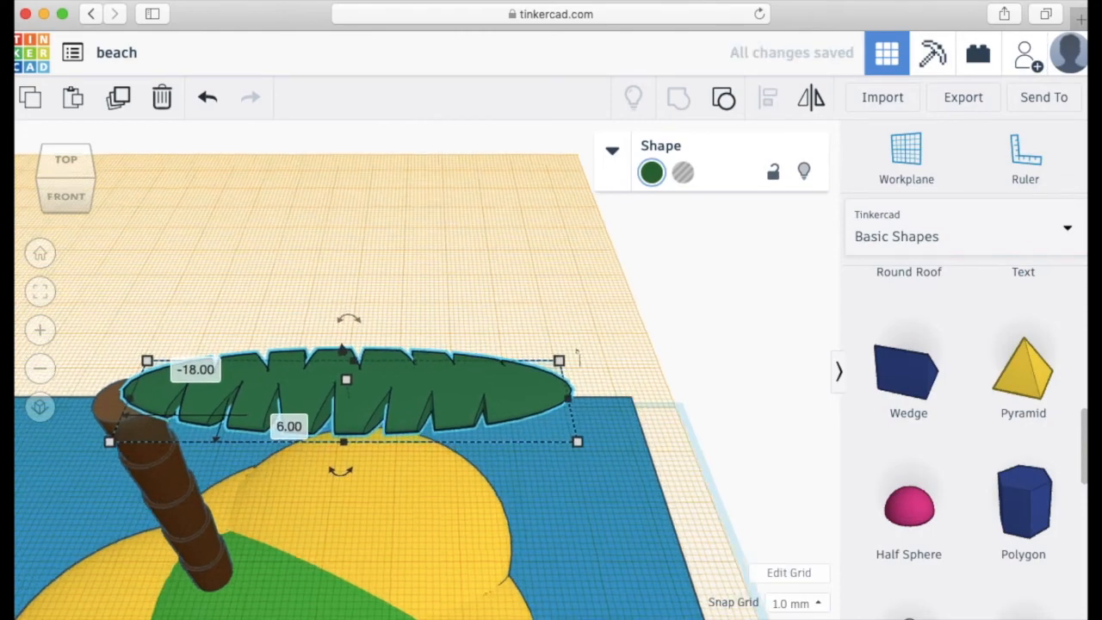
drag(496, 358, 60, 361)
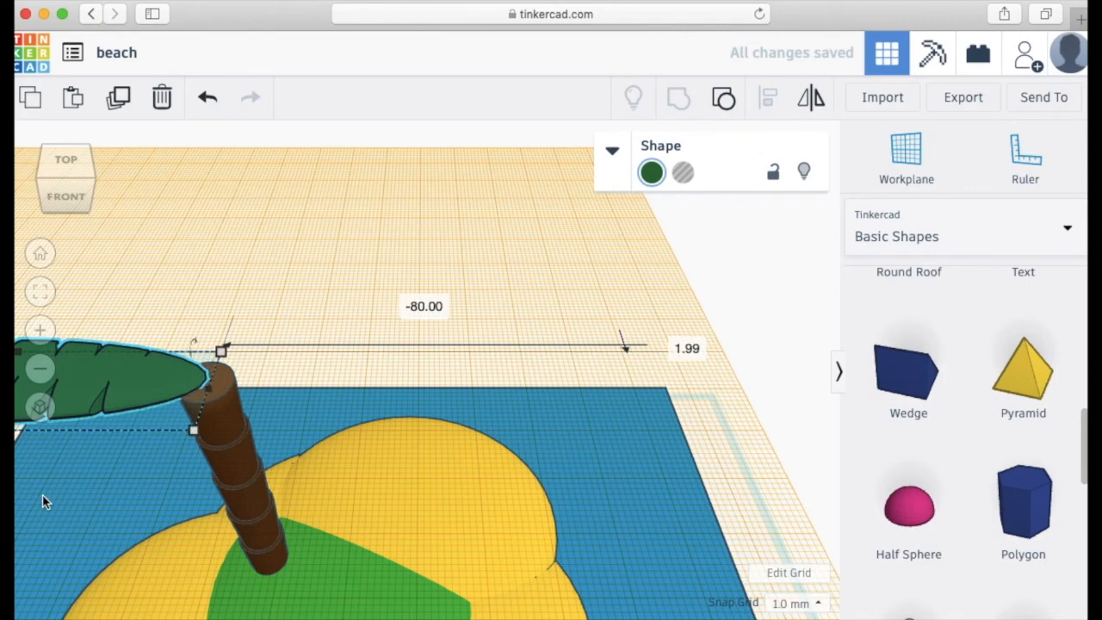
Nudge the leaf against the trunk's top and tilt it vertically so its outer end rises
key(f)
mouse_move(342, 369)
mouse_down()
mouse_move(337, 288)
mouse_move(339, 367)
mouse_up()
drag(423, 299, 413, 240)
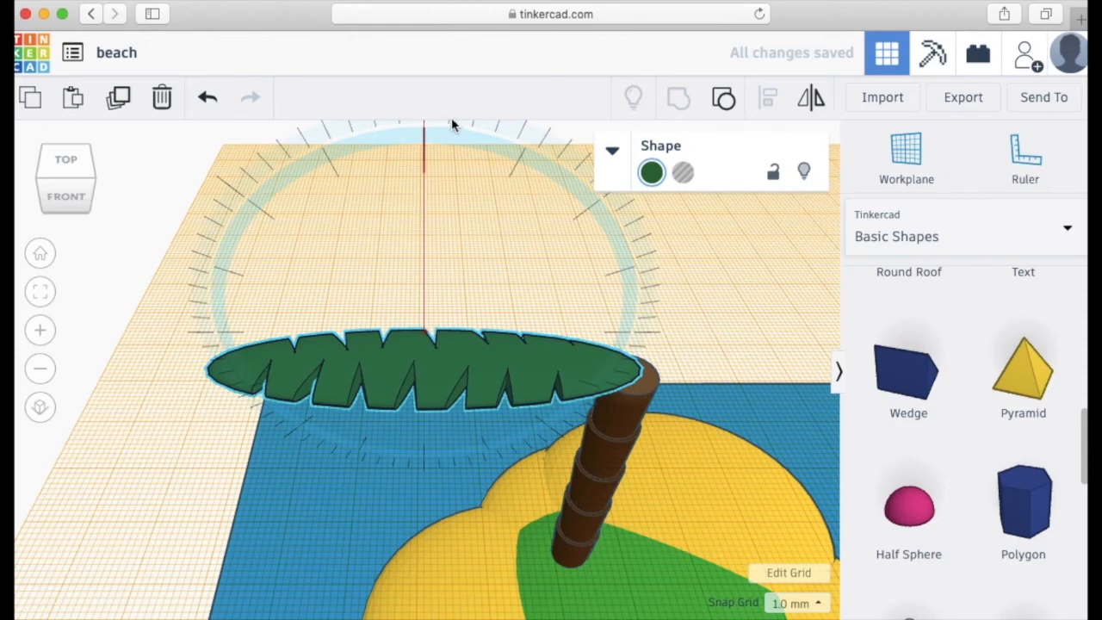
drag(451, 123, 452, 121)
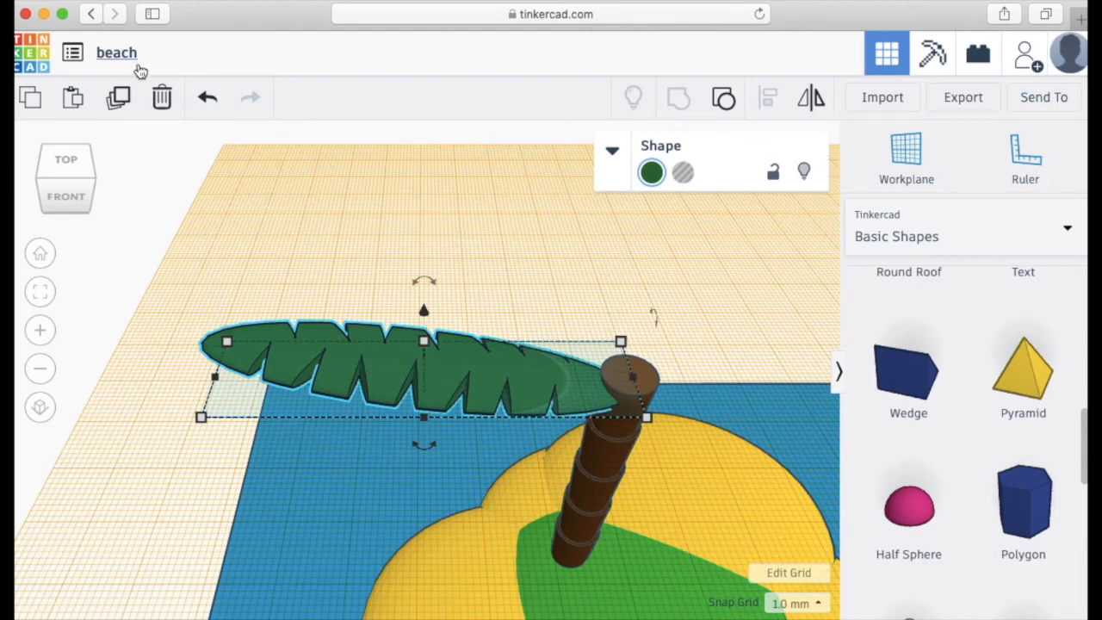
Duplicate the leaf, rotate the copy clockwise in plan and move it behind the first so its inner end meets the trunk's top
click(120, 99)
drag(430, 450, 385, 467)
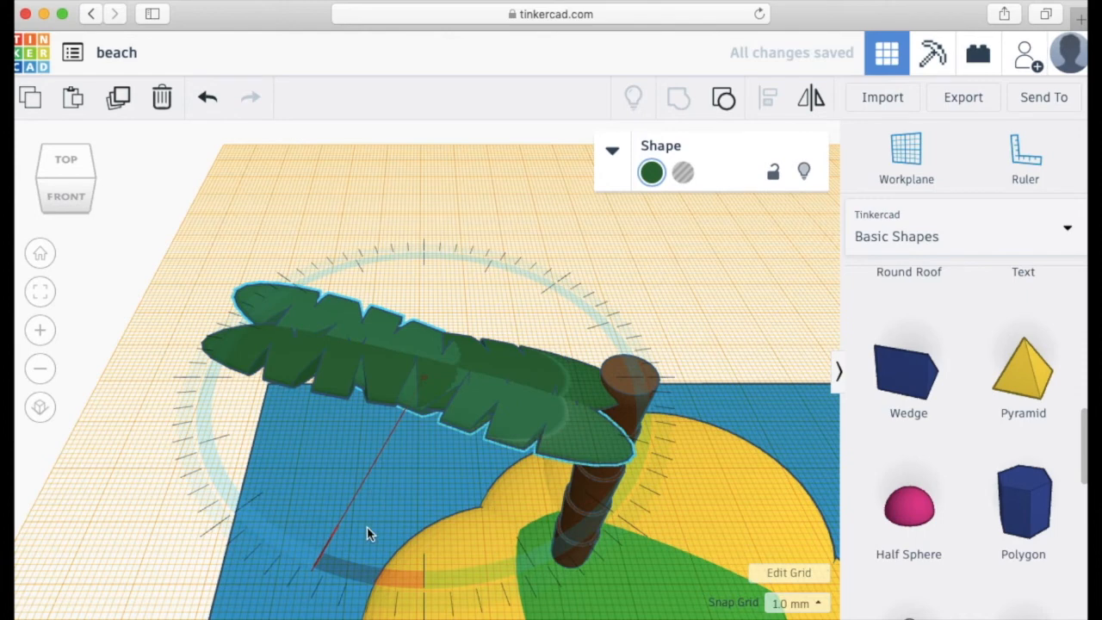
drag(367, 530, 367, 530)
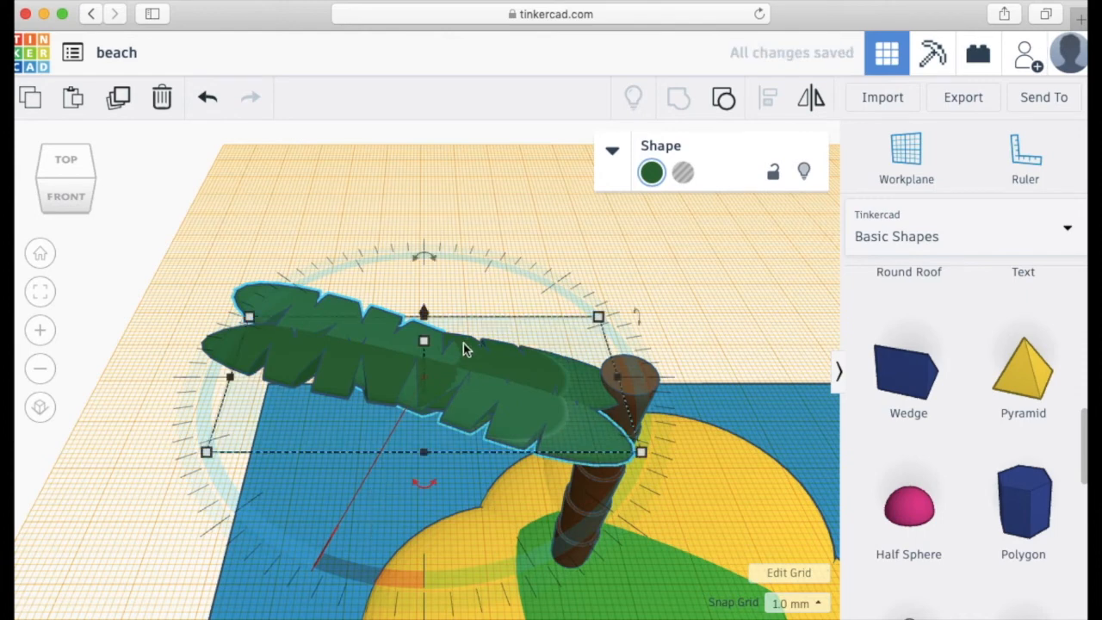
drag(456, 384, 502, 341)
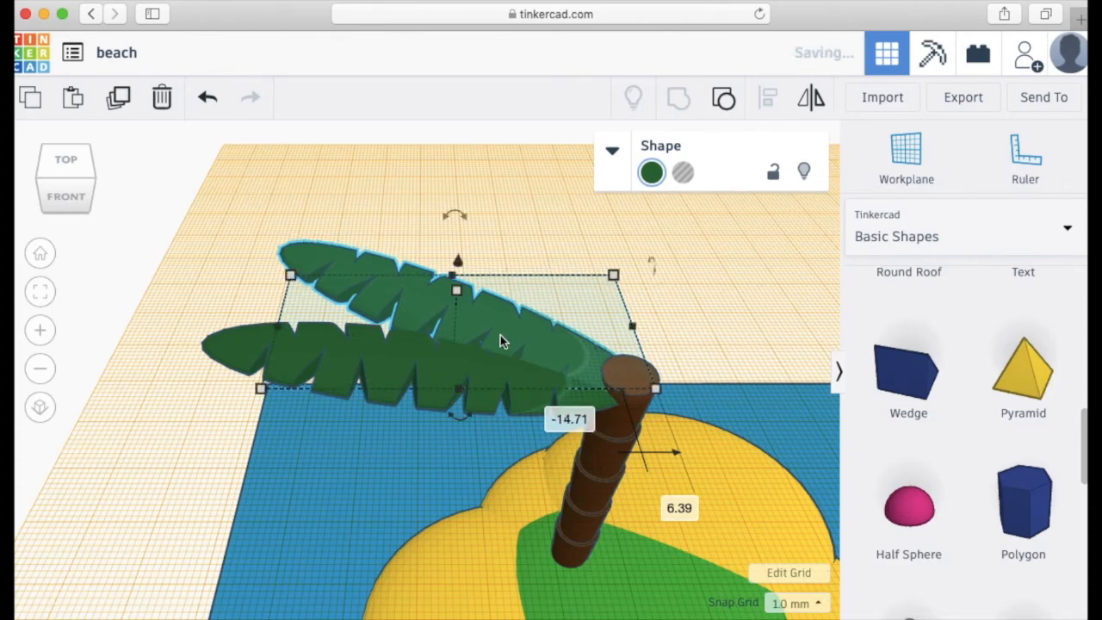
Duplicate the rotated leaf repeatedly, repeating its offset, to form a full ring of leaves around the trunk's top
click(121, 108)
click(122, 111)
click(122, 108)
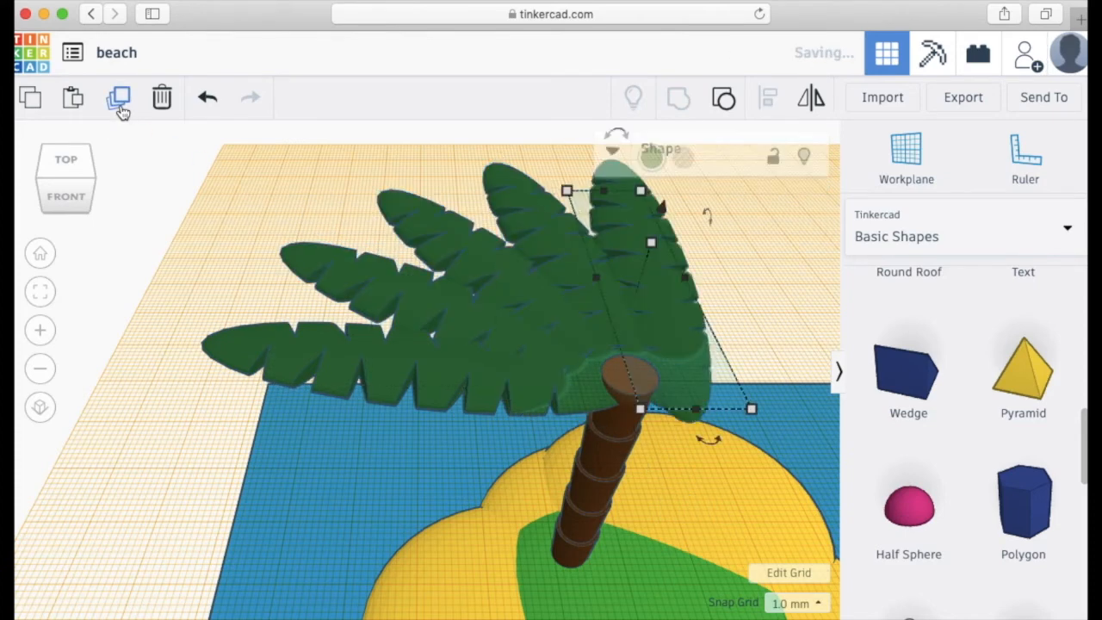
click(122, 109)
click(121, 109)
click(121, 109)
click(122, 109)
click(121, 109)
click(121, 108)
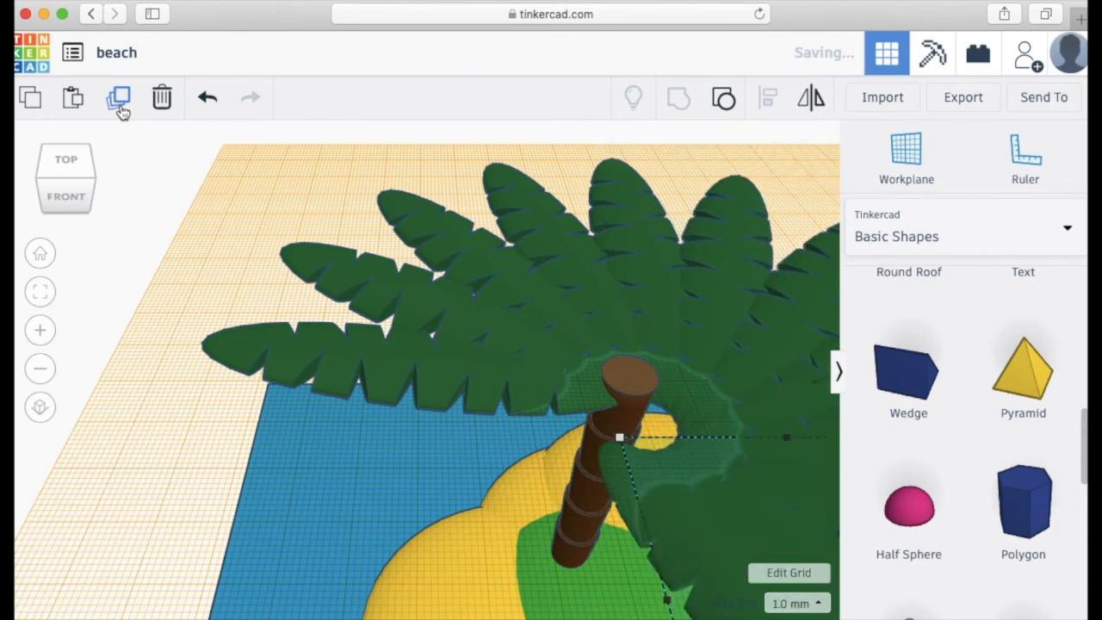
click(121, 108)
click(121, 109)
click(122, 109)
click(395, 220)
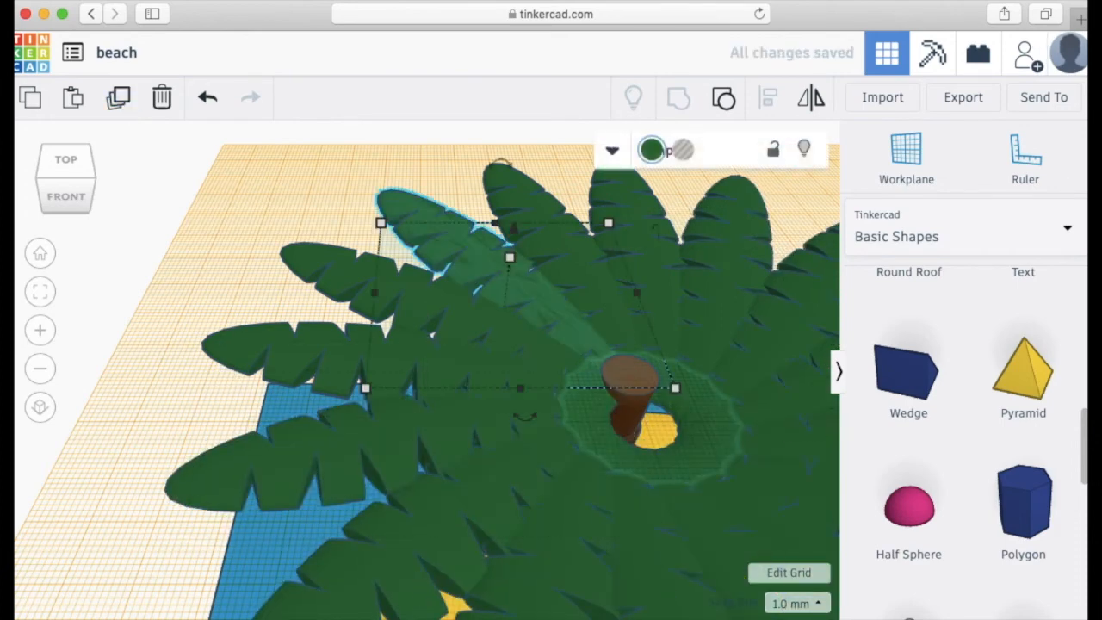
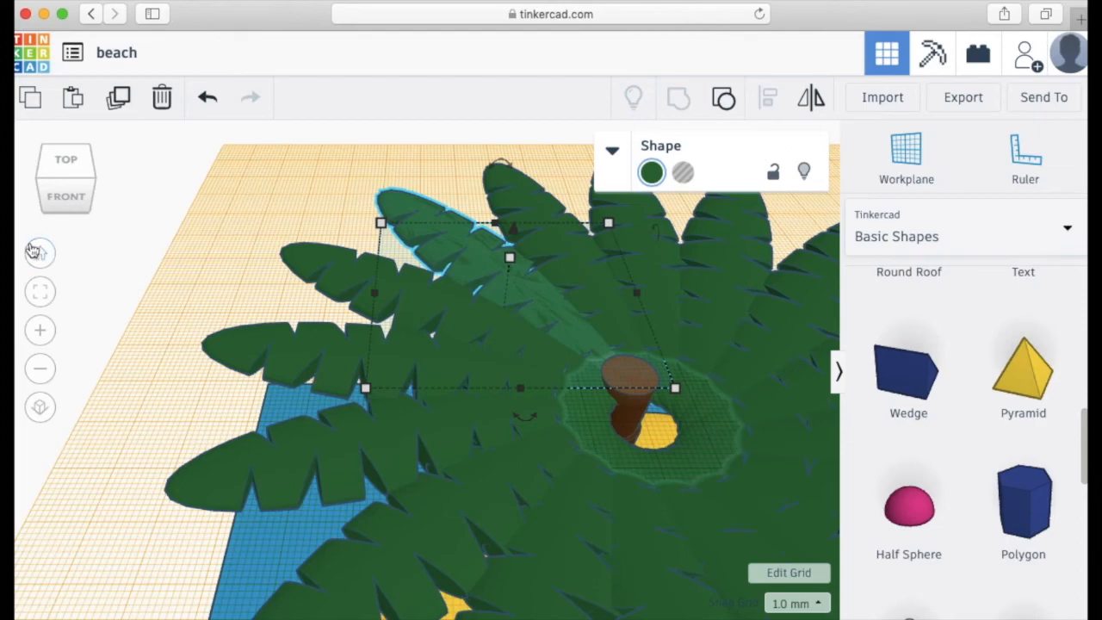
Ungroup the combined beach object to separate the trunk cones from the water, sand and green patch
click(36, 251)
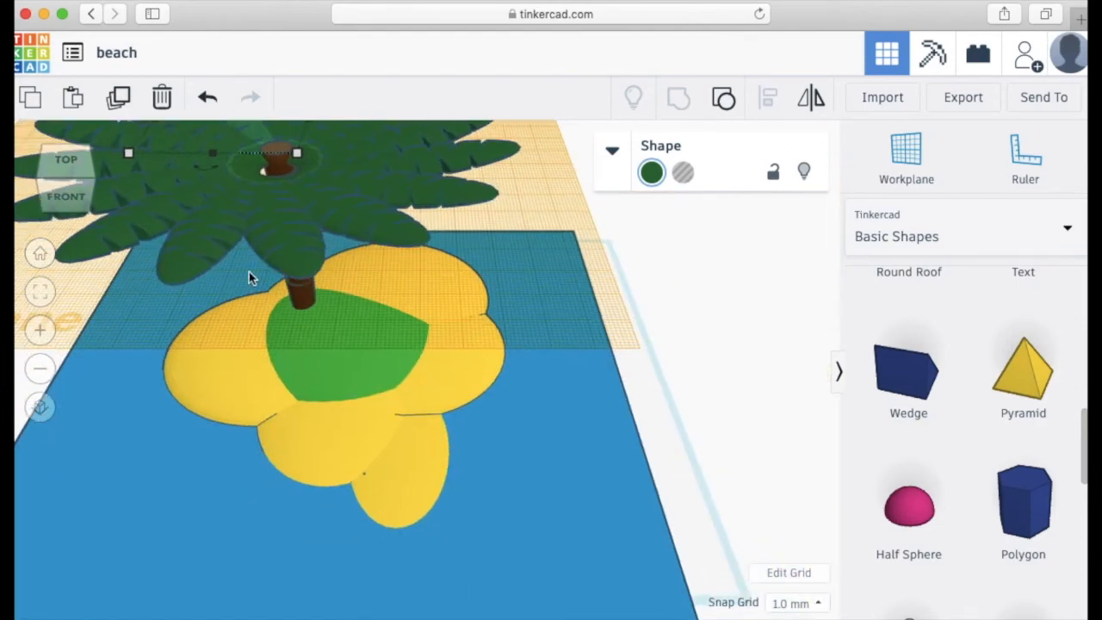
scroll(249, 278, up, 3)
scroll(248, 275, down, 5)
scroll(249, 276, up, 3)
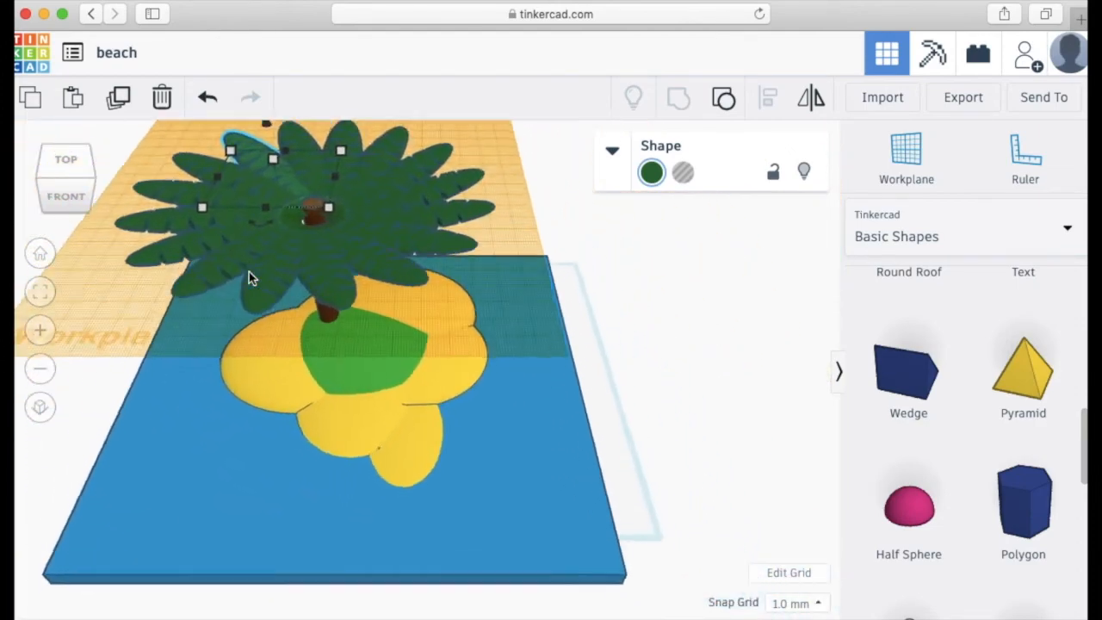
click(572, 383)
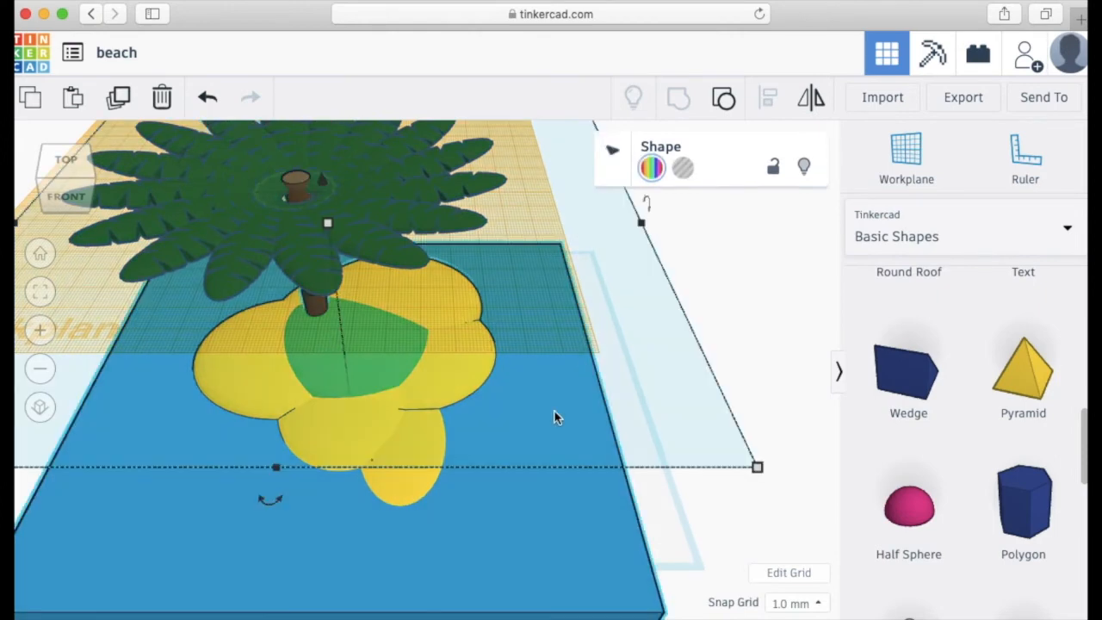
key(super+a)
click(727, 103)
click(757, 266)
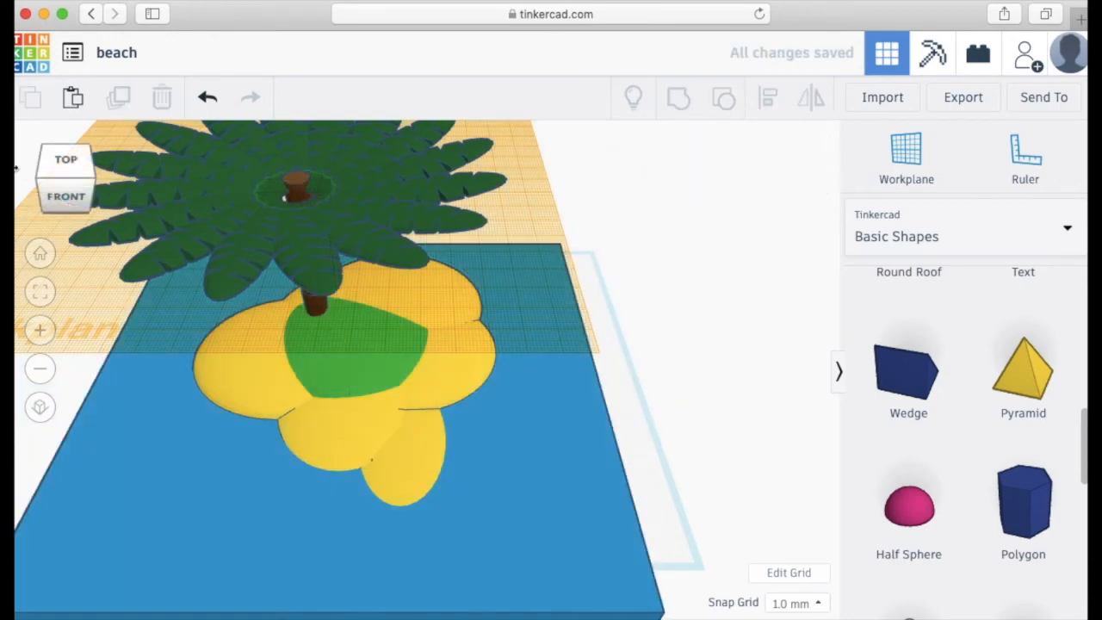
Select all the stacked brown cones of the trunk and group them into one object
click(59, 185)
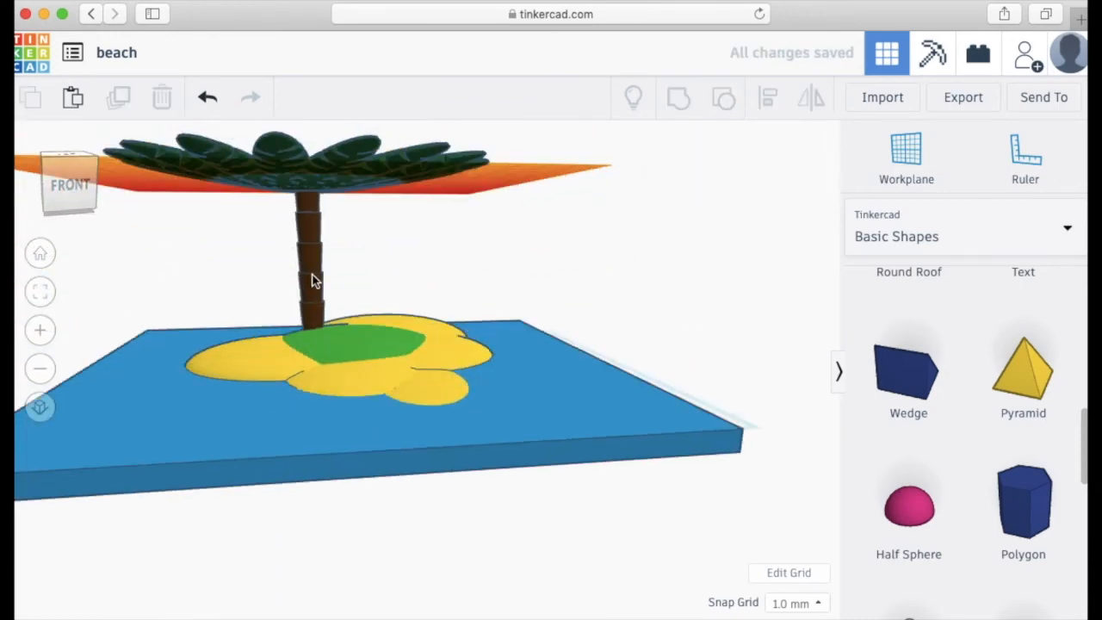
click(314, 280)
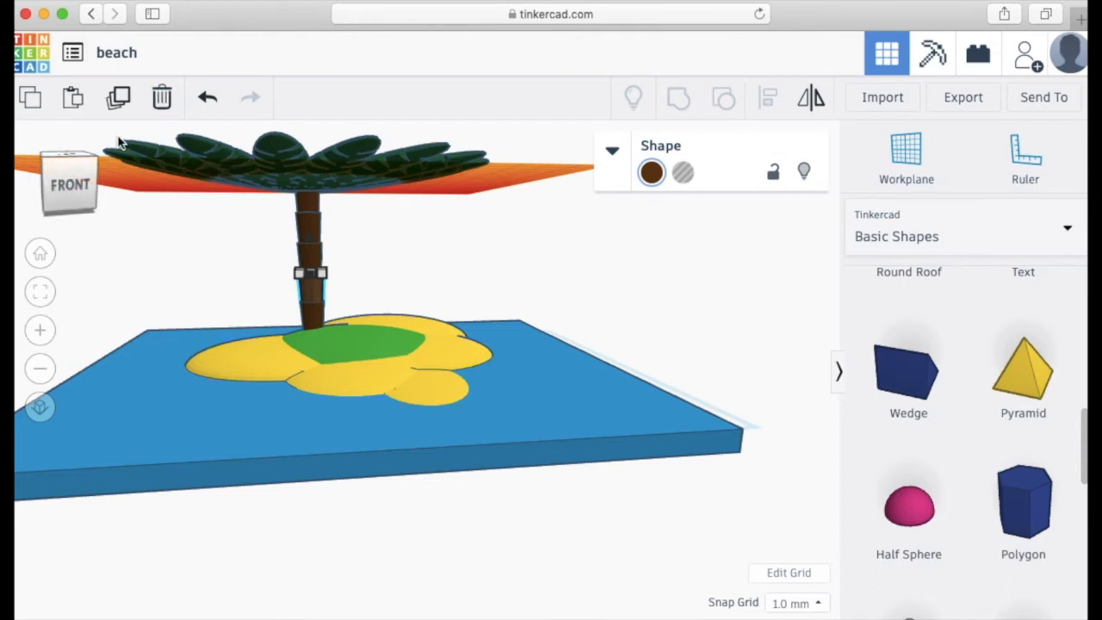
drag(379, 263, 276, 310)
drag(276, 204, 377, 315)
click(685, 100)
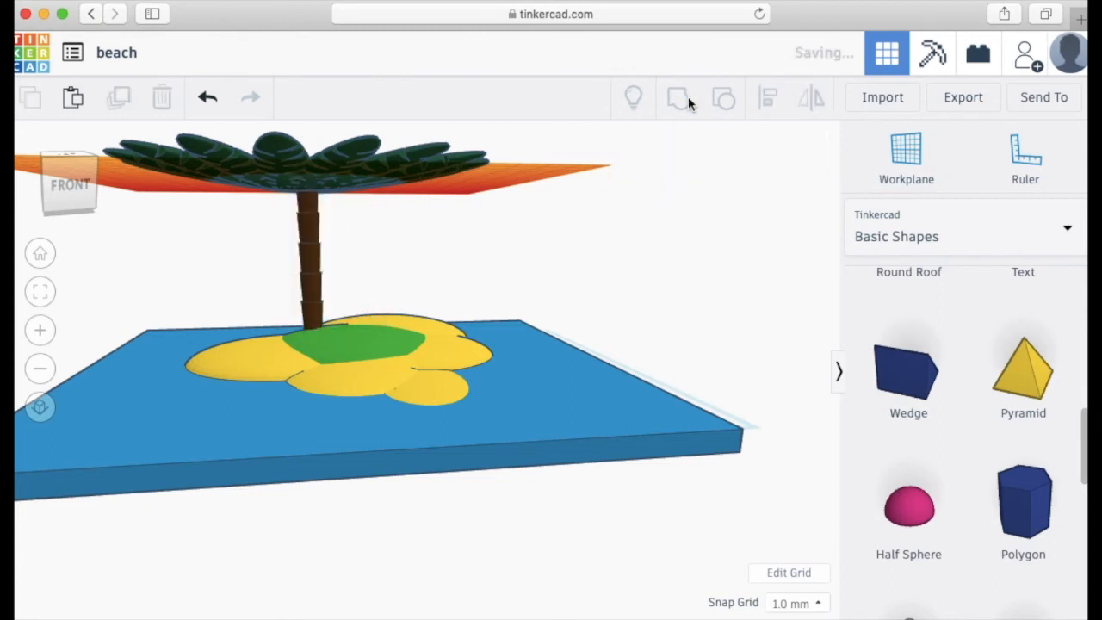
Move the grouped trunk into the centre of the leaf ring
drag(321, 255, 303, 253)
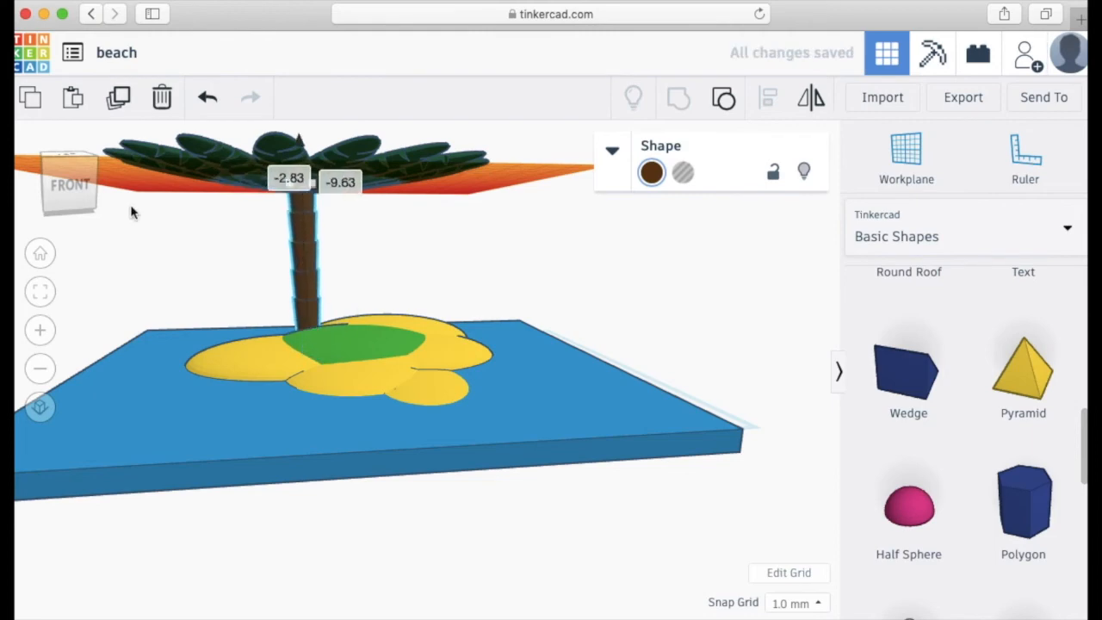
click(62, 160)
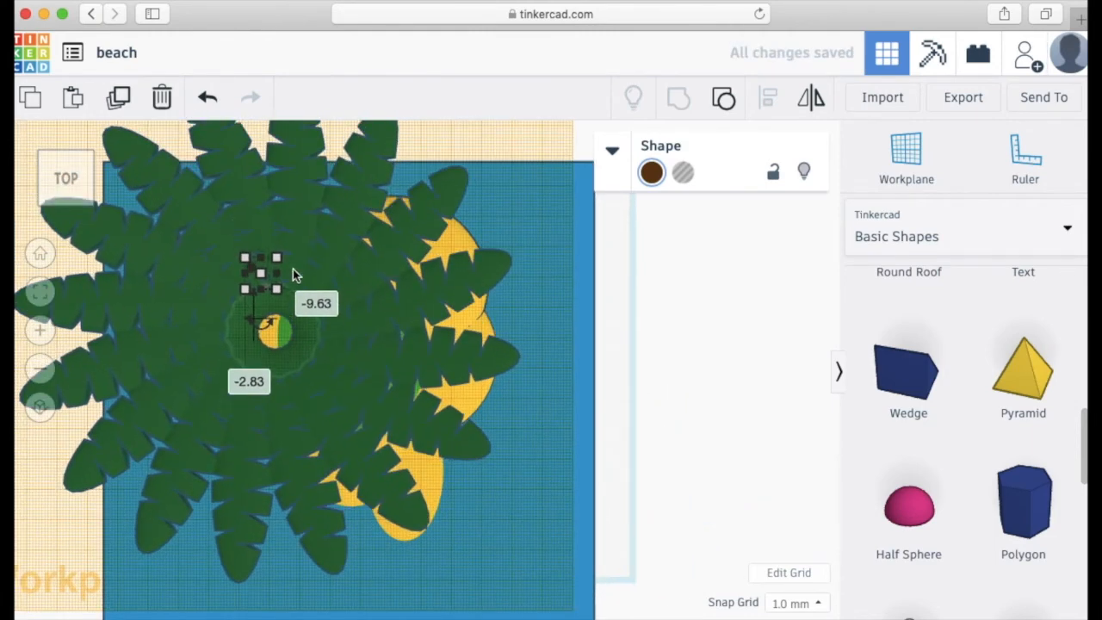
drag(262, 273, 275, 328)
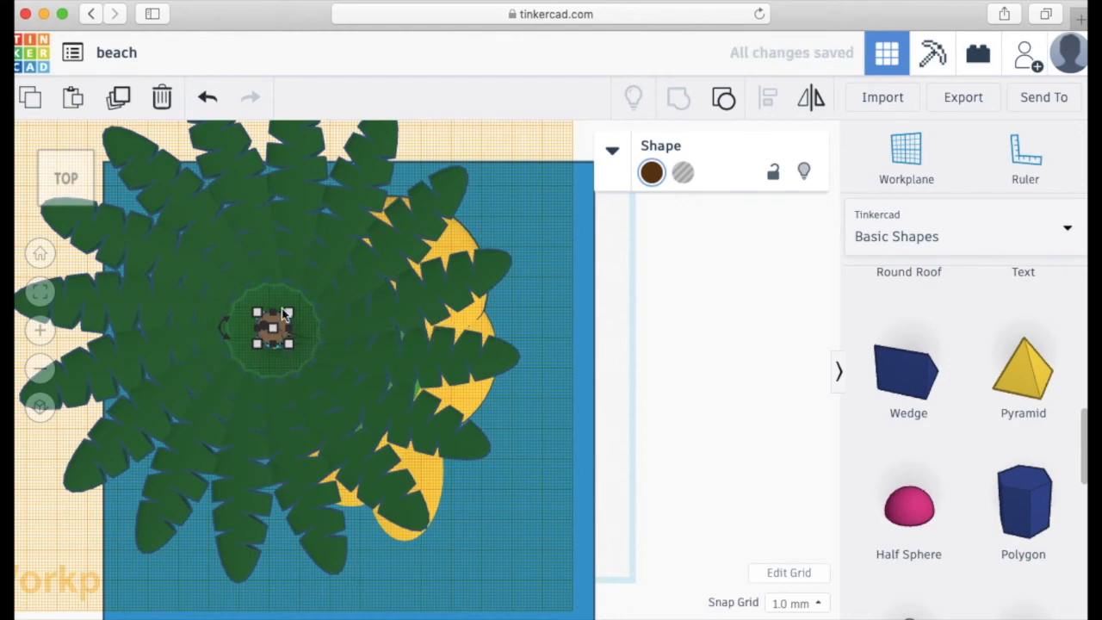
Shift three leaves on the ring's sand side inward toward the trunk and rotate the last one by -11° in plan
right_drag(443, 295, 441, 296)
click(435, 299)
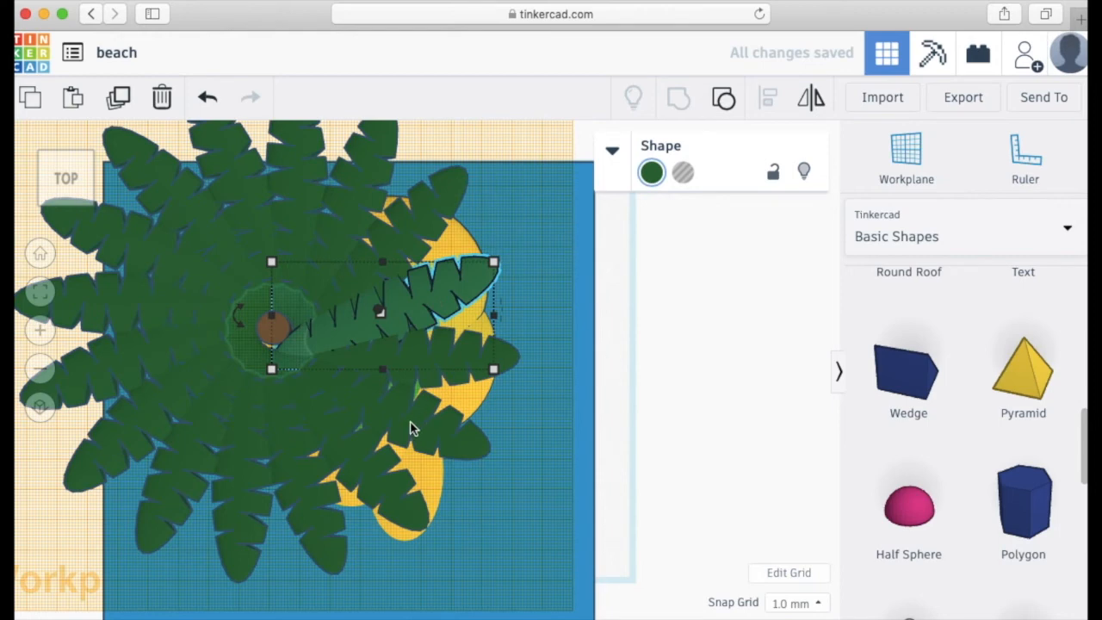
drag(403, 410, 399, 399)
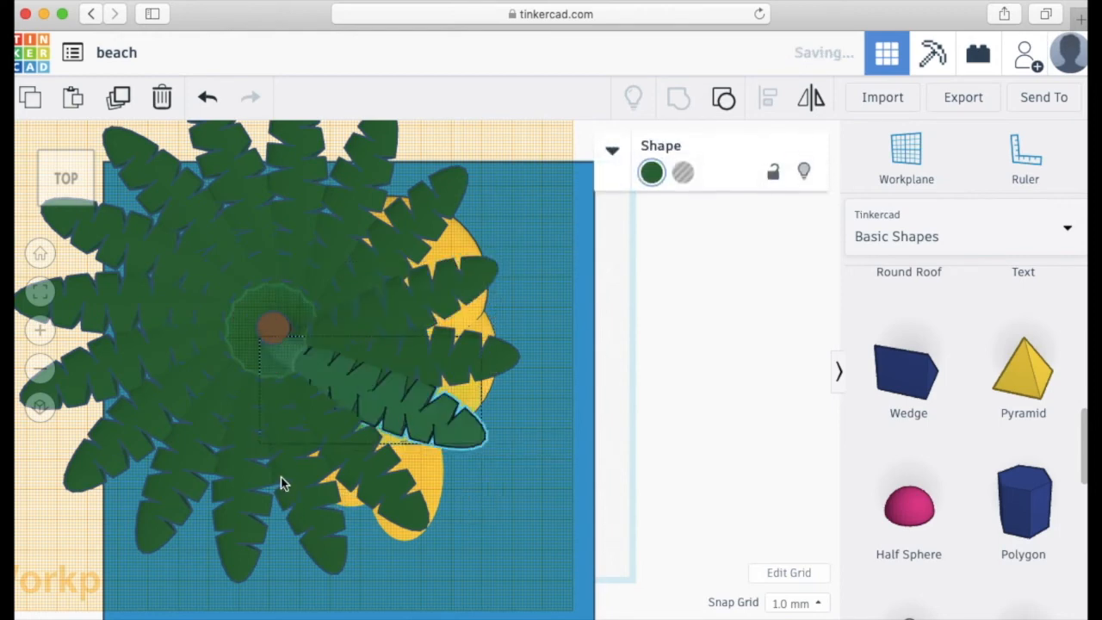
drag(313, 467, 310, 451)
drag(215, 442, 153, 414)
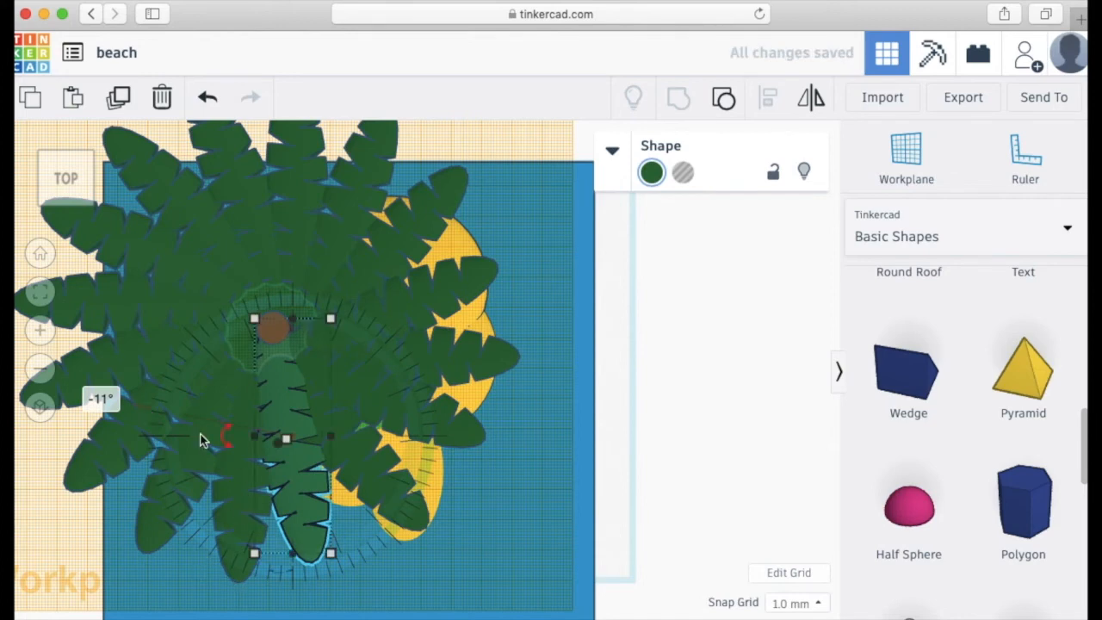
Delete the crowded leaf that reaches past the water's edge, beside the diagonal leaf
click(181, 338)
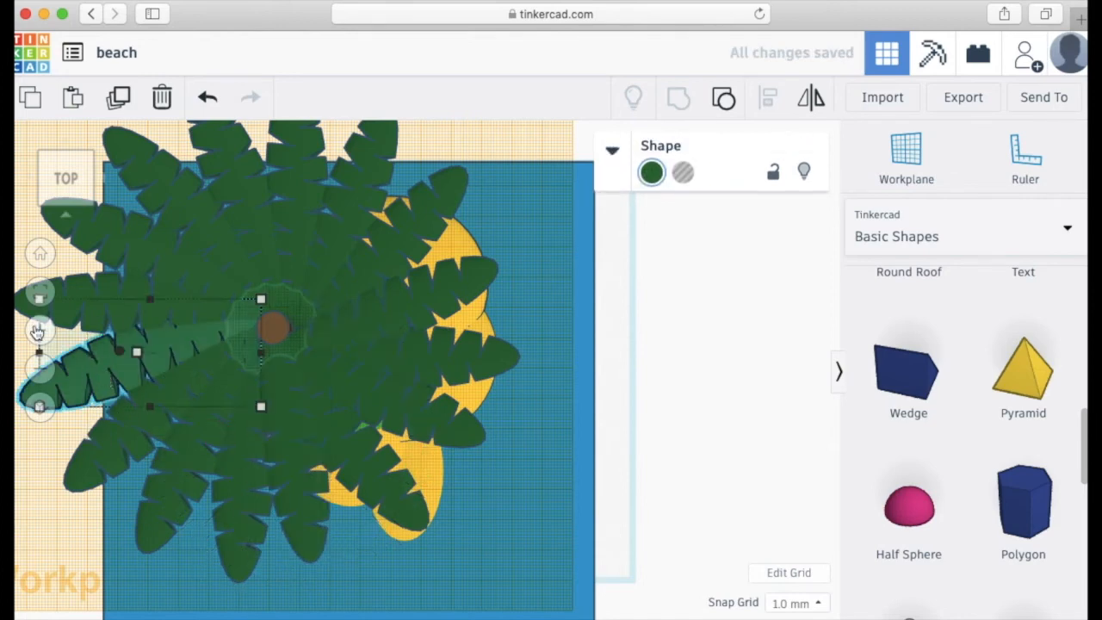
key(Delete)
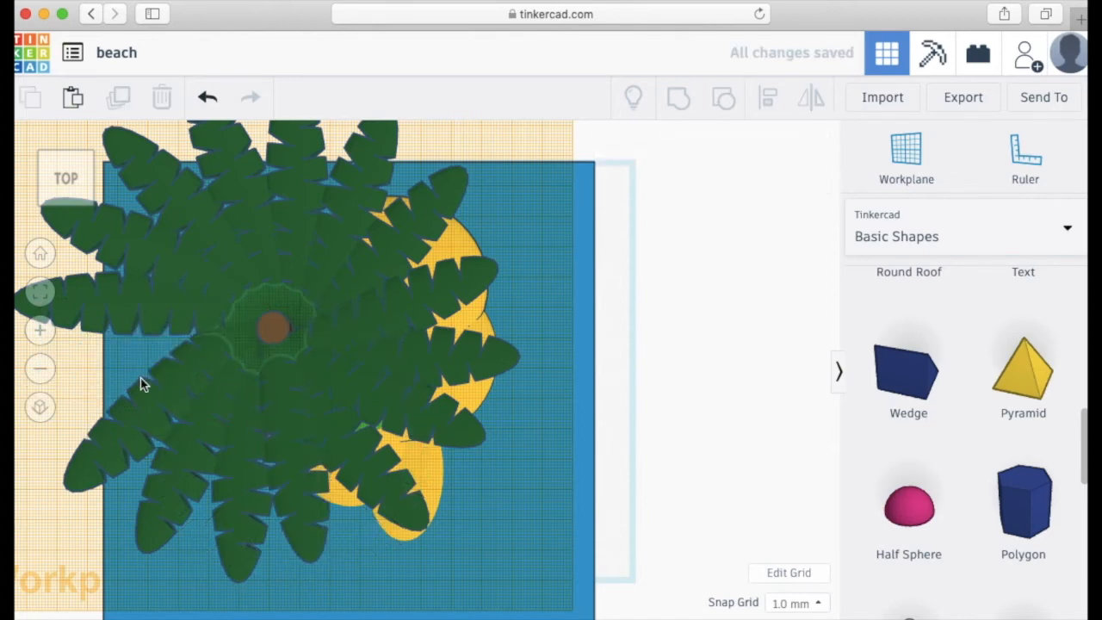
key(super+z)
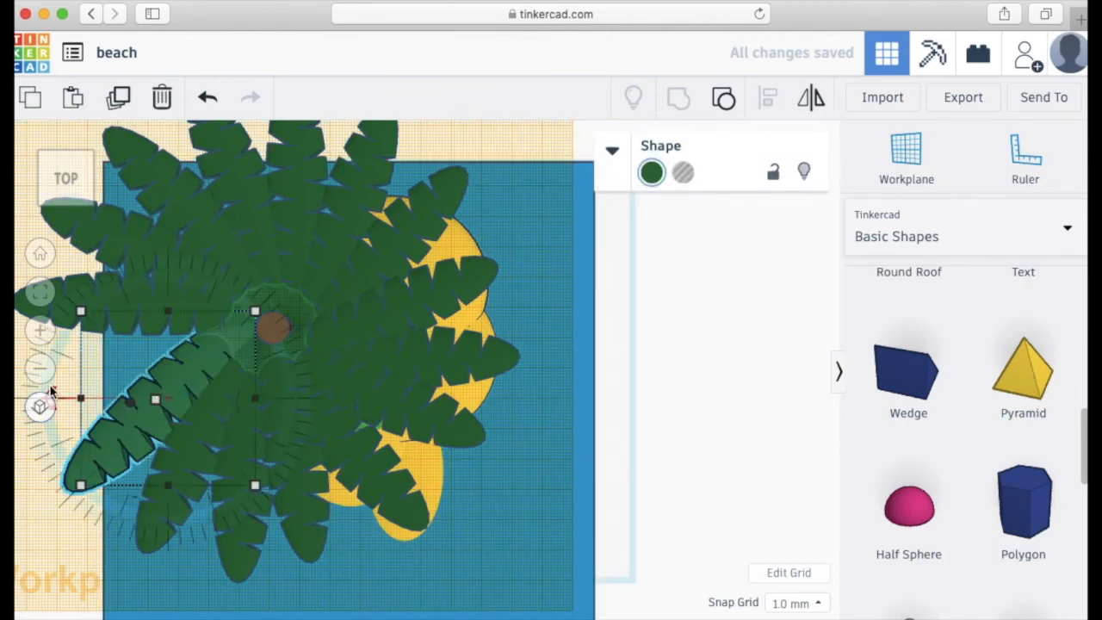
Rotate the neighbouring diagonal leaf clockwise in plan and move it into the gap with its inner end near the trunk
drag(49, 391, 50, 392)
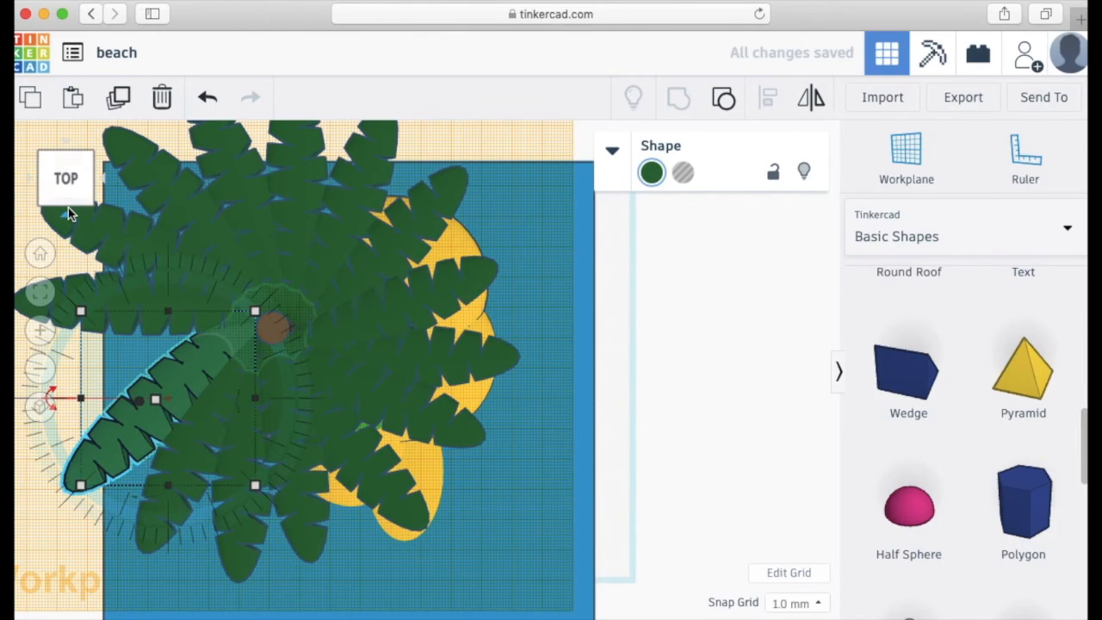
key(f)
drag(237, 371, 193, 372)
click(86, 371)
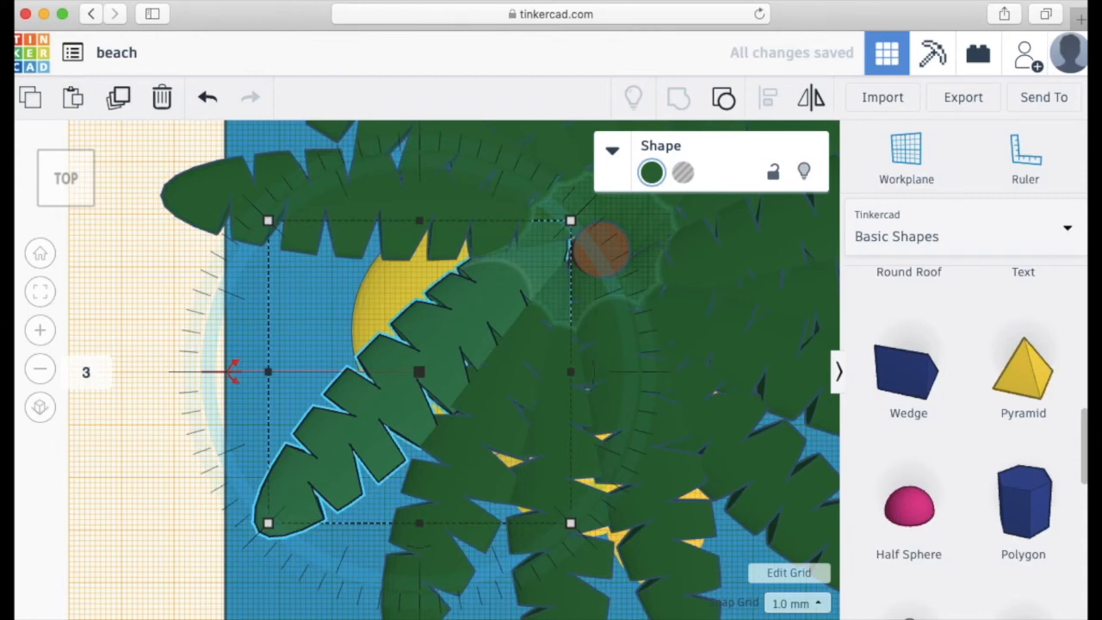
text(3)
key(Return)
drag(366, 423, 344, 401)
drag(211, 349, 156, 272)
drag(327, 404, 334, 371)
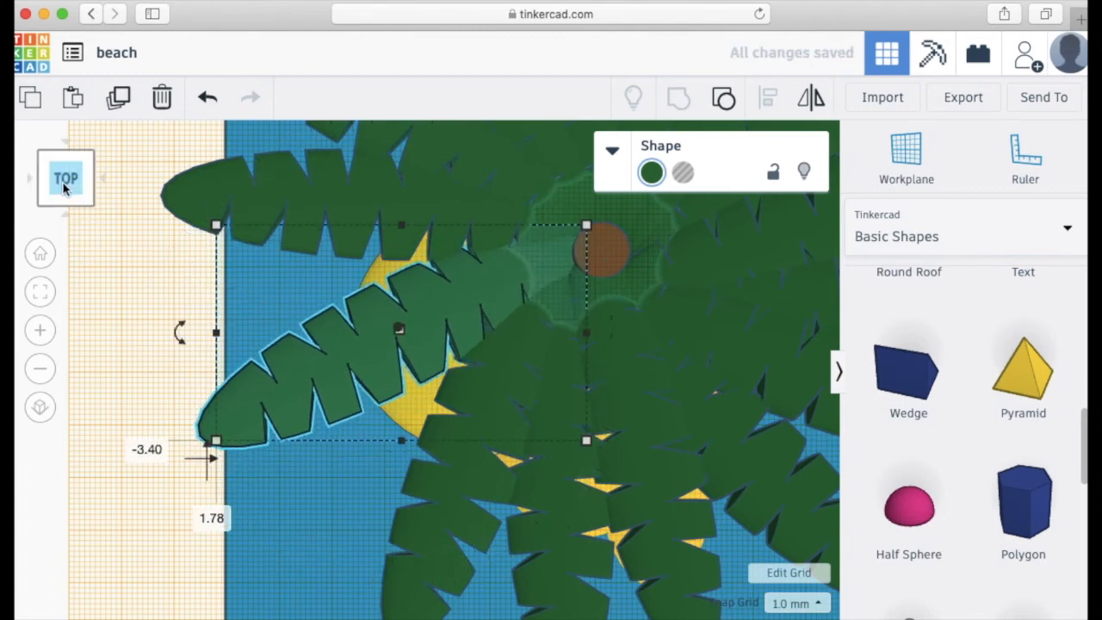
Rotate the duplicate leaf that overlaps another one out of its place and remove it from the ring
click(64, 184)
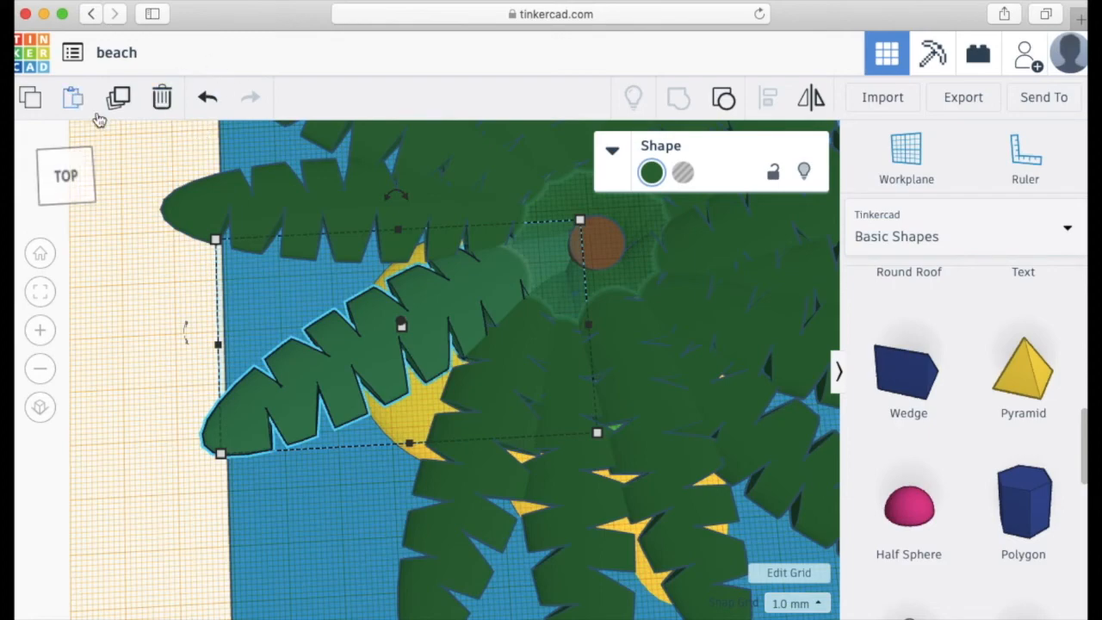
click(40, 253)
drag(73, 198, 164, 241)
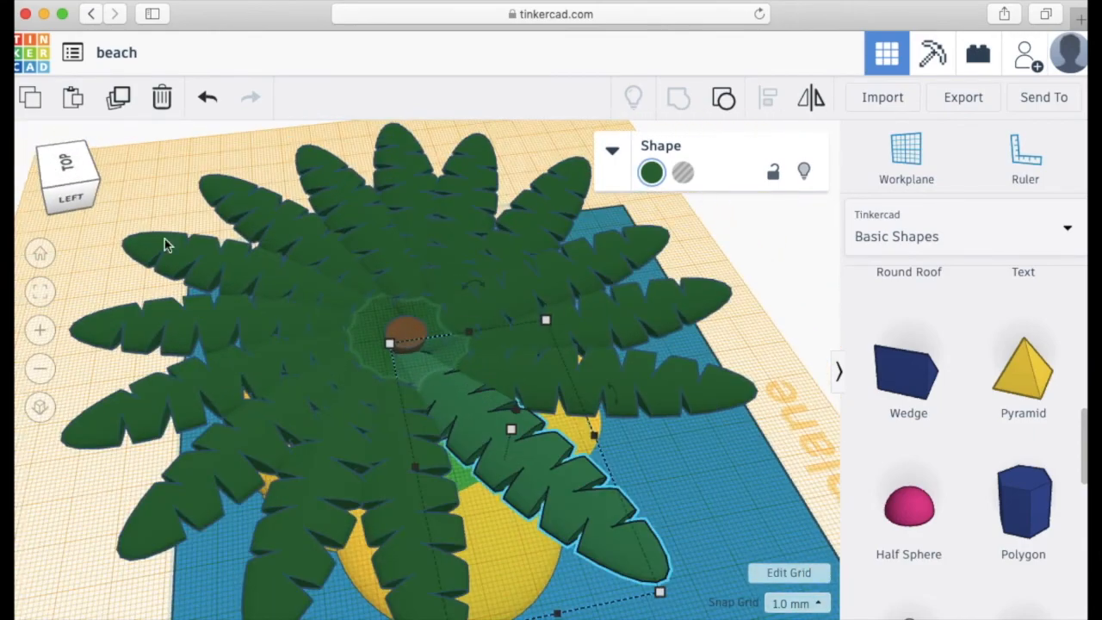
click(249, 411)
drag(293, 600, 349, 613)
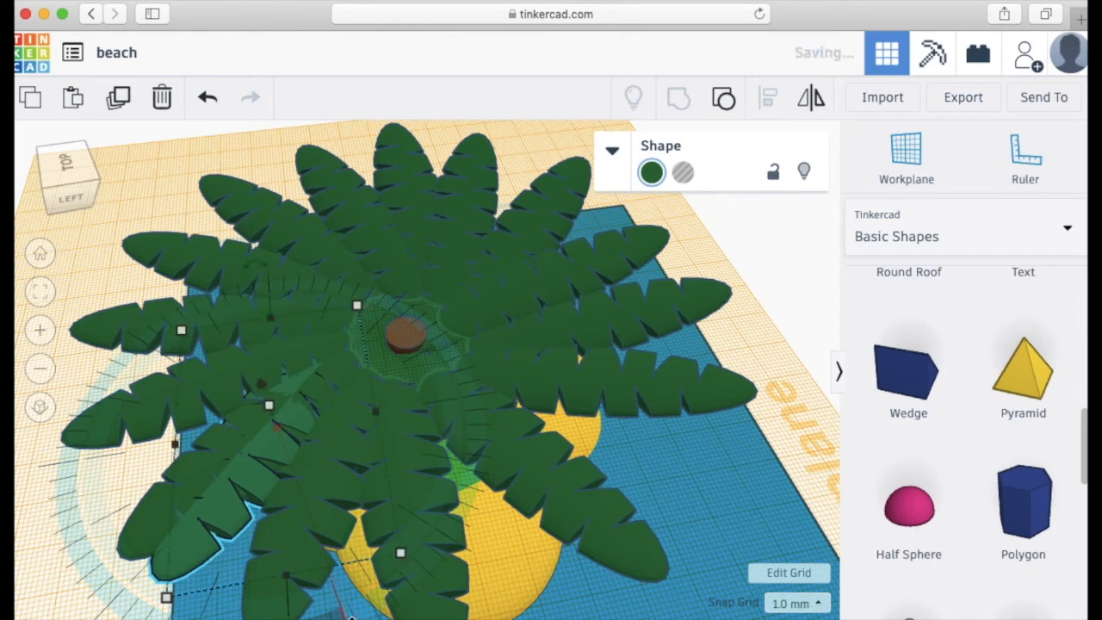
click(349, 615)
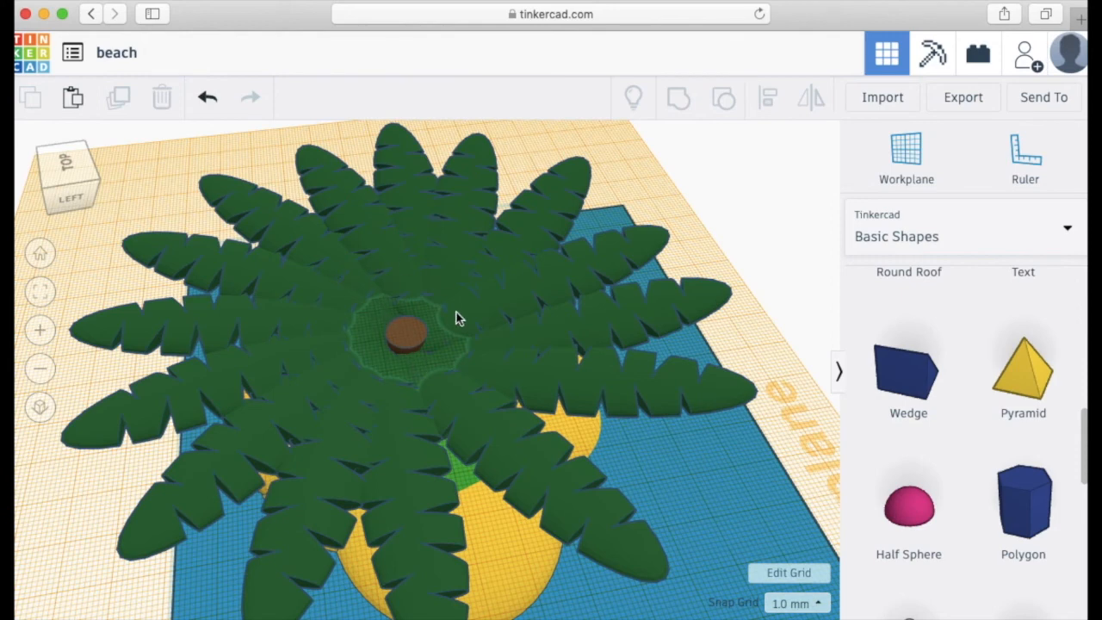
Duplicate the leaf over the sand, set a workplane on the trunk's top and move the copy inward over the trunk
click(477, 428)
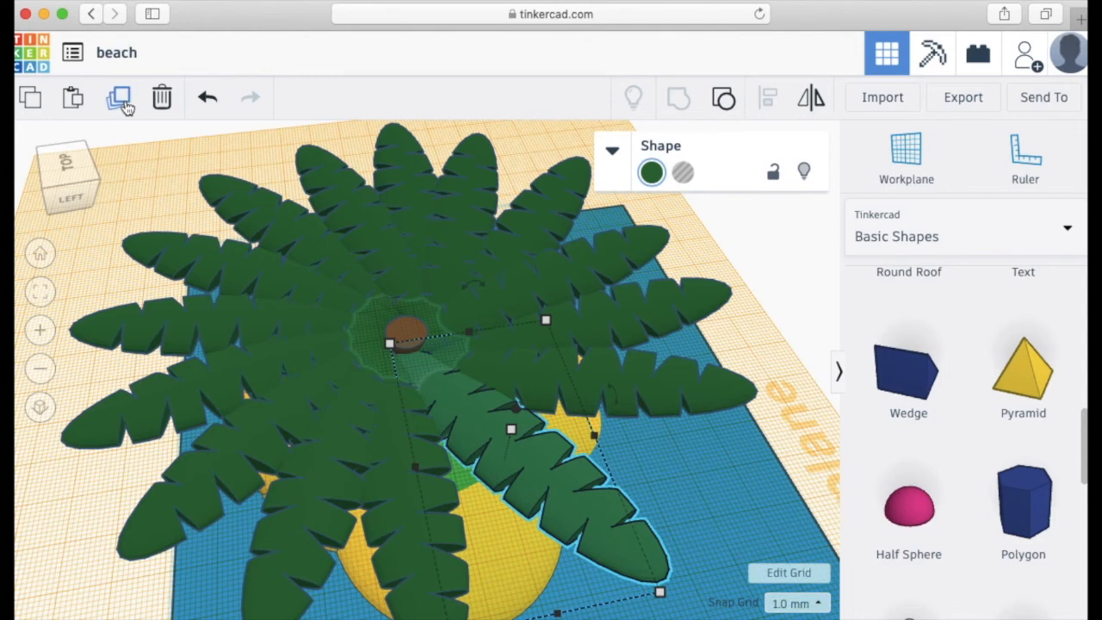
click(120, 99)
click(906, 153)
click(410, 334)
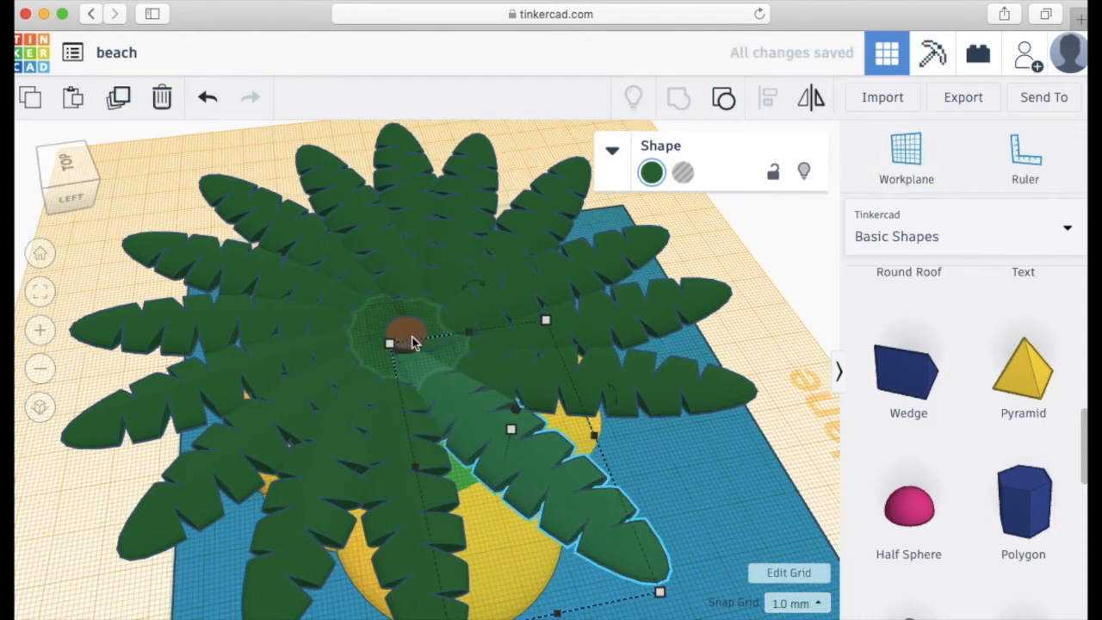
drag(459, 398, 428, 344)
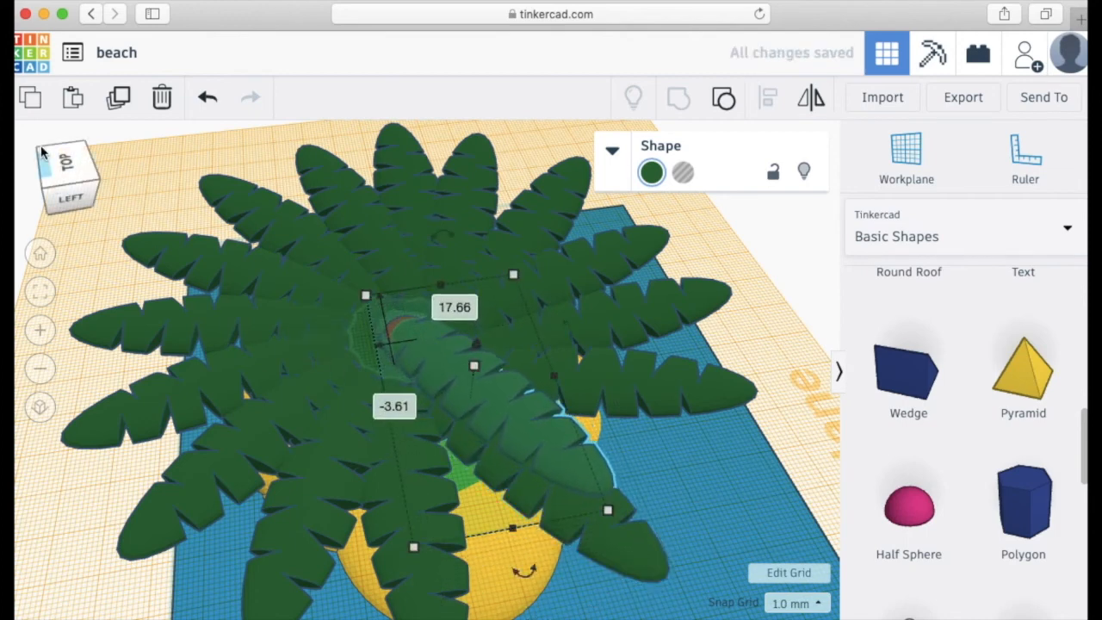
Nudge the upper leaf in small moves so its inner end covers the trunk's top, and duplicate it again
click(64, 168)
click(64, 163)
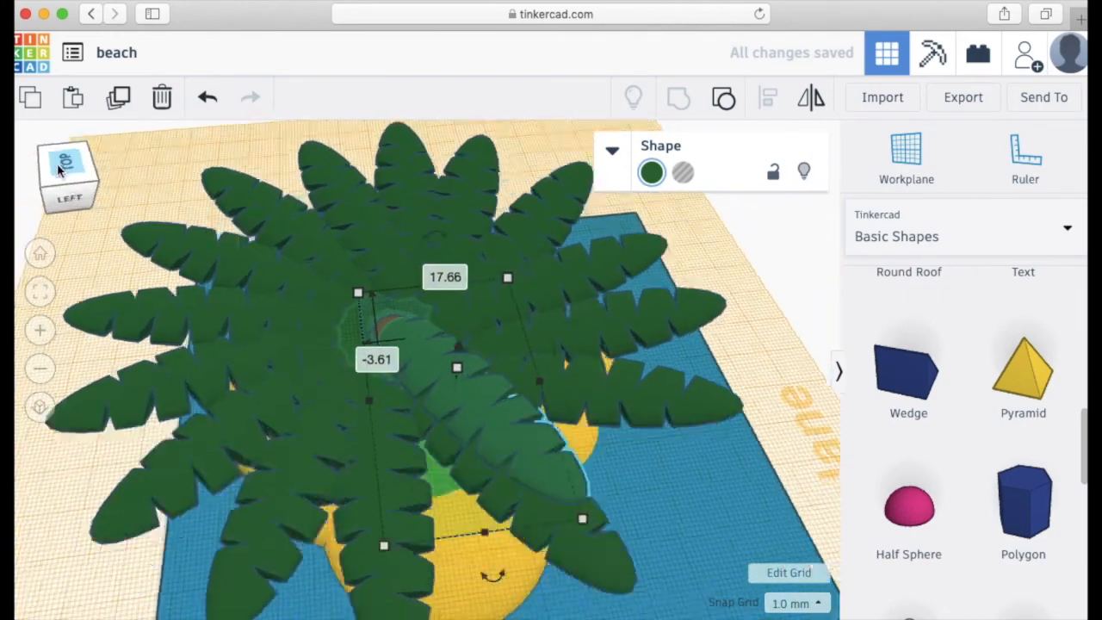
drag(455, 325, 445, 296)
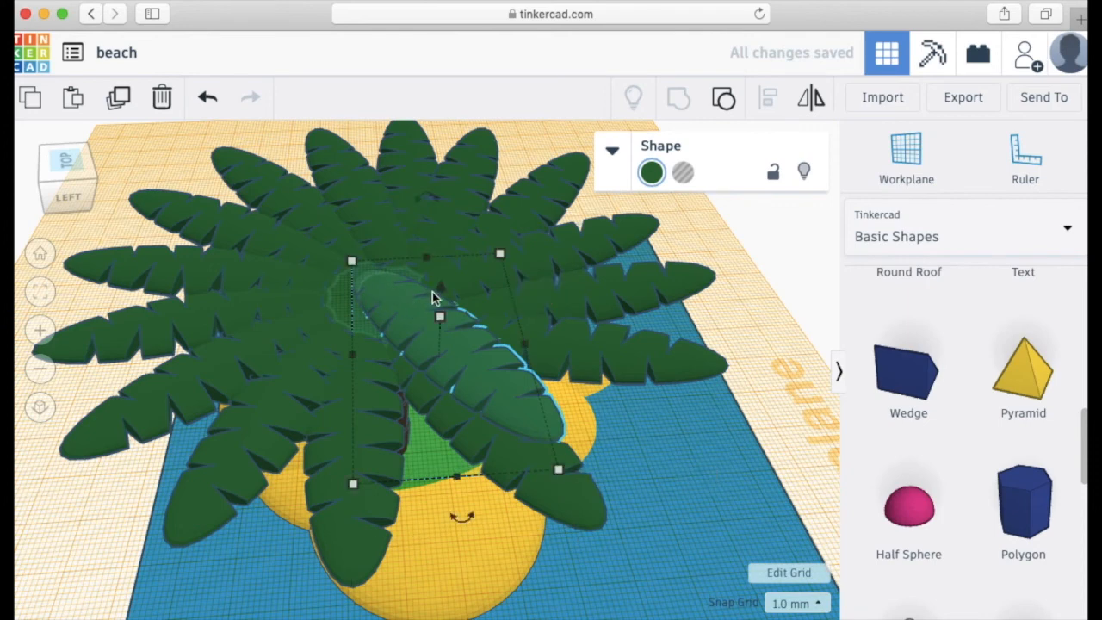
drag(411, 317, 429, 278)
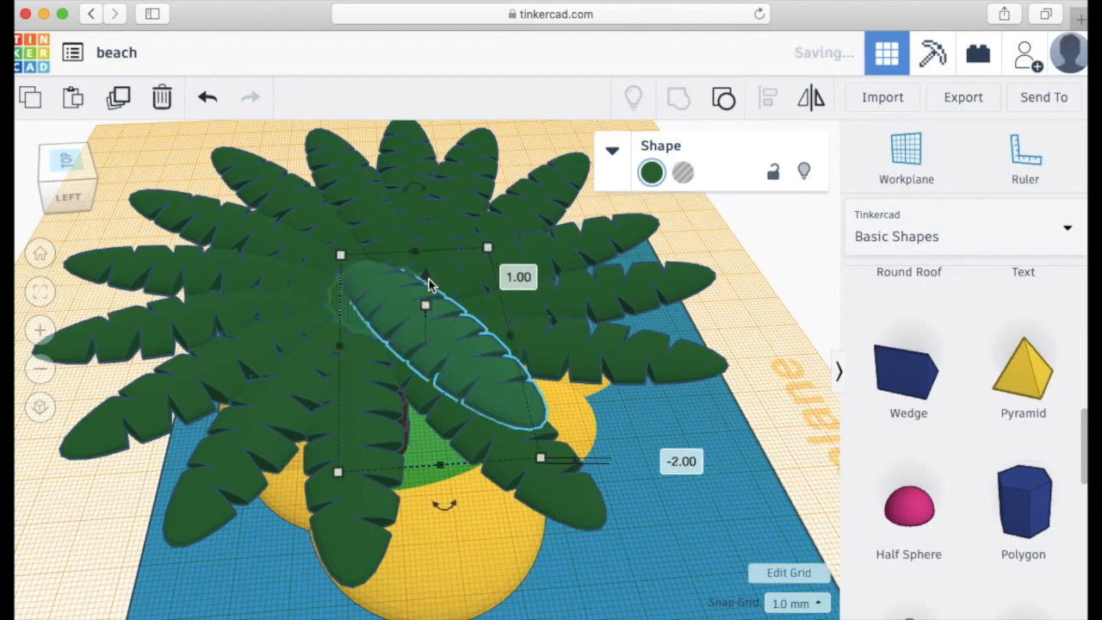
drag(445, 339, 453, 352)
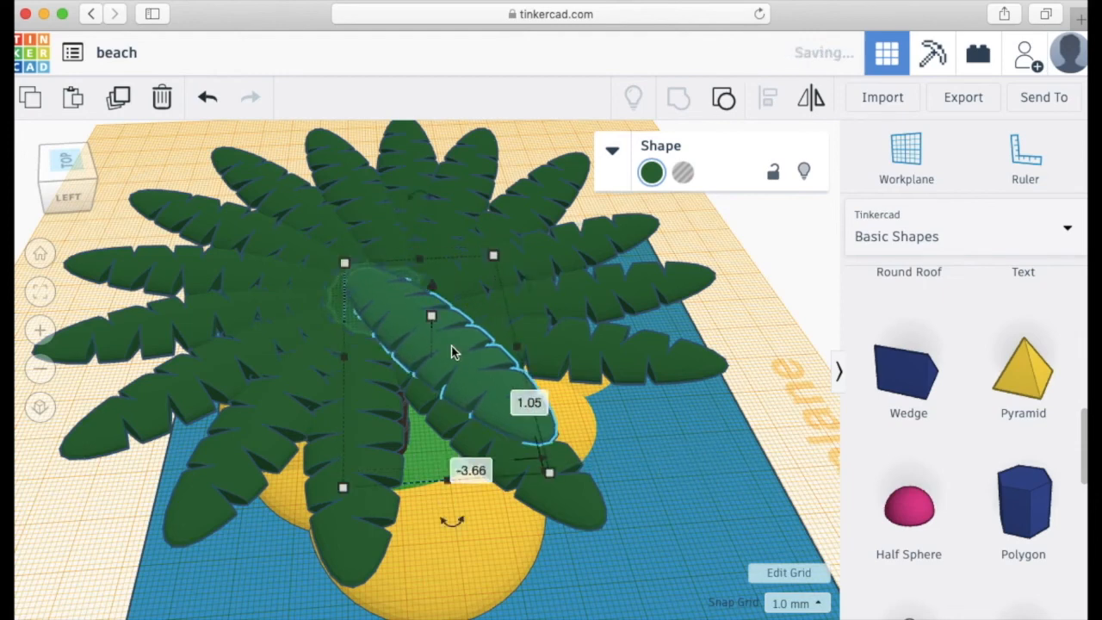
click(120, 99)
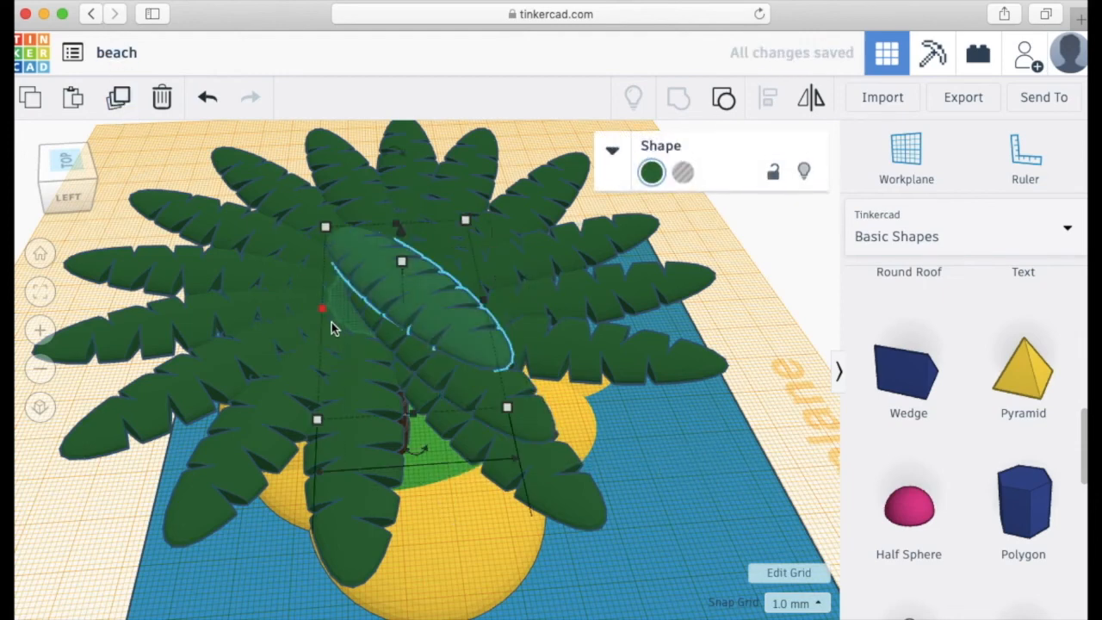
Move the upper leaf outward from the crown's centre so its inner end sits over the trunk
drag(426, 317, 455, 359)
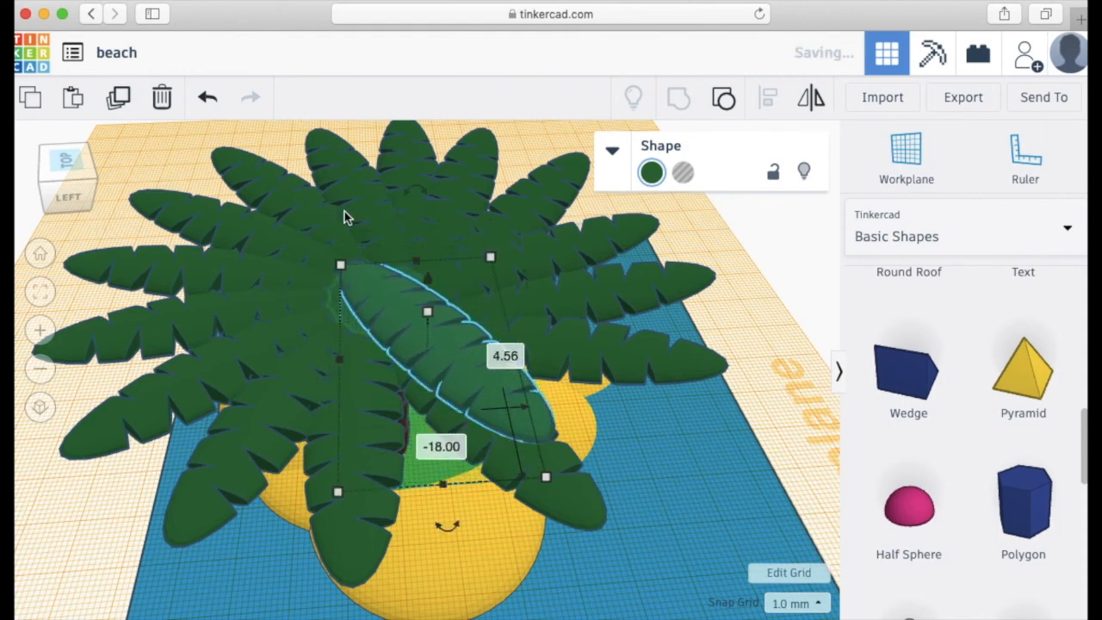
click(450, 367)
click(120, 100)
drag(454, 525, 357, 564)
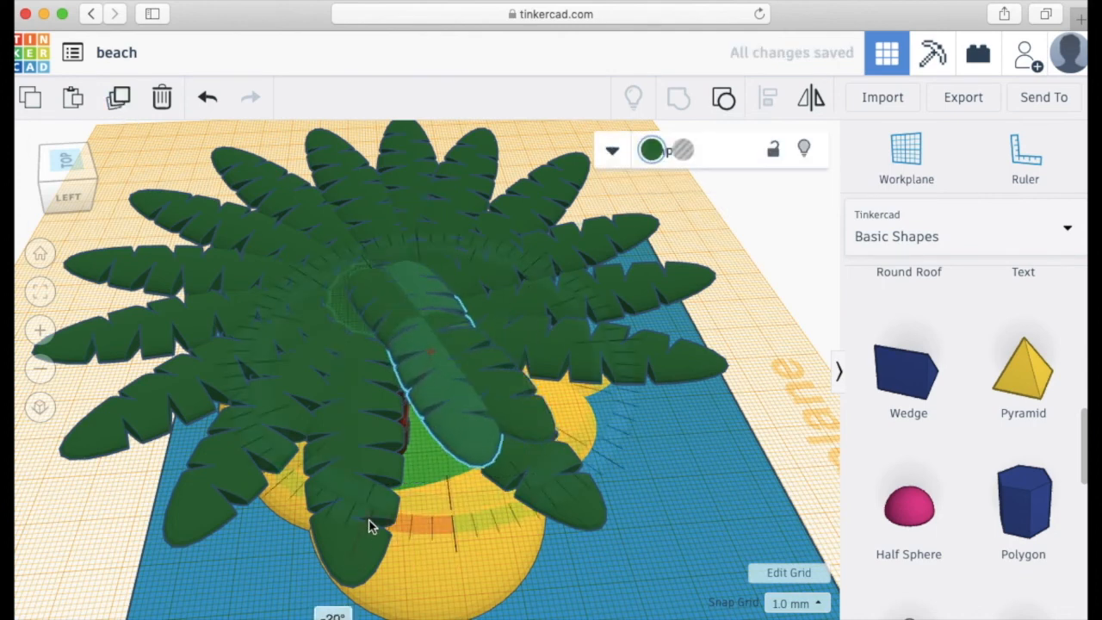
drag(370, 526, 370, 507)
double_click(432, 438)
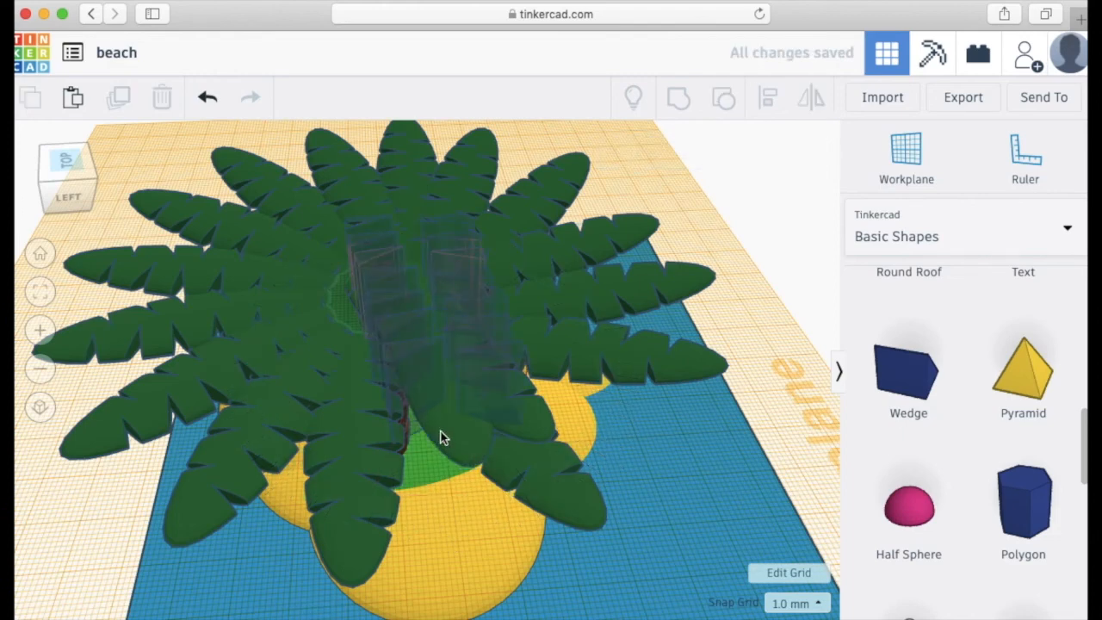
click(435, 449)
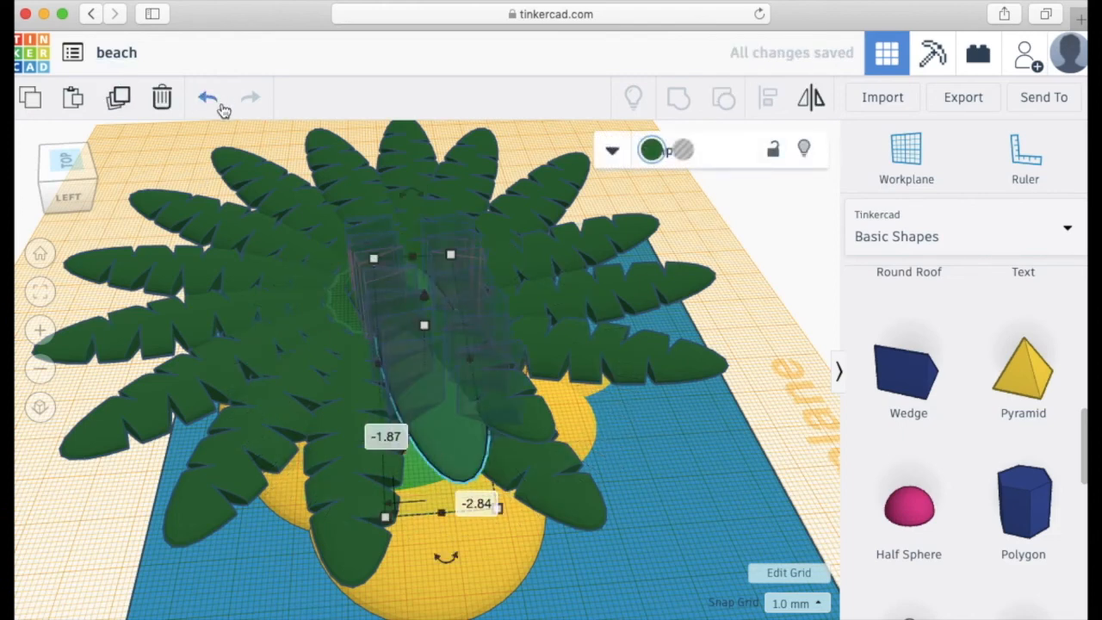
click(219, 104)
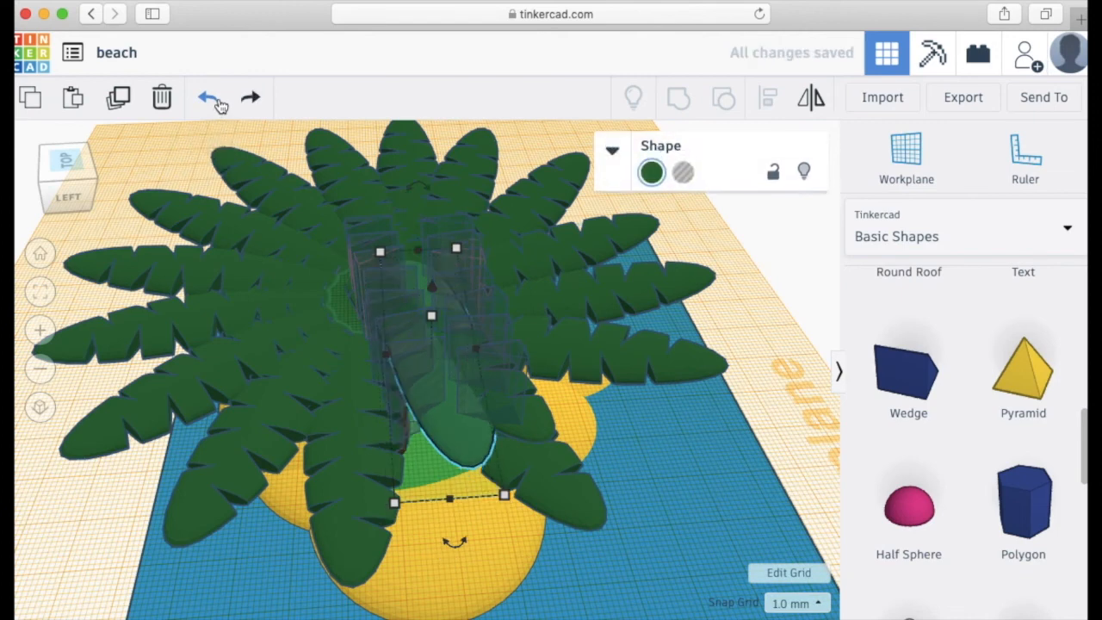
click(220, 104)
click(219, 104)
click(219, 104)
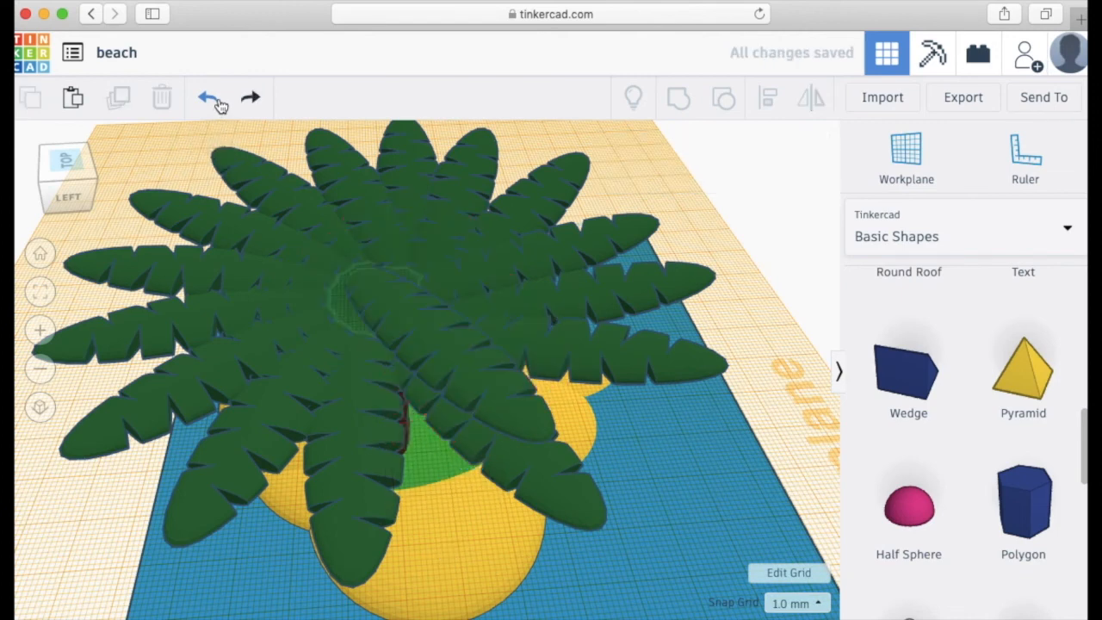
Duplicate the upper leaf, rotate the copy clockwise in plan and move it around the trunk with its inner end over the trunk's top
click(411, 335)
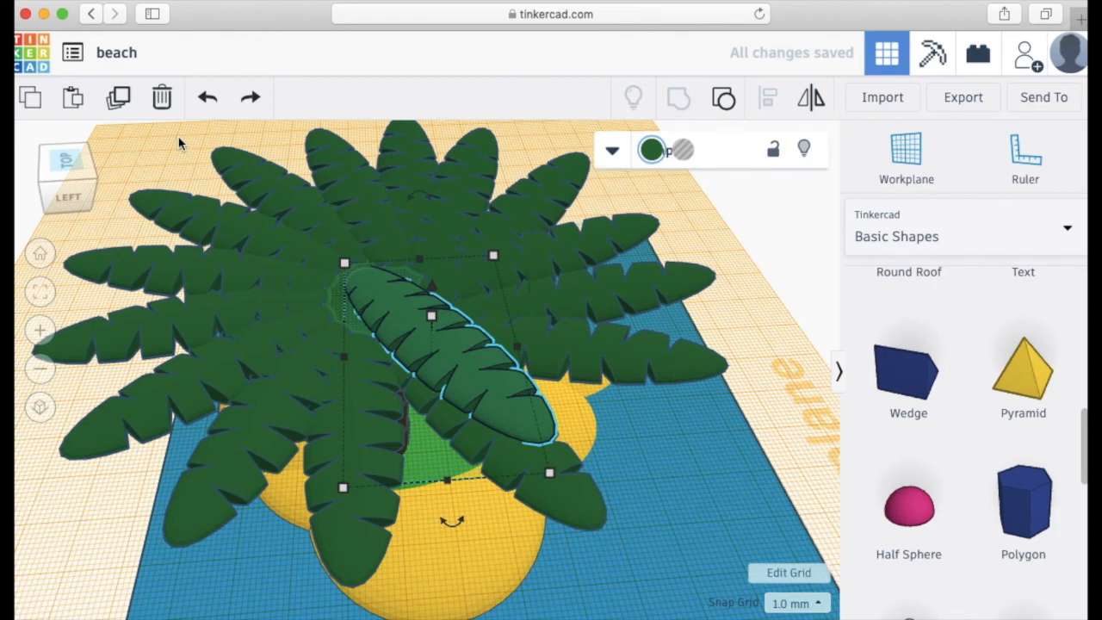
click(121, 102)
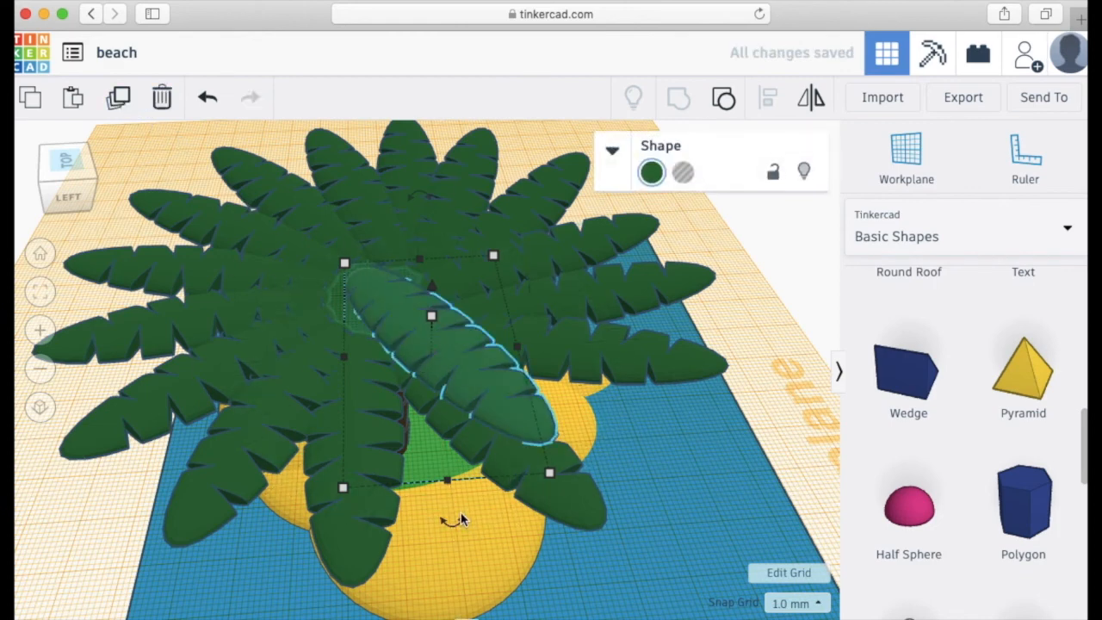
drag(458, 520, 383, 502)
drag(451, 438, 394, 453)
drag(399, 583, 320, 528)
drag(381, 458, 307, 451)
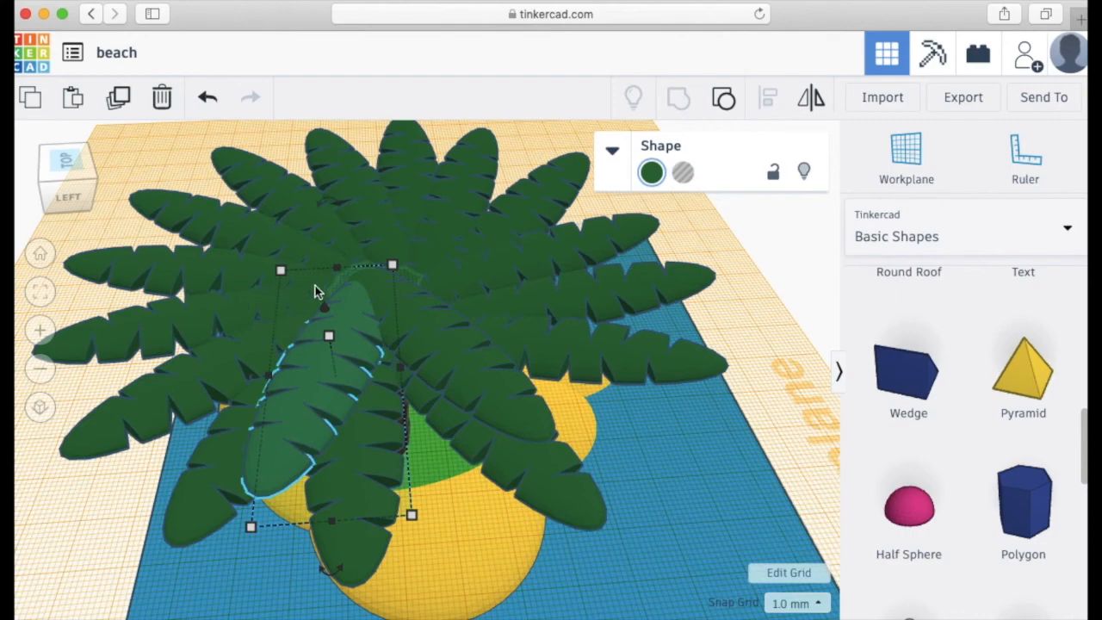
Repeat the duplication six times with the same rotation and offset to form an upper ring of leaves around the trunk
click(72, 199)
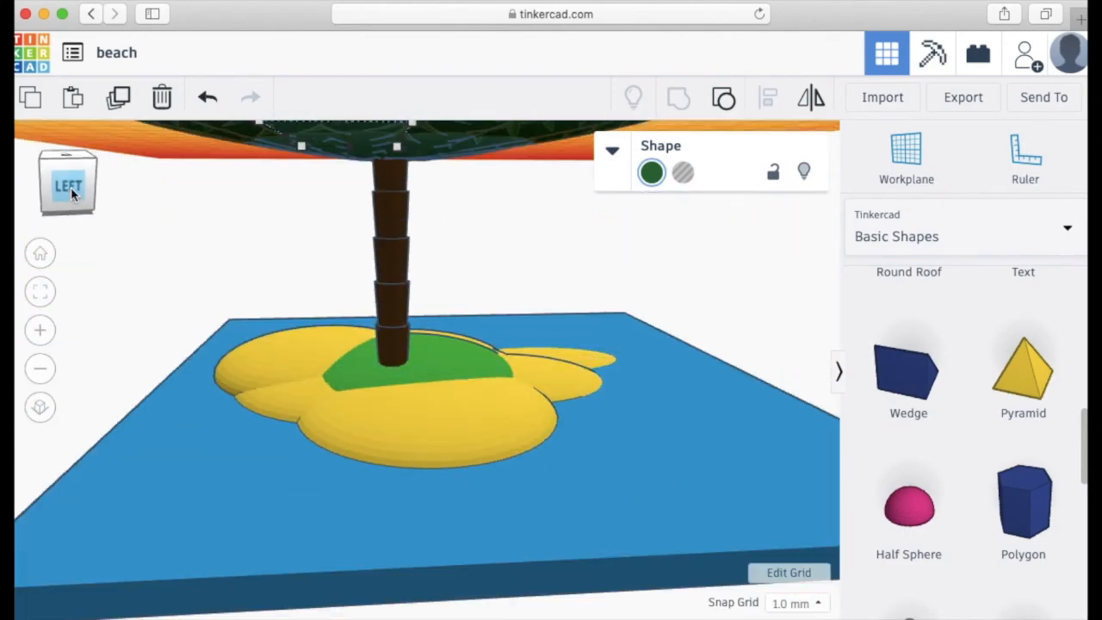
click(70, 187)
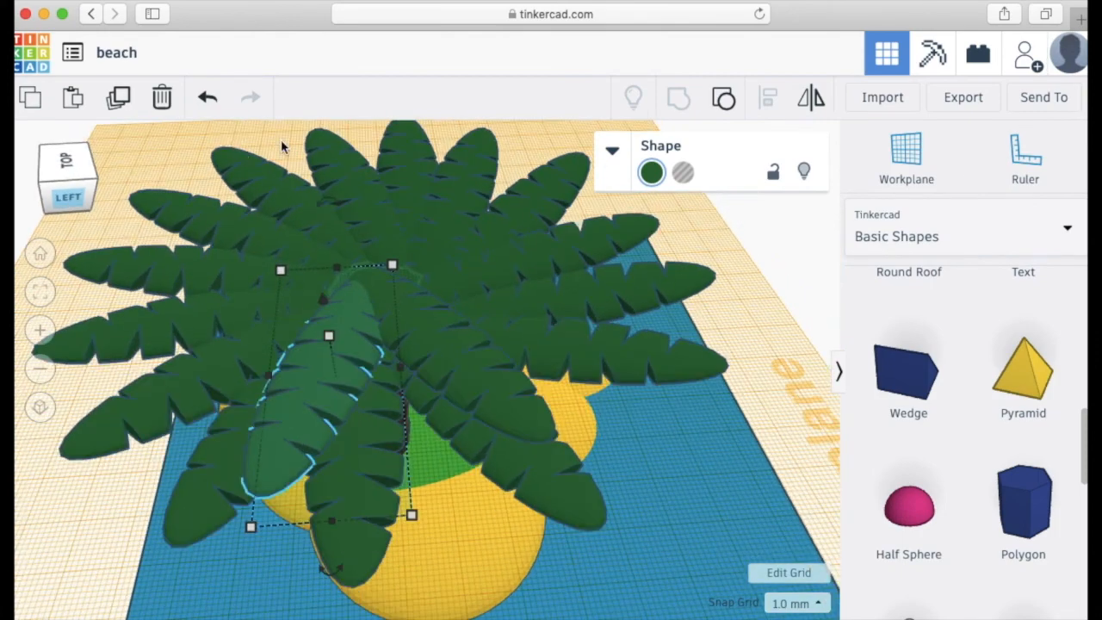
click(119, 110)
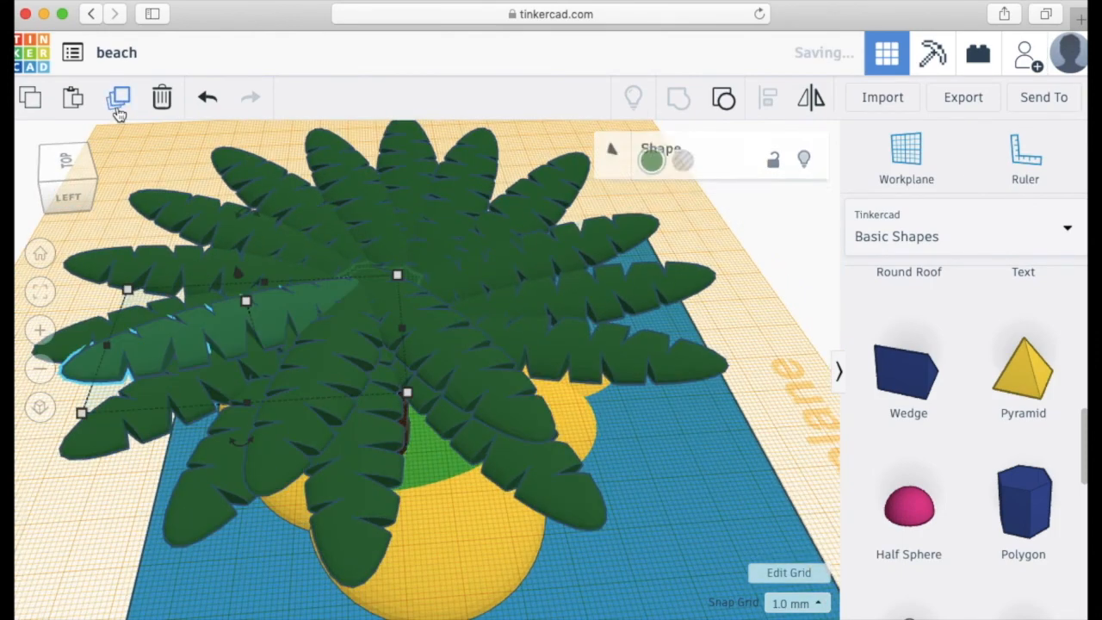
click(119, 110)
click(118, 97)
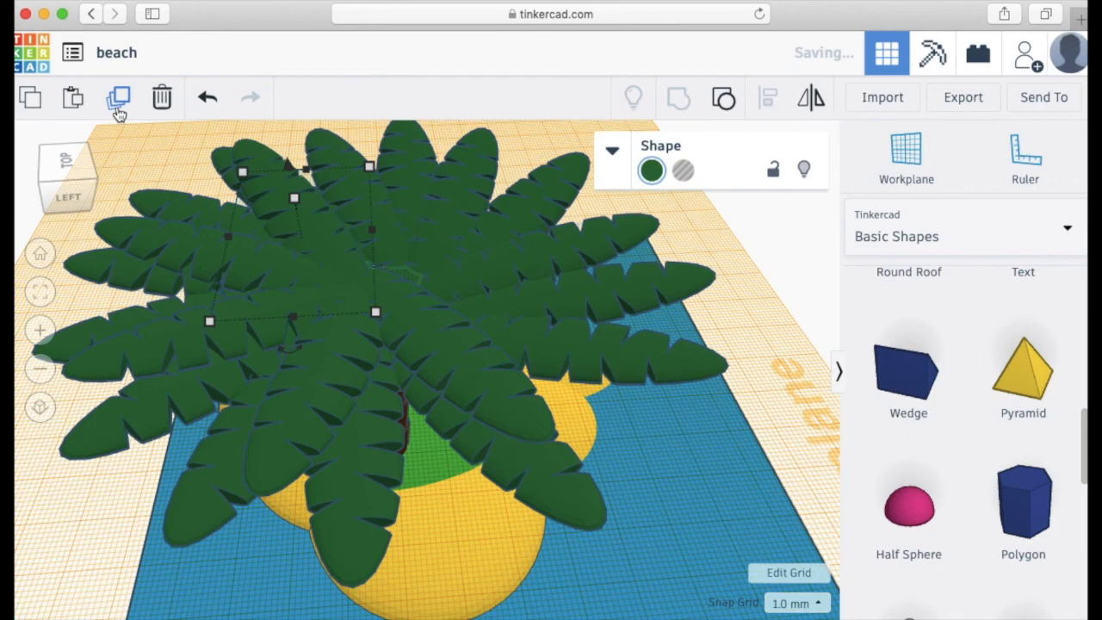
click(119, 97)
click(119, 97)
click(118, 98)
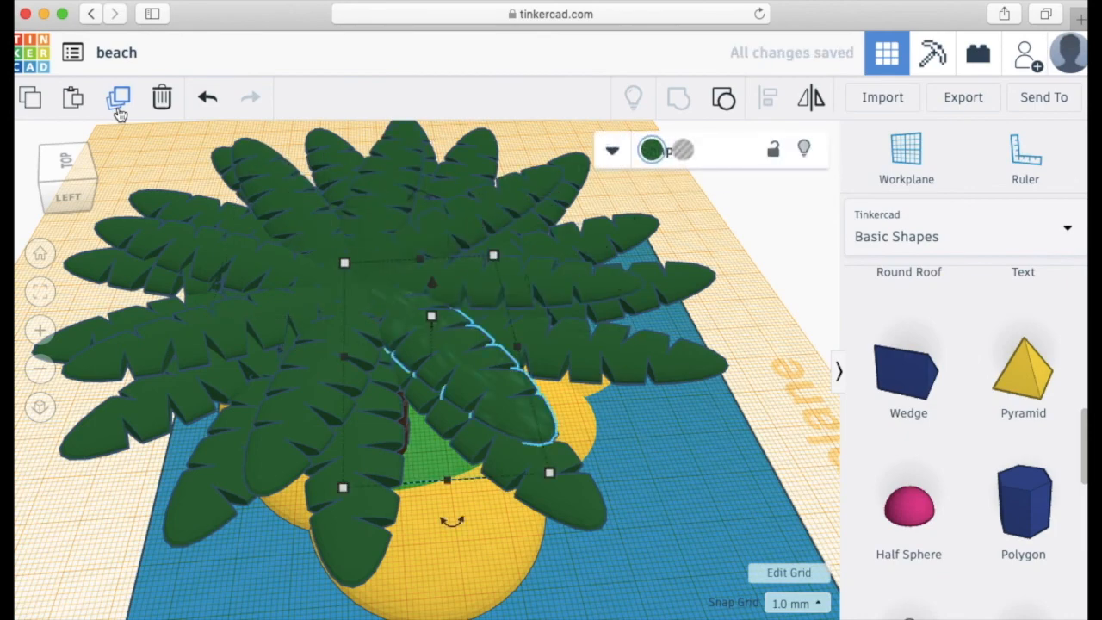
Select the beach base and return the workplane to the default ground plane below the scene
key(ctrl+a)
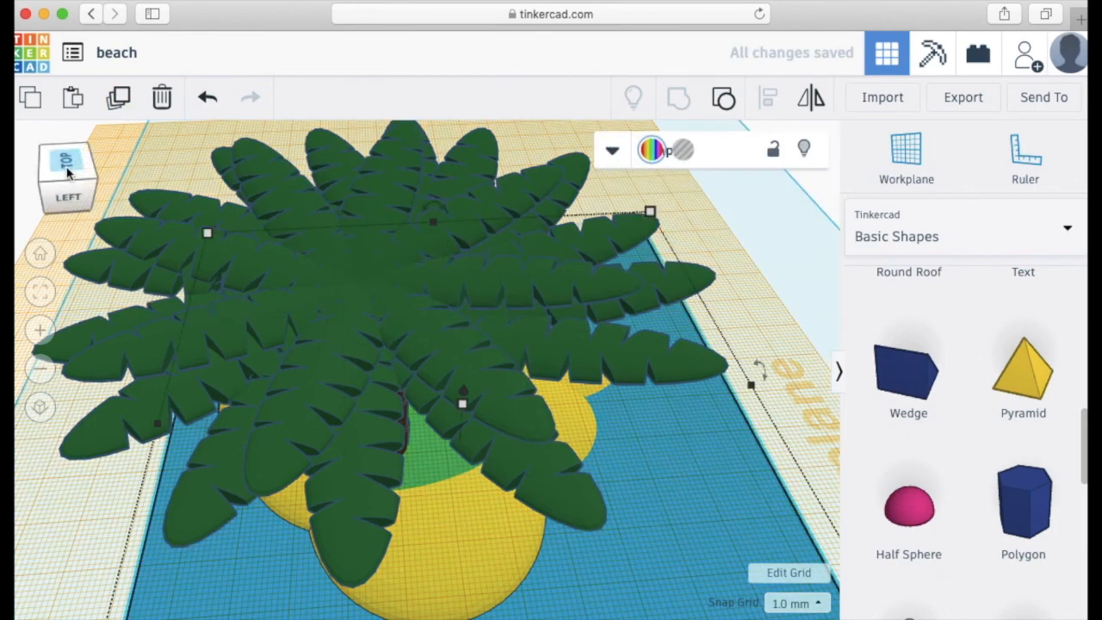
click(67, 176)
drag(67, 172, 54, 176)
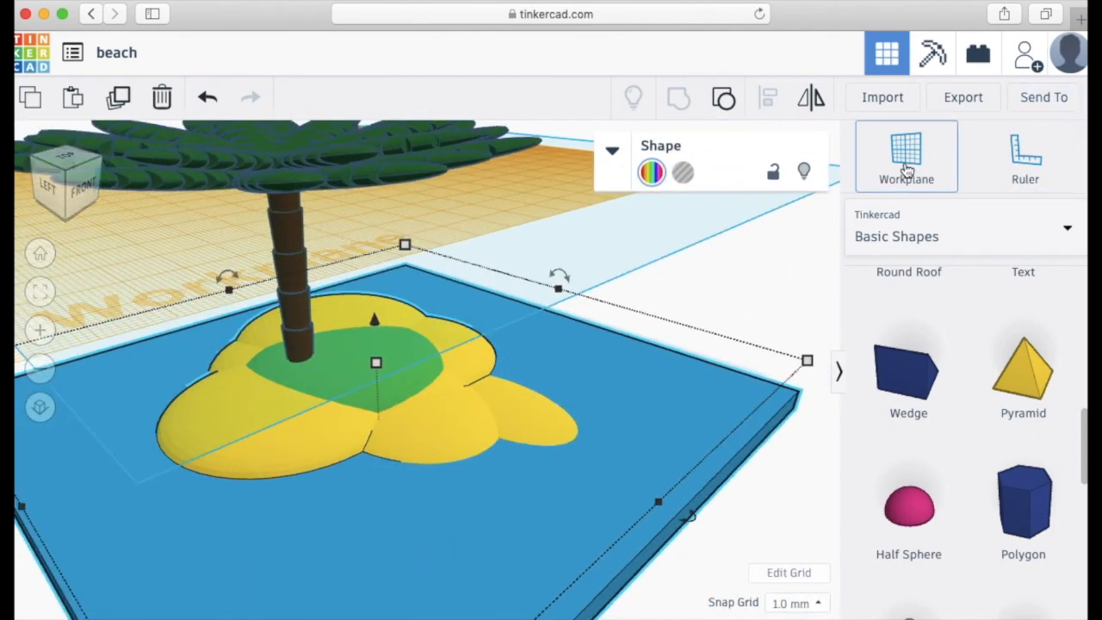
click(908, 167)
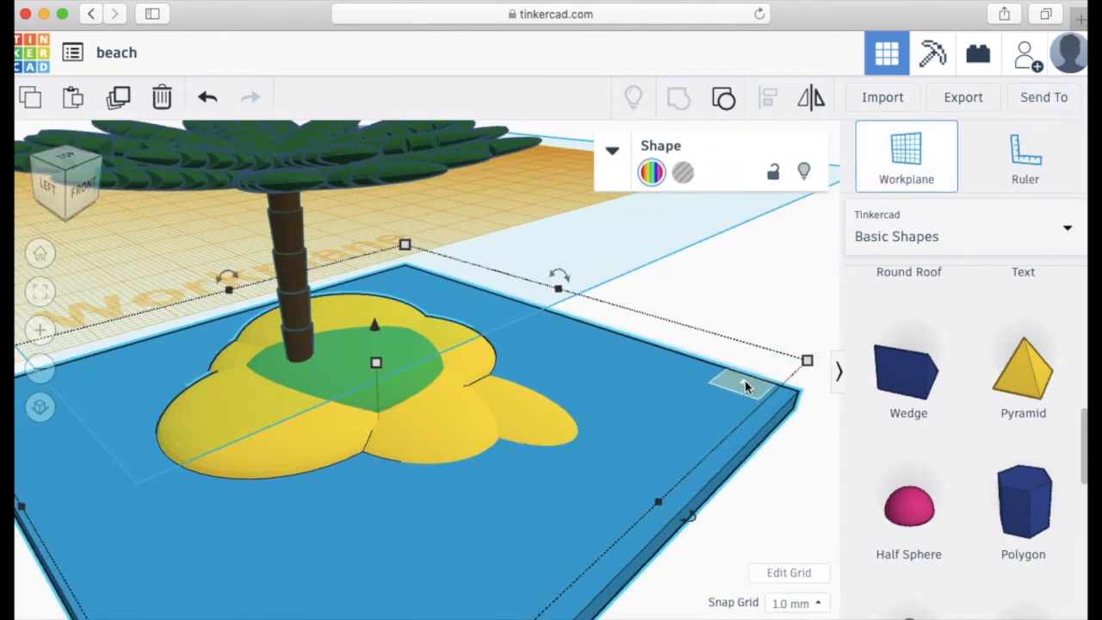
click(749, 479)
Move the crown's right-hand and front leaves inward, closer to the trunk, and shift the upper diagonal leaf toward the centre
drag(67, 206, 278, 201)
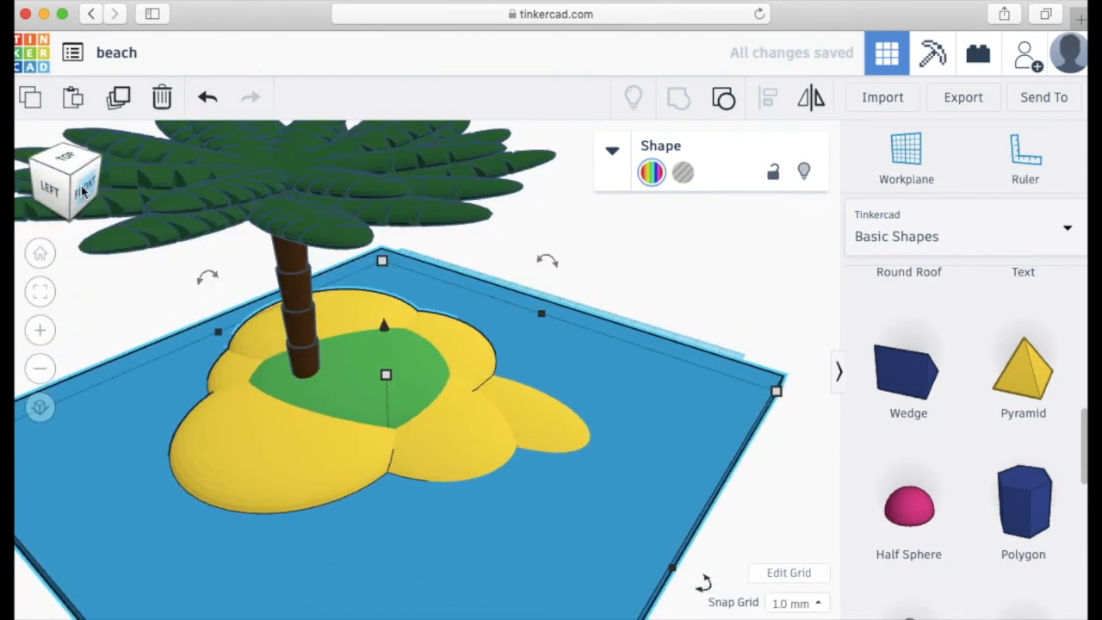
drag(78, 183, 79, 182)
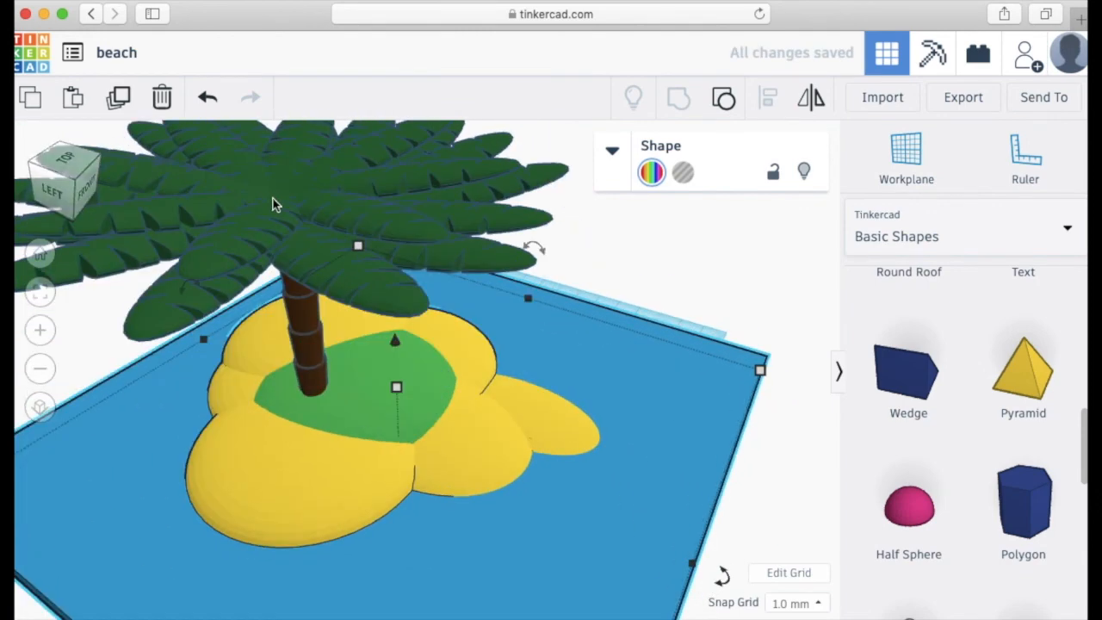
click(65, 170)
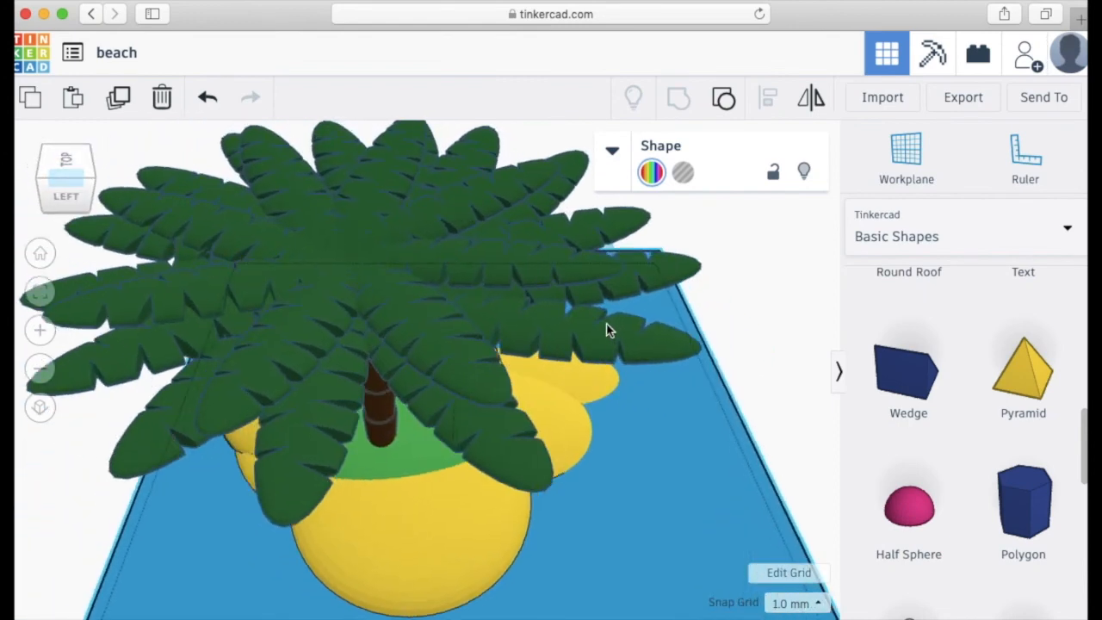
drag(610, 329, 543, 326)
drag(630, 281, 571, 261)
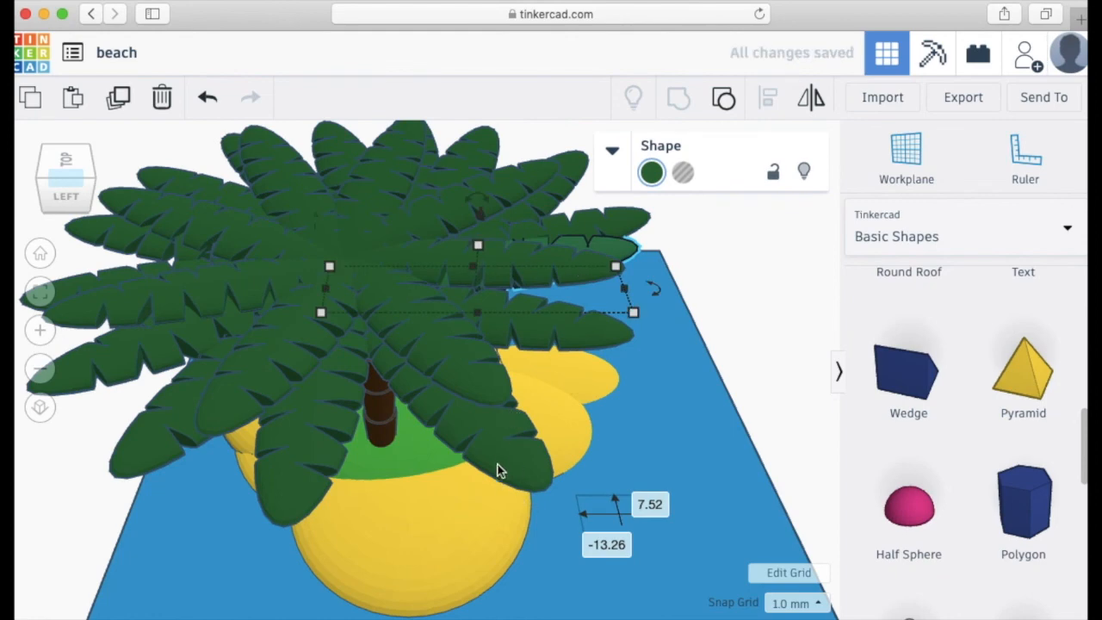
click(472, 453)
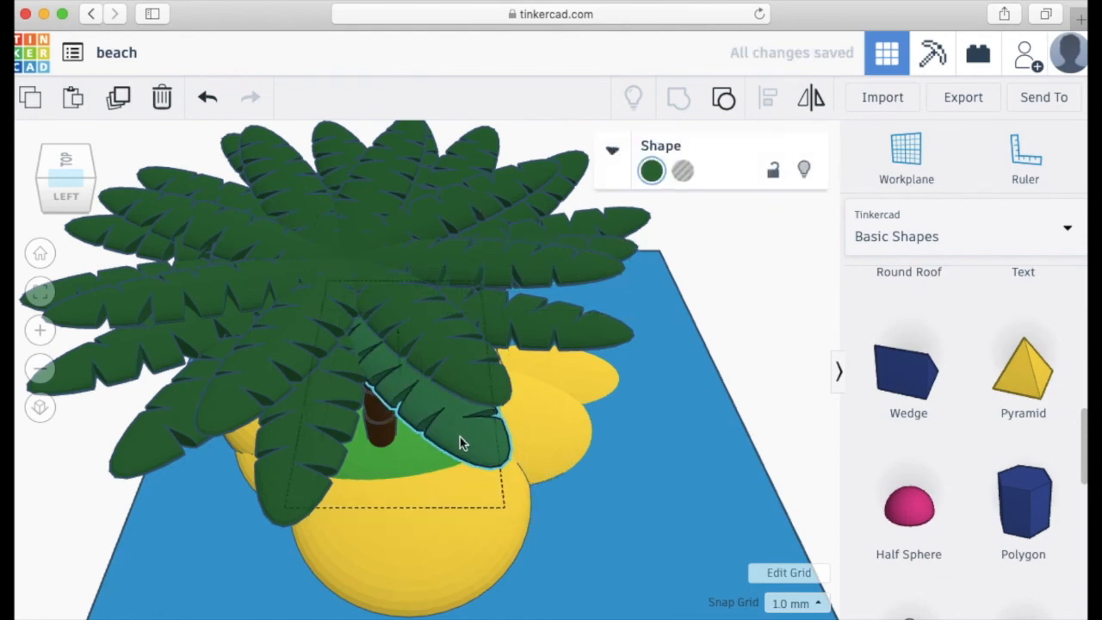
click(302, 333)
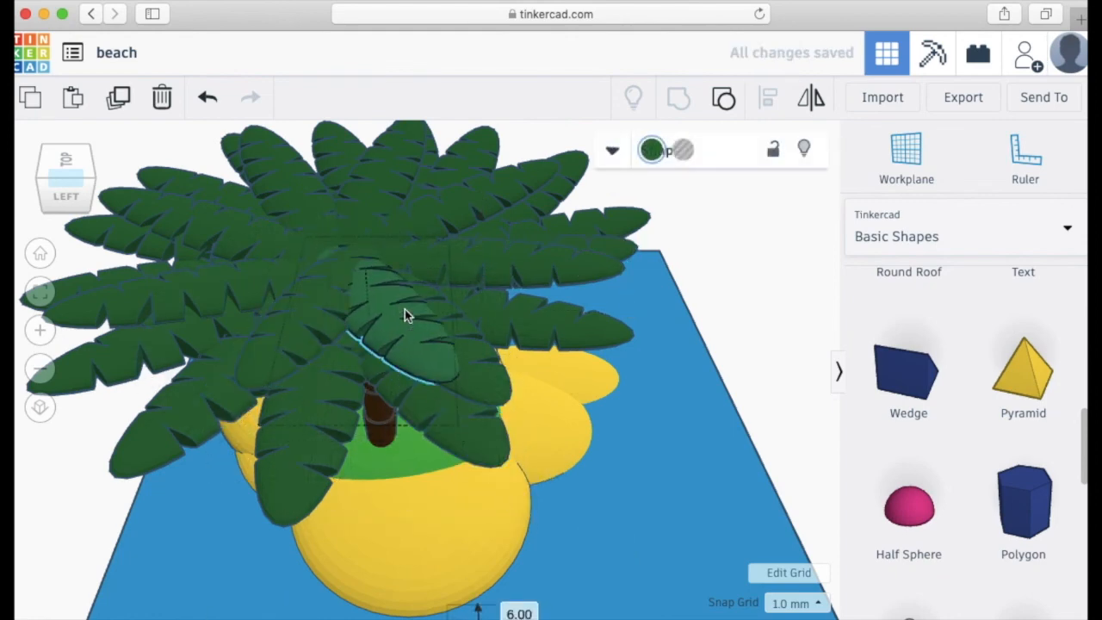
Shift the crown's left-hand leaves inward toward the trunk and rotate the lower front-left leaf 22.5° in plan
drag(195, 225, 234, 240)
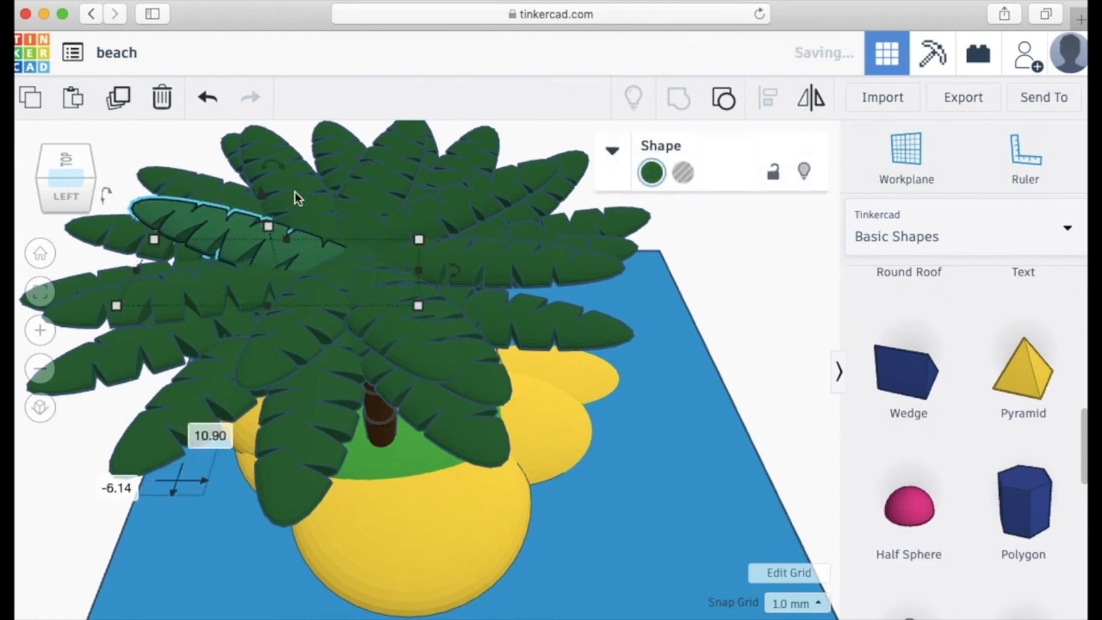
drag(341, 212, 332, 255)
drag(197, 418, 221, 399)
drag(401, 362, 431, 407)
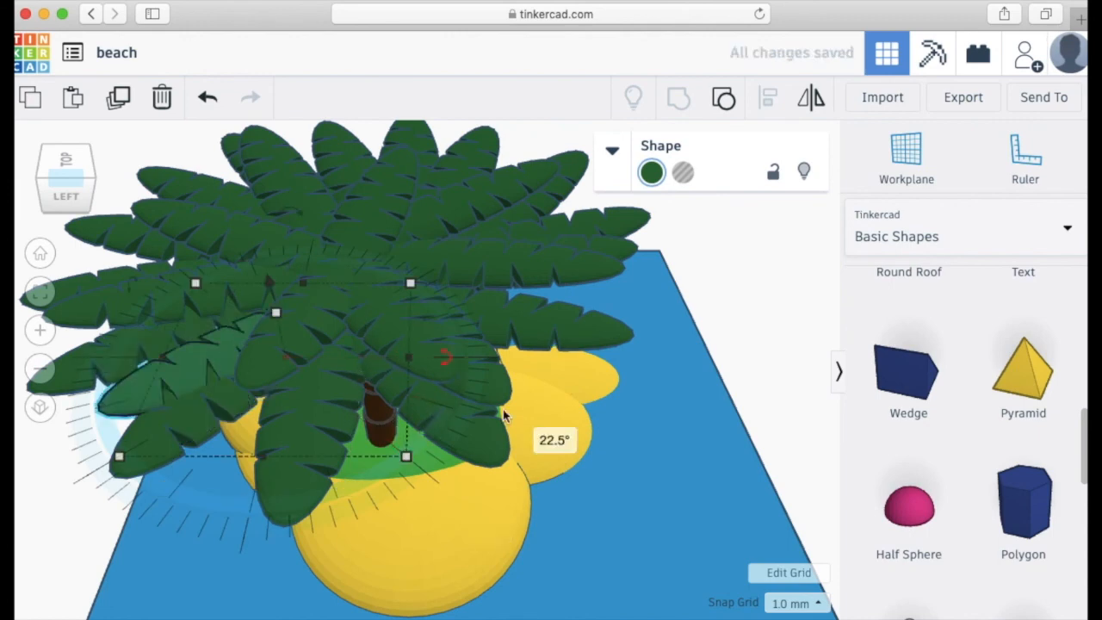
click(617, 363)
Select the palm tree together with the water, sand and green patch and group them into one multicolour shape
click(76, 178)
mouse_move(75, 178)
mouse_down()
mouse_move(89, 199)
mouse_move(84, 187)
mouse_up()
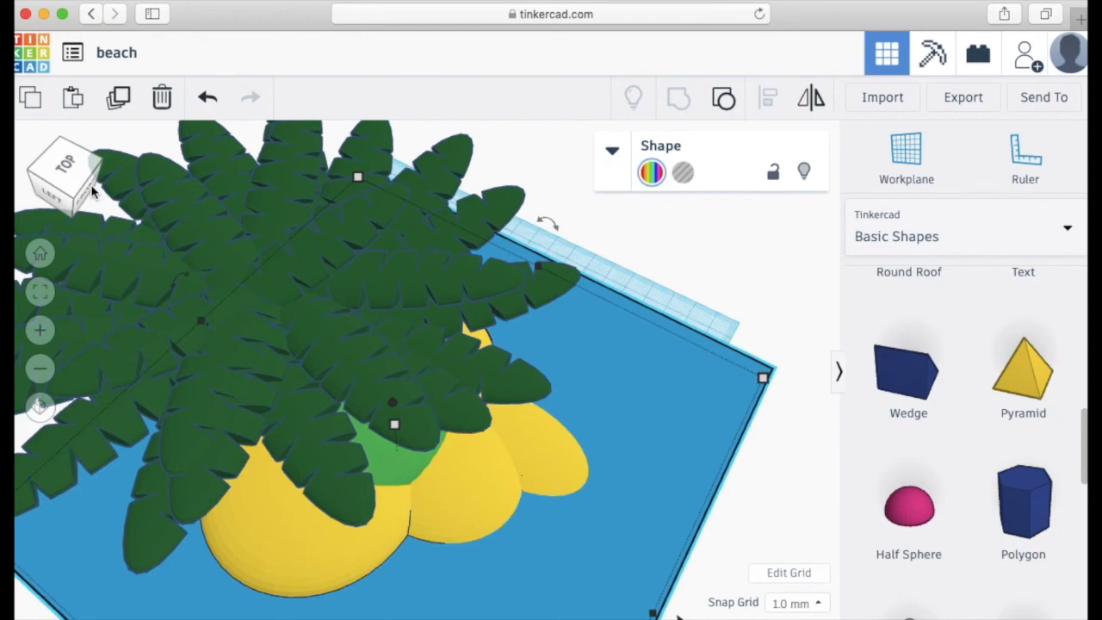
key(shift+super+backslash)
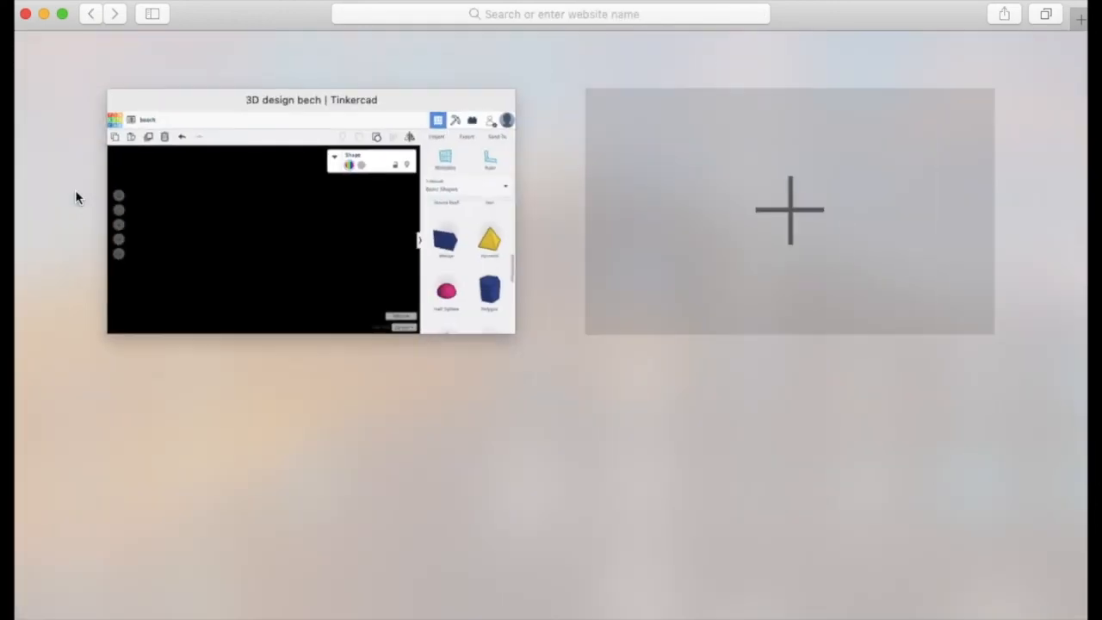
click(225, 209)
drag(82, 136, 49, 164)
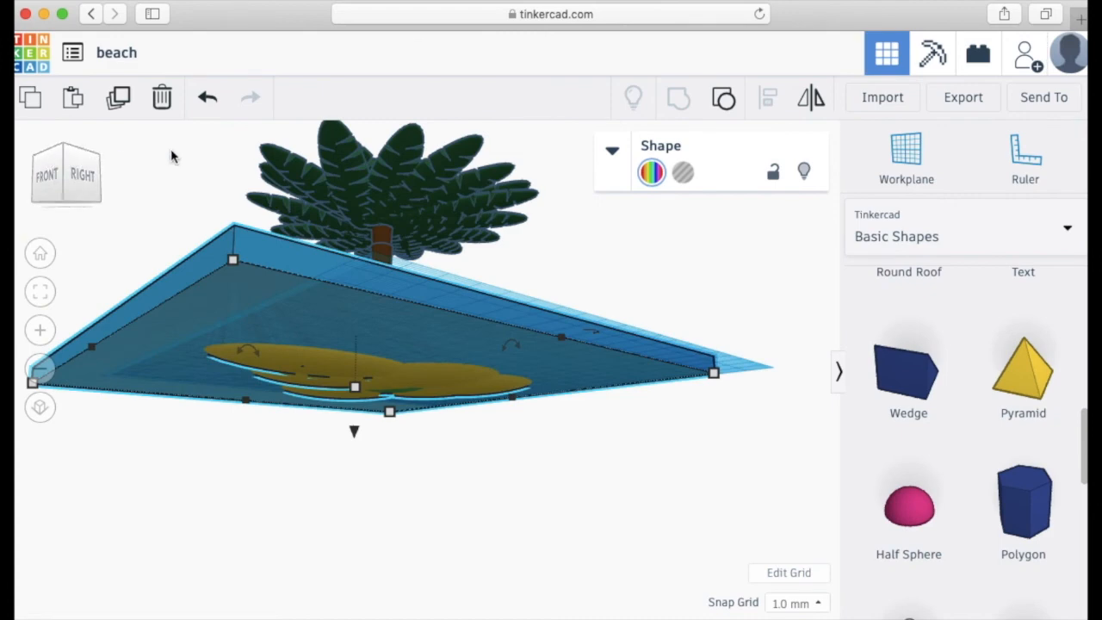
drag(457, 317, 574, 404)
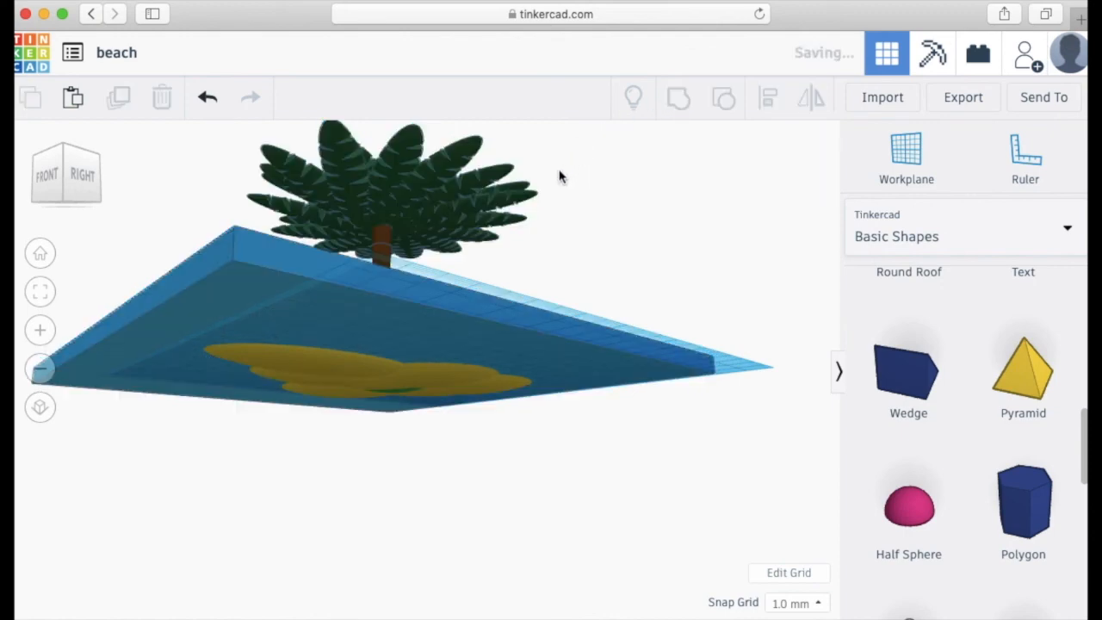
Examine the grouped beach scene from its right and front sides, from below and from above
click(80, 179)
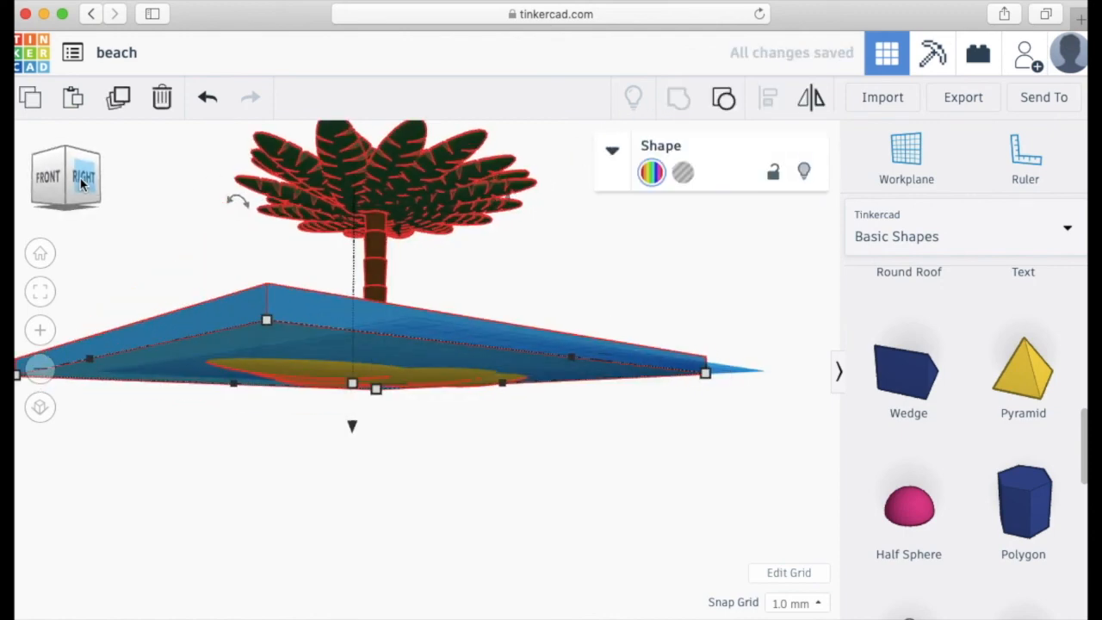
mouse_move(74, 186)
mouse_down()
mouse_move(94, 196)
mouse_move(79, 183)
mouse_up()
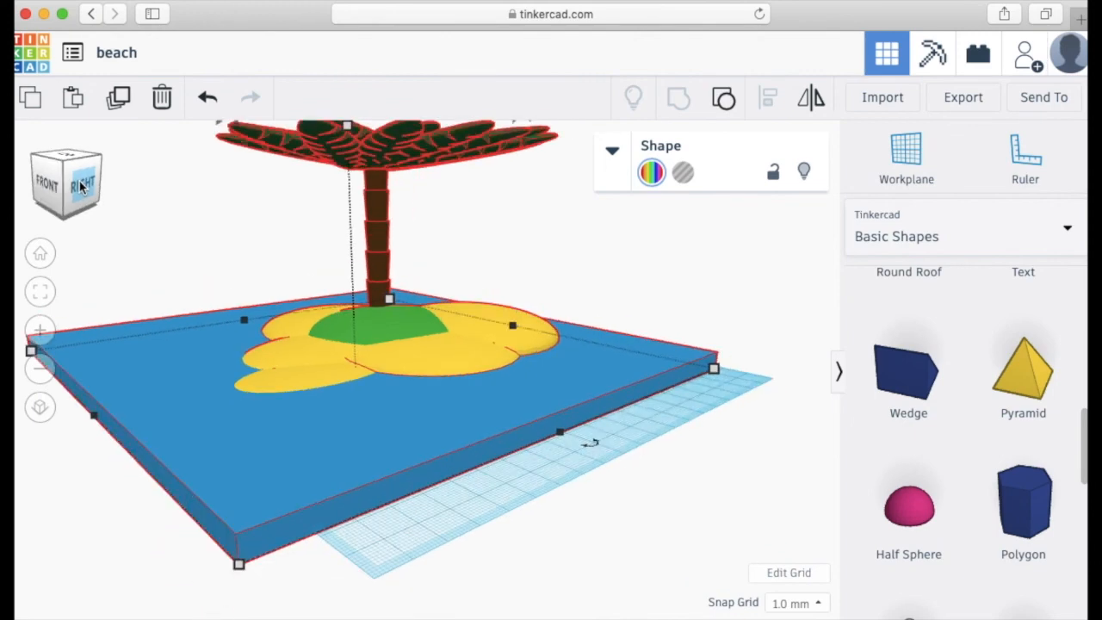
click(495, 254)
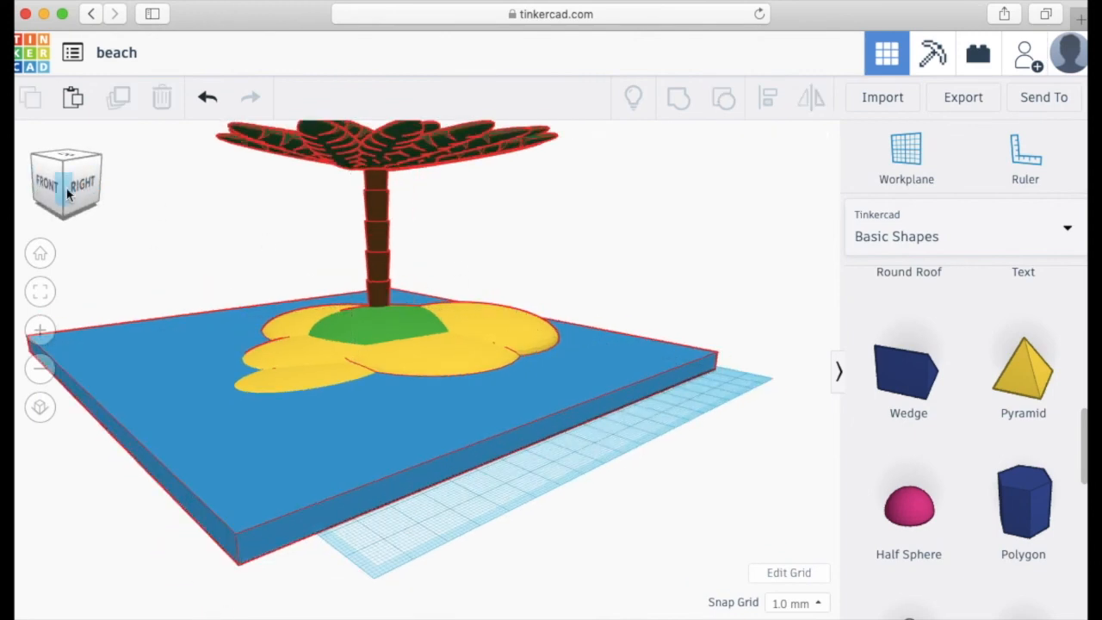
drag(69, 194, 59, 186)
drag(56, 181, 59, 189)
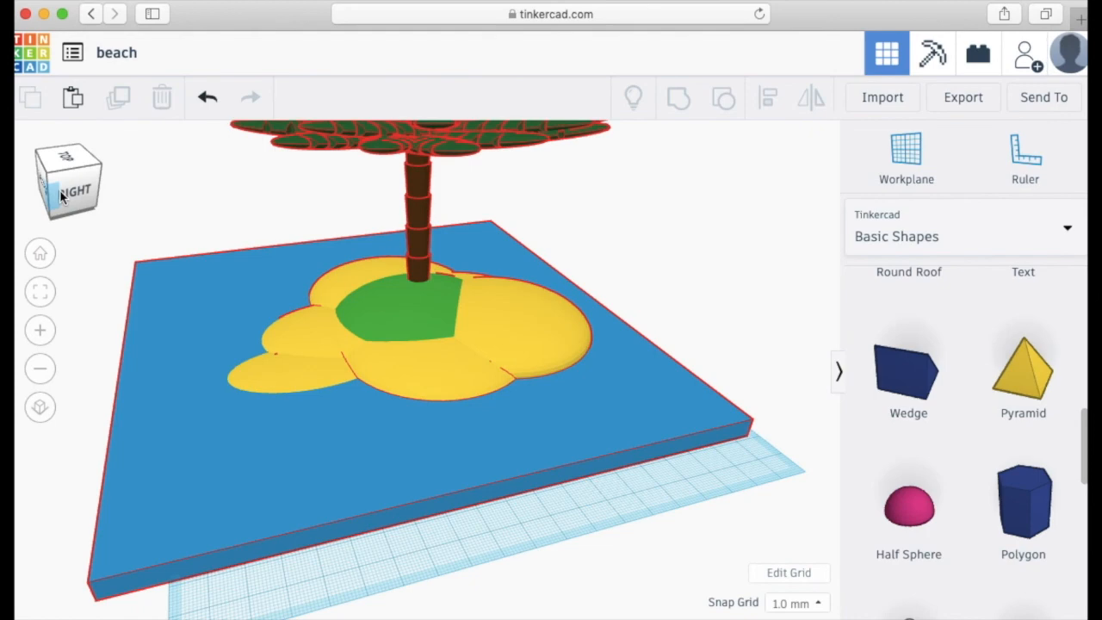
click(200, 313)
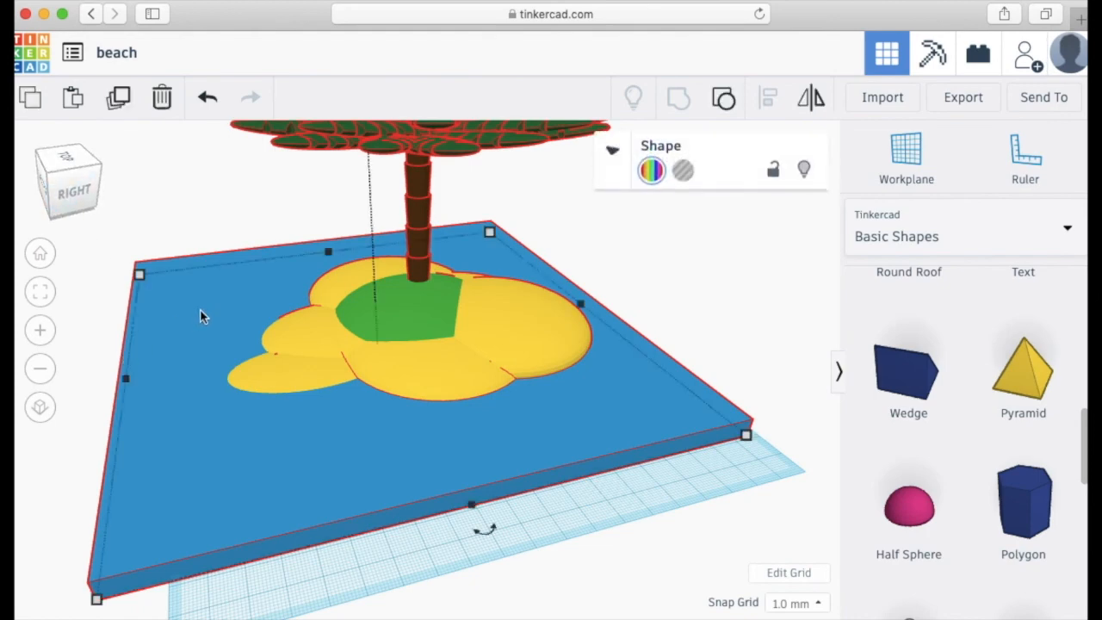
click(555, 236)
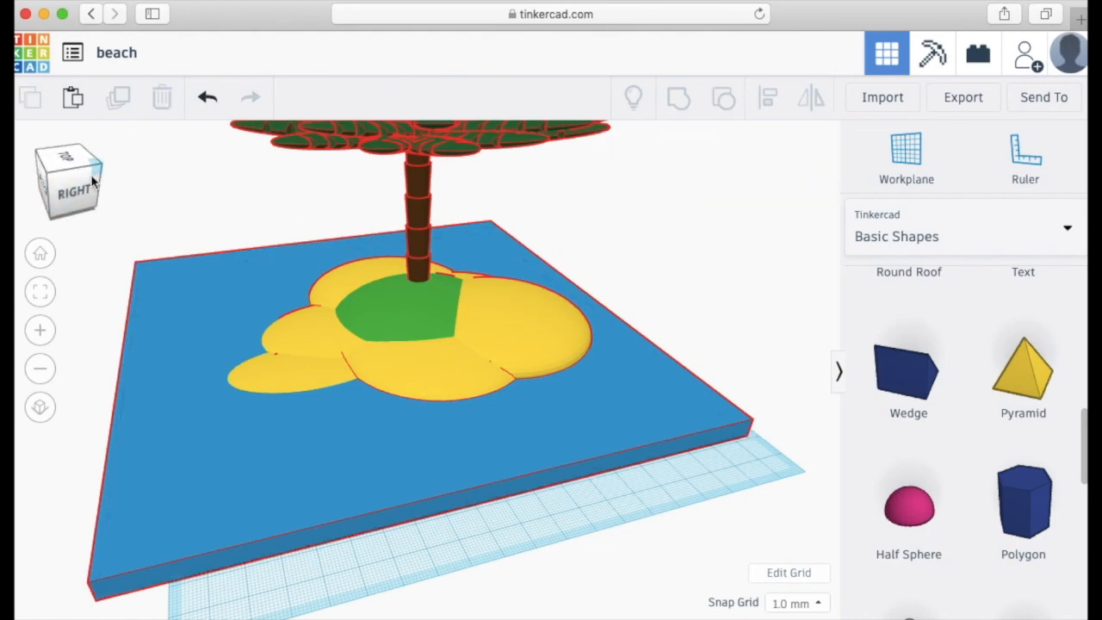
click(97, 183)
drag(97, 180, 91, 172)
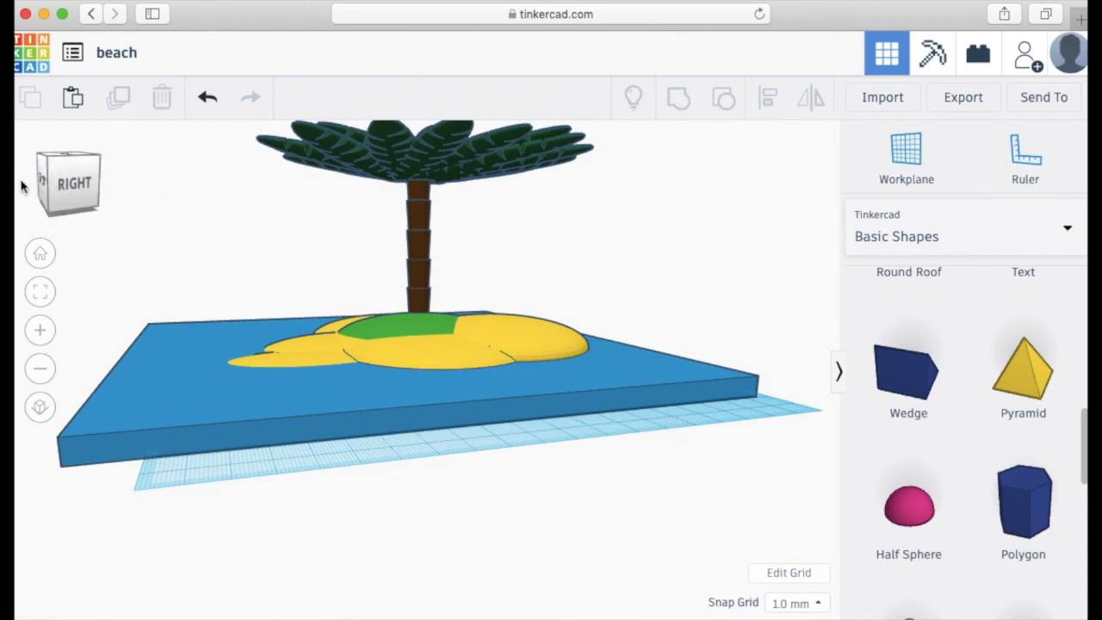
mouse_move(73, 179)
mouse_down()
mouse_move(58, 178)
mouse_move(79, 178)
mouse_up()
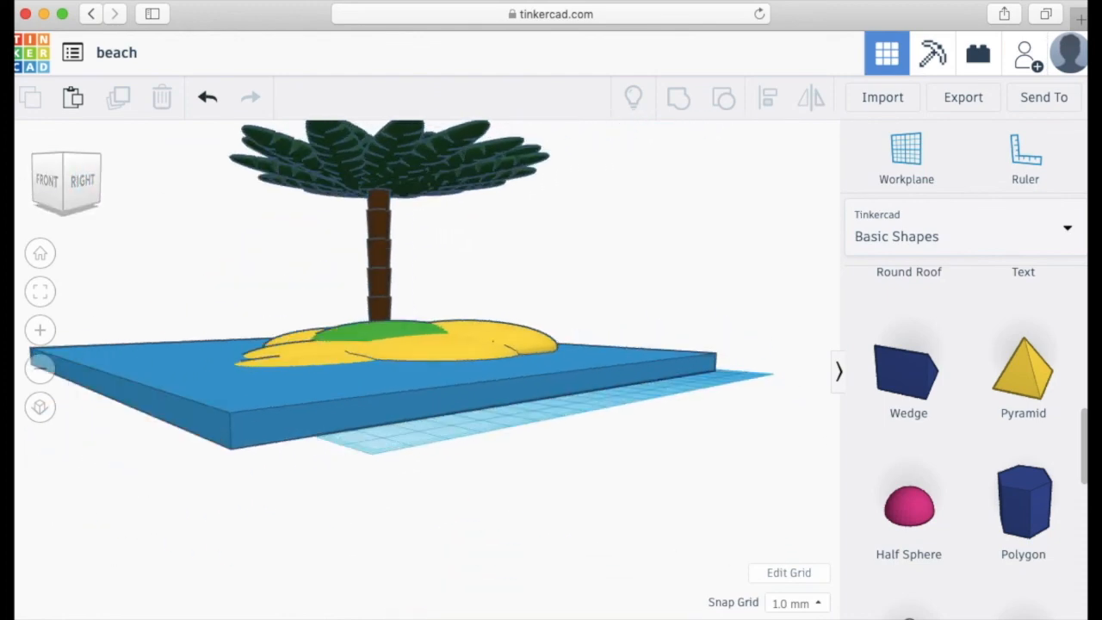